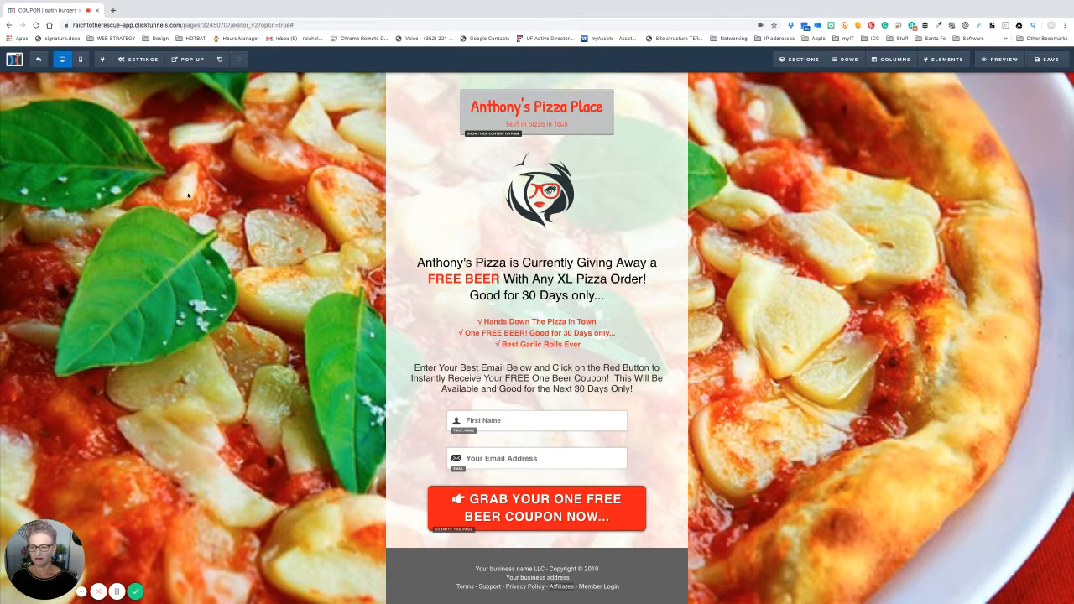
- Open the coupon pop-up's Edit Settings from the POP UP toolbar menu
mouse_move(197, 63)
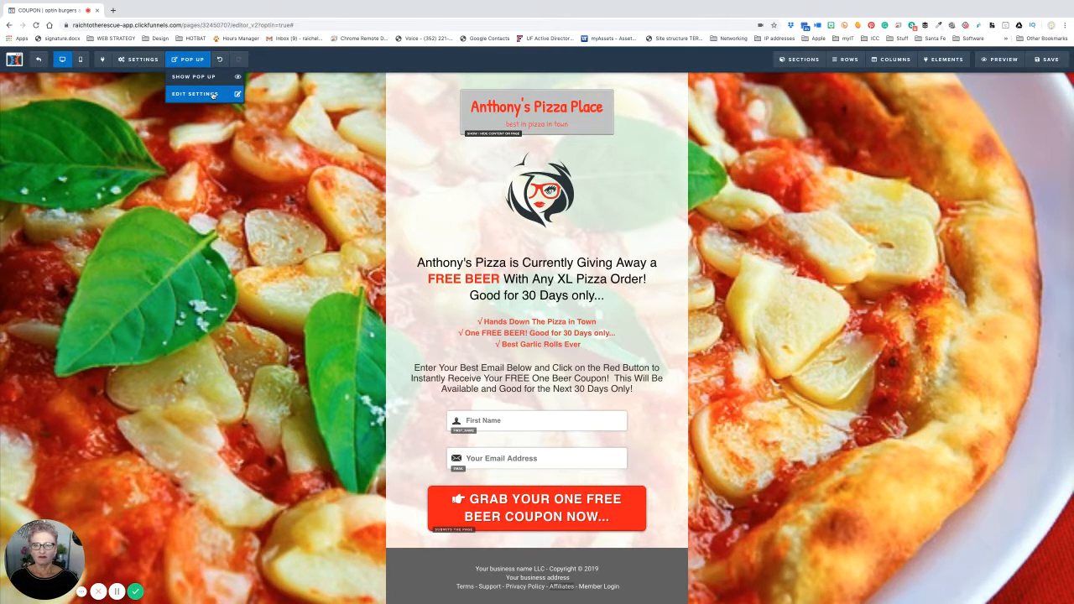
left_click(203, 93)
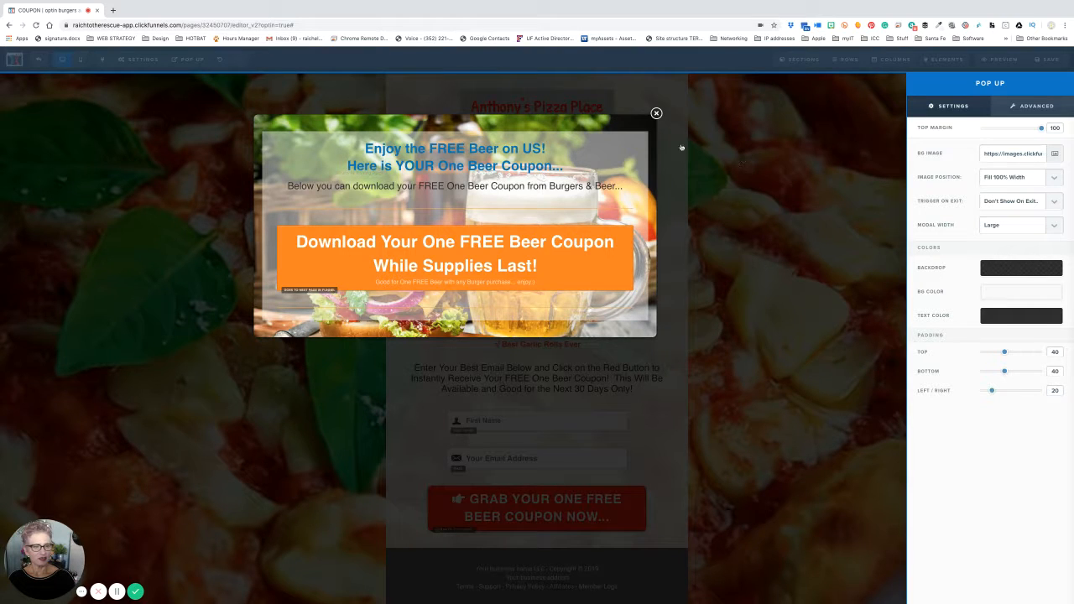
- Set the pop-up background to a Pixabay photo found by searching 'pizza beer'
left_click(1054, 154)
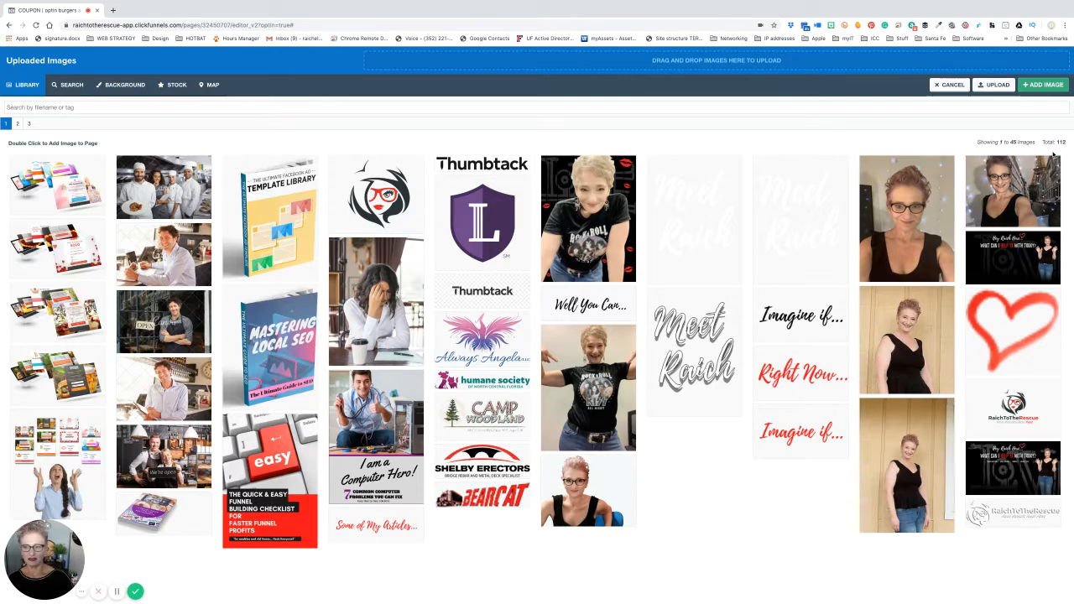
left_click(71, 87)
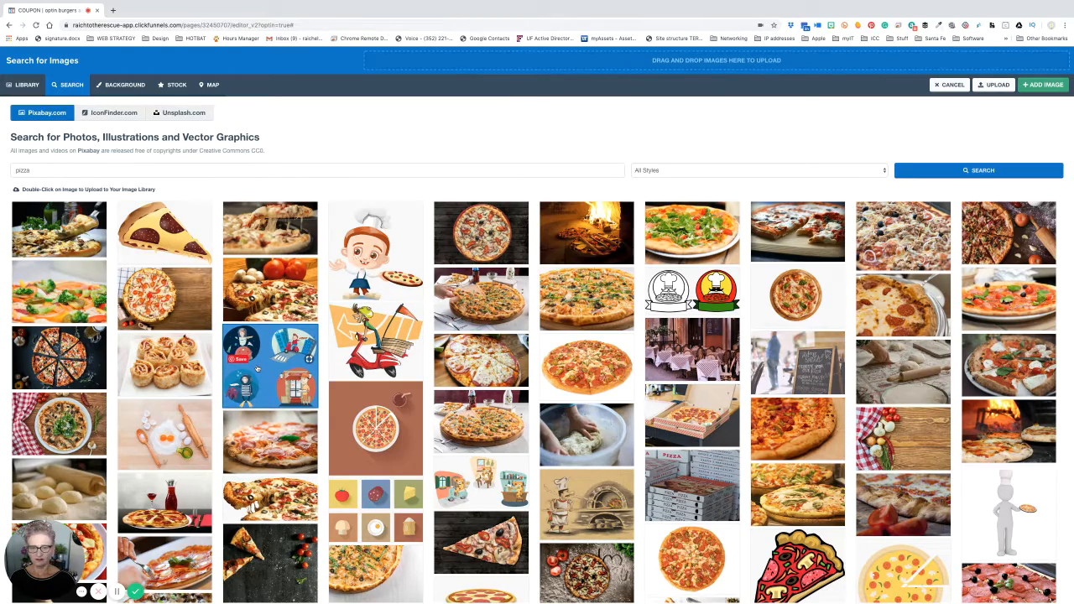
scroll(258, 369, "down", 1)
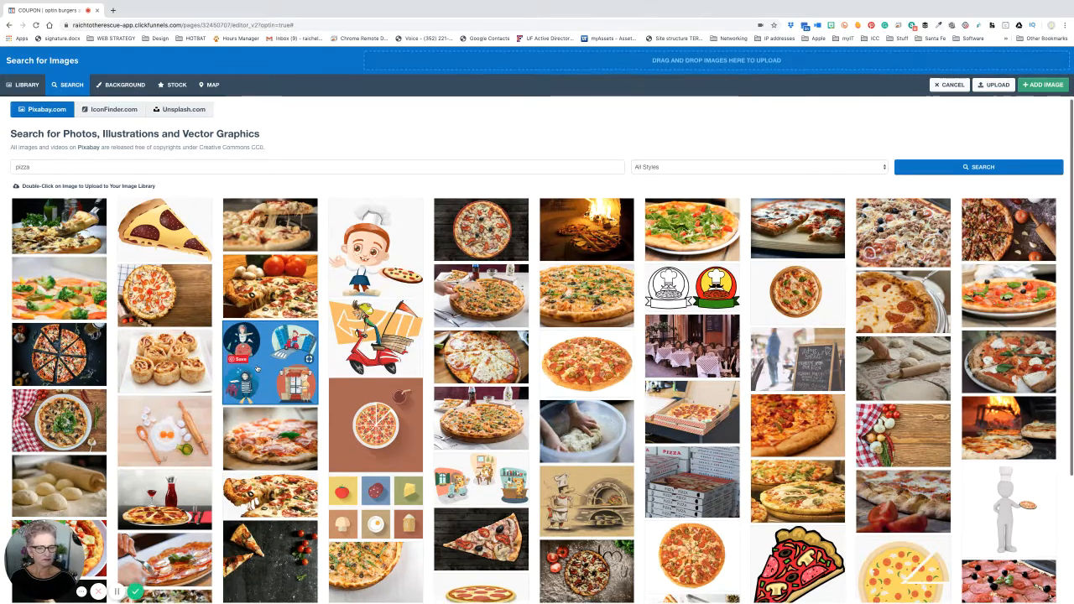
scroll(258, 369, "down", 3)
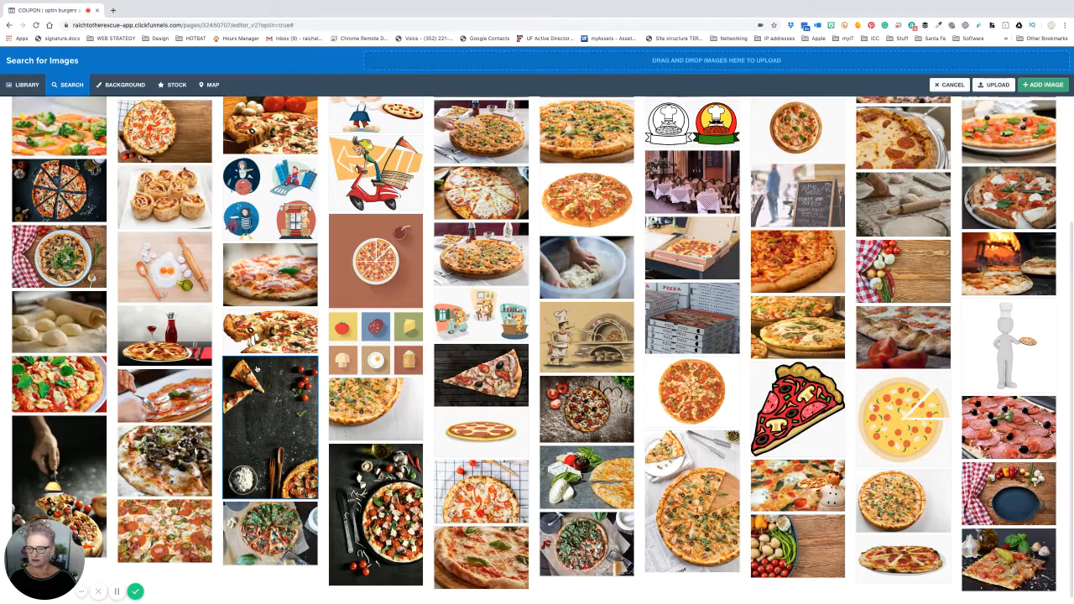
scroll(258, 370, "up", 3)
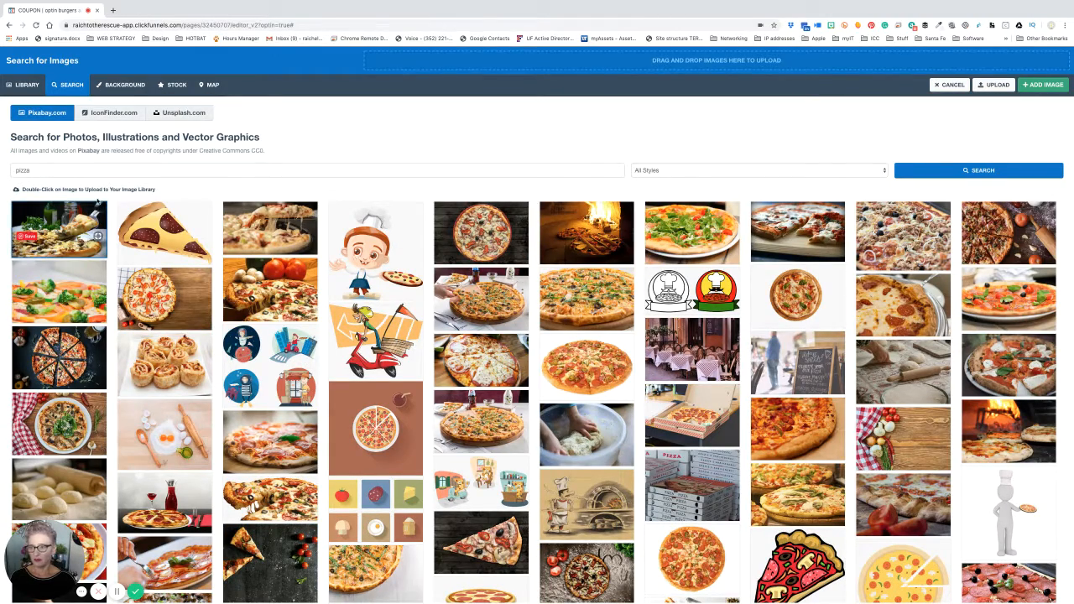
double_click(68, 170)
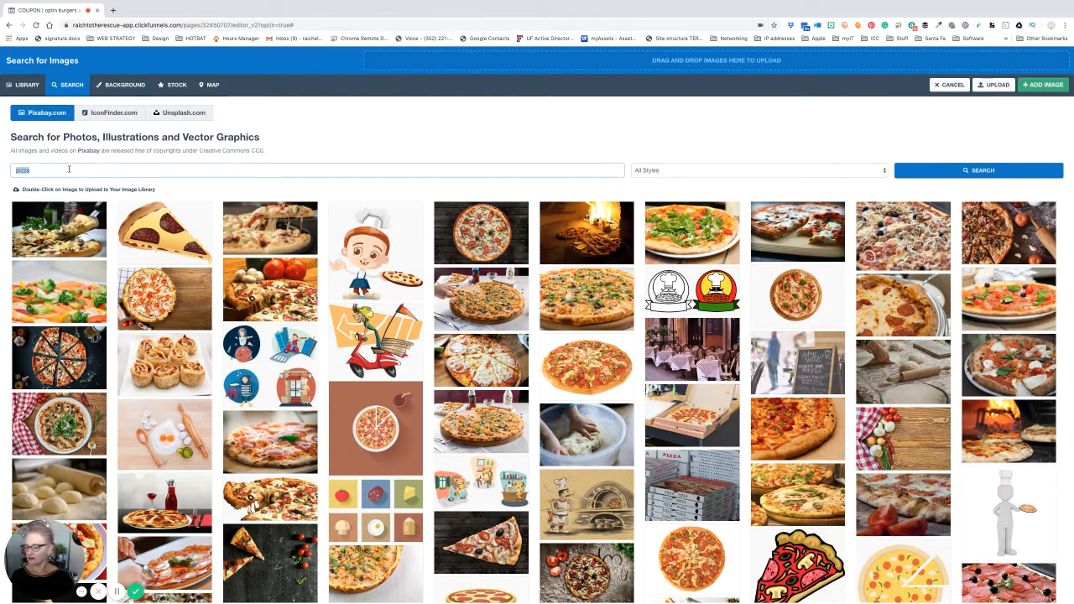
type("piz")
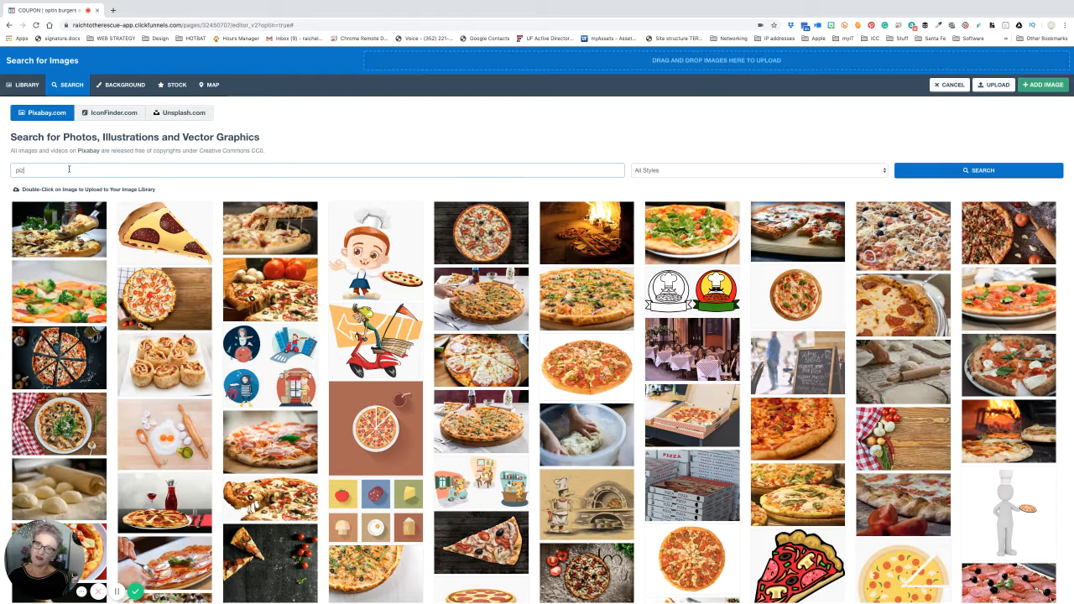
type("za beer")
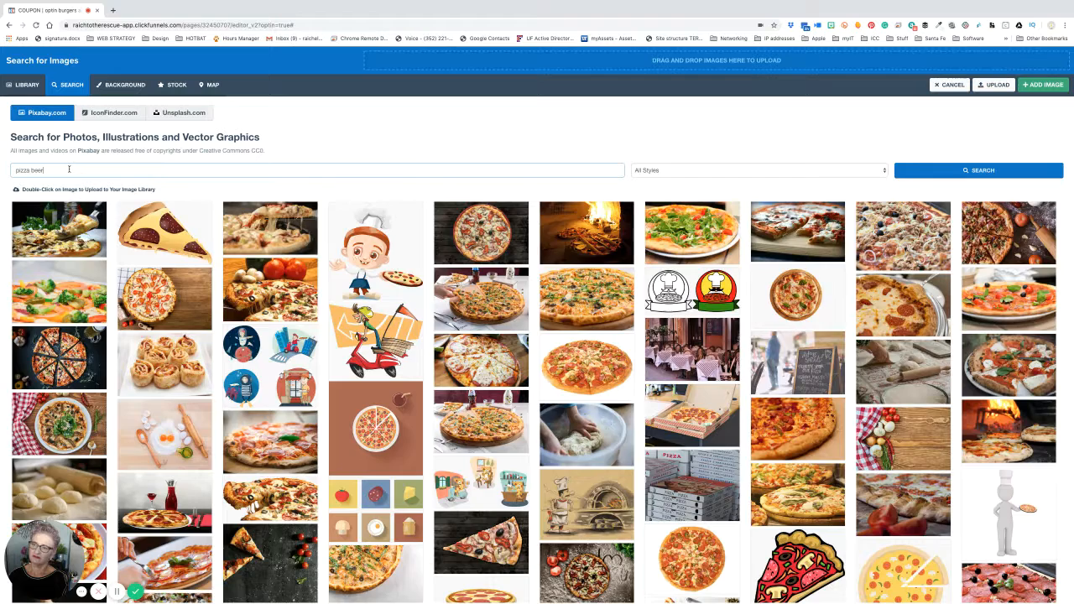
key("Return")
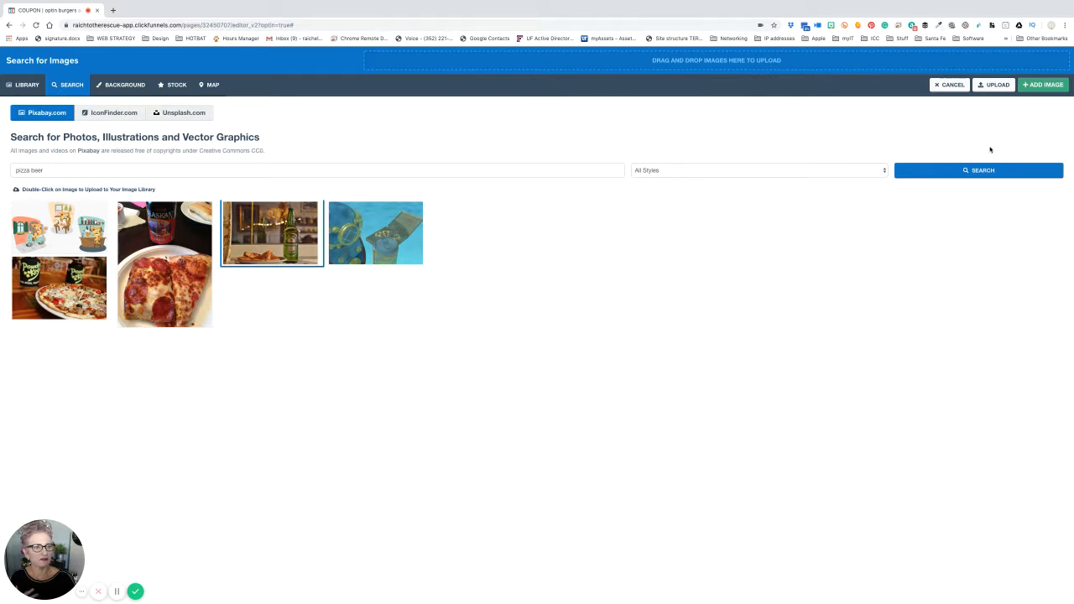
left_click(1041, 85)
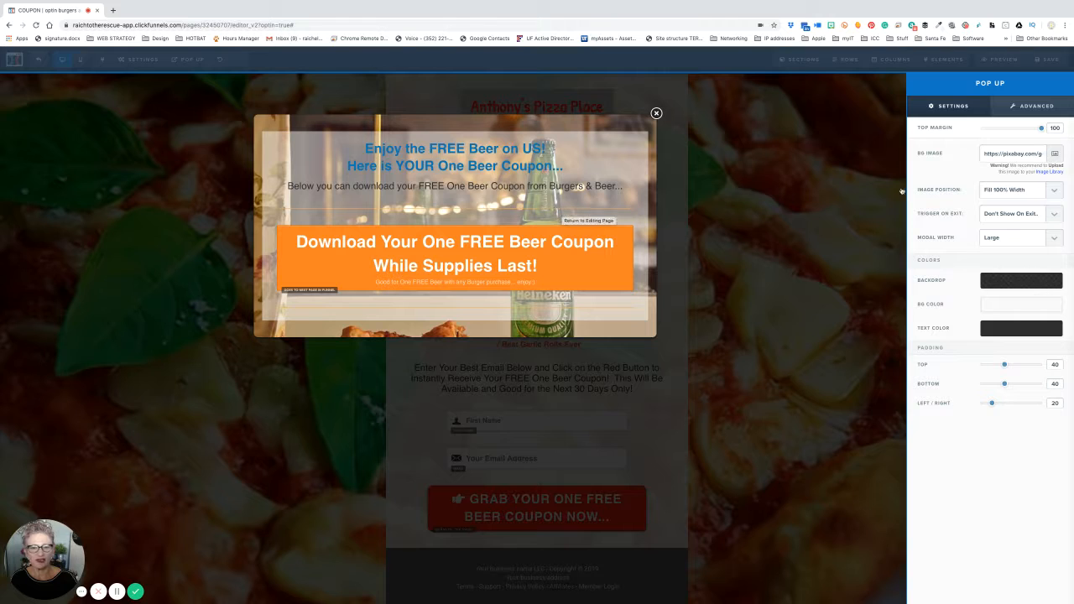
- Set the background image position to Fill 100% Width & Height, then close the pop-up settings
left_click(1056, 192)
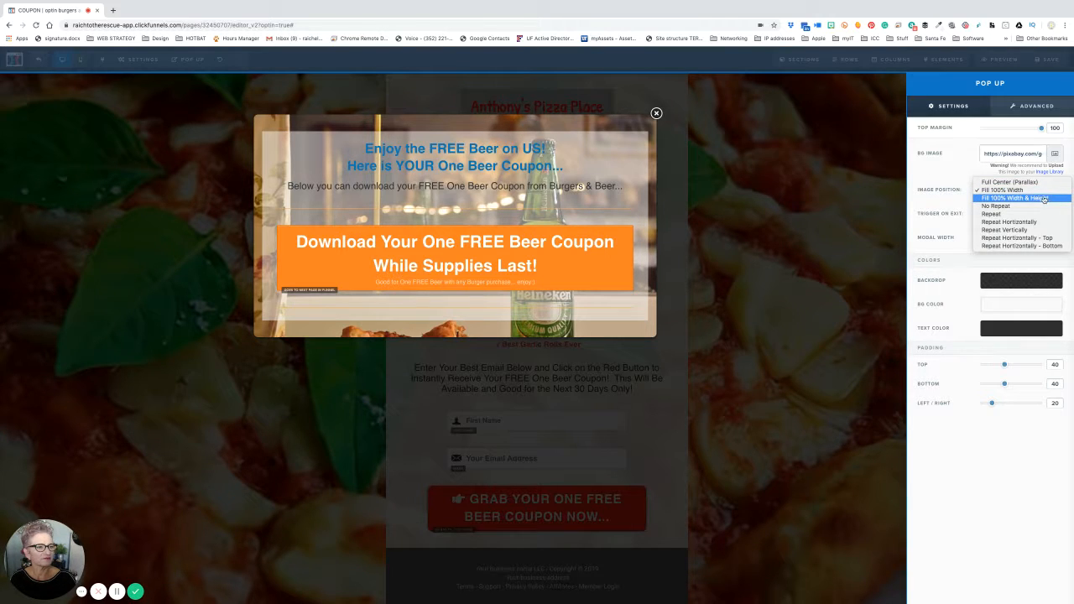
left_click(1045, 198)
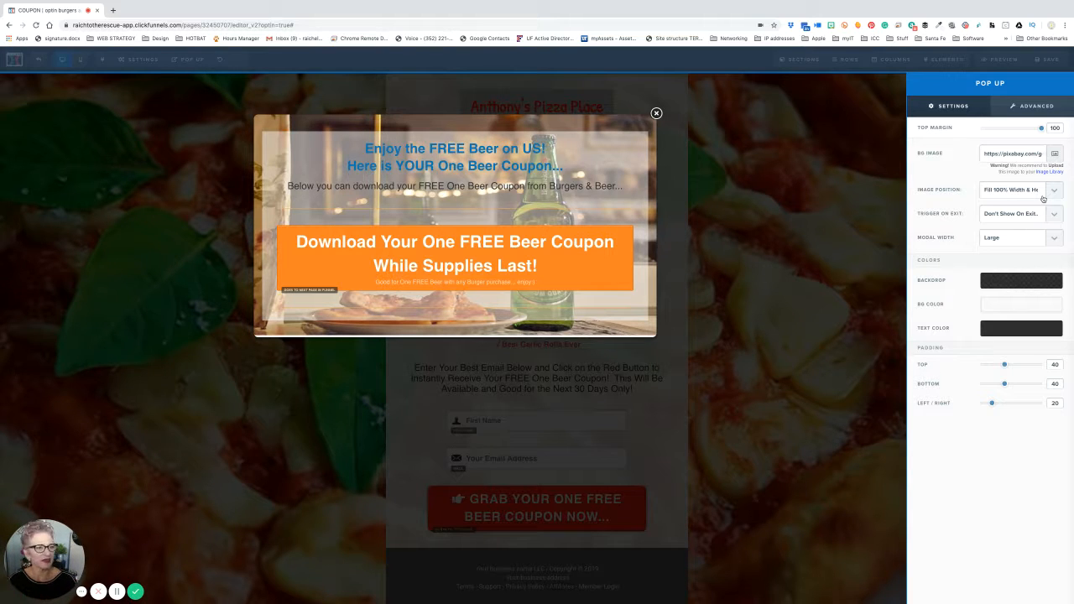
left_click(1046, 193)
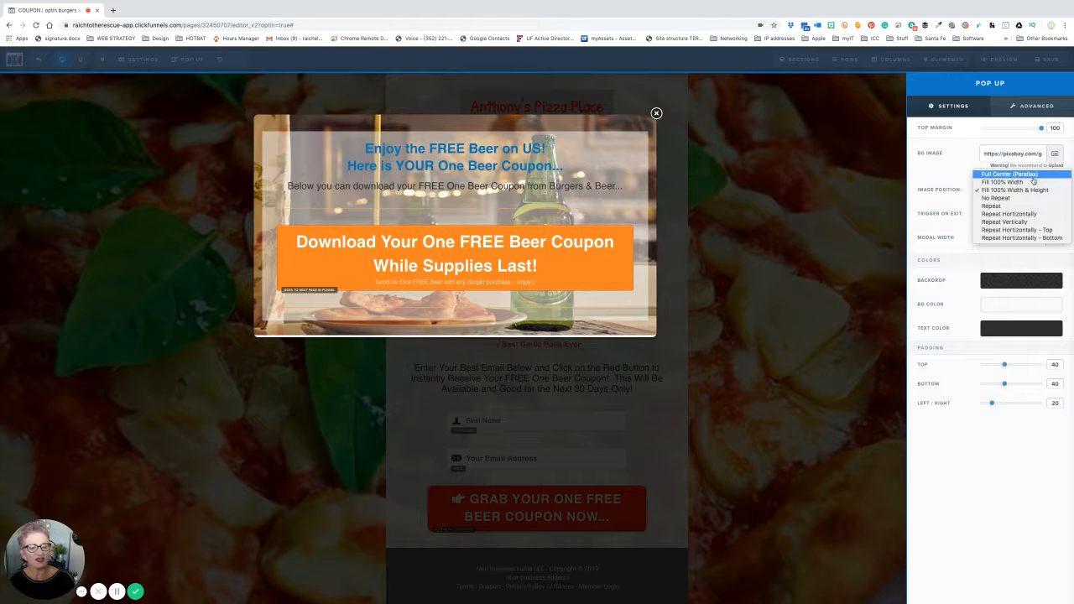
left_click(1034, 175)
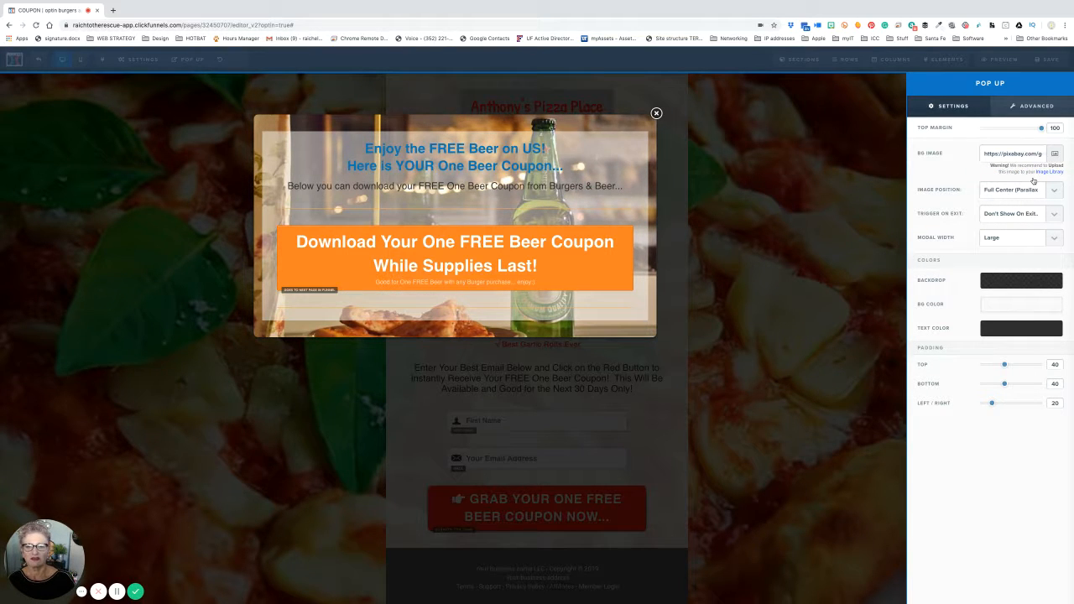
left_click(1054, 194)
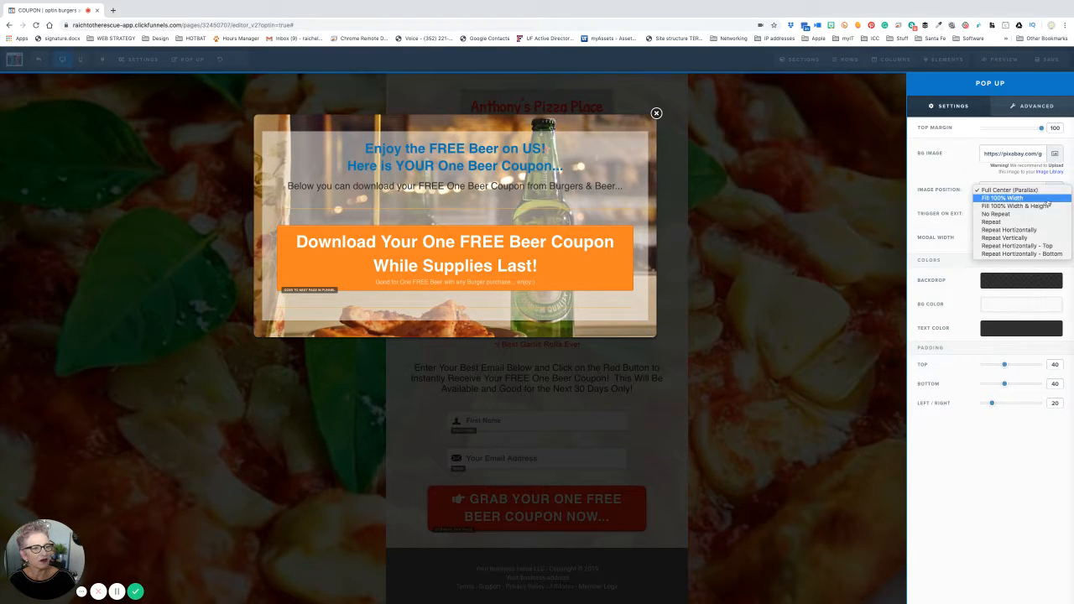
left_click(1029, 215)
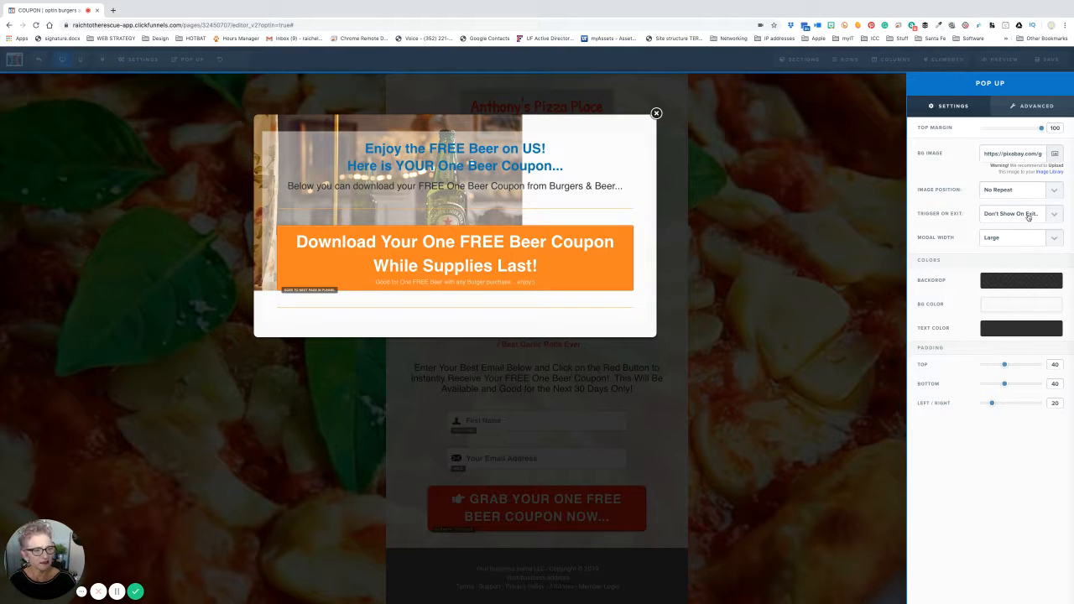
left_click(1047, 196)
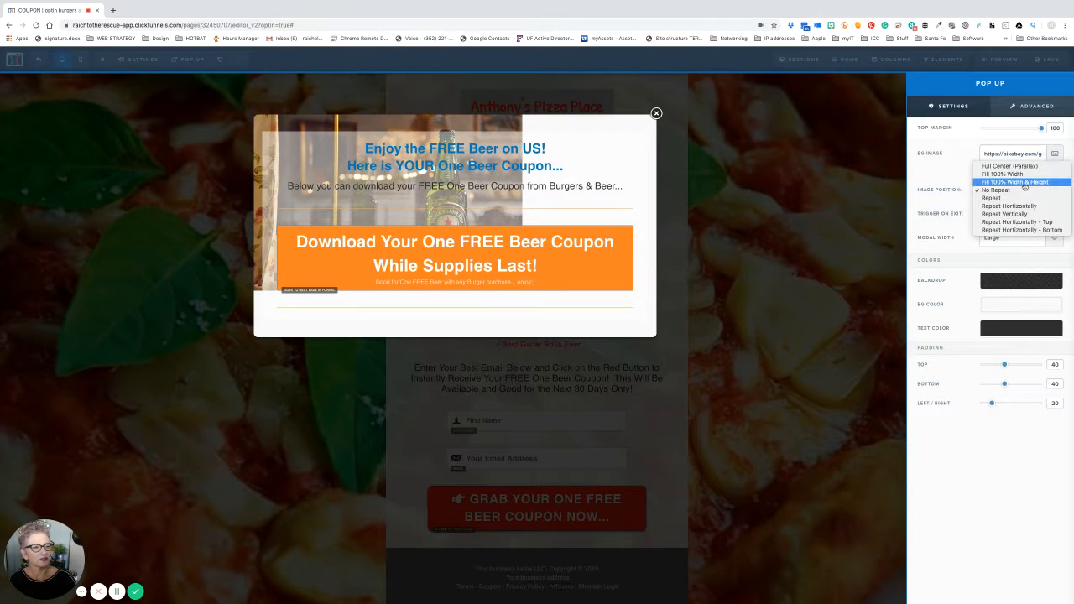
left_click(1024, 182)
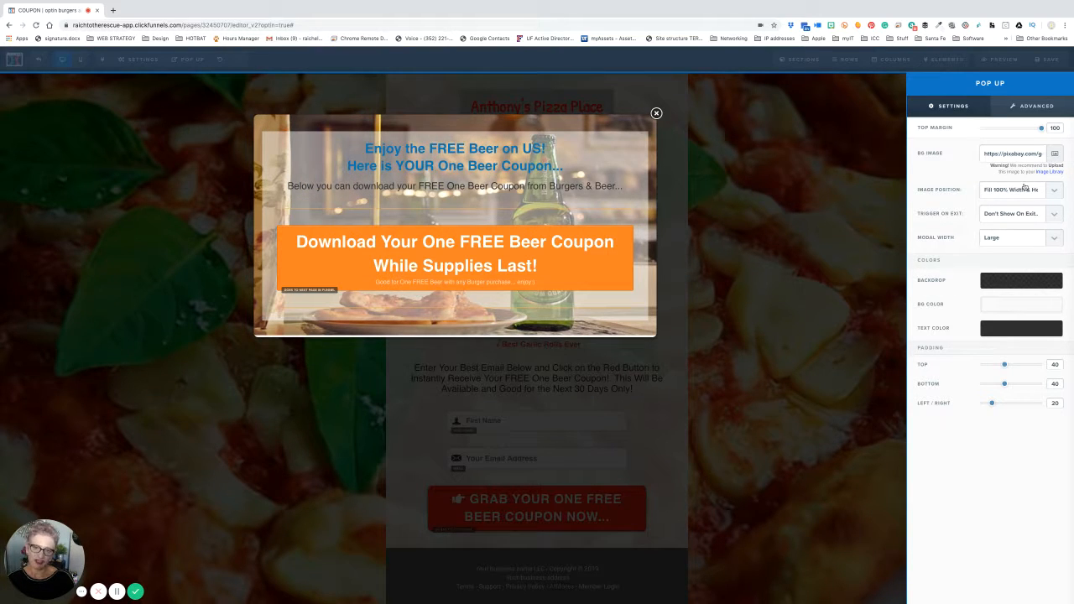
left_click(621, 148)
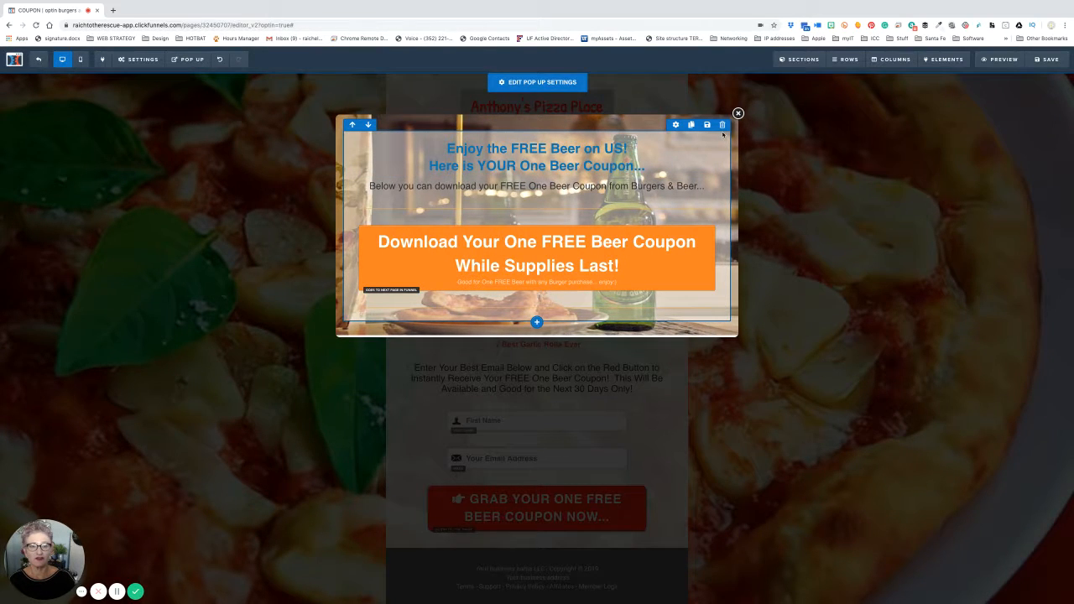
- Give the coupon row a dark grey #606060 background at about 0.73 opacity
left_click(676, 126)
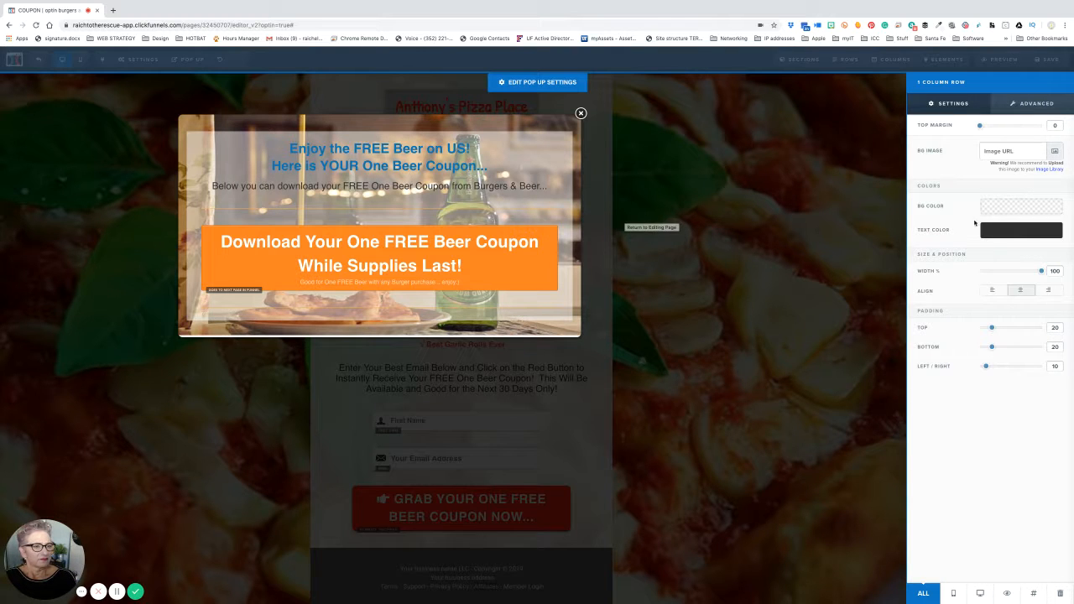
left_click(999, 208)
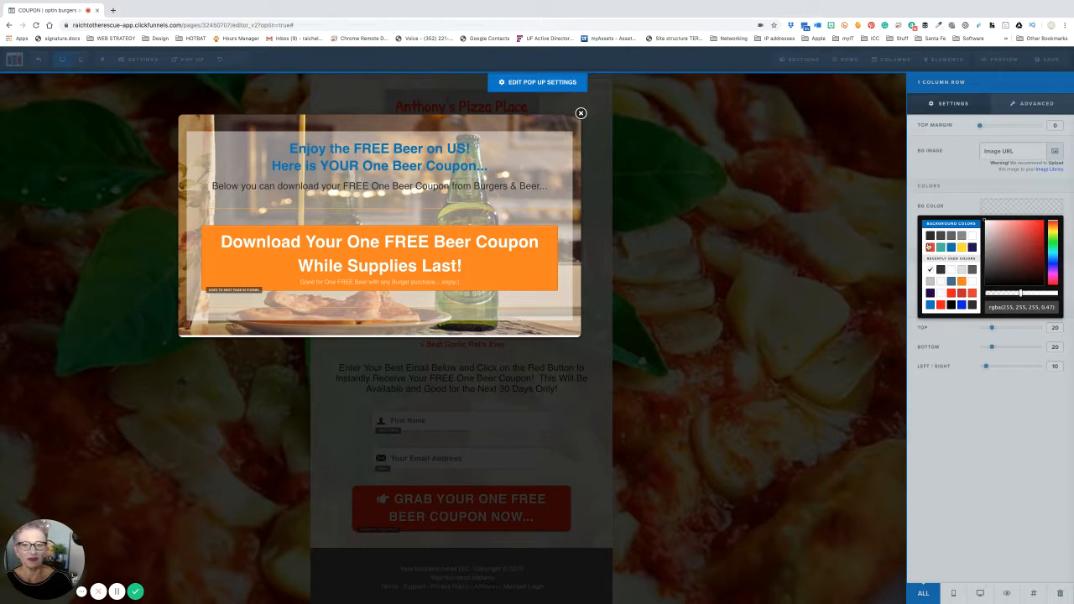
mouse_move(1026, 294)
left_mouse_down()
mouse_move(1037, 293)
mouse_move(1028, 296)
left_mouse_up()
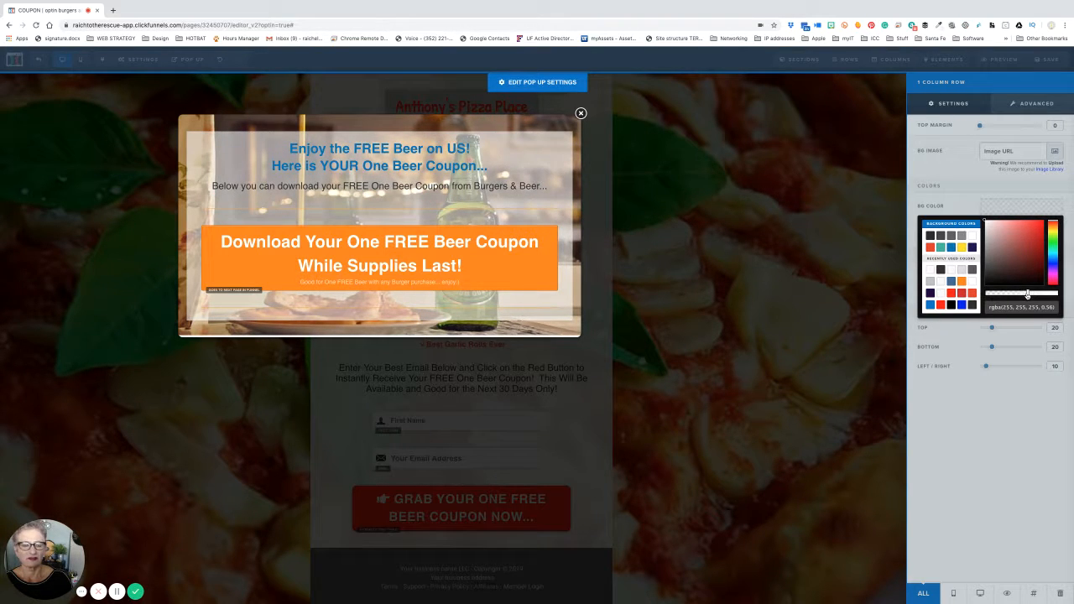
left_click(952, 236)
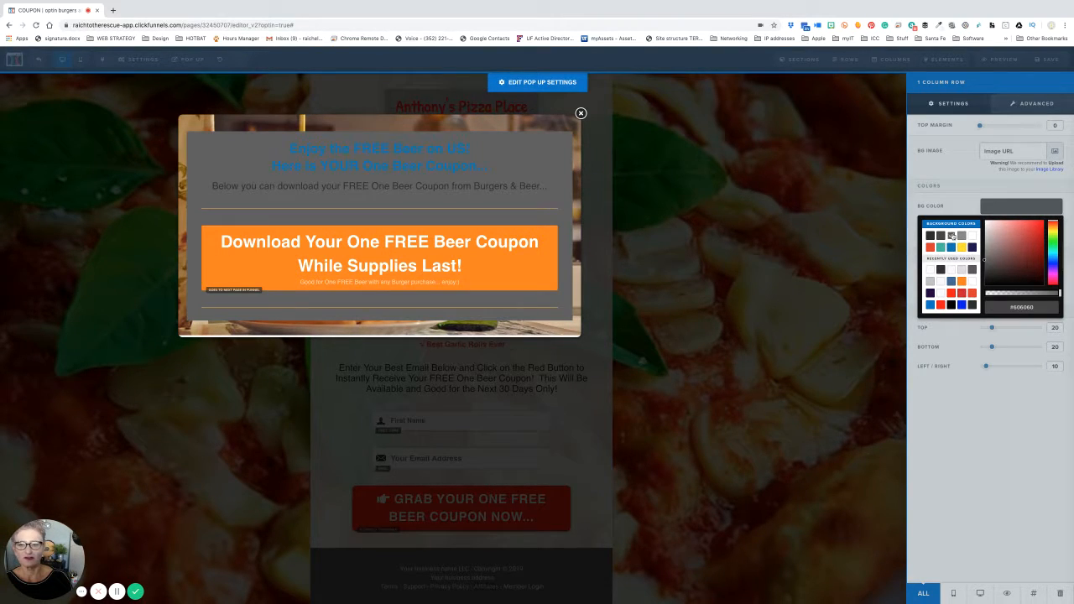
left_click_drag(1060, 293, 1028, 296)
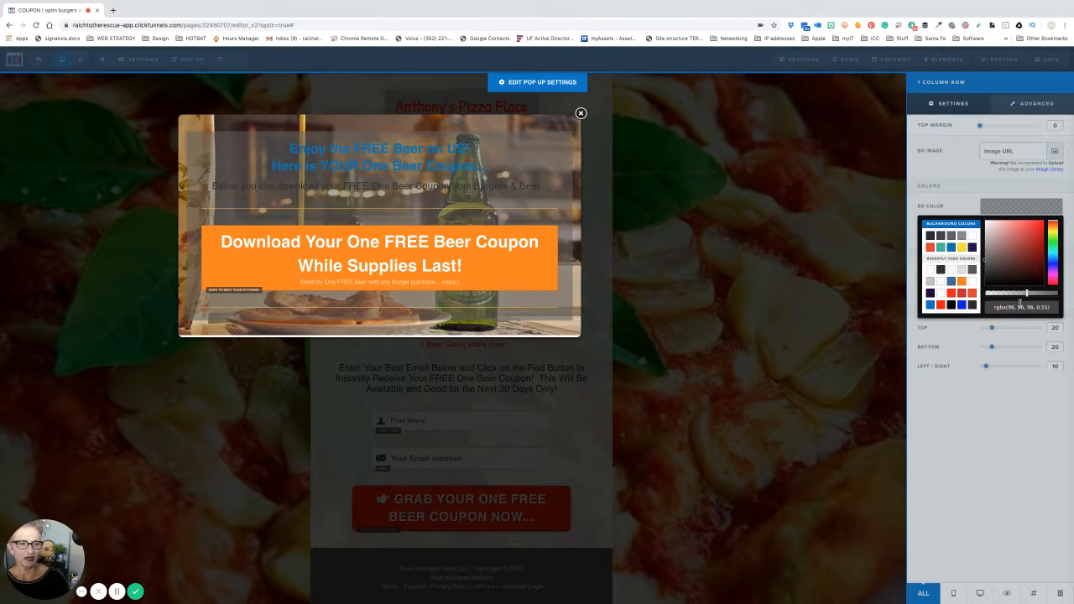
left_click_drag(1027, 294, 1040, 293)
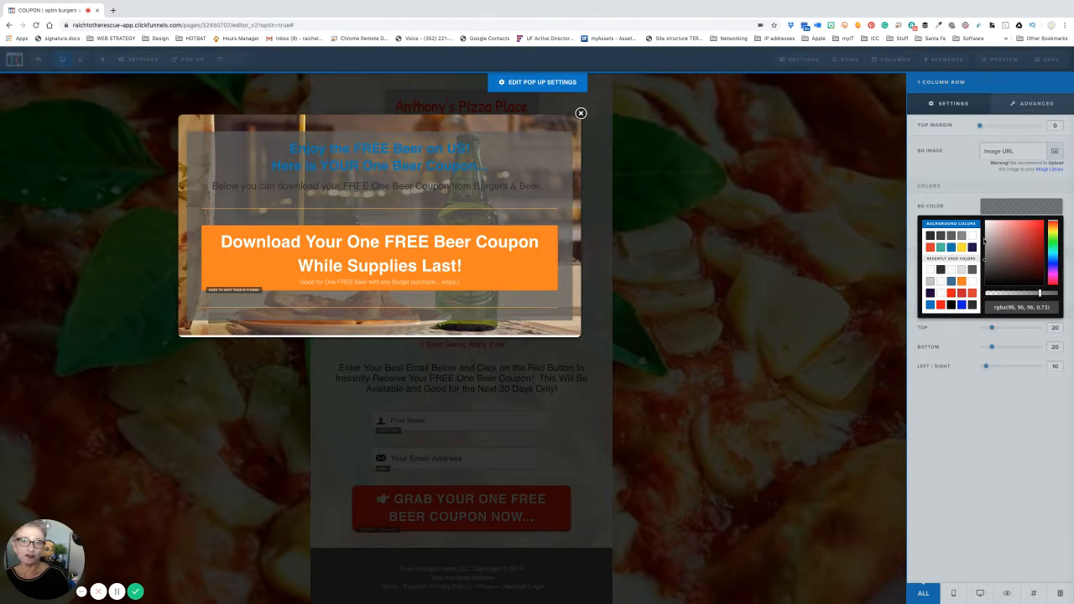
left_click(858, 231)
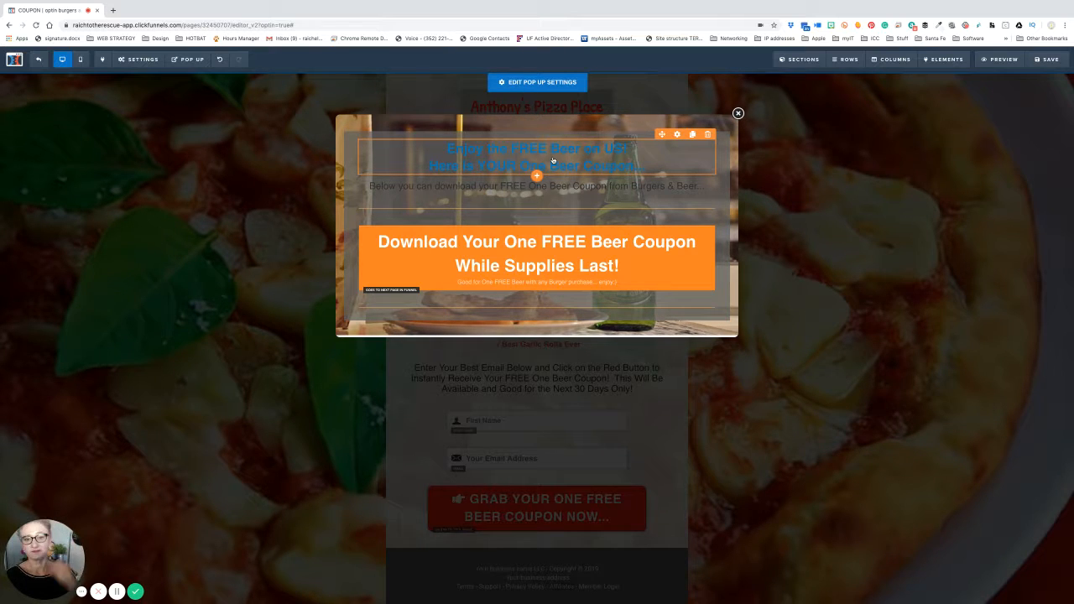
- Make the headline's text colour and bold colour white
left_click(676, 135)
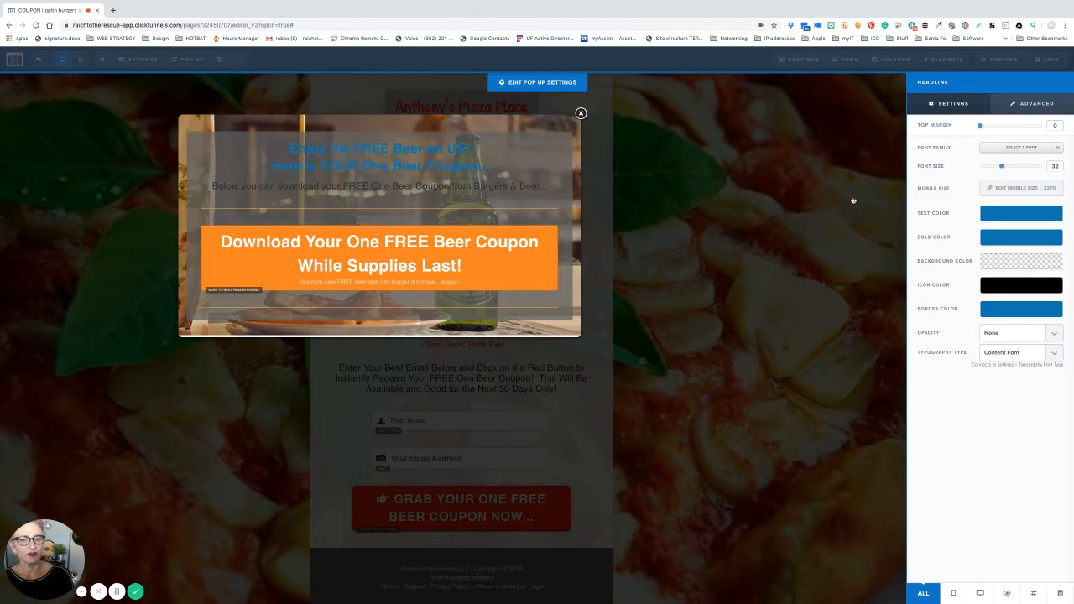
left_click(1011, 217)
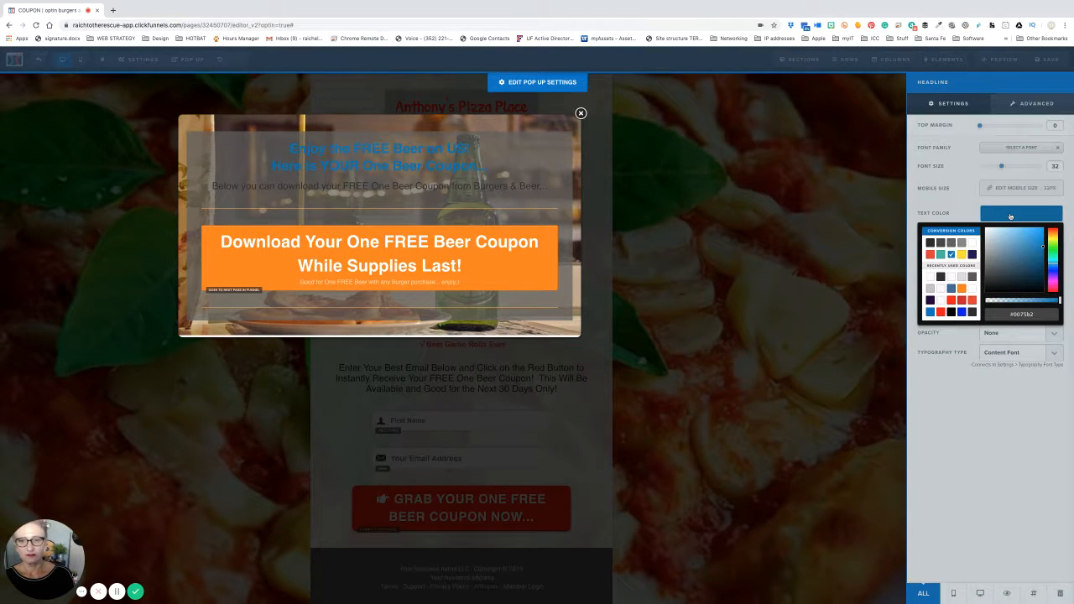
left_click(972, 242)
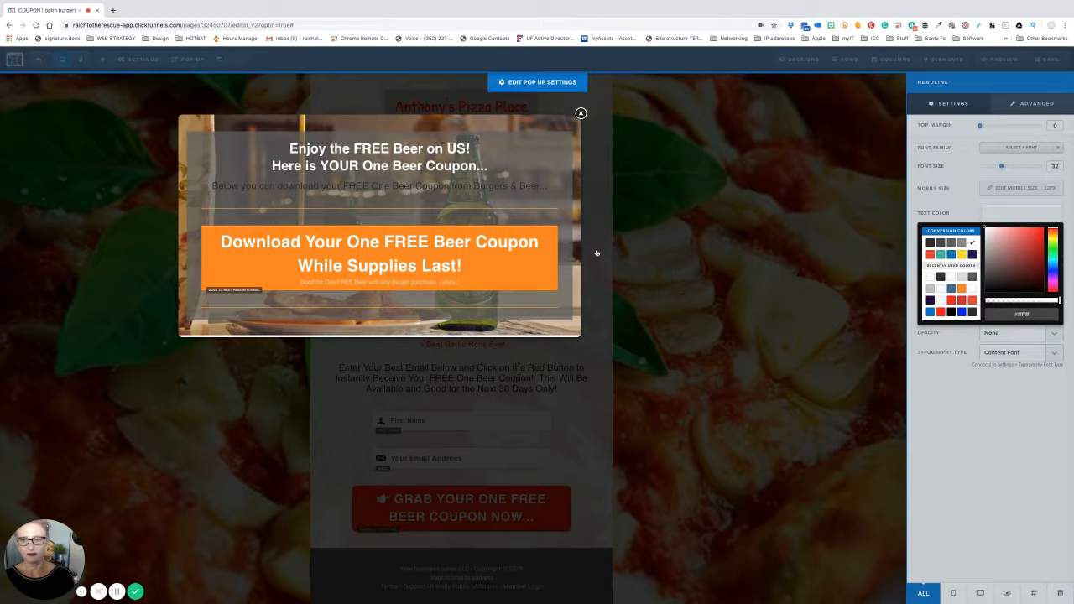
left_click(963, 208)
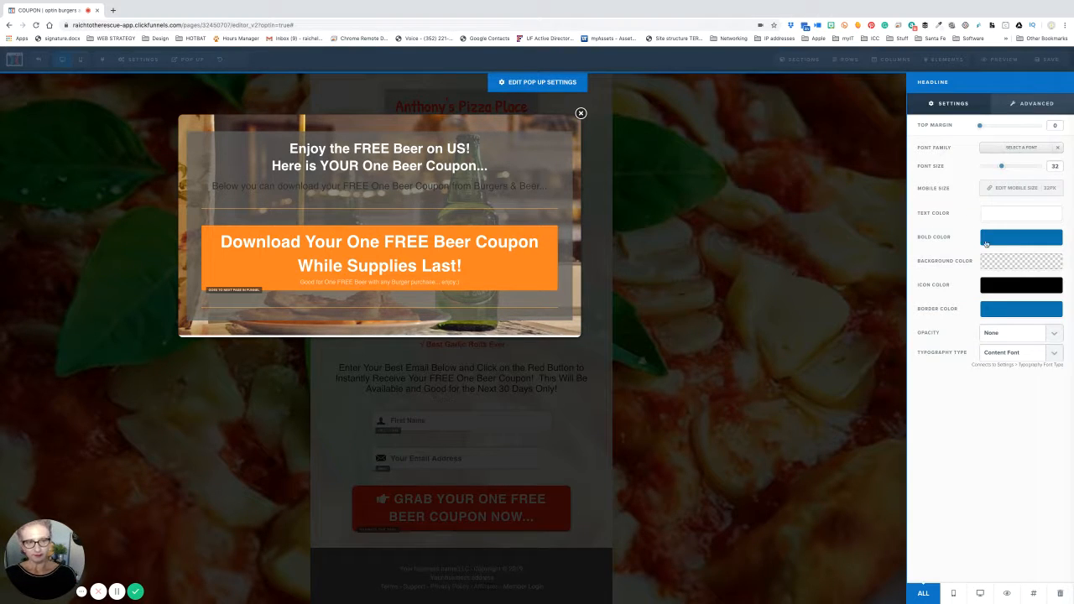
left_click(1005, 244)
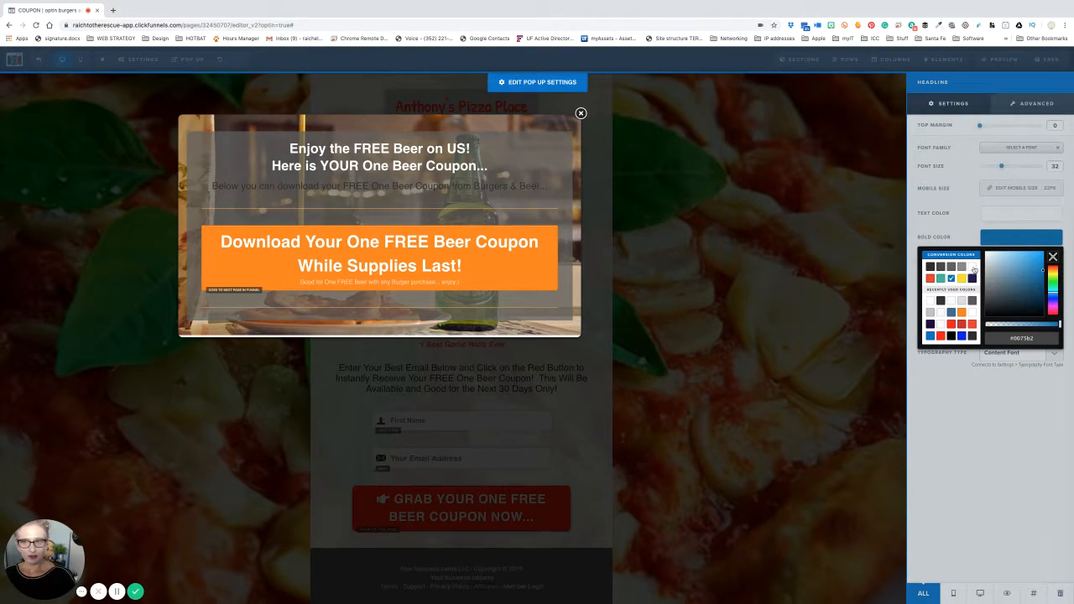
left_click(973, 267)
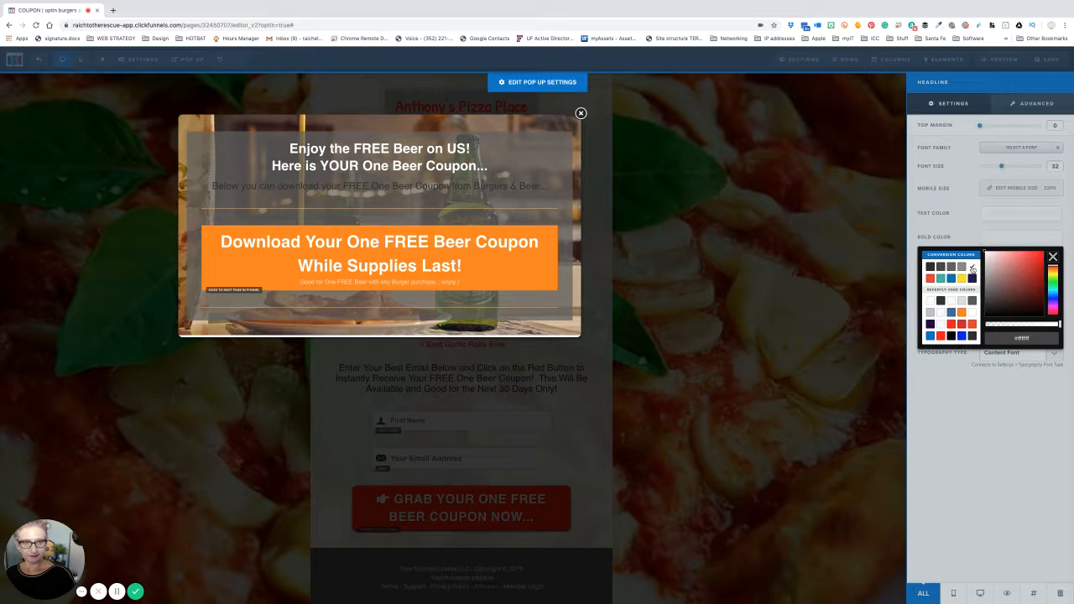
left_click(775, 192)
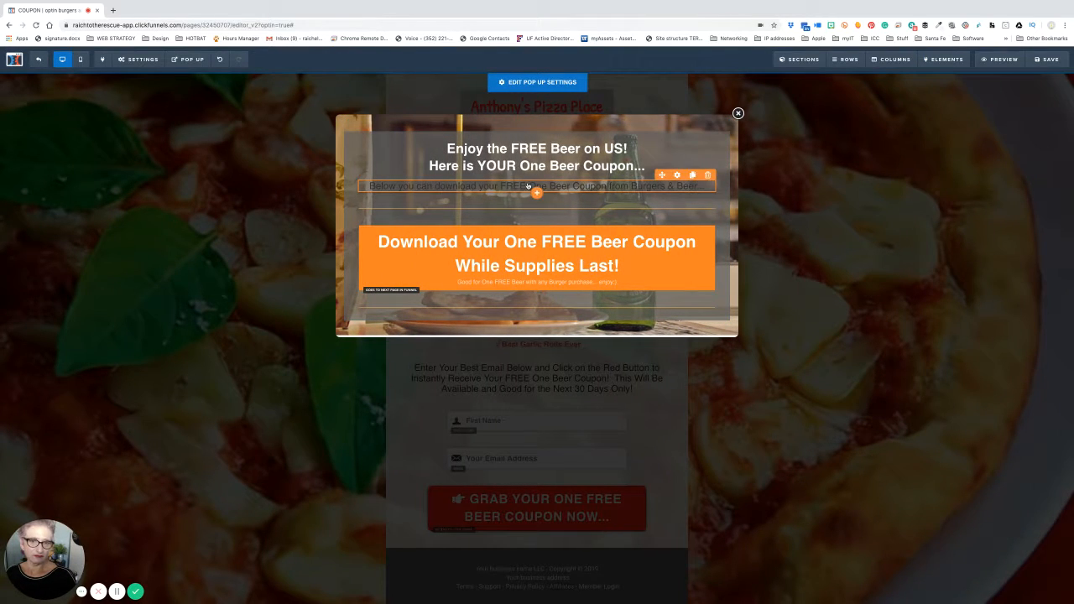
- Make the sub-headline's text colour white
left_click(528, 186)
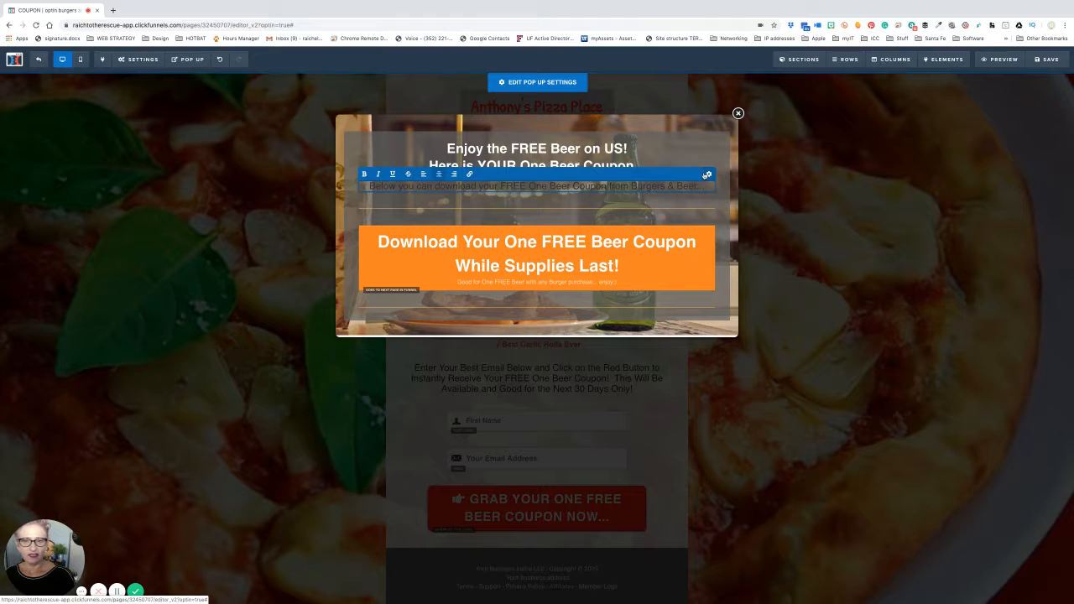
left_click(706, 174)
left_click(1033, 214)
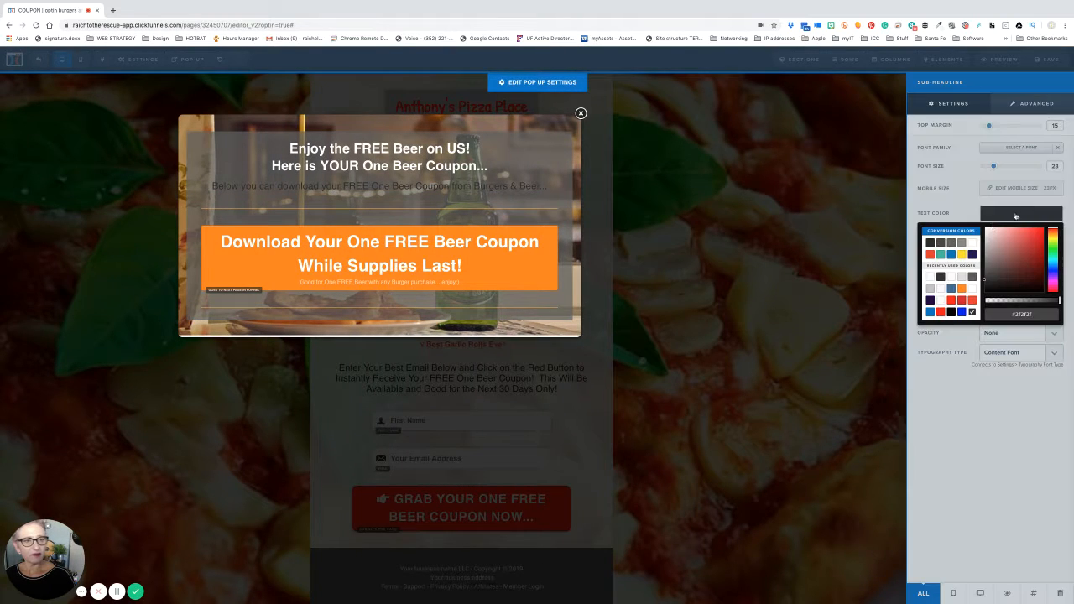
left_click(973, 242)
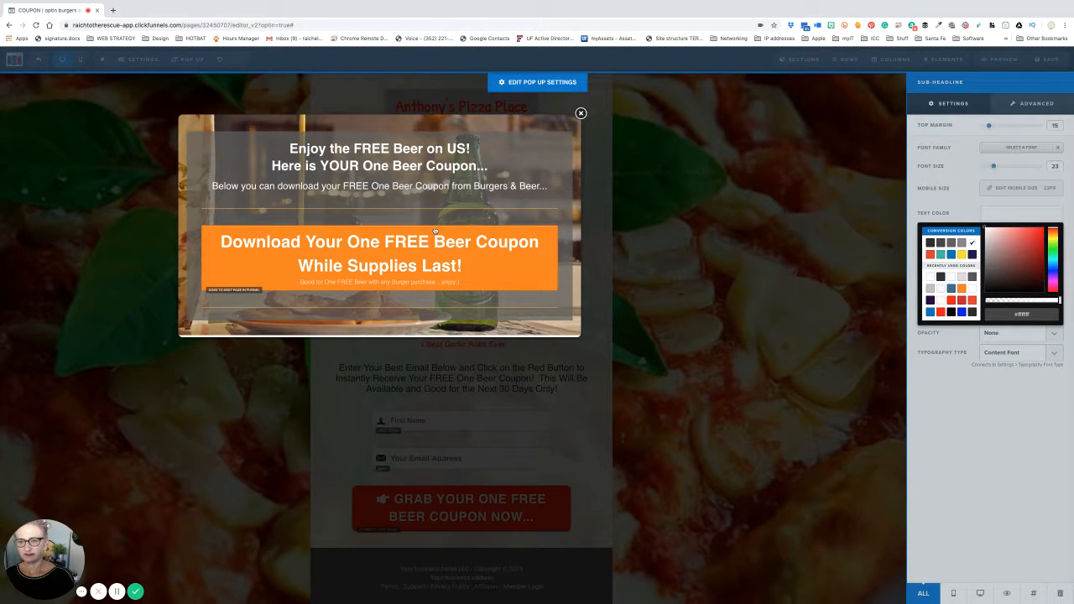
- Confirm the download button's action is 'Go To Next Step In Funnel' in its settings
left_click(534, 277)
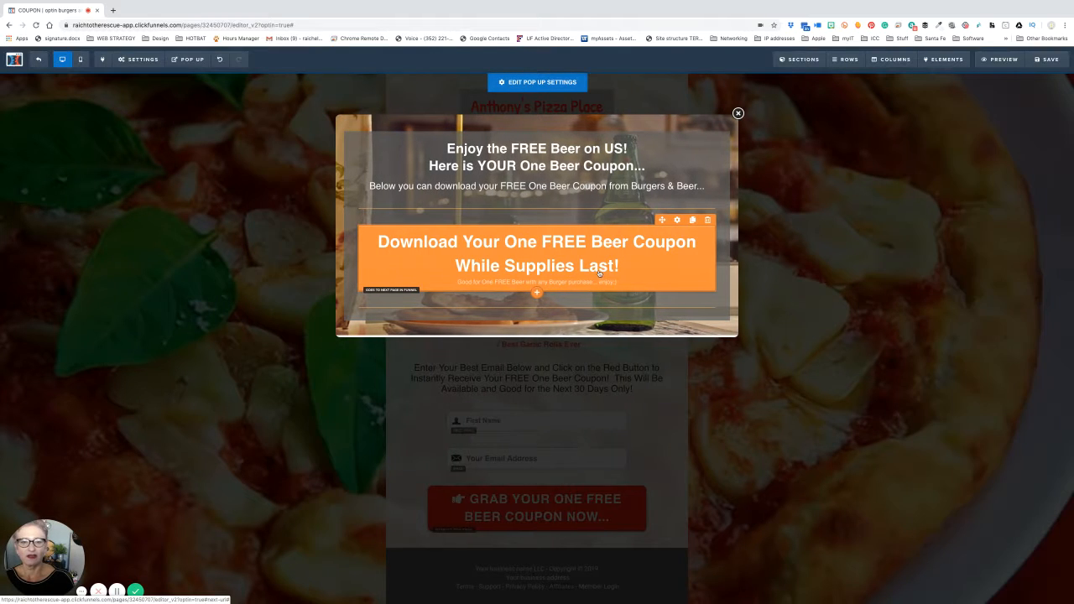
left_click(677, 220)
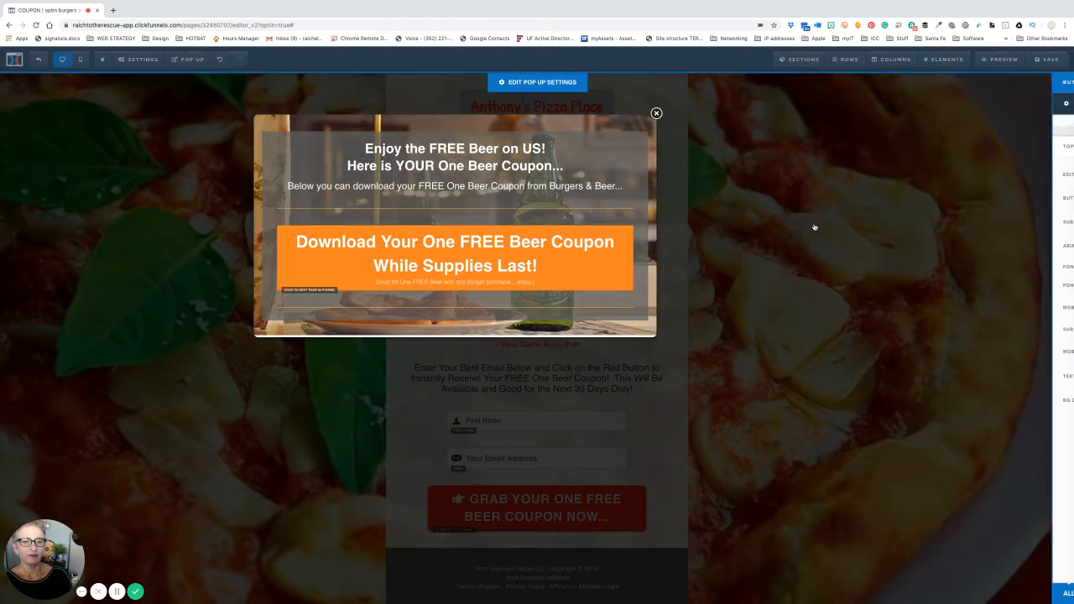
left_click(1006, 156)
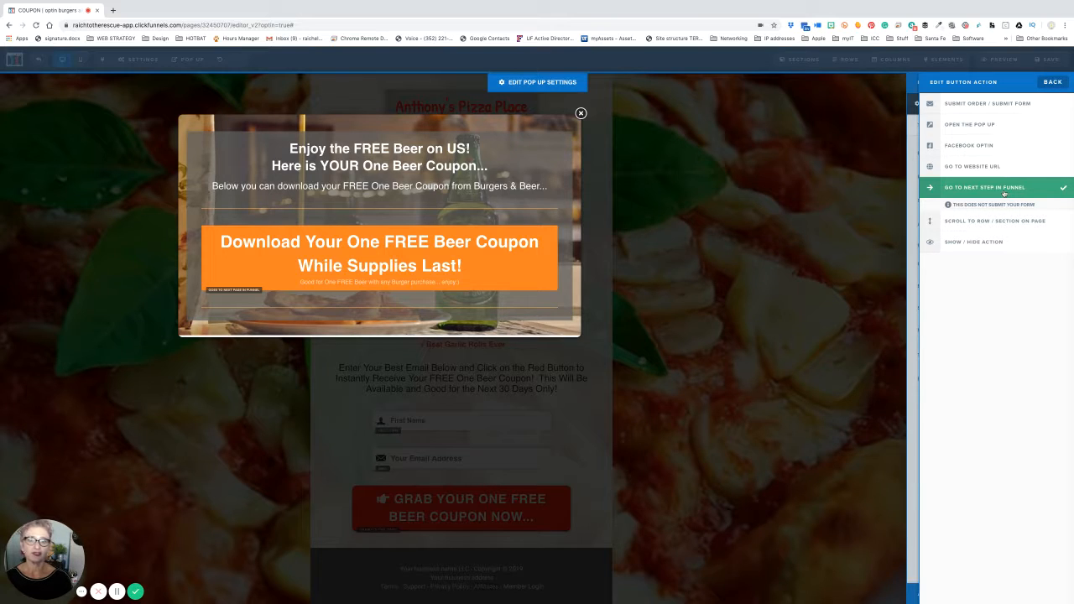
left_click(1052, 82)
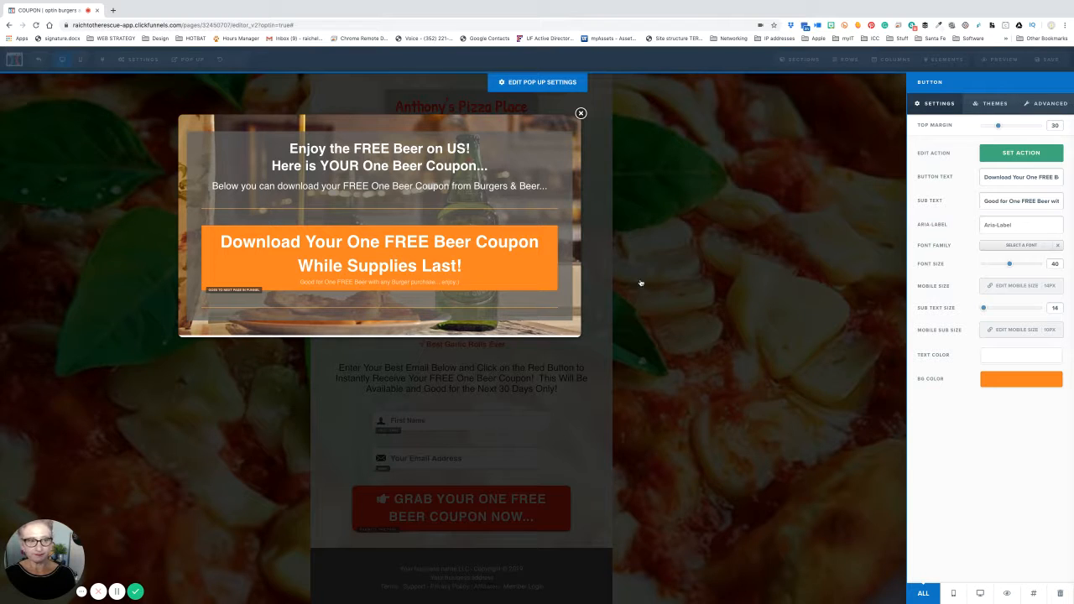
- Change the download button's background colour to red #e43b2c
left_click(1006, 385)
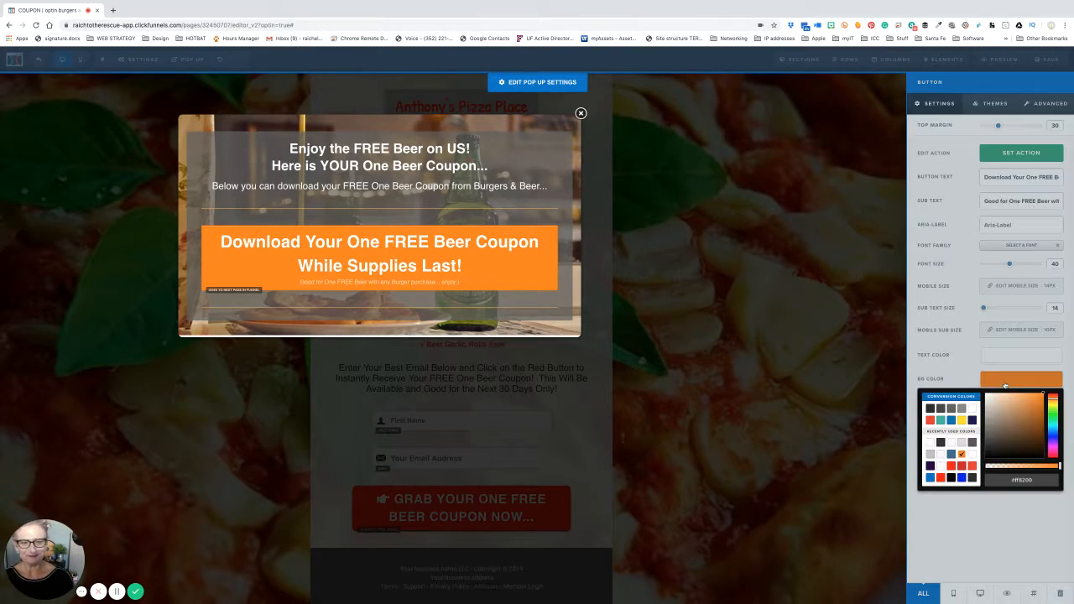
left_click(952, 466)
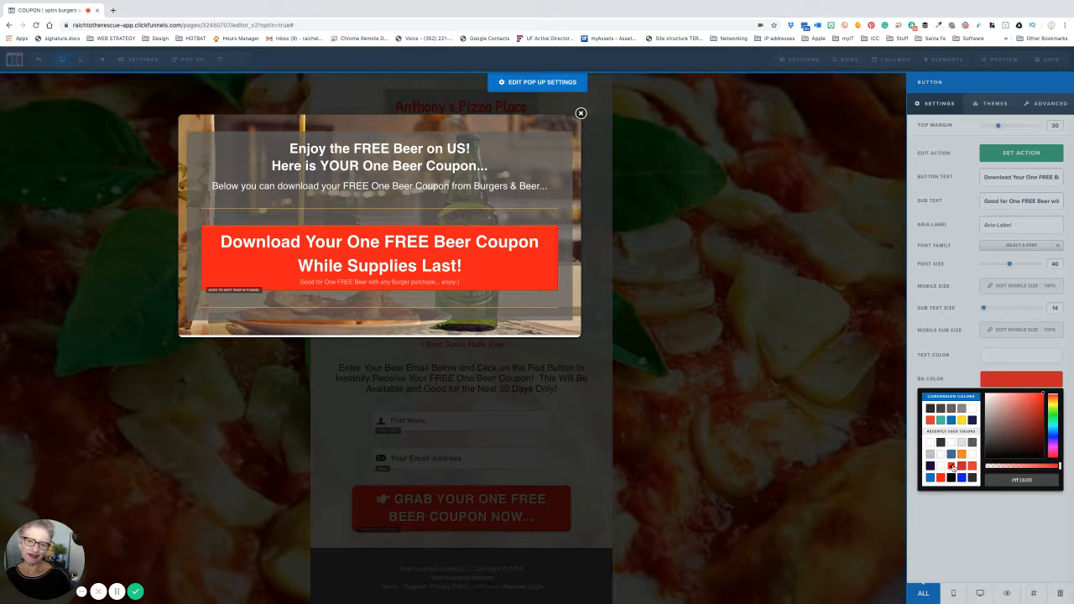
left_click(963, 420)
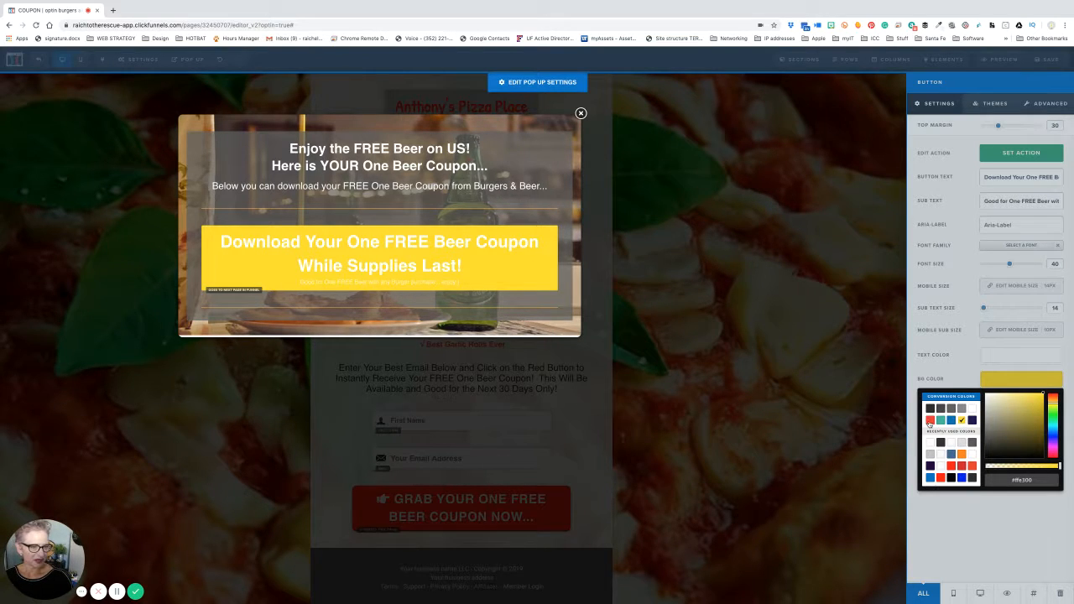
left_click(930, 421)
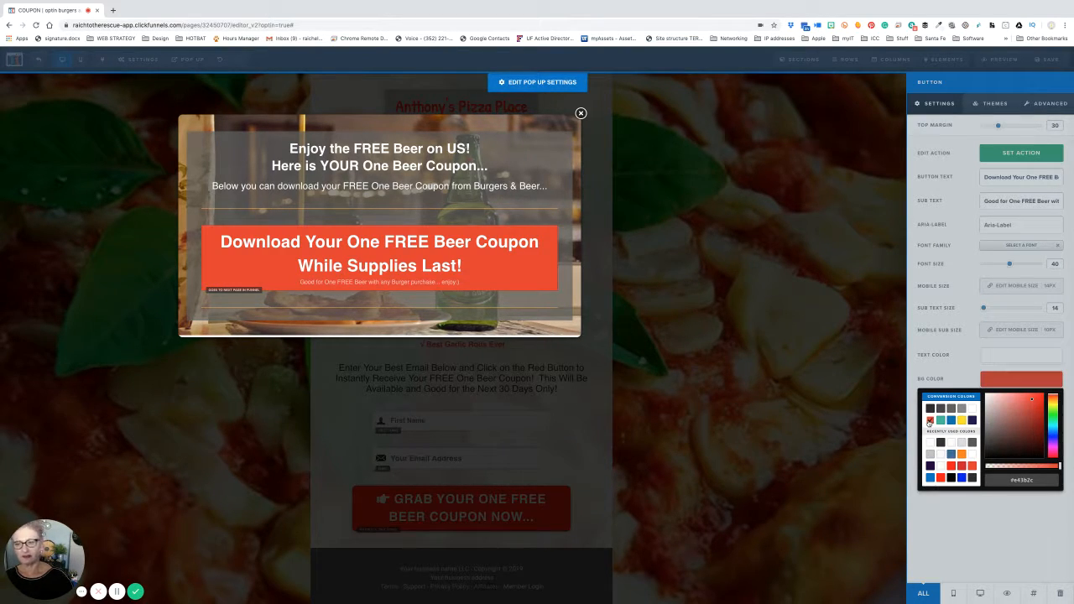
left_click(838, 334)
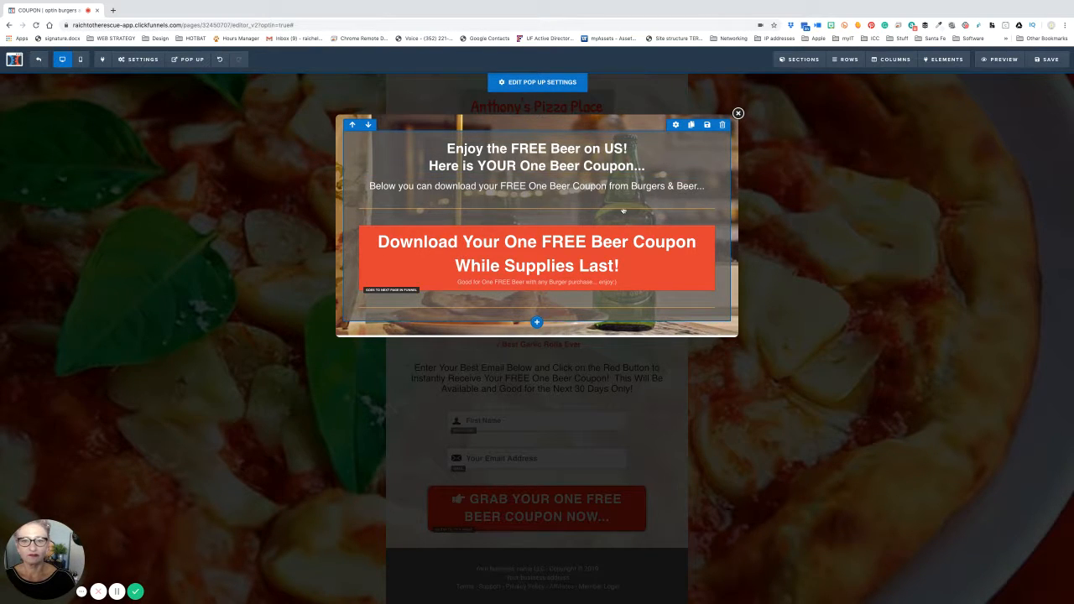
- Replace 'Burgers & Beer' in the sub-headline with 'Anthony's Pizza Place'
left_click(653, 192)
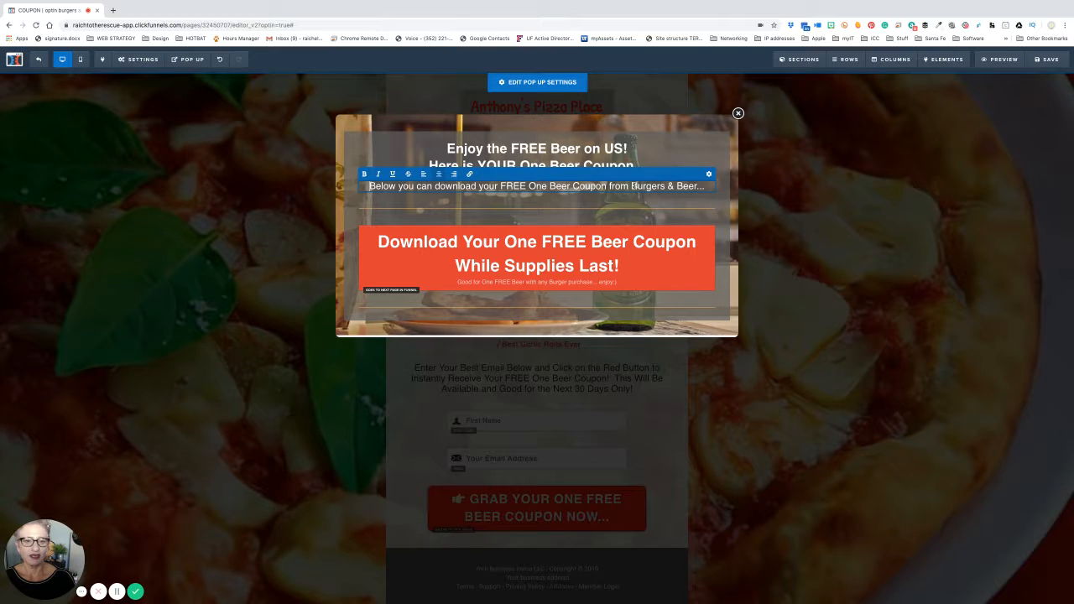
left_click_drag(633, 186, 694, 186)
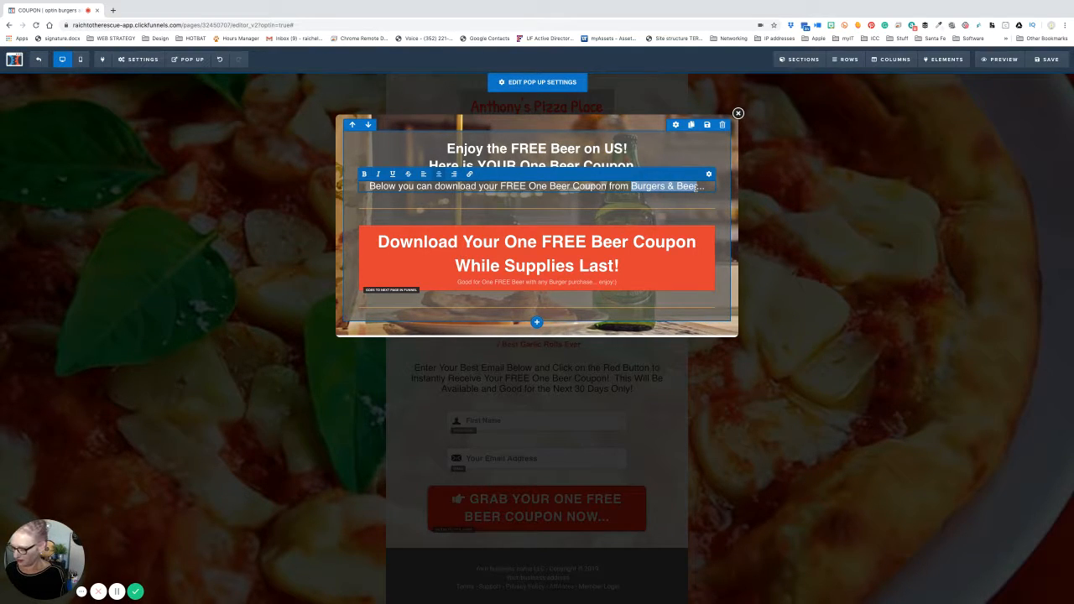
type("Anthony")
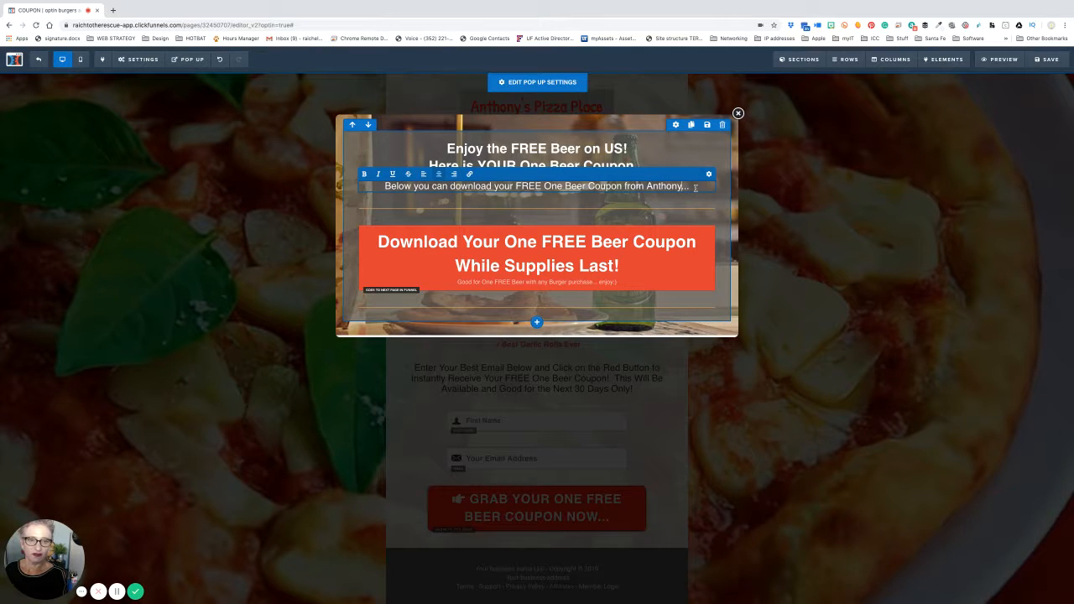
type("'s ")
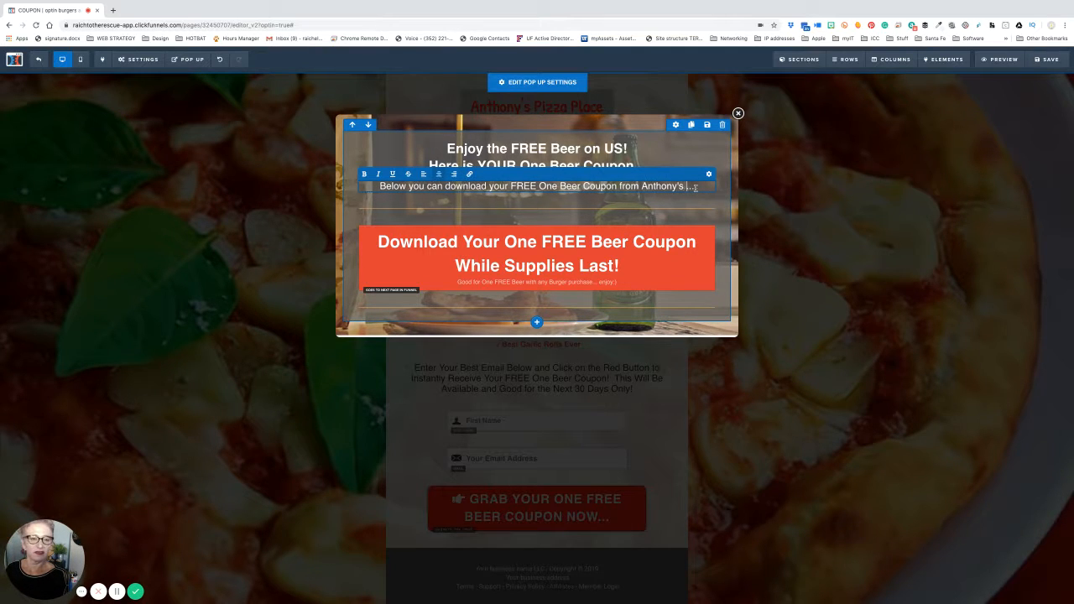
type("Pizza")
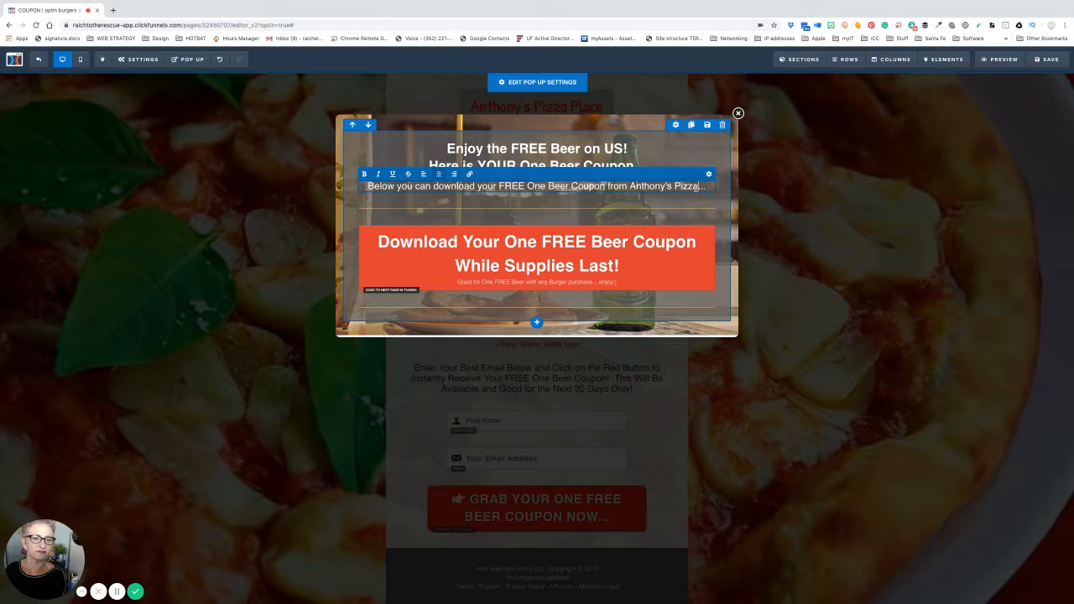
type(" Place")
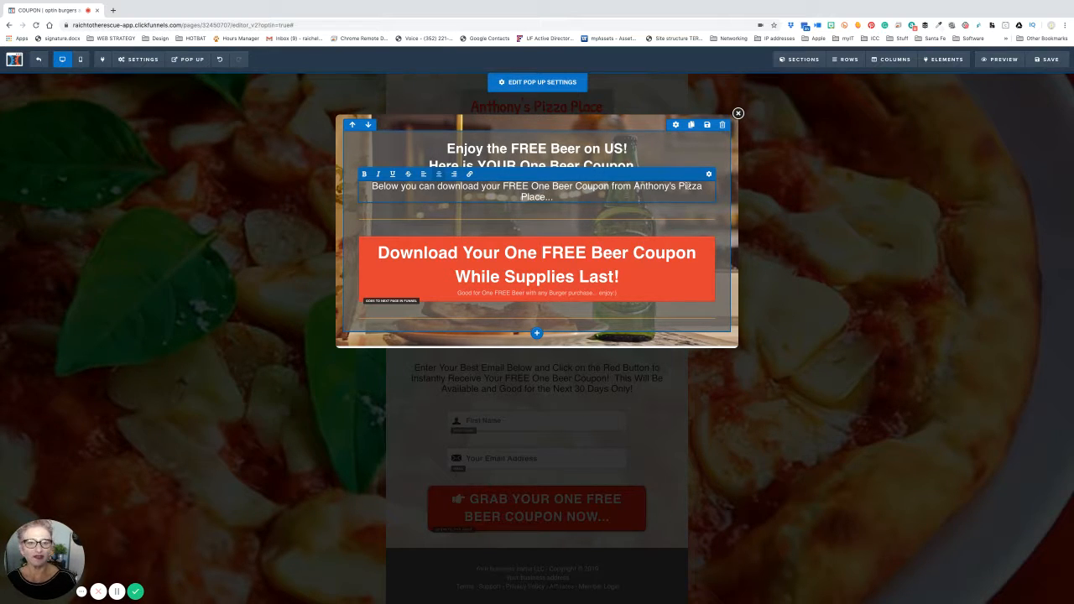
- Reduce the sub-headline font size from 23 to 22
left_click(710, 174)
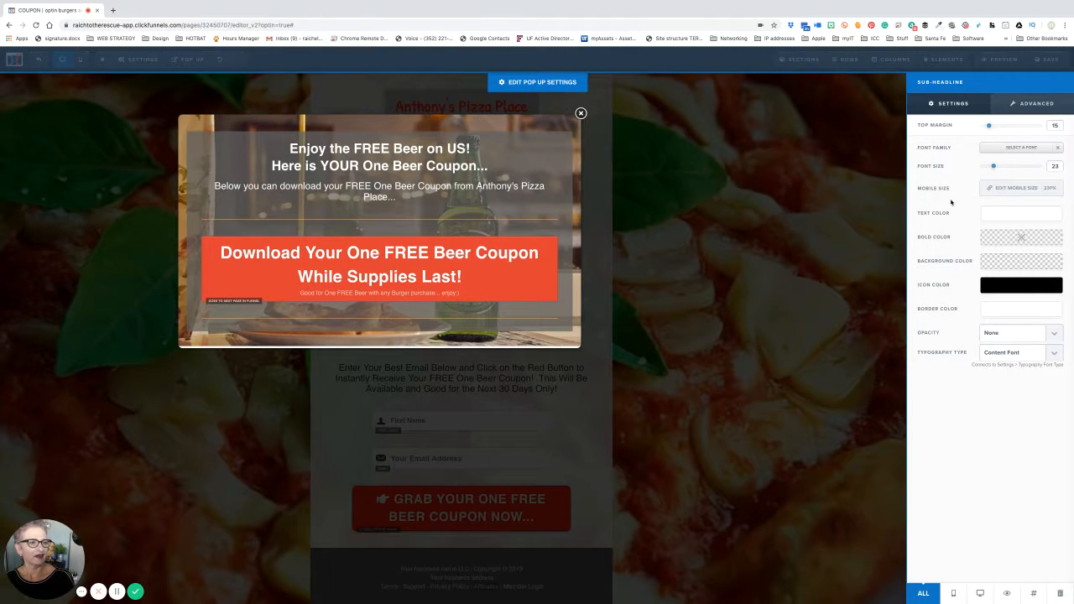
left_click_drag(995, 169, 993, 169)
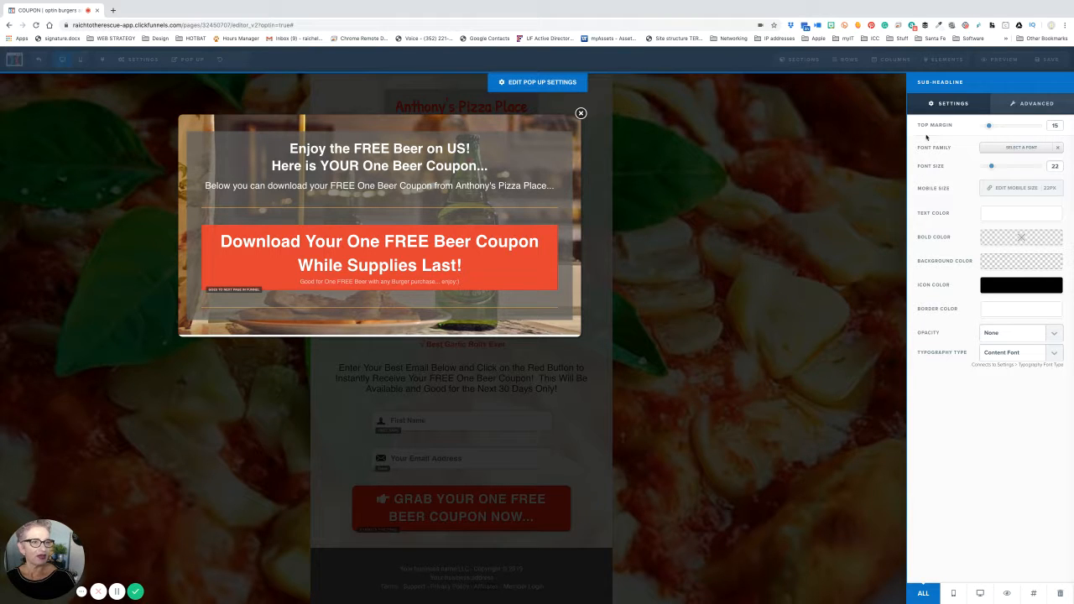
left_click(428, 146)
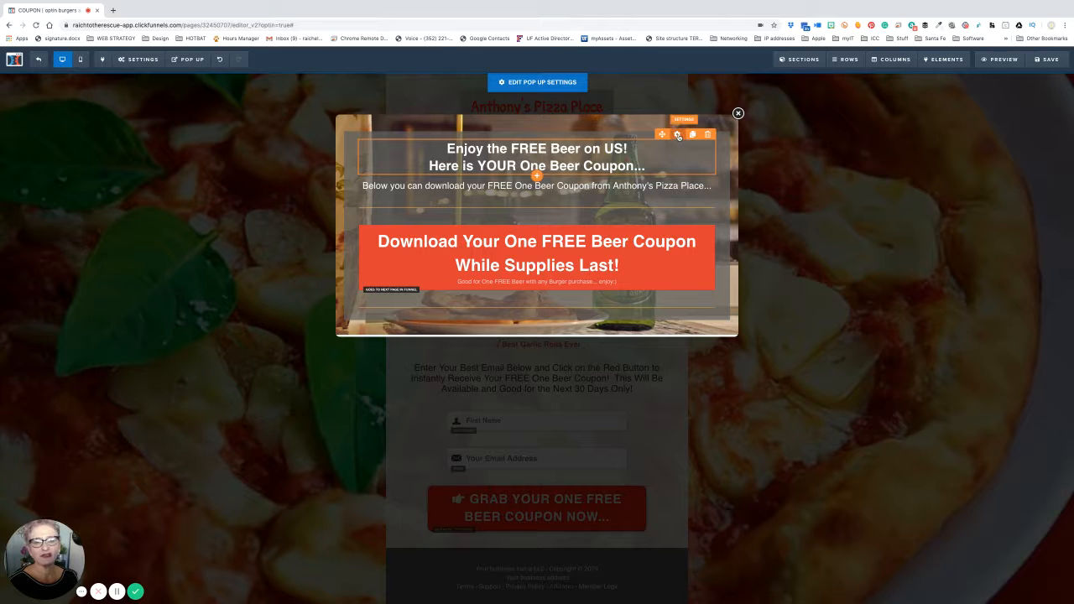
- Enlarge the headline font from 32 to 36 and make its bold words red #e43b2c
left_click(679, 135)
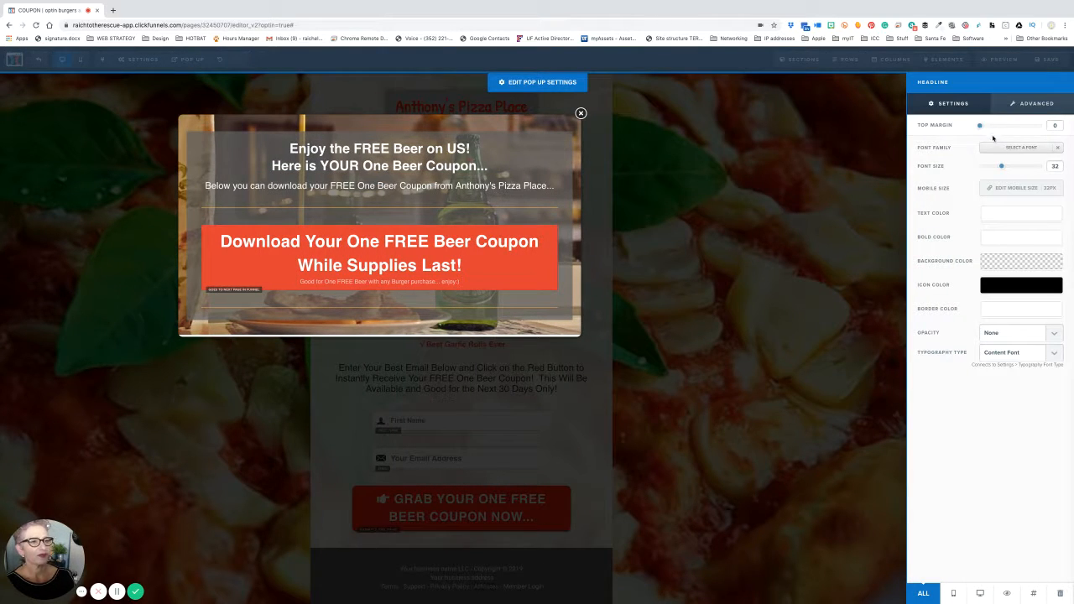
left_click_drag(1002, 166, 1006, 168)
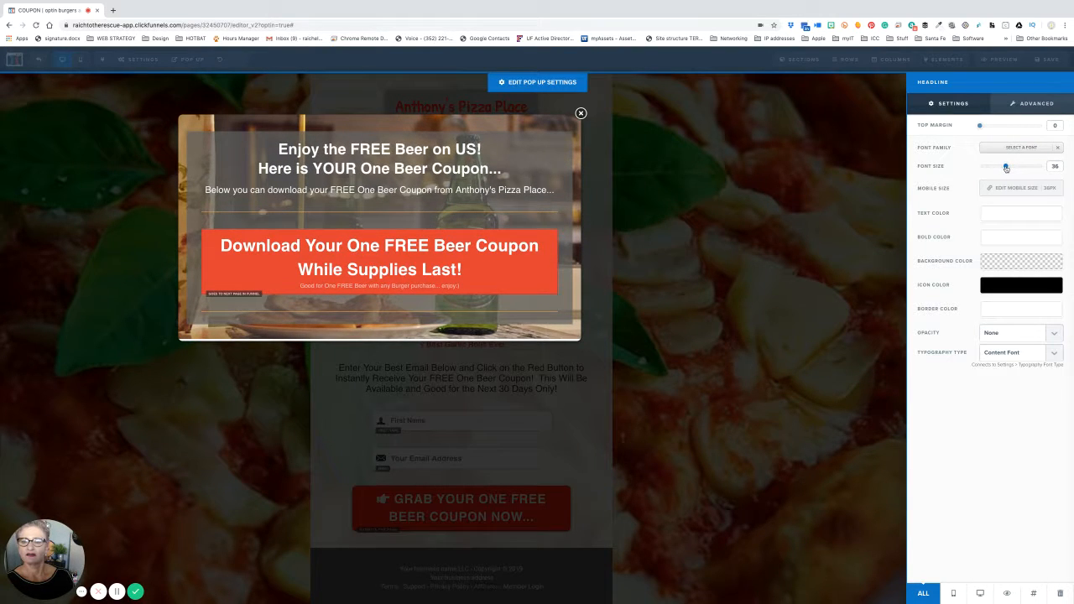
left_click(1009, 254)
left_click(930, 279)
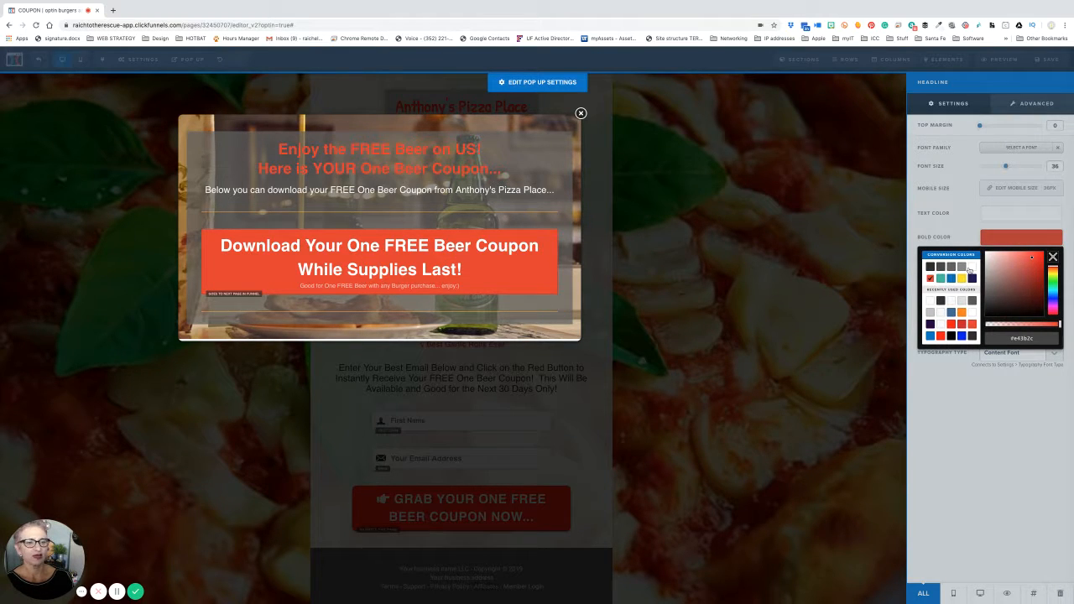
left_click(971, 268)
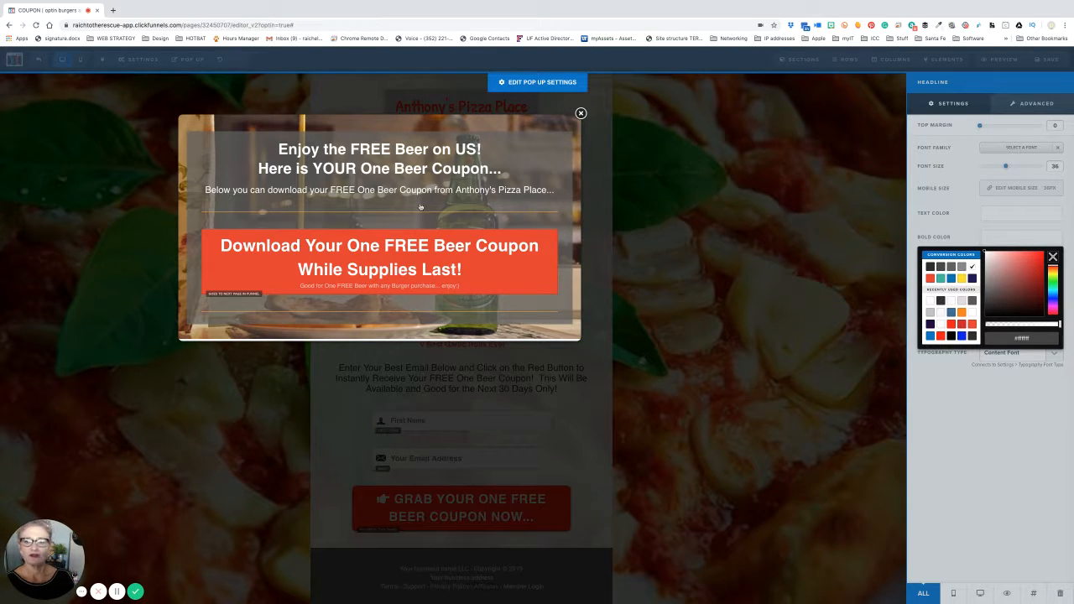
left_click(992, 225)
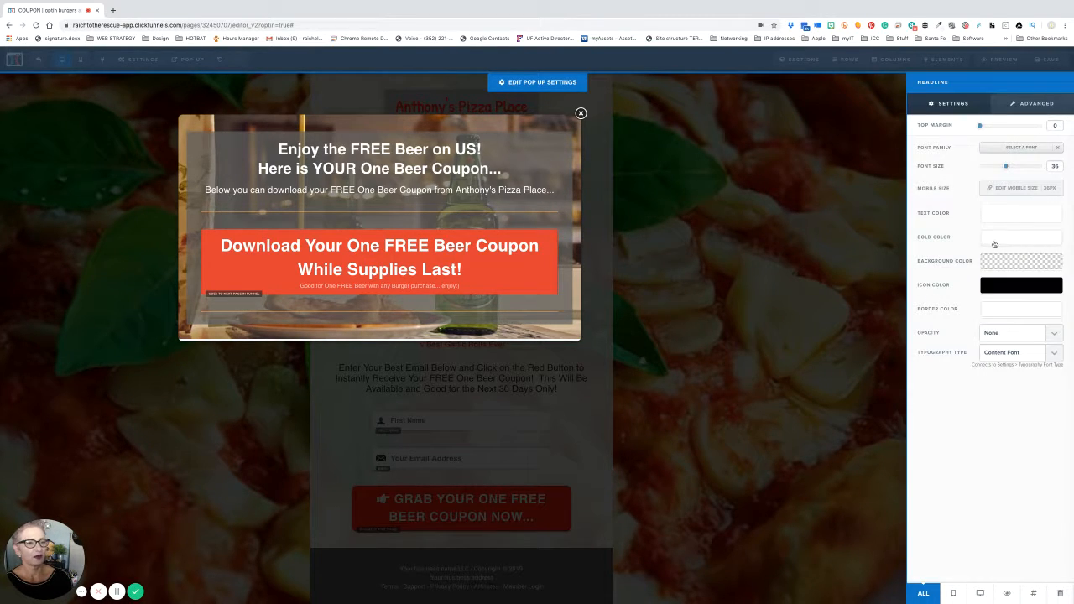
left_click(998, 220)
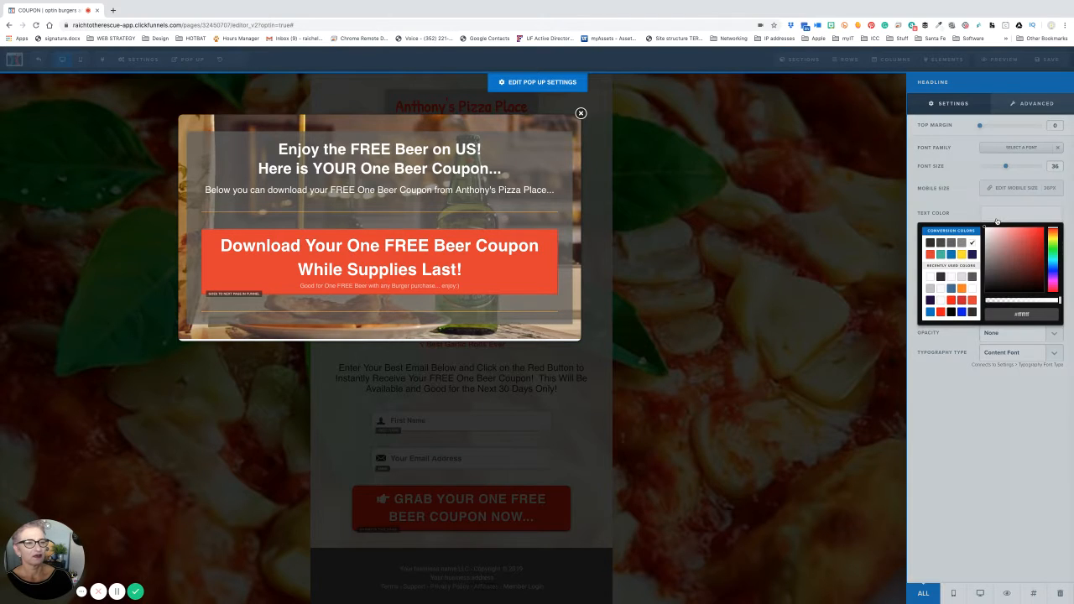
left_click(992, 217)
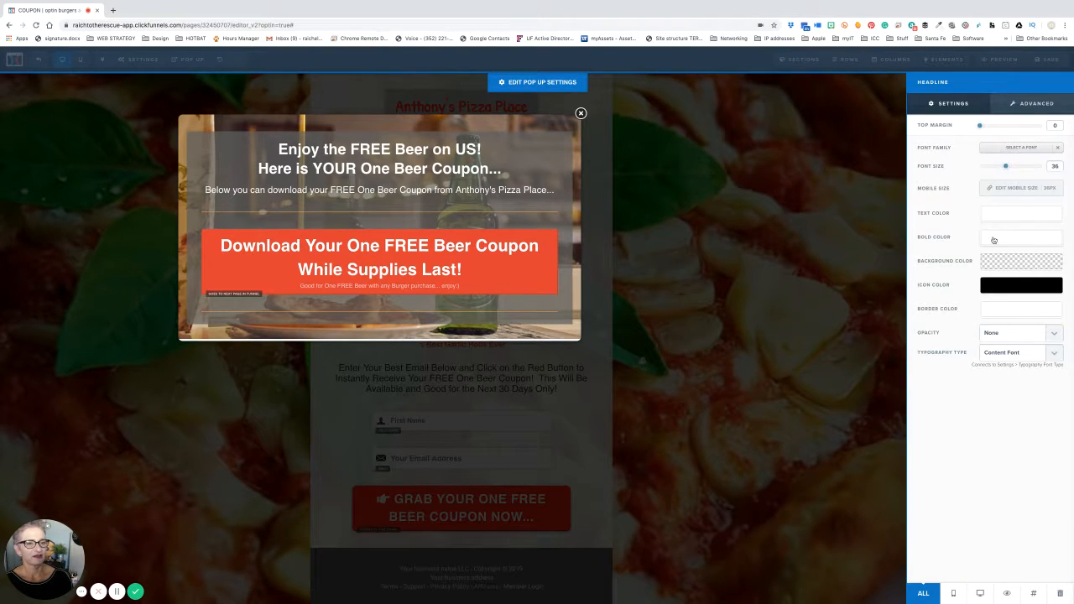
left_click(994, 240)
left_click(930, 278)
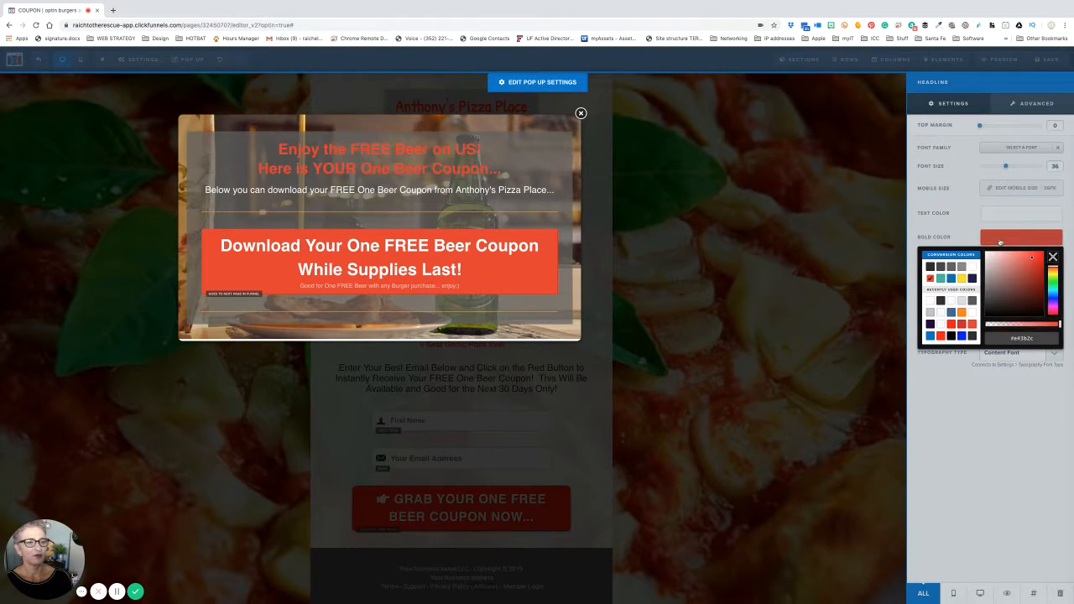
left_click(999, 243)
left_click(366, 166)
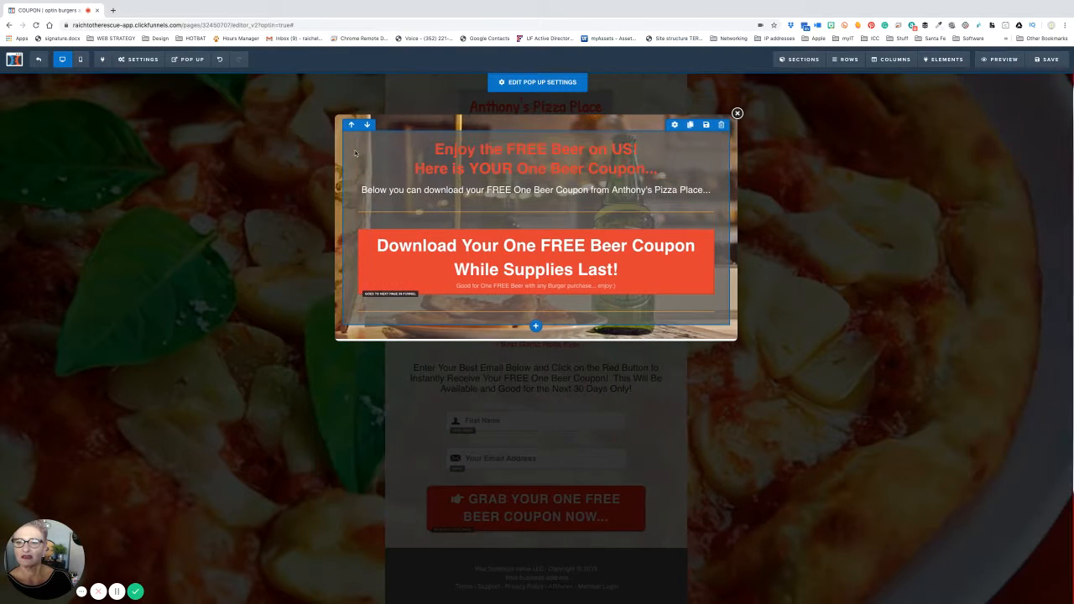
- Unbold the whole two-line headline, then re-bold only the words FREE, YOUR and Beer
triple_click(482, 150)
left_click(477, 149)
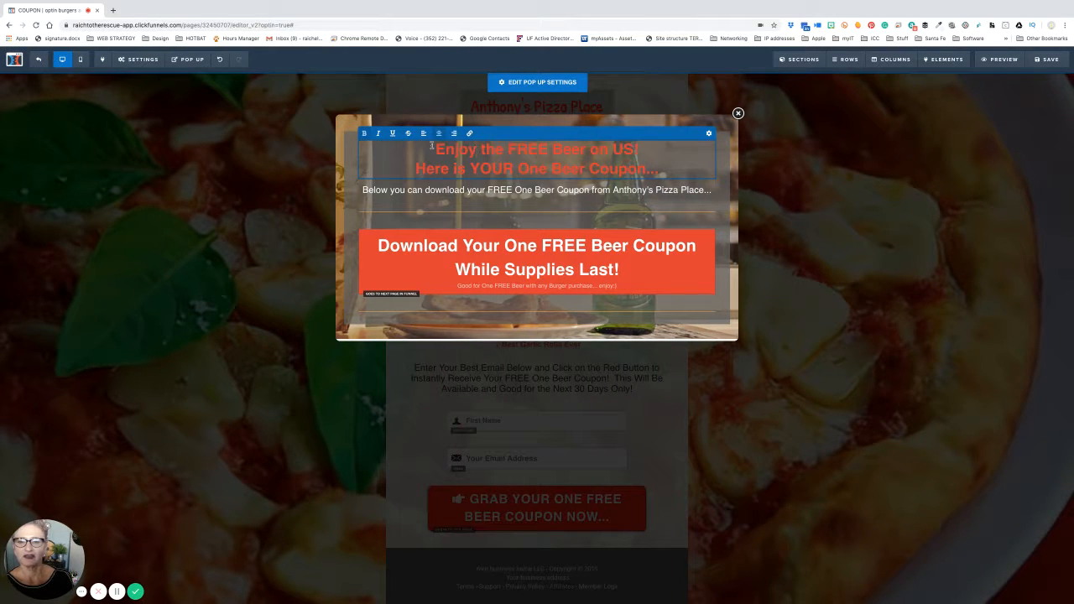
left_click_drag(432, 144, 657, 166)
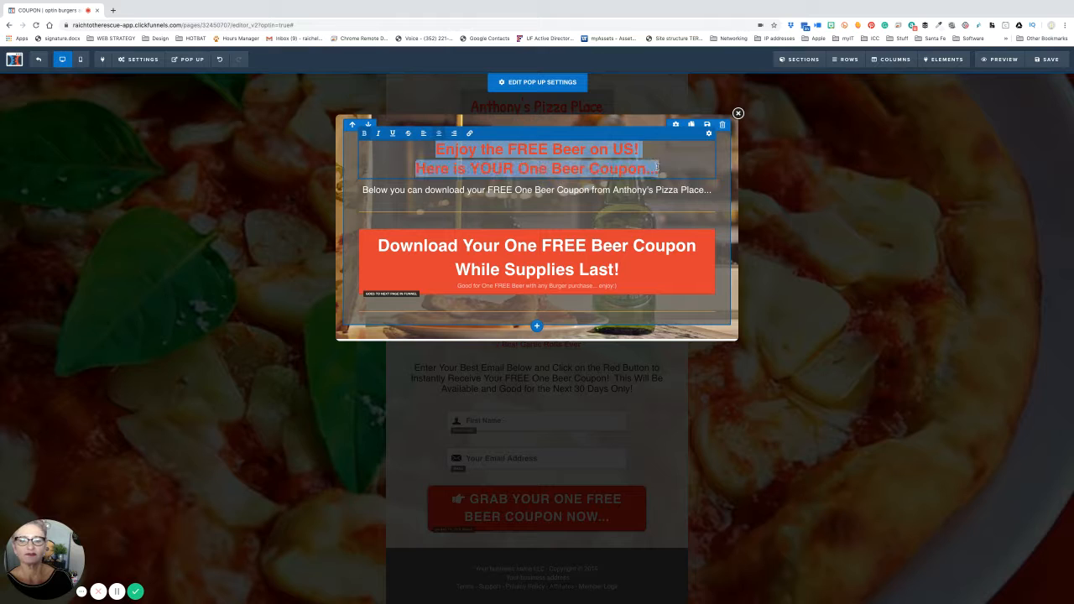
left_click(364, 134)
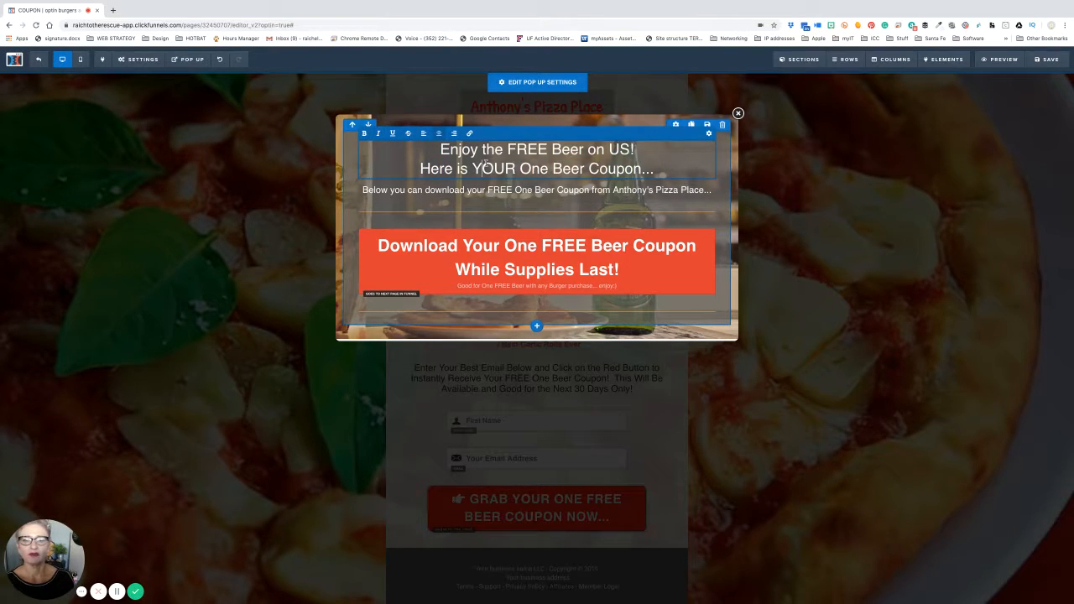
left_click(520, 150)
double_click(520, 150)
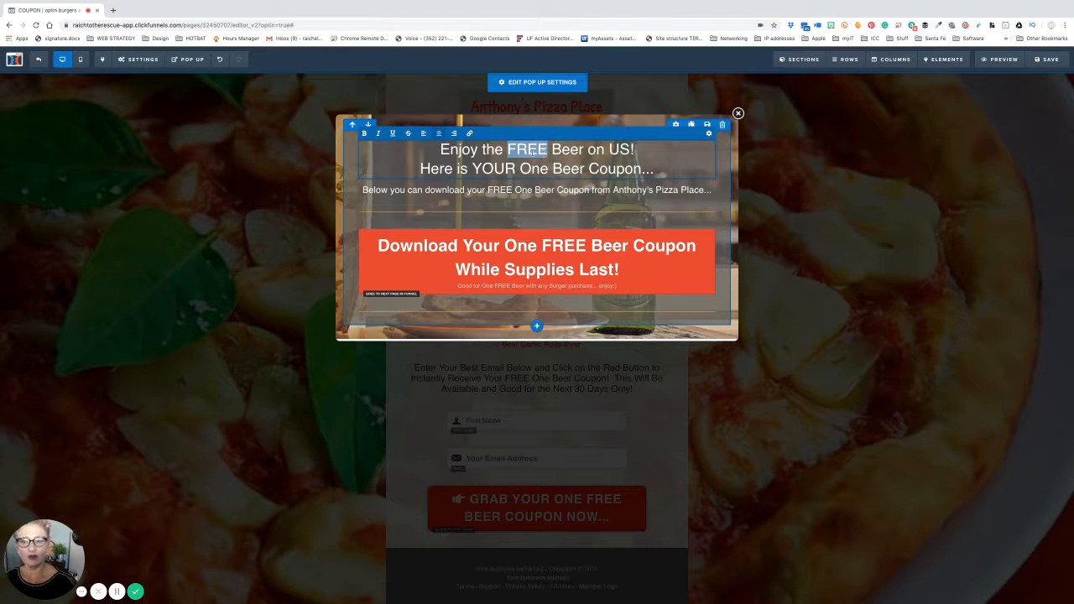
left_click(365, 134)
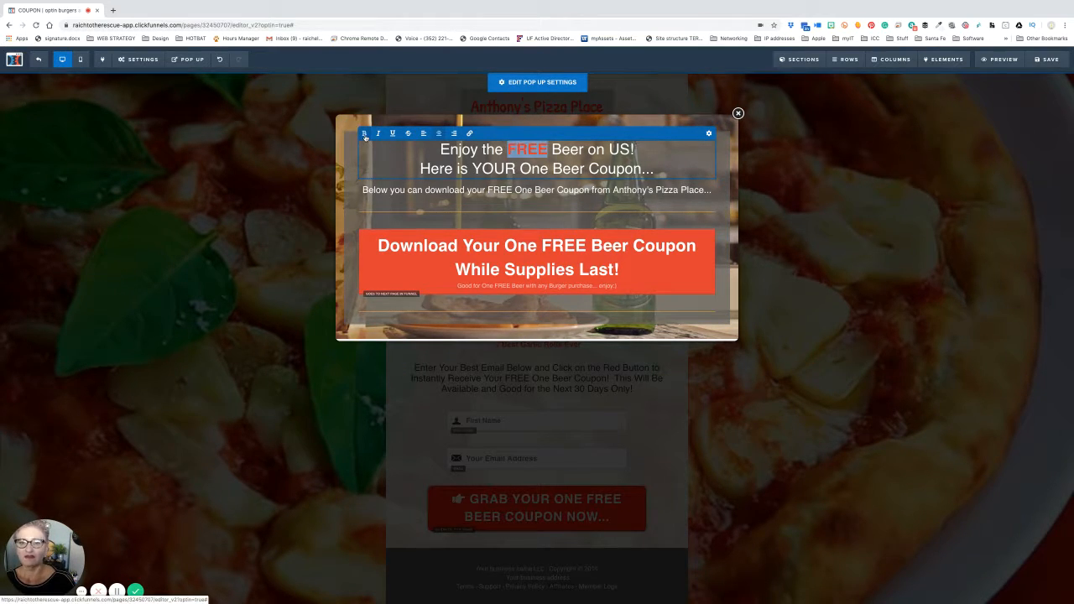
double_click(495, 168)
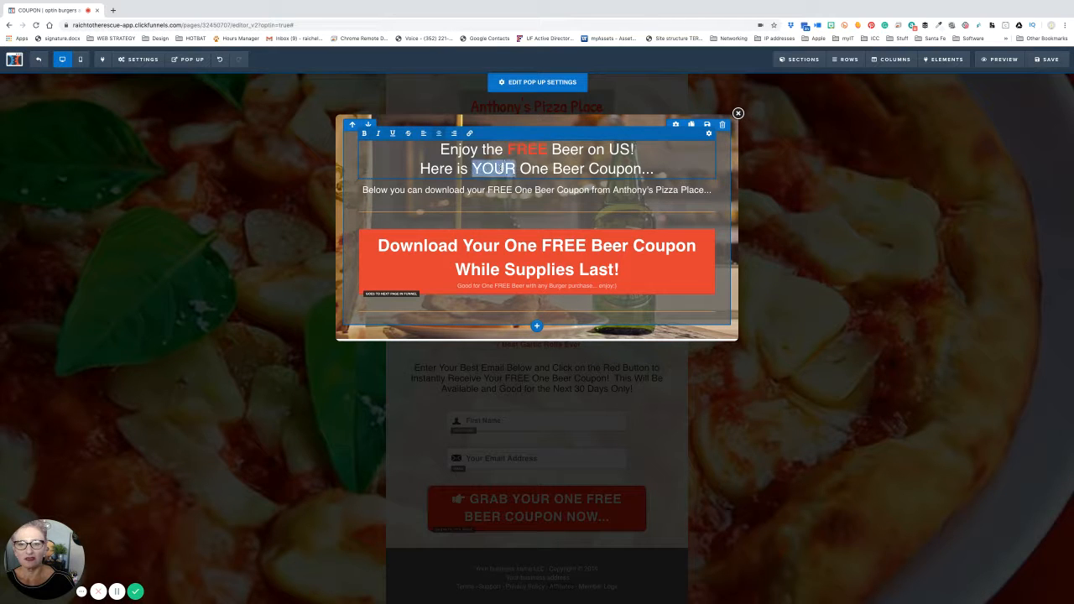
left_click(365, 133)
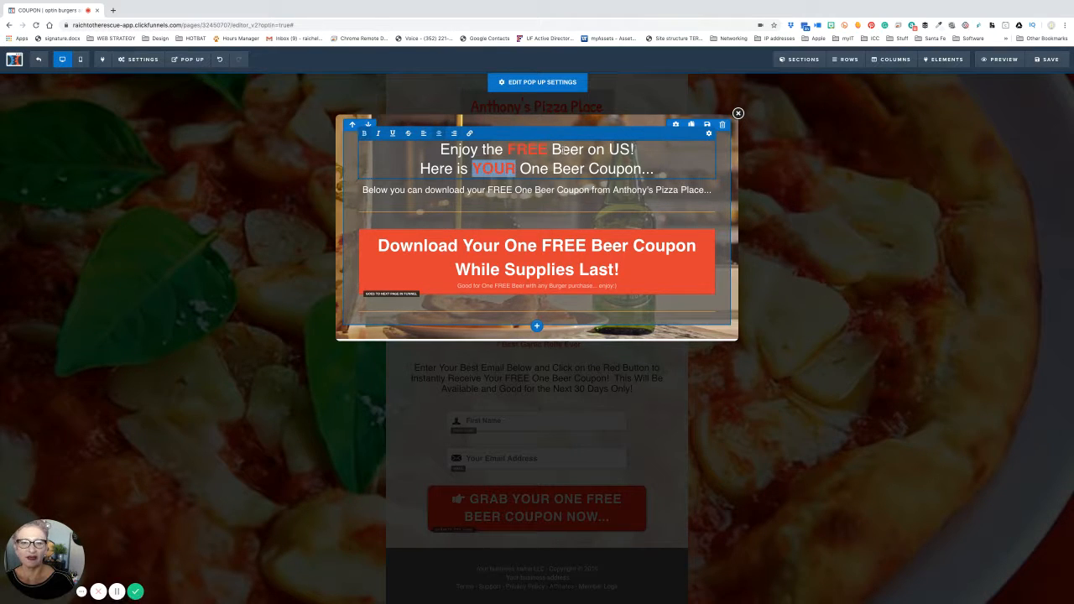
double_click(568, 149)
left_click(364, 133)
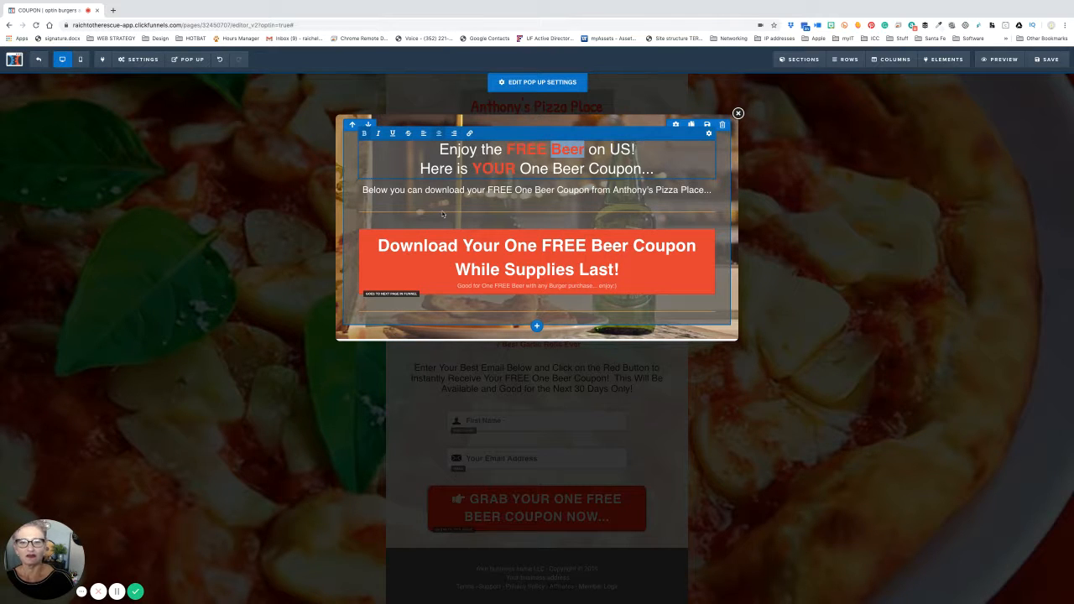
left_click(424, 176)
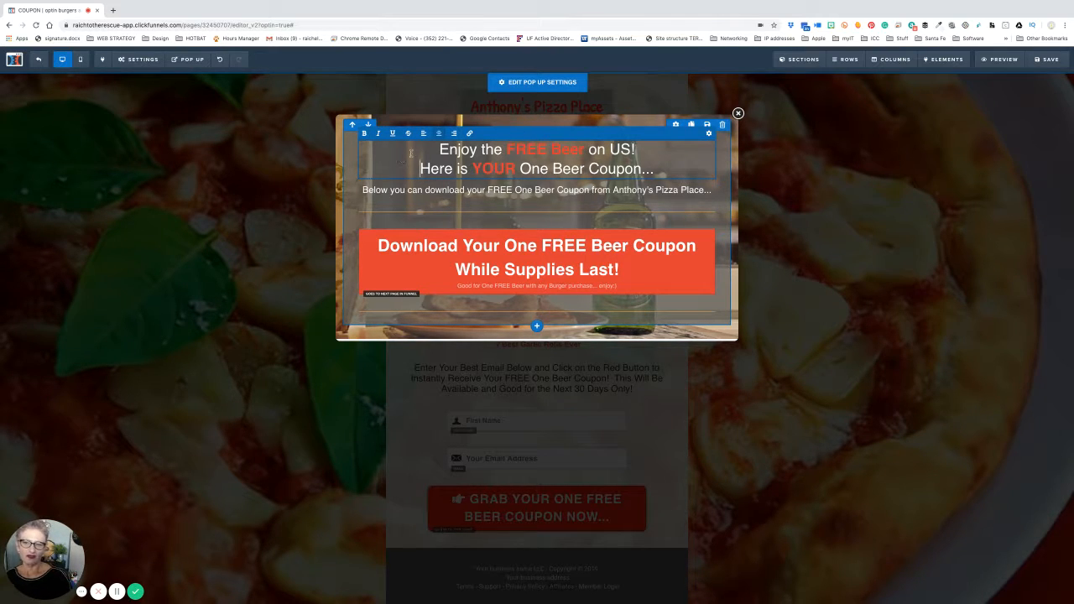
- Underline 'FREE Beer' in the first line of the headline
triple_click(513, 150)
left_click(512, 150)
left_click_drag(507, 150, 586, 149)
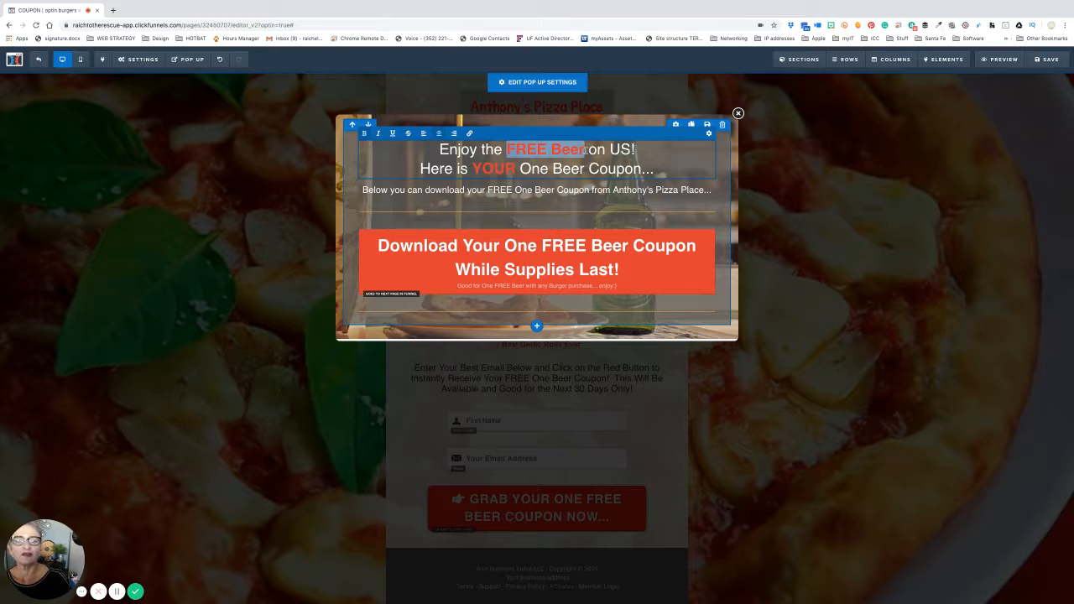
left_click(392, 134)
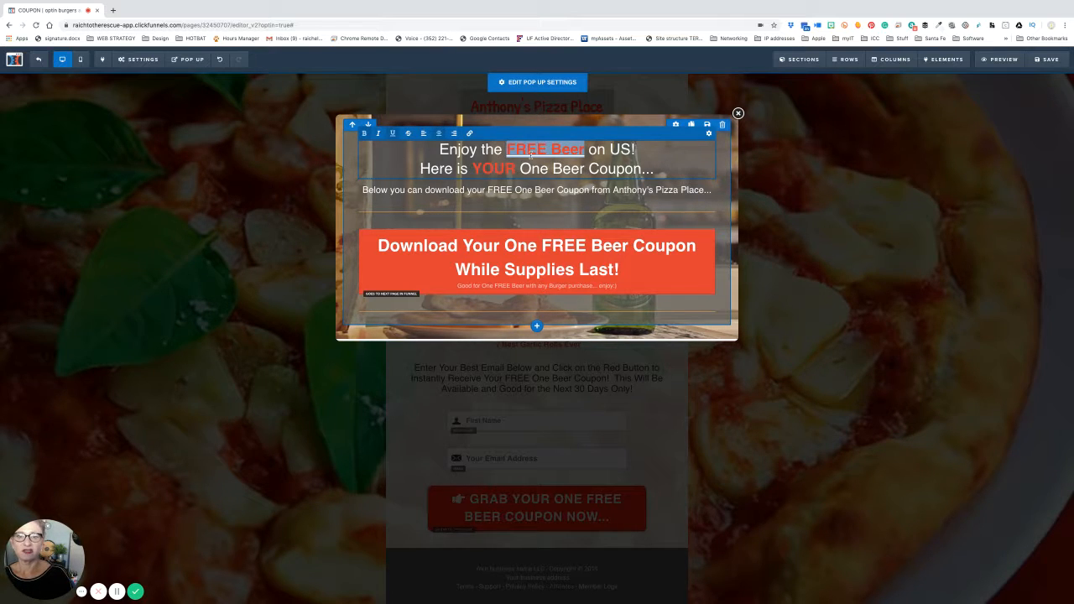
triple_click(528, 154)
left_click(515, 151, "shift")
left_click(508, 150)
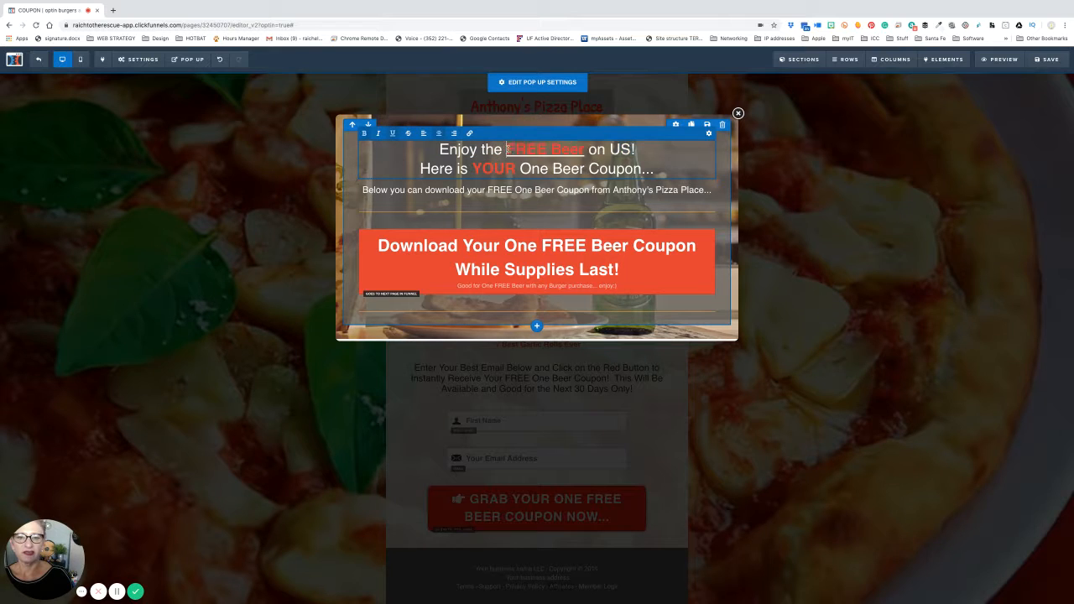
left_click_drag(508, 150, 582, 154)
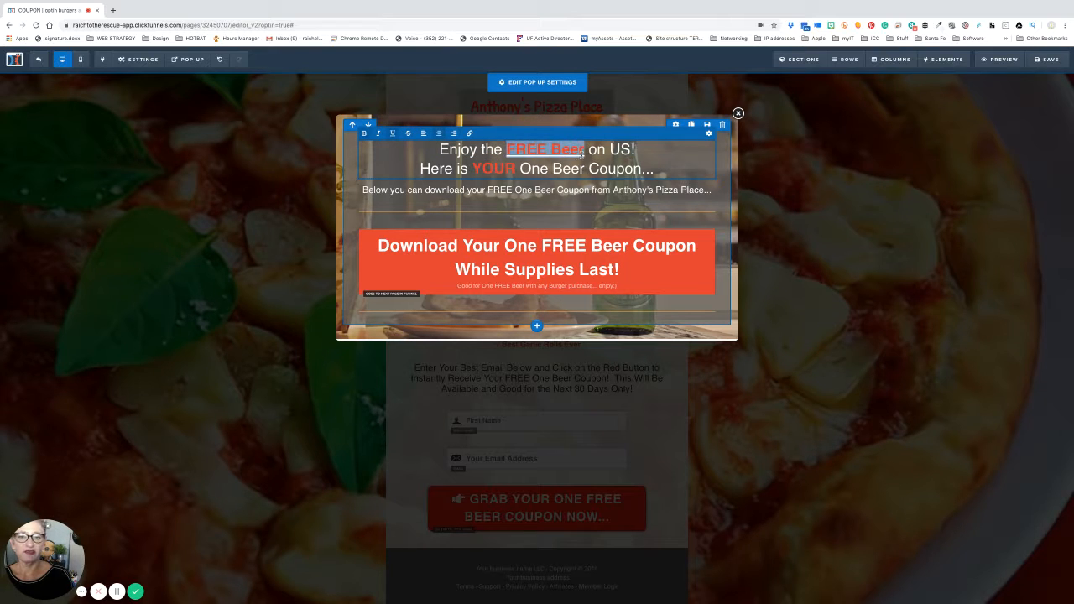
left_click(393, 134)
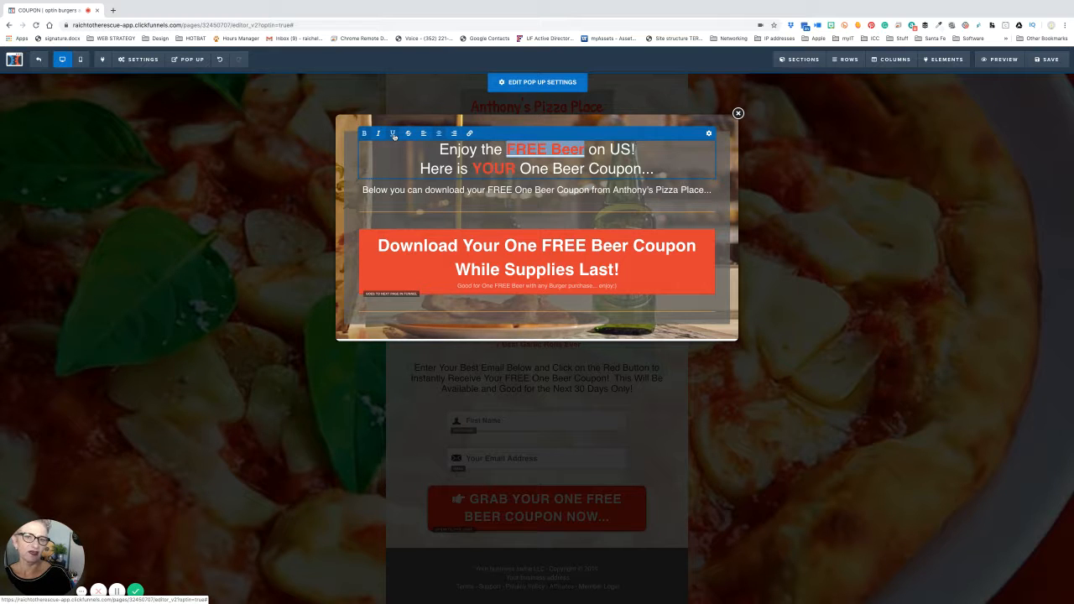
left_click(404, 157)
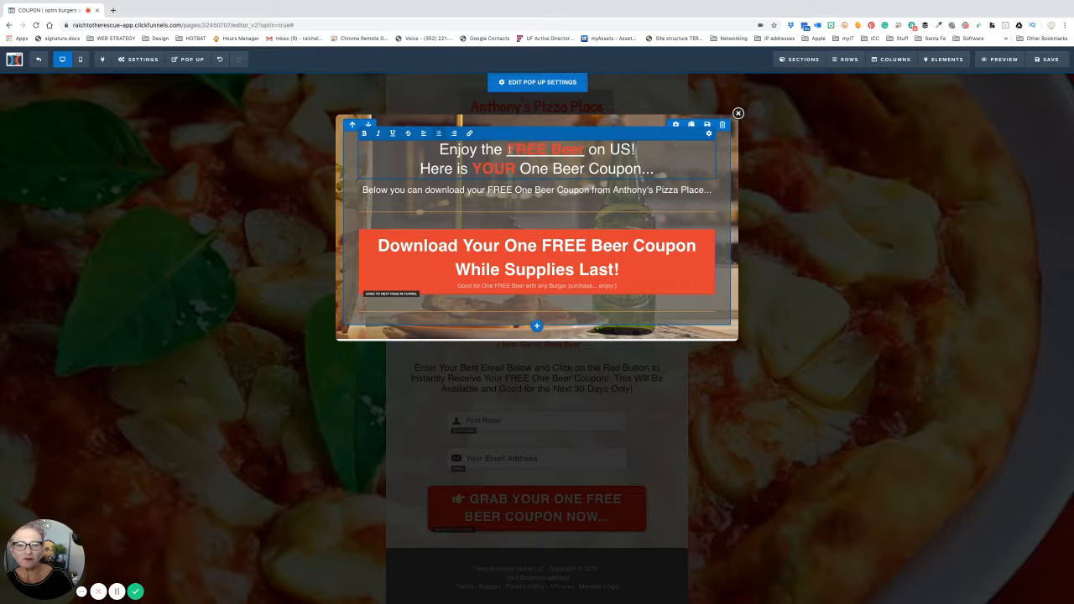
left_click_drag(507, 149, 584, 149)
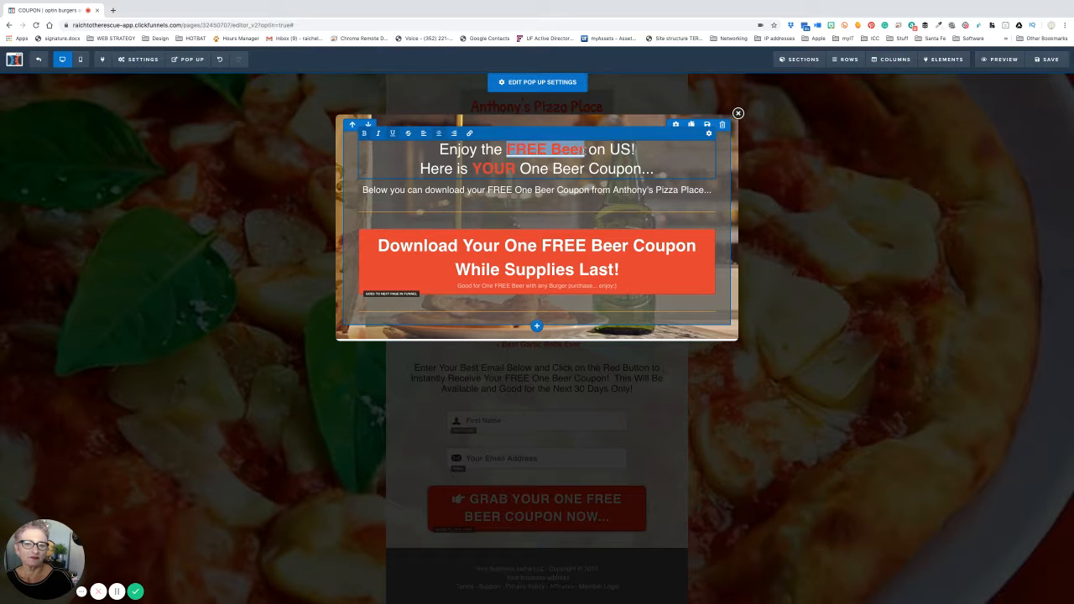
left_click_drag(437, 150, 659, 169)
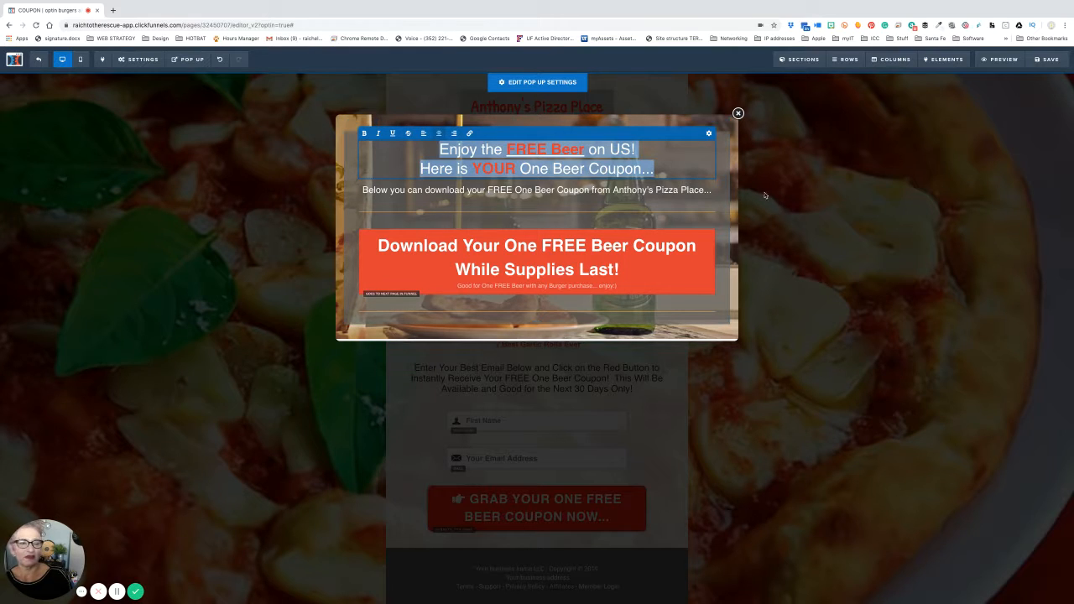
- Set the headline's bold text colour to white in its settings
left_click(709, 133)
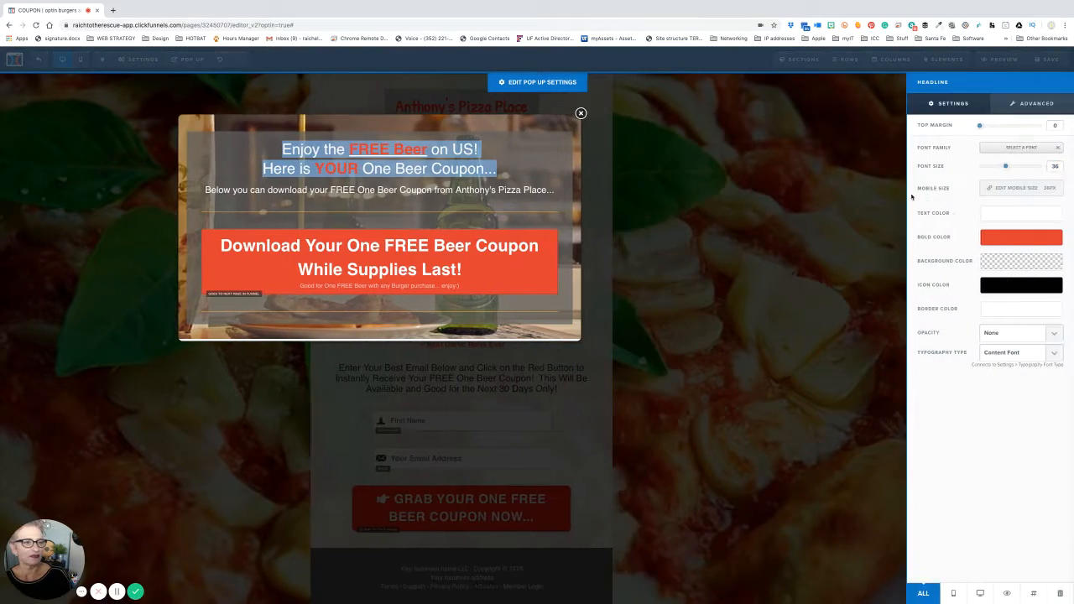
left_click(1008, 238)
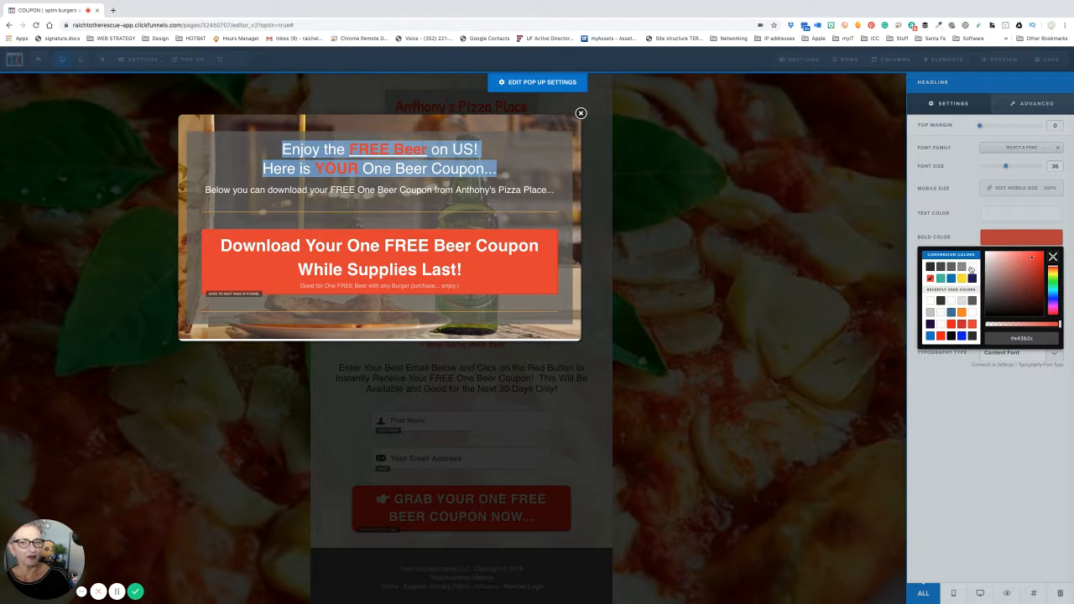
left_click(931, 265)
left_click(629, 192)
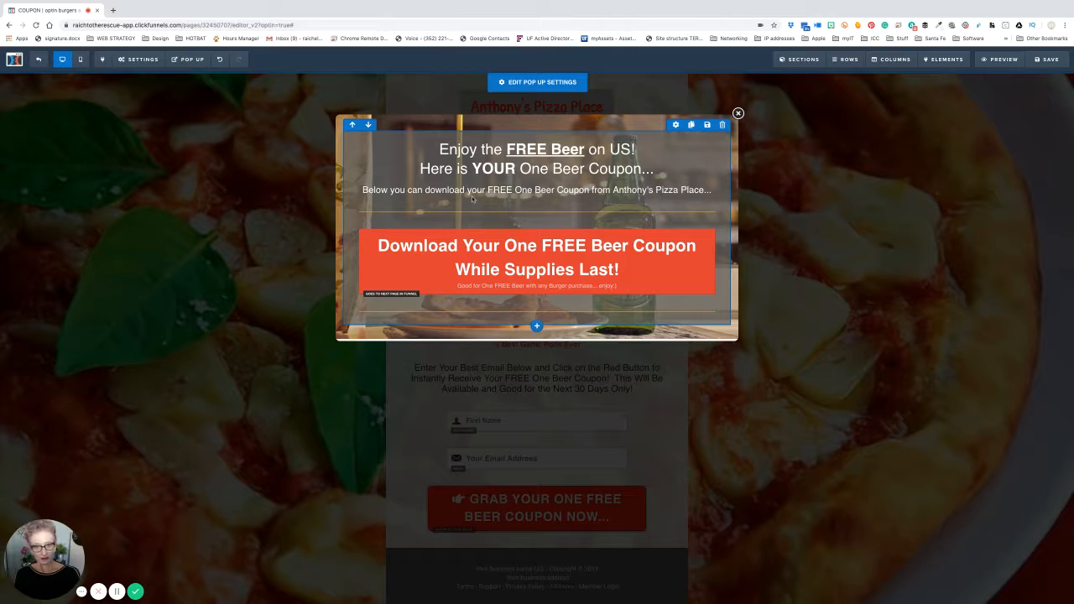
- Remove the underline from 'FREE Beer'
triple_click(535, 151)
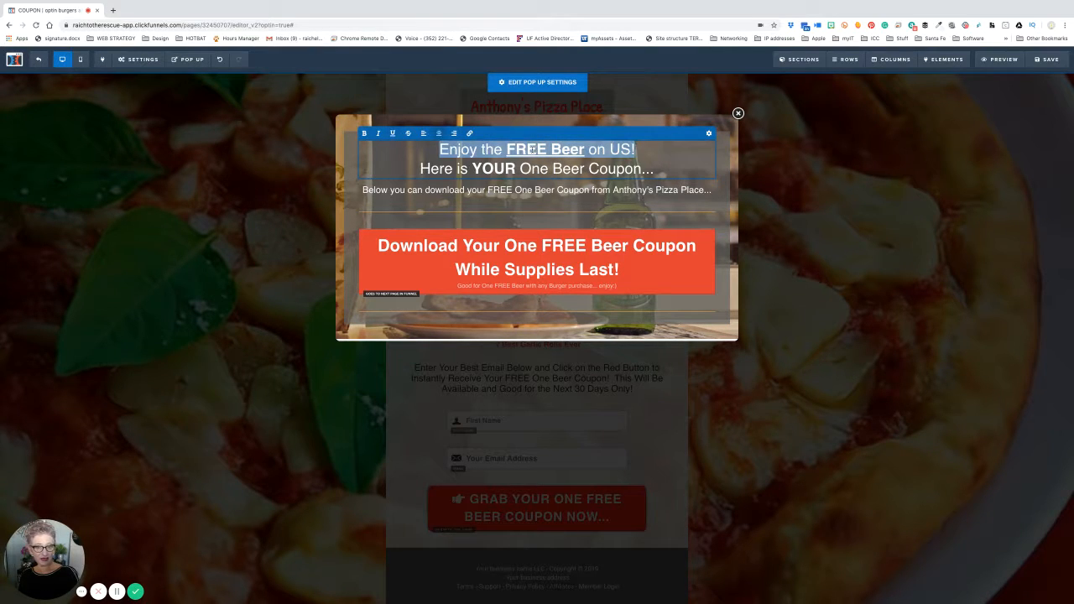
left_click(535, 151, "shift")
left_click_drag(506, 150, 585, 149)
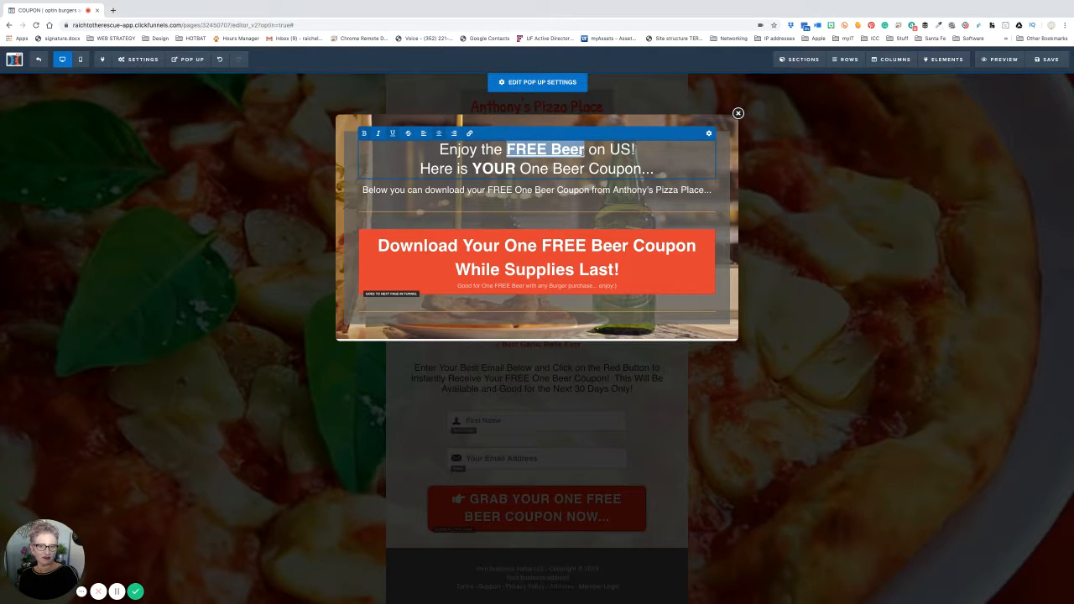
left_click(393, 134)
left_click(524, 171)
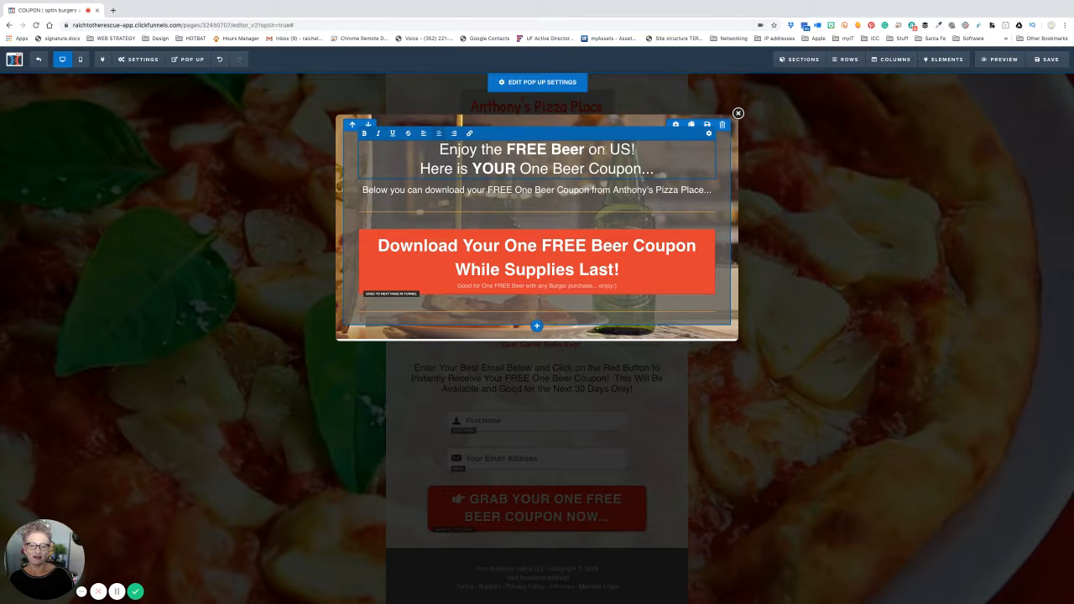
- Make both headline lines bold
left_click_drag(437, 149, 667, 166)
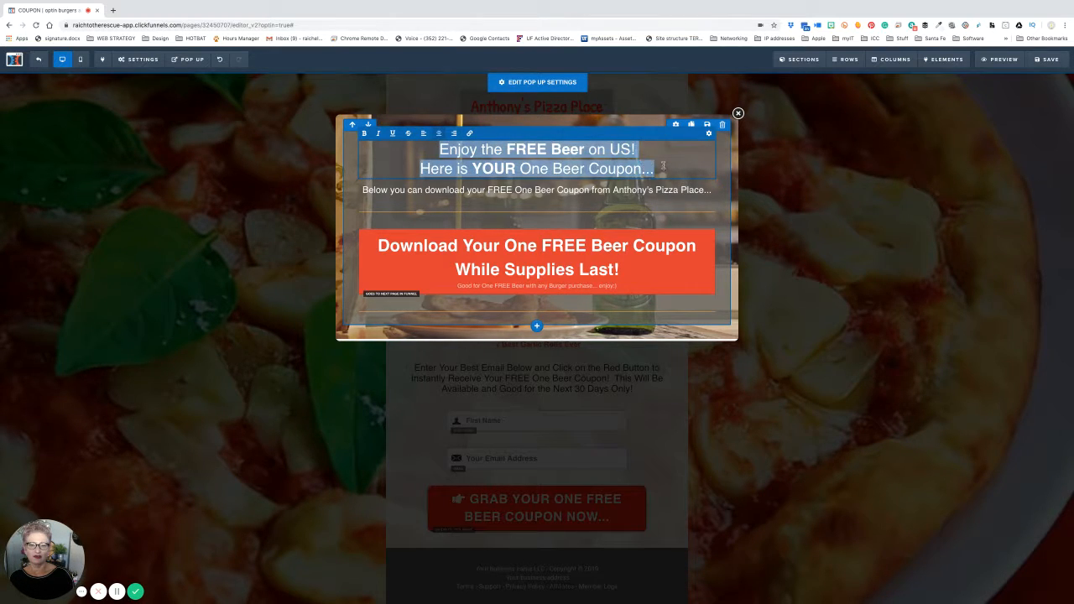
left_click(365, 134)
left_click(696, 155)
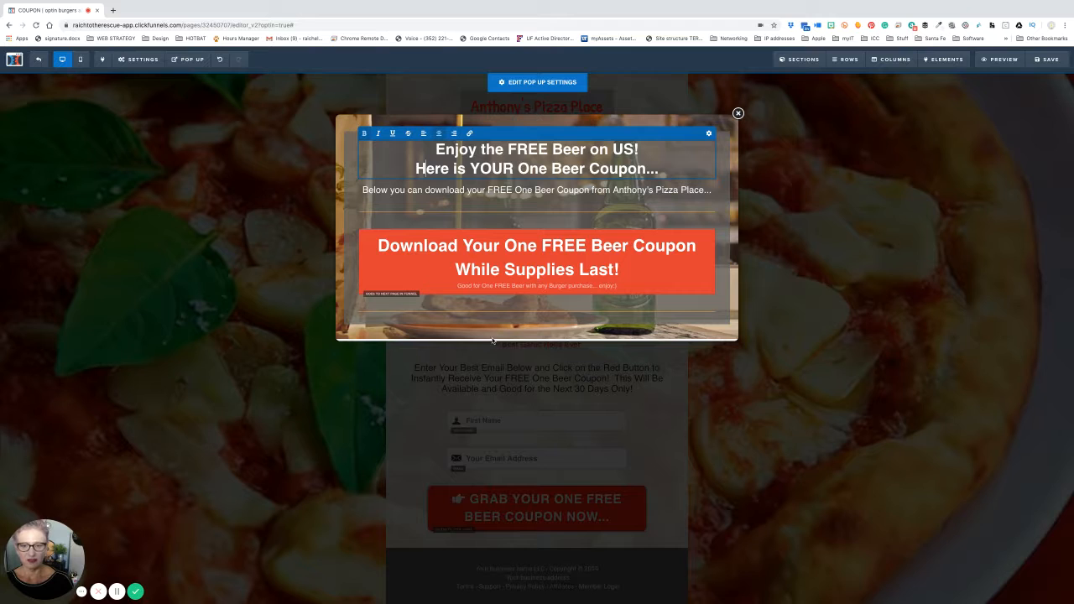
left_click(557, 288)
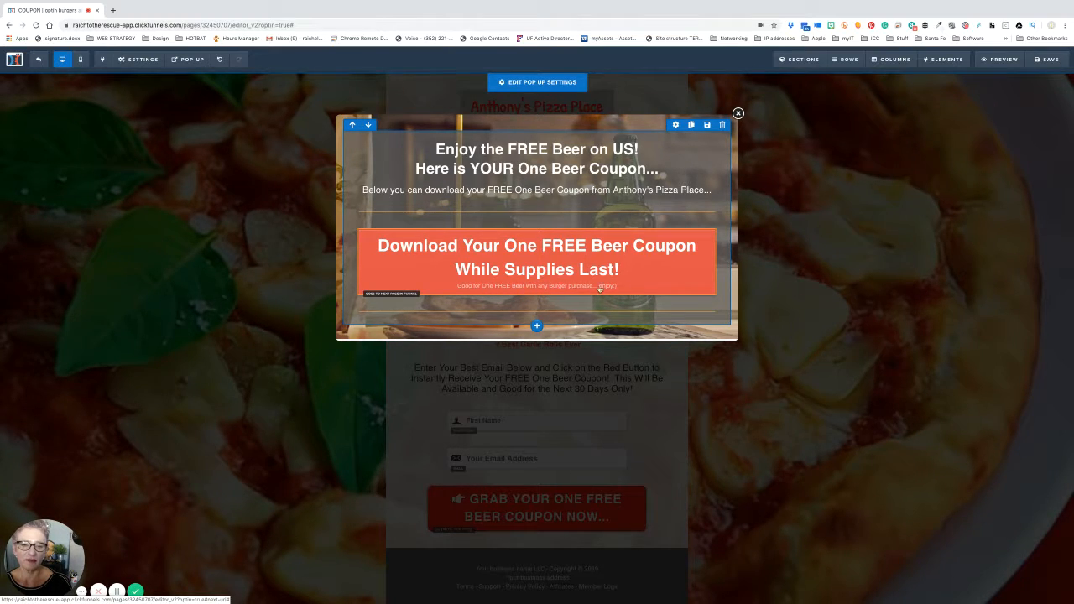
- Replace 'Burger' with 'XL Pizza' in the download button's sub text
left_click(677, 224)
left_click(681, 230)
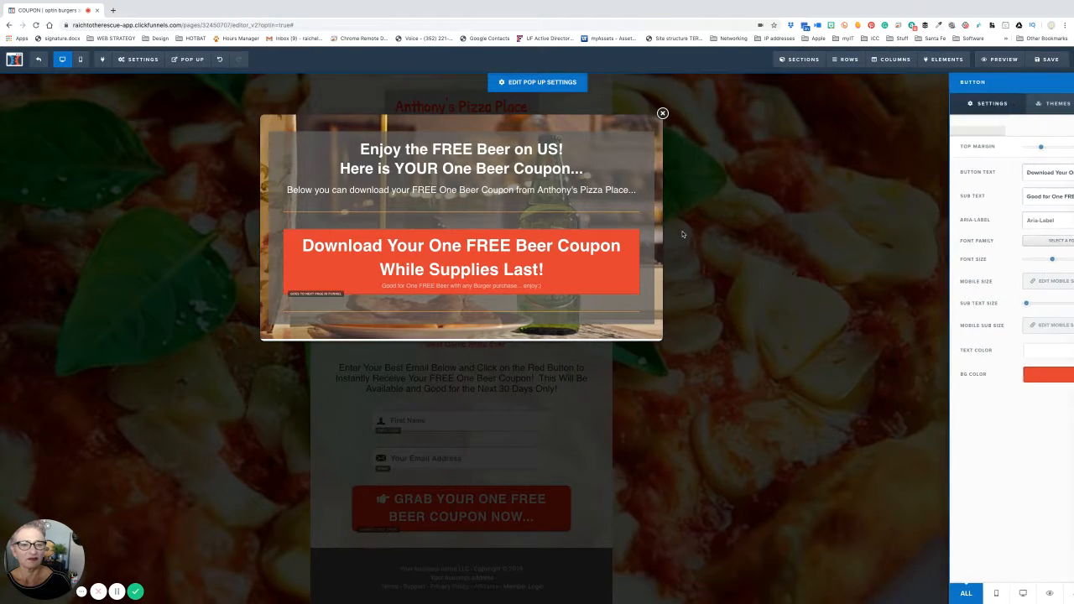
left_click(672, 226)
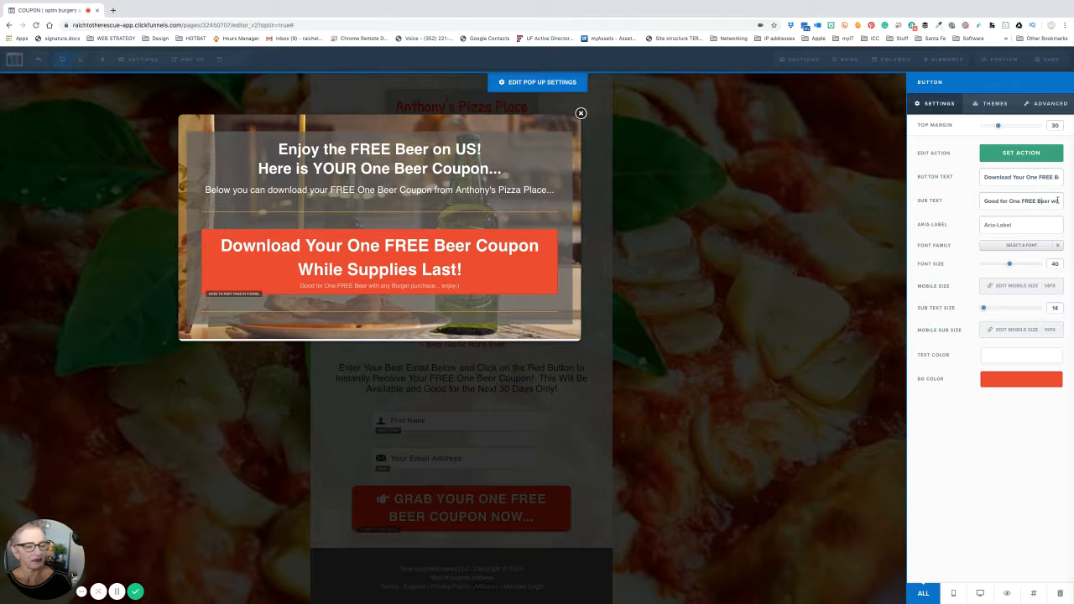
key("Right")
key("Right")
key("Right")
key("Right")
key("Right")
key("Right")
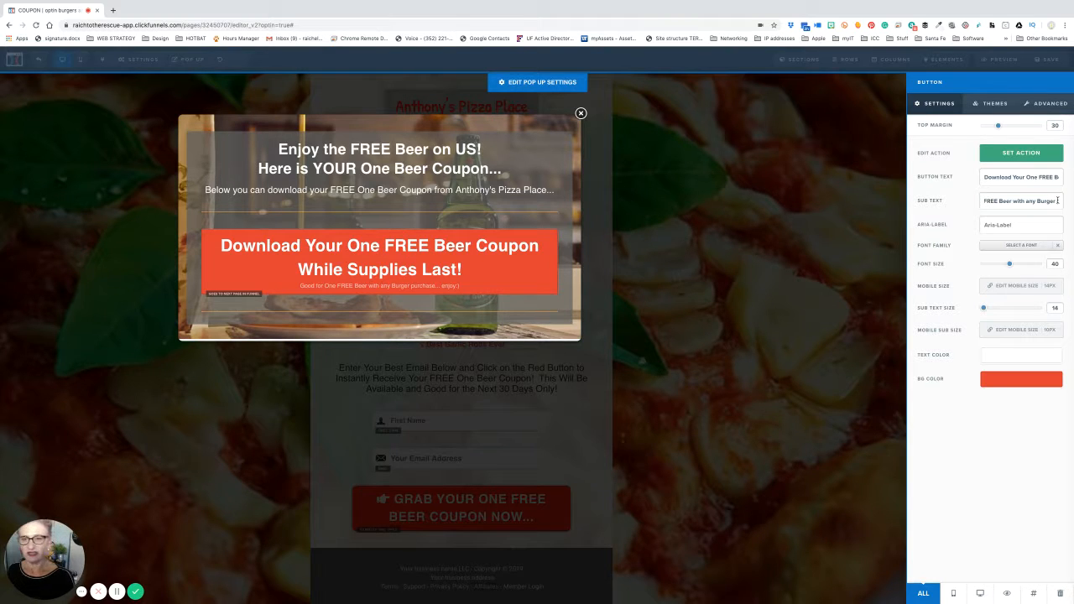
key("BackSpace")
key("BackSpace")
key("BackSpace")
key("BackSpace")
key("BackSpace")
key("BackSpace")
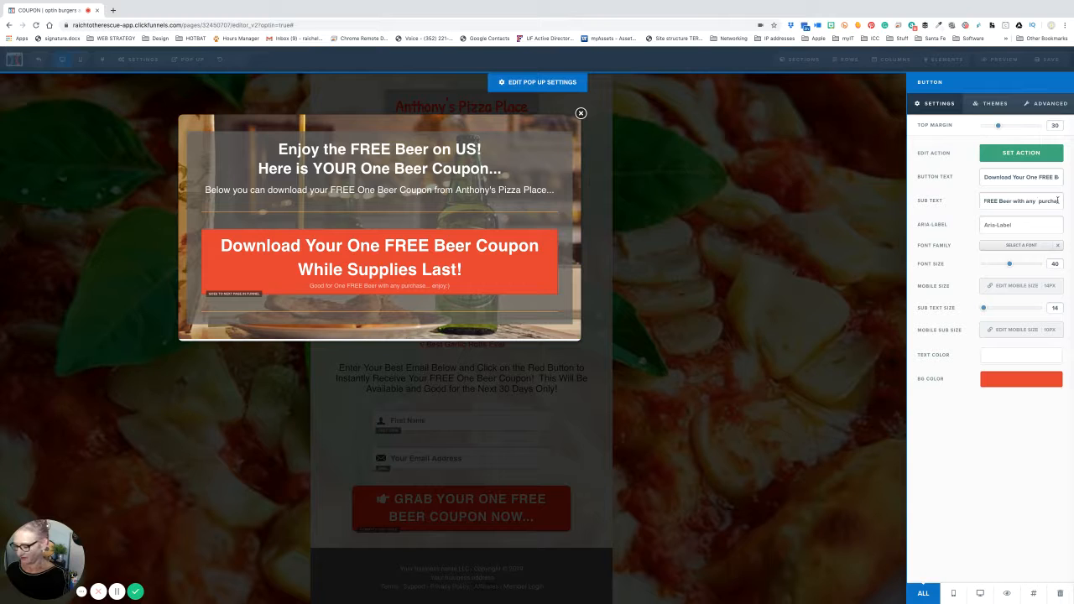
type("XL ")
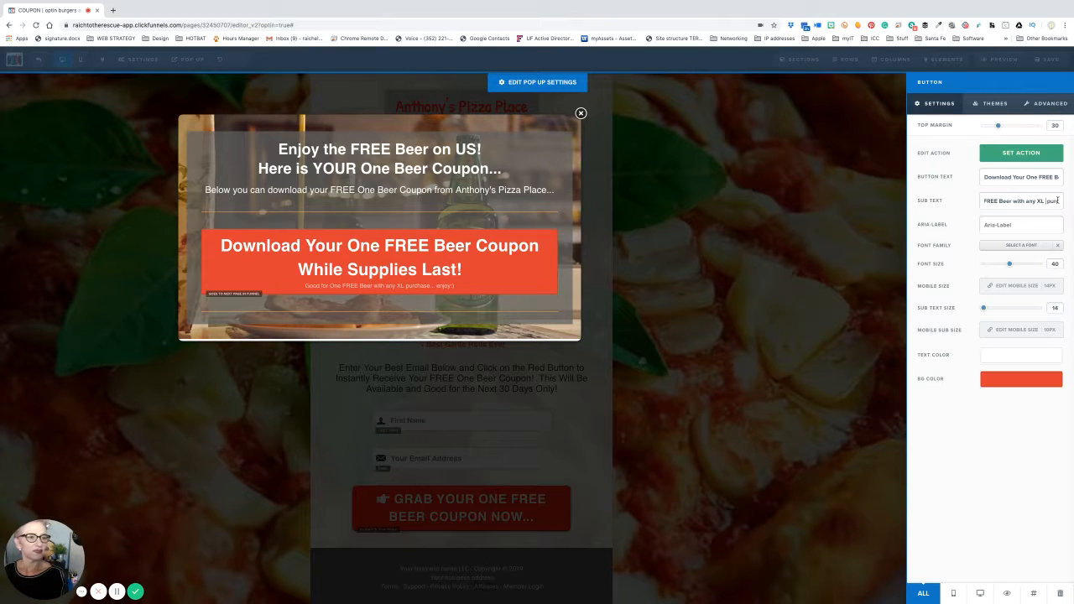
type("Piz ")
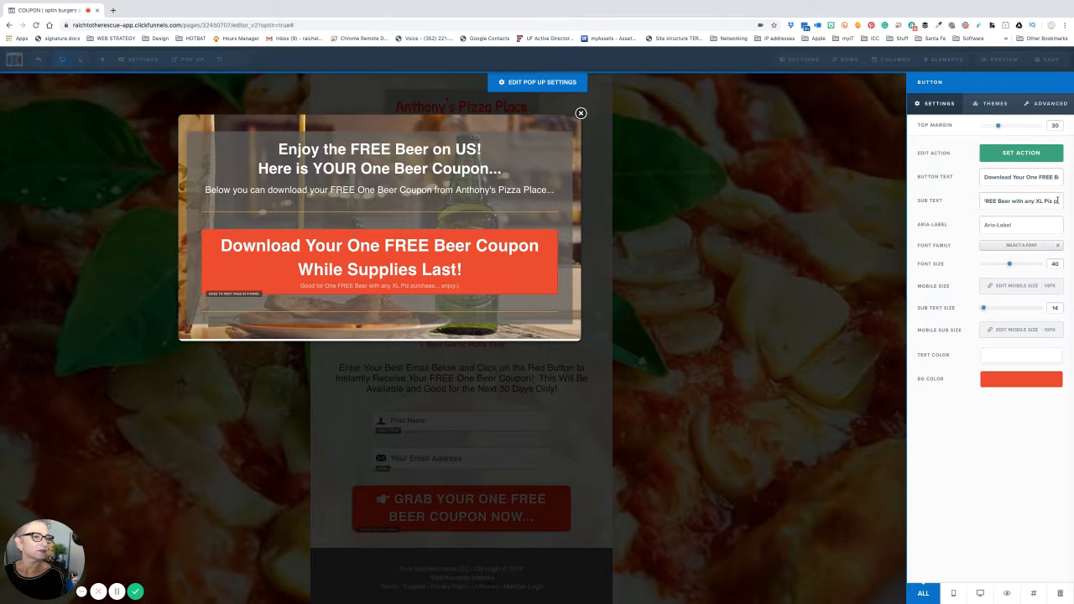
type("za")
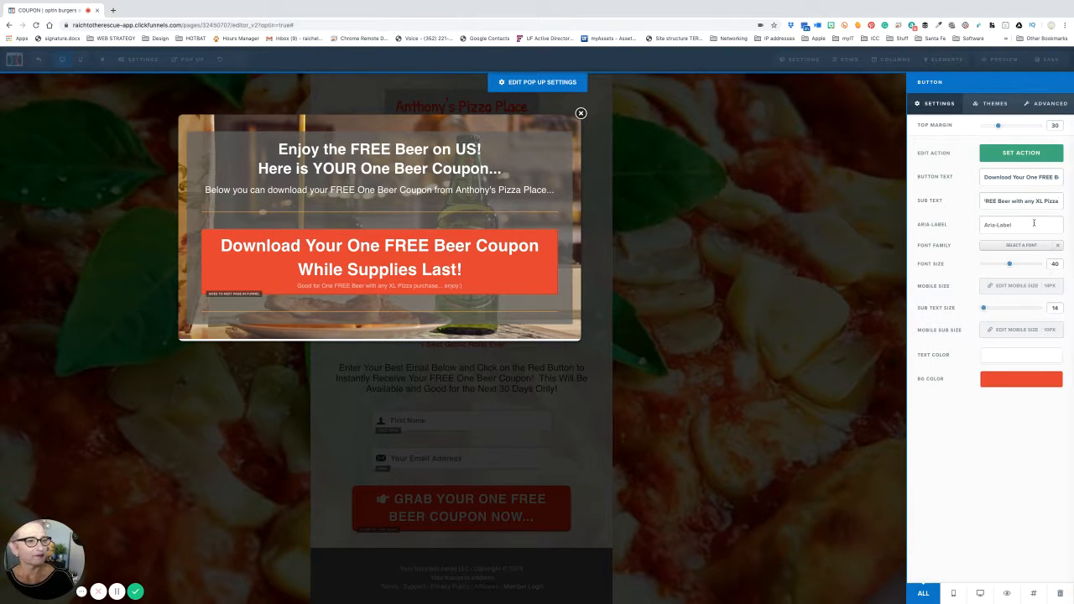
key("Tab")
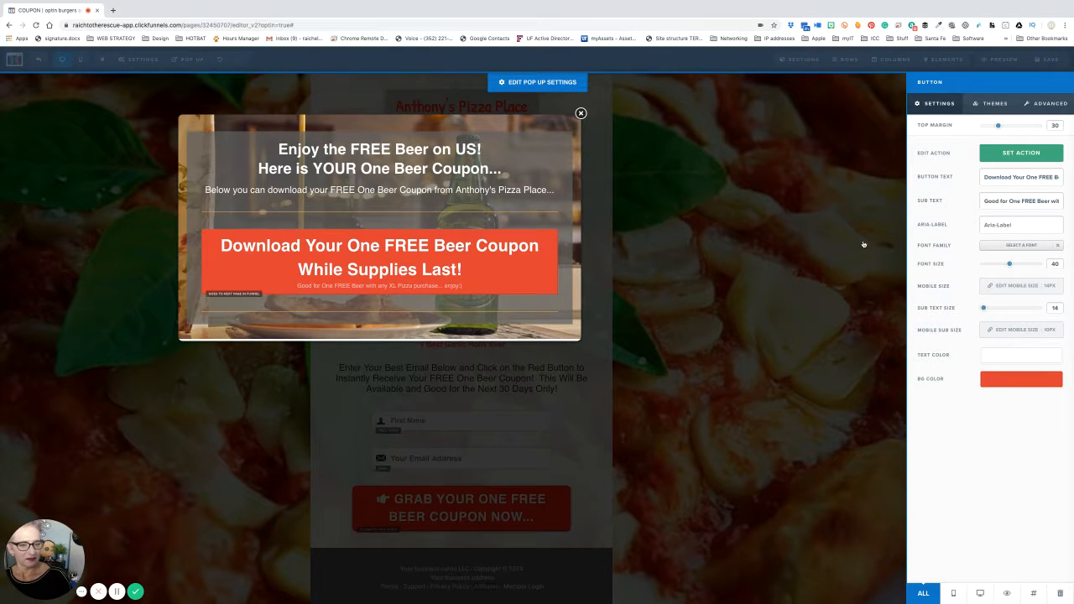
left_click(863, 244)
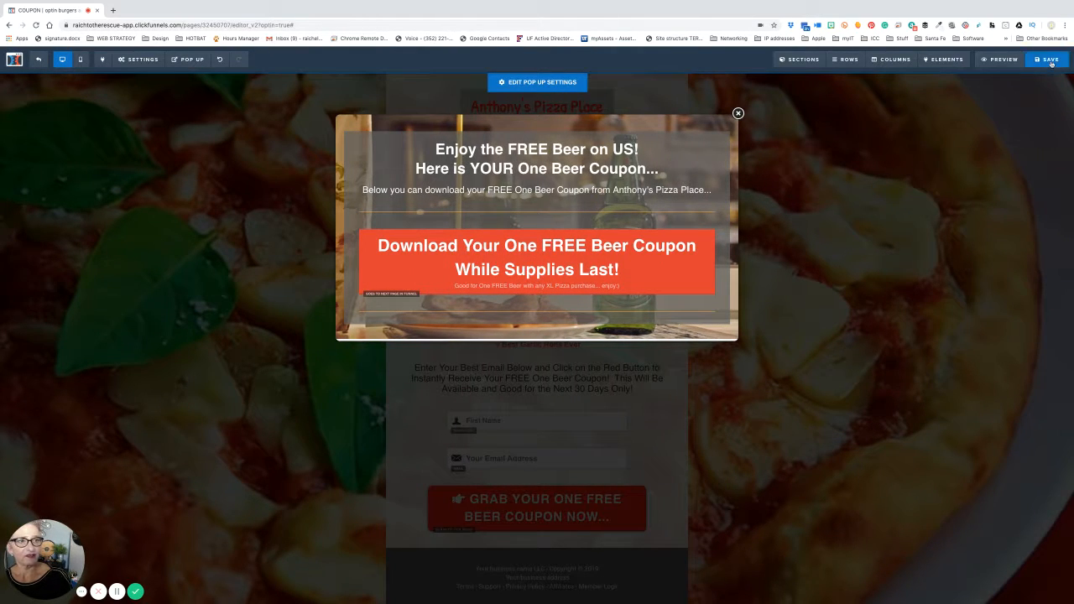
- Save the page and close the coupon pop-up to reveal the FREE BEER opt-in page
left_click(1052, 63)
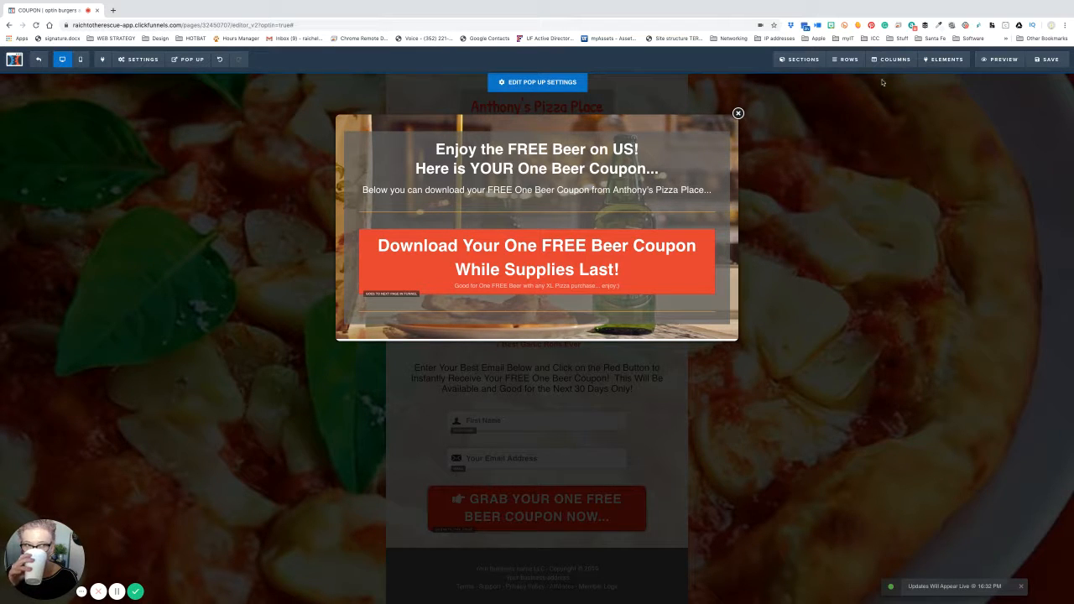
left_click(738, 113)
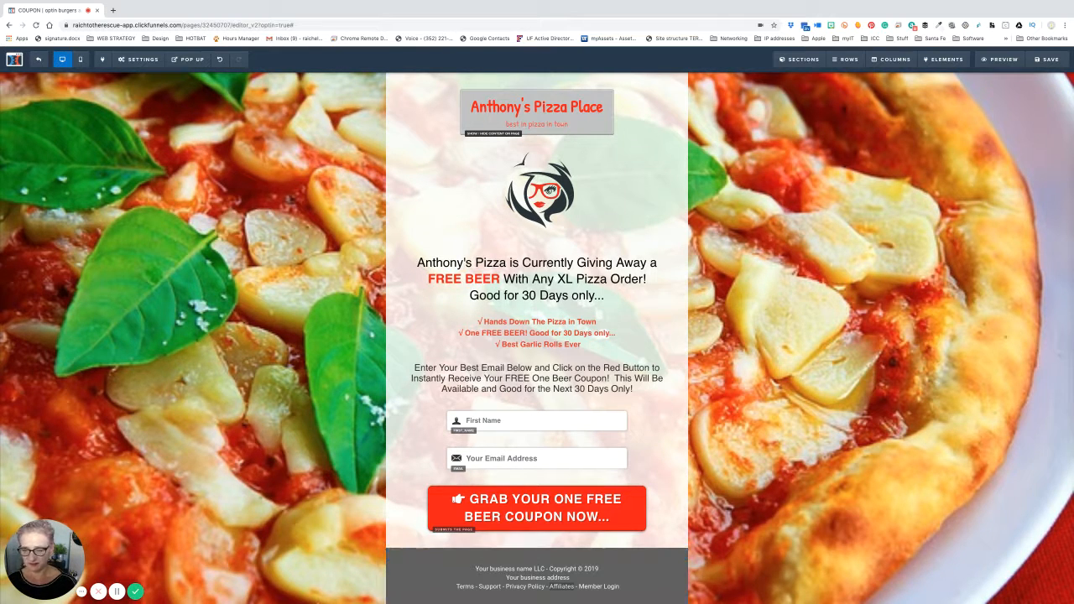
- Take Chrome out of full-screen mode so the Word coupon shows behind it
mouse_move(252, 597)
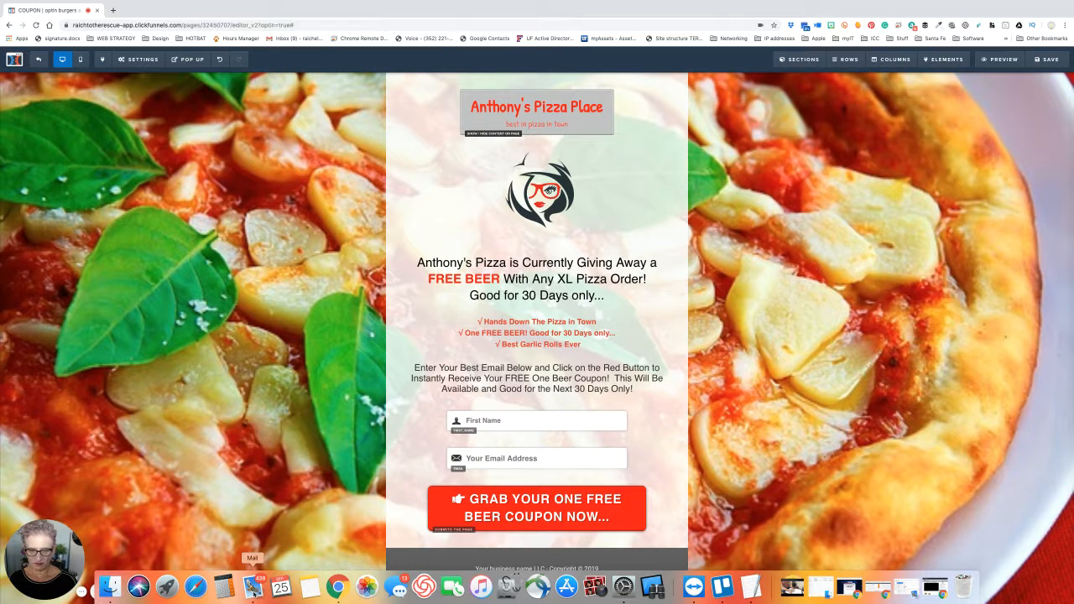
left_click(110, 587)
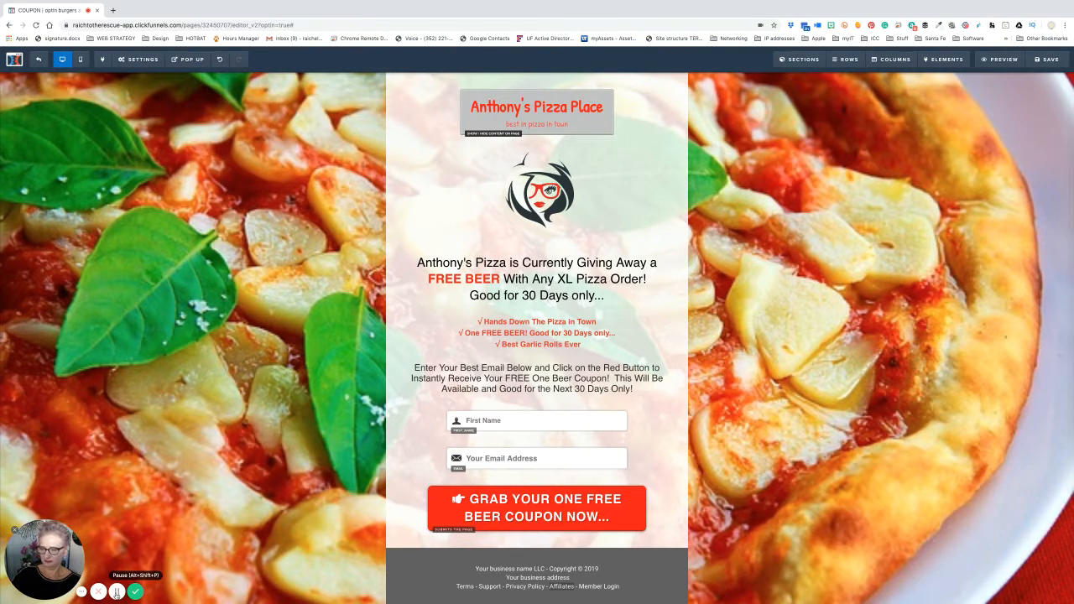
key("ctrl+super+f")
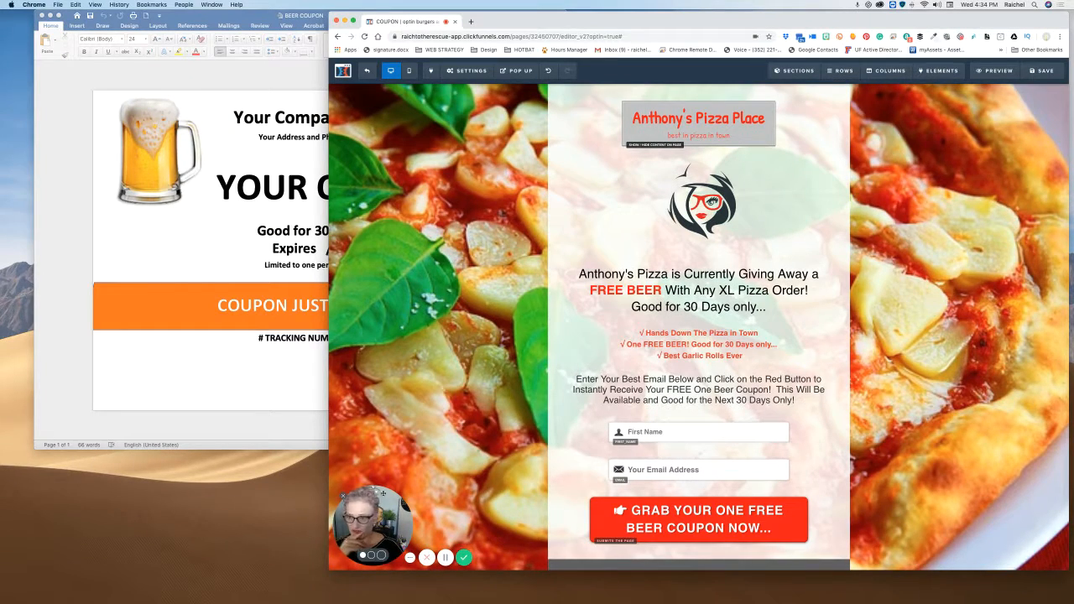
- Bring the BEER COUPON Word document forward and select its beer mug picture
left_click(233, 389)
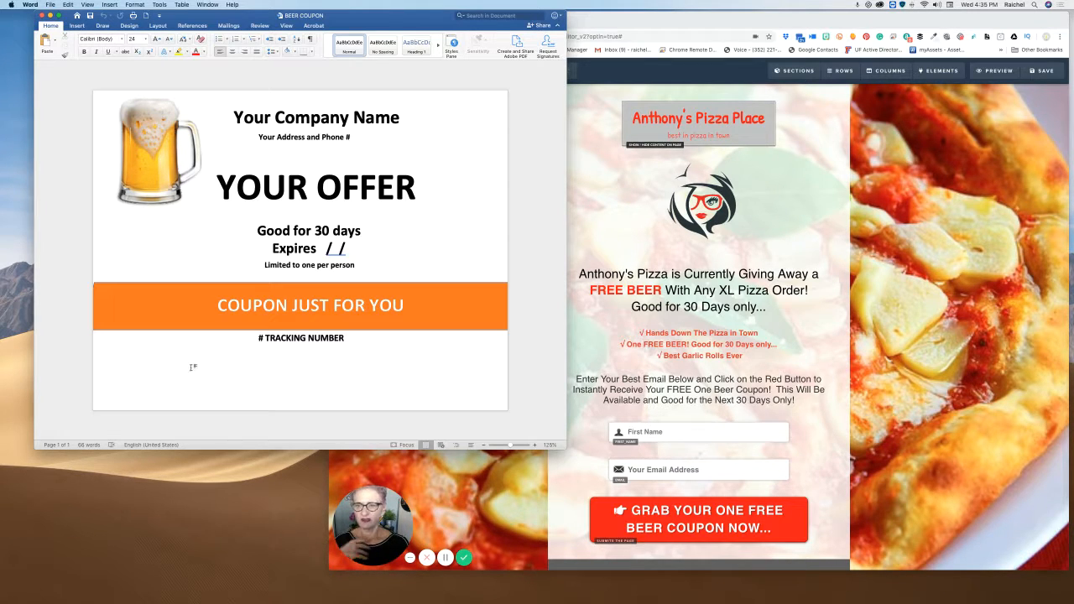
left_click(158, 162)
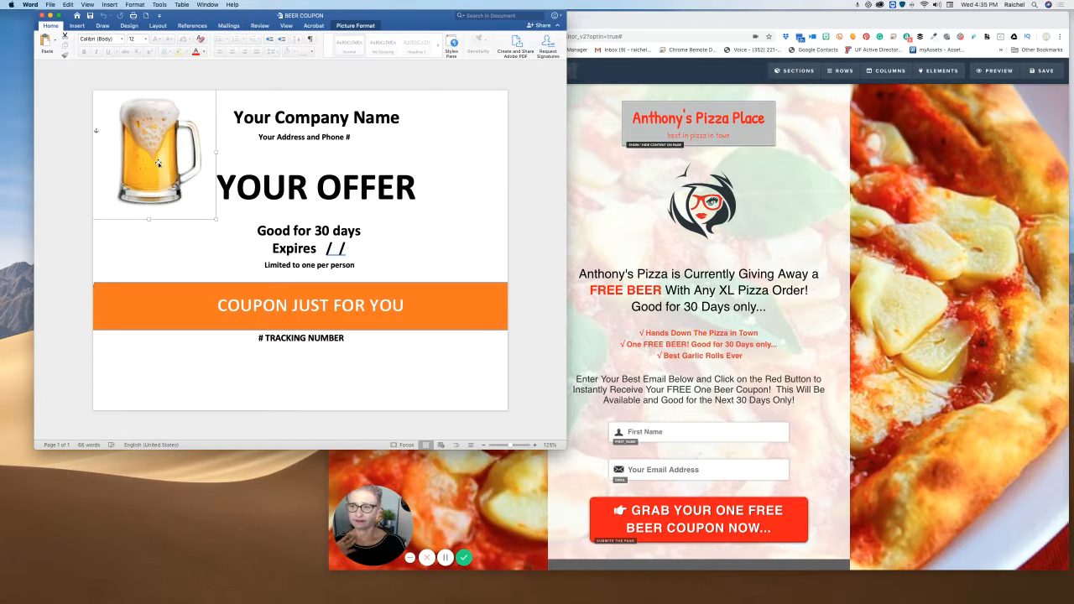
- Choose Change Picture > From Online Sources for the beer mug image
right_click(159, 165)
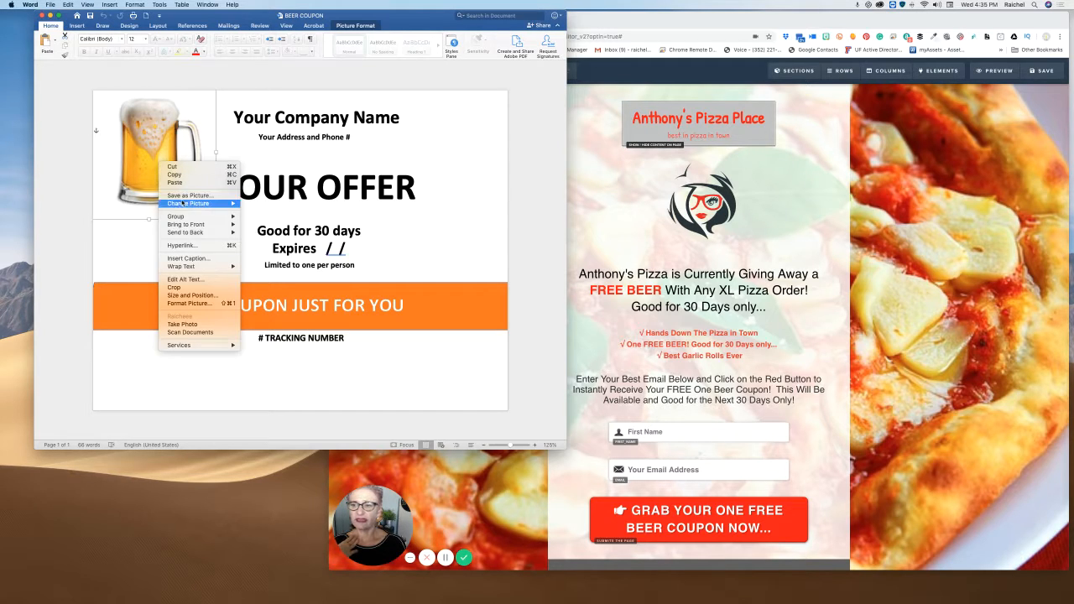
mouse_move(182, 205)
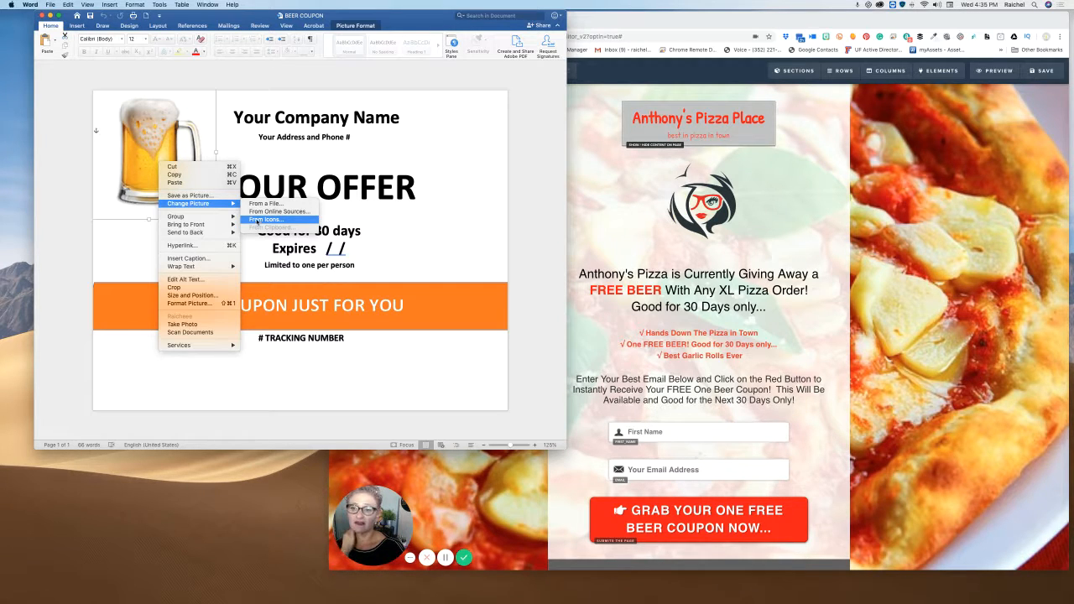
left_click(257, 214)
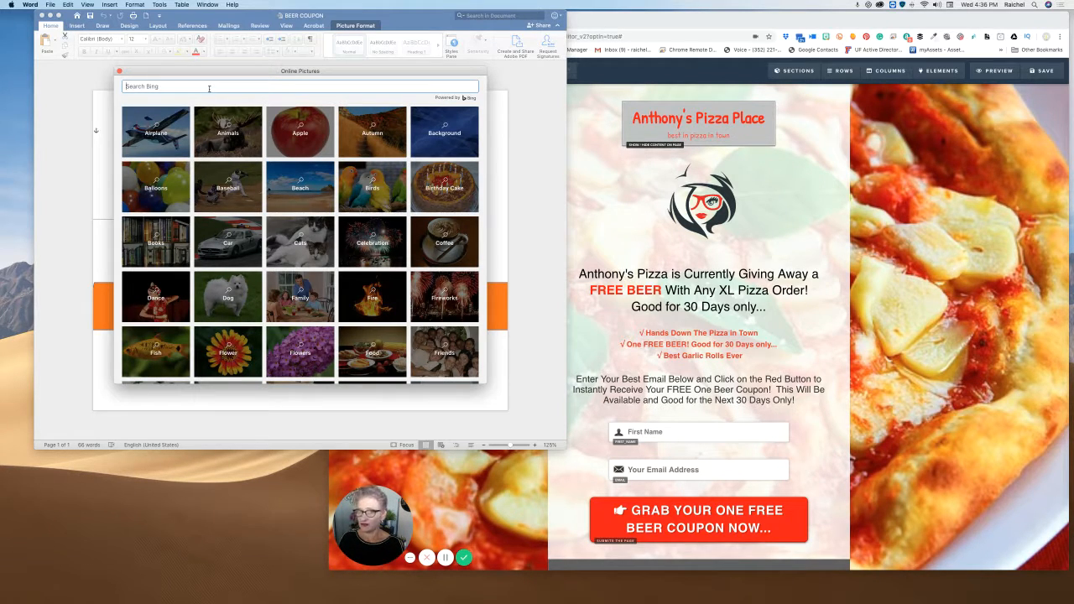
- Search Online Pictures for 'pizza'
type("pizz")
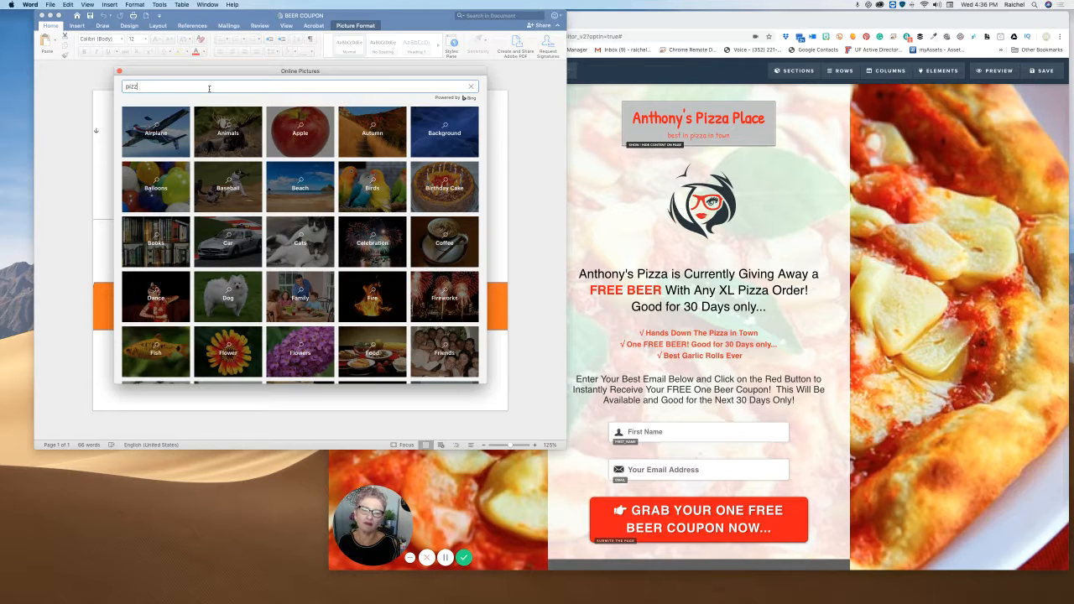
key("BackSpace")
key("BackSpace")
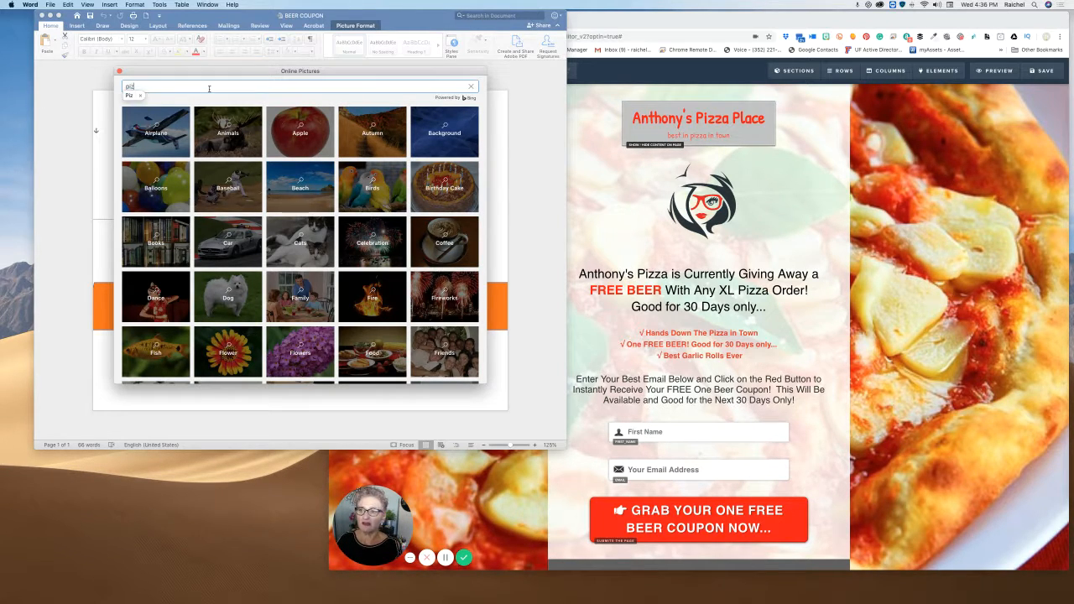
type("za")
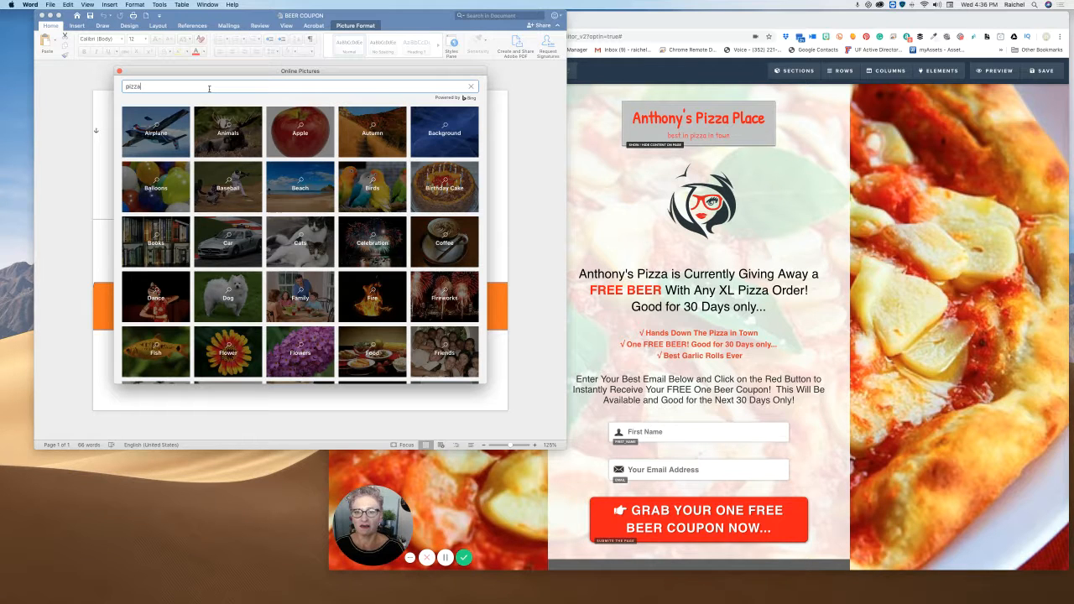
key("Return")
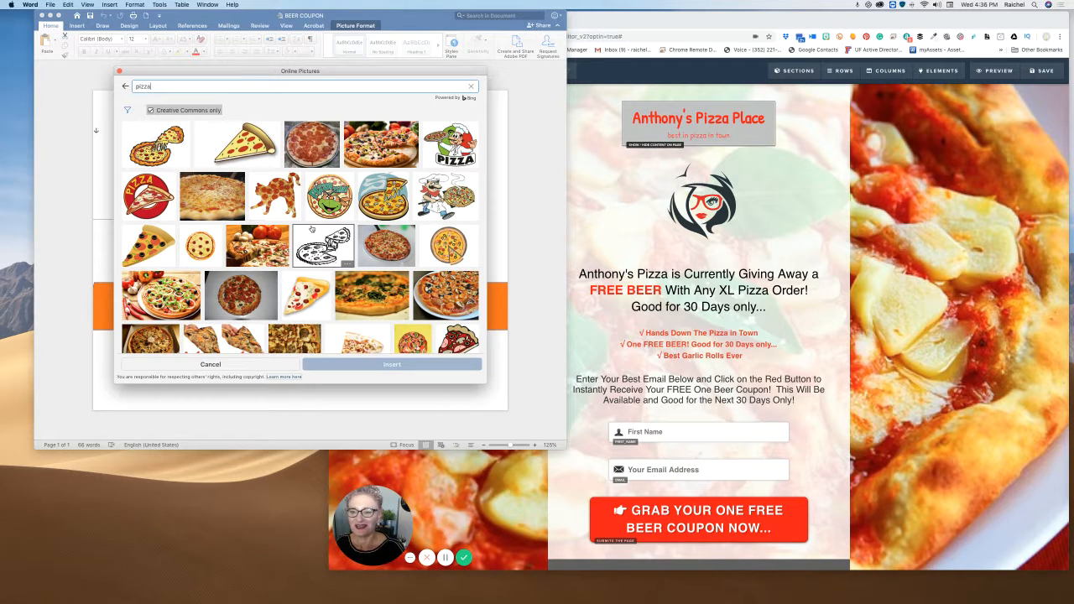
scroll(311, 229, "down", 5)
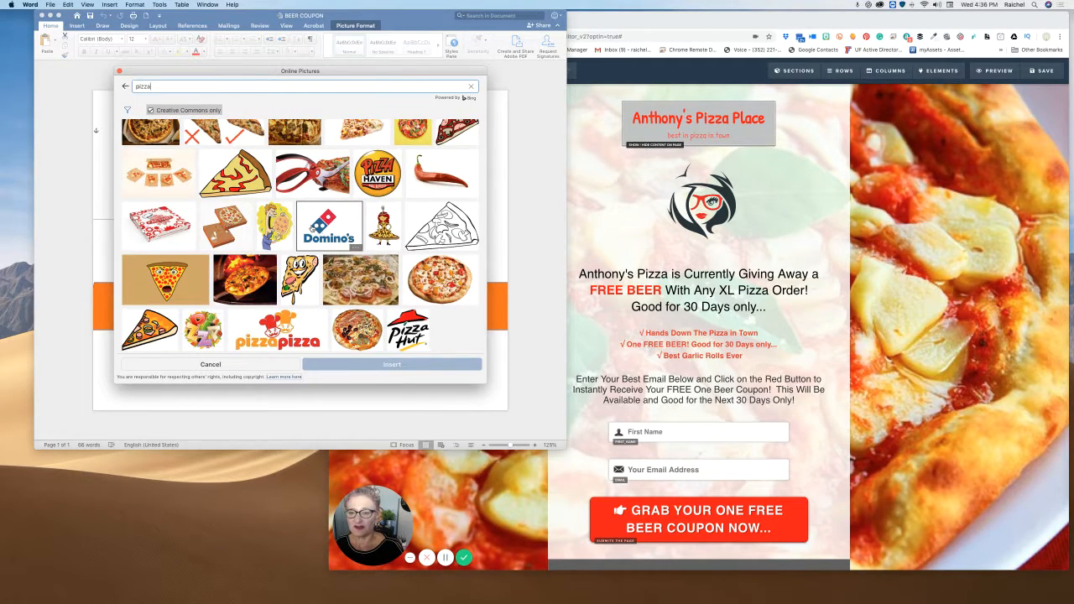
scroll(311, 228, "up", 10)
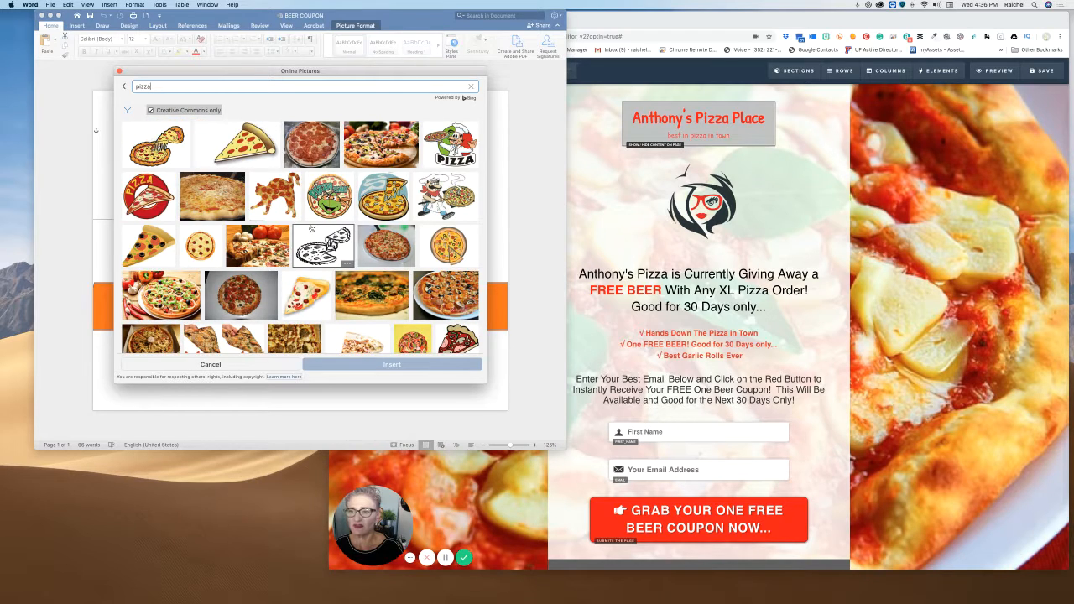
- Turn off Creative Commons only, browse the pizza results, and cancel without inserting
left_click(151, 110)
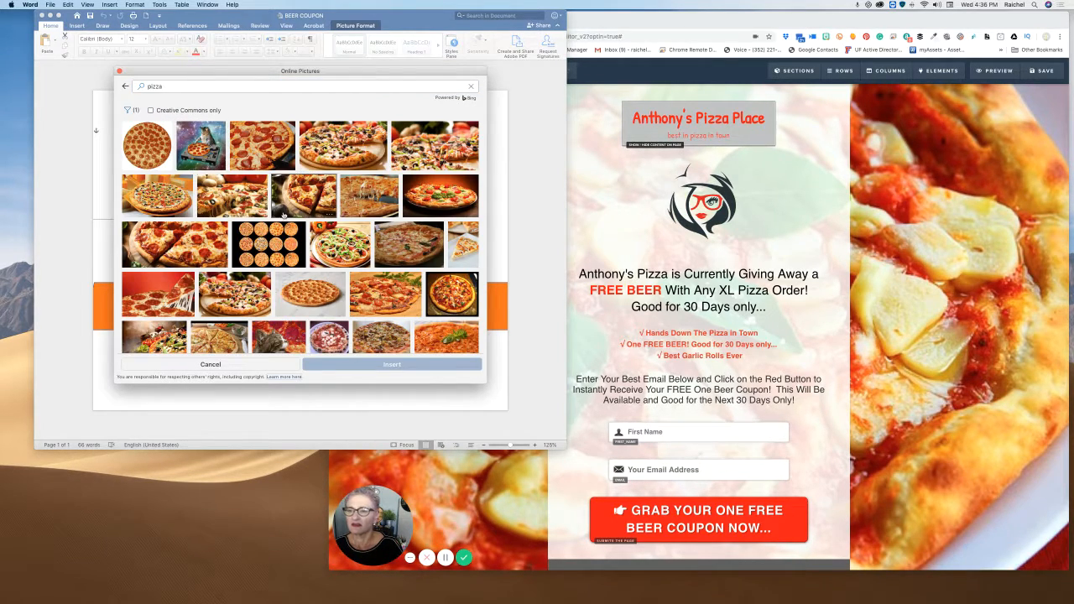
scroll(284, 218, "down", 3)
scroll(285, 218, "down", 10)
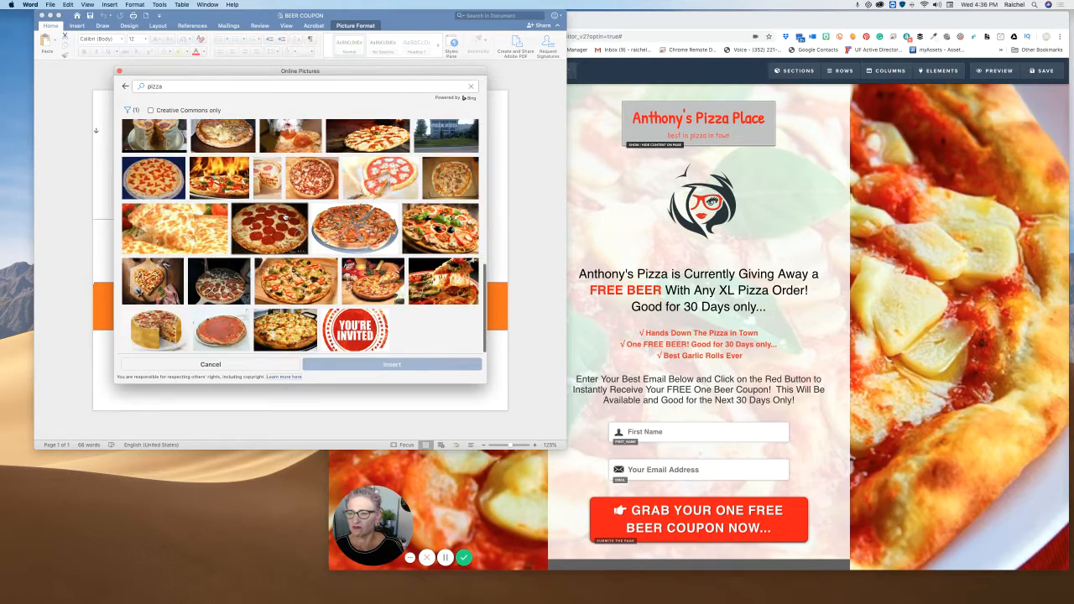
scroll(286, 218, "down", 10)
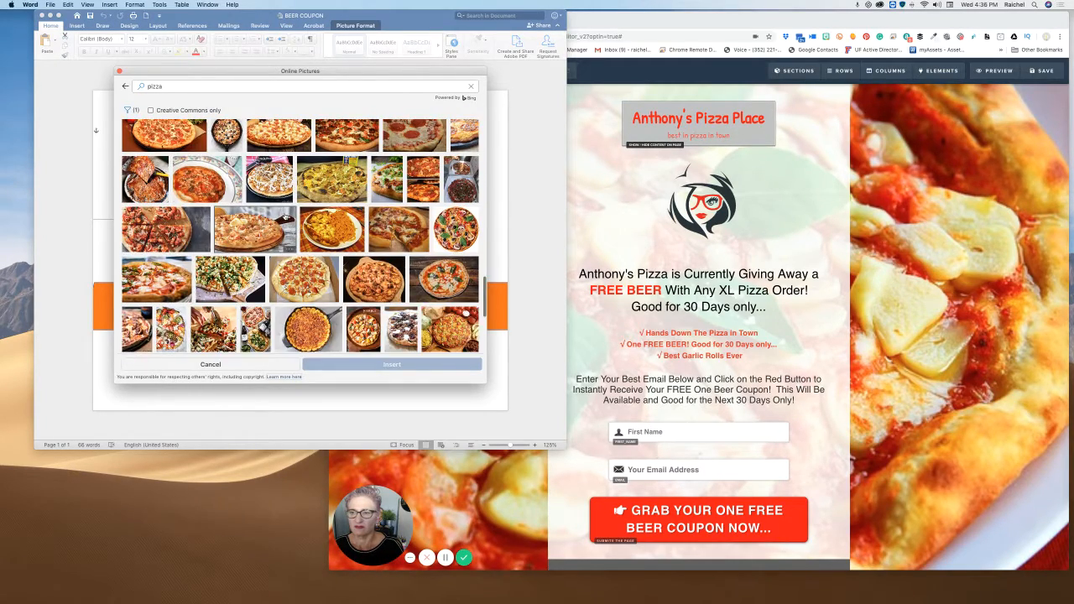
scroll(286, 219, "down", 3)
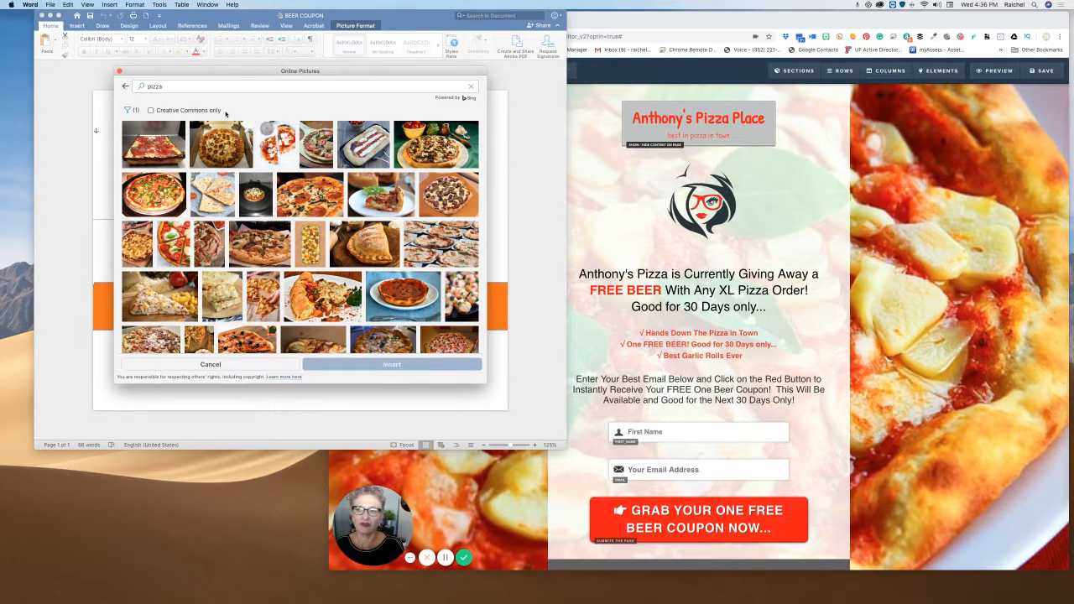
scroll(244, 229, "down", 10)
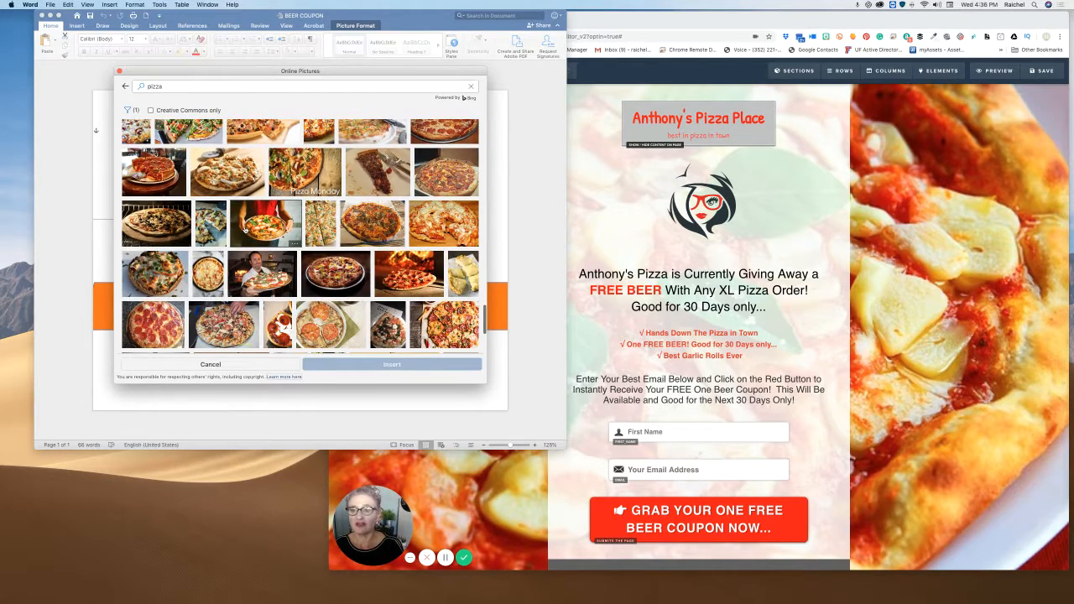
scroll(245, 231, "down", 5)
scroll(246, 231, "down", 10)
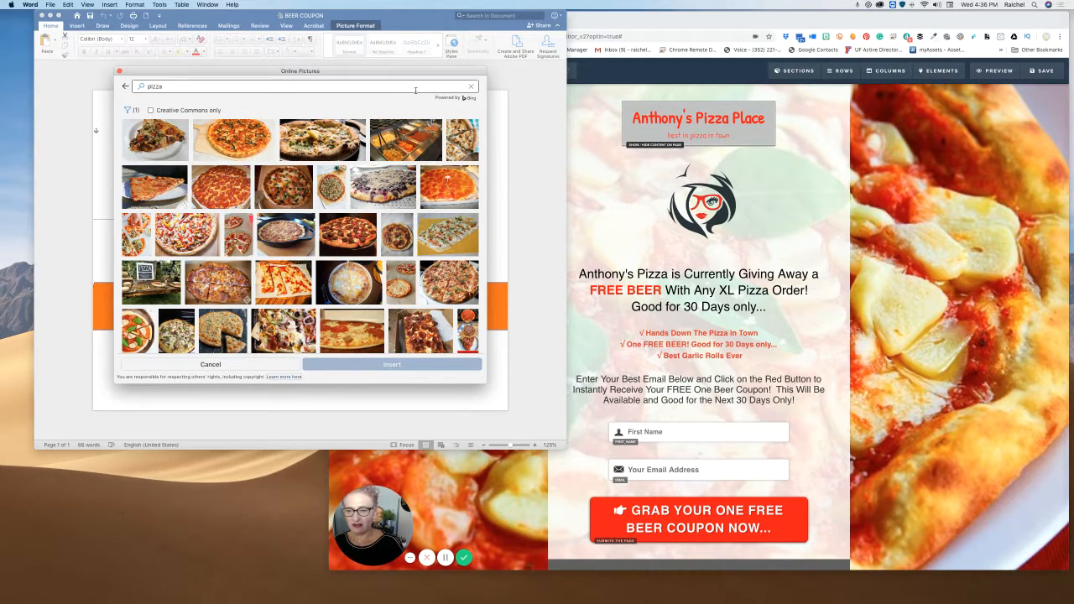
left_click(215, 366)
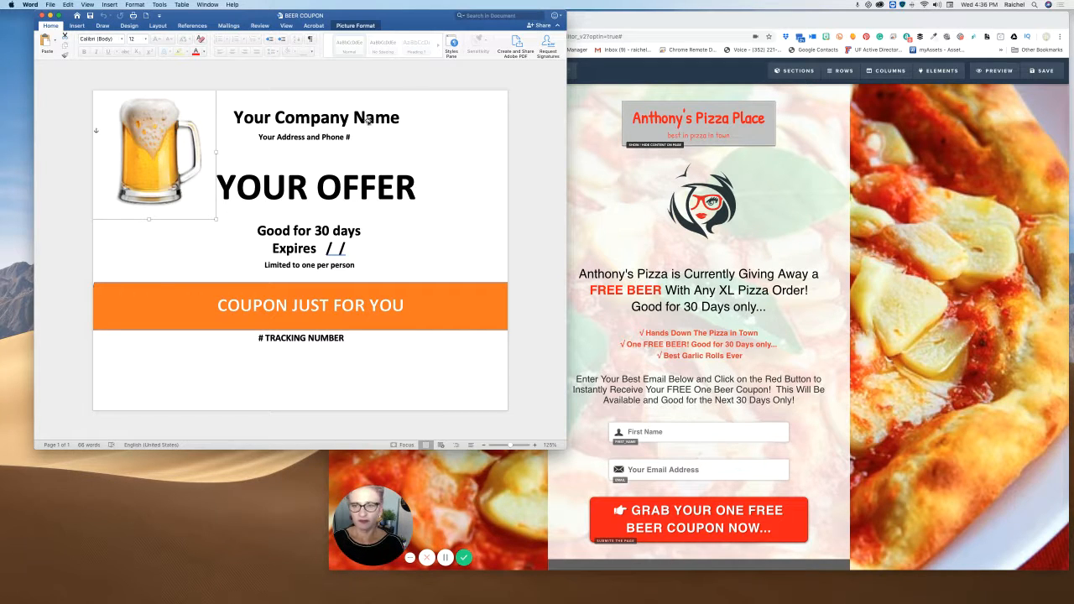
left_click(332, 119)
triple_click(331, 121)
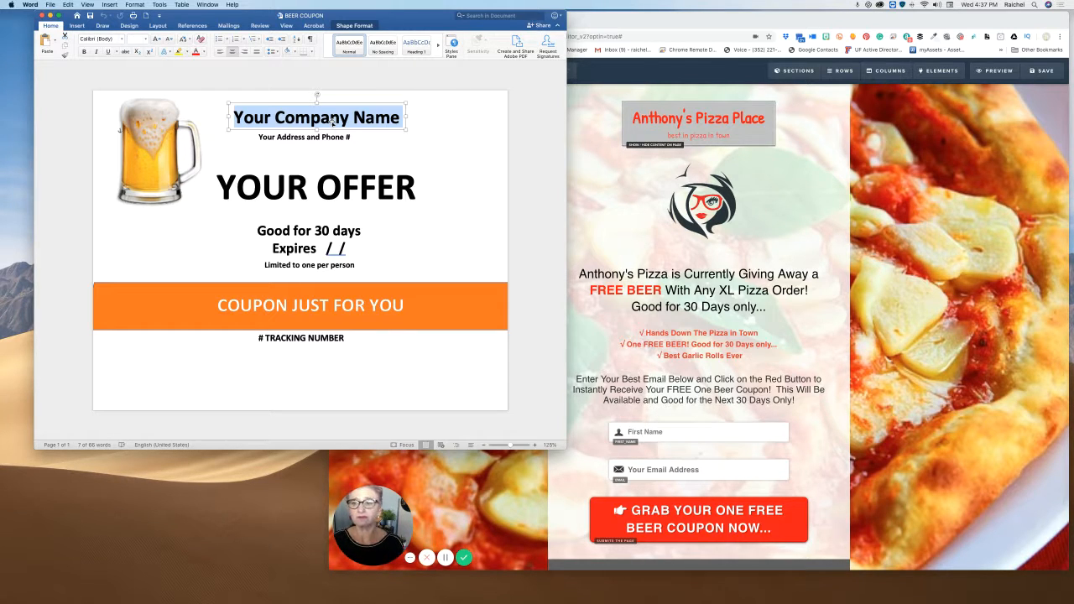
left_click(311, 140)
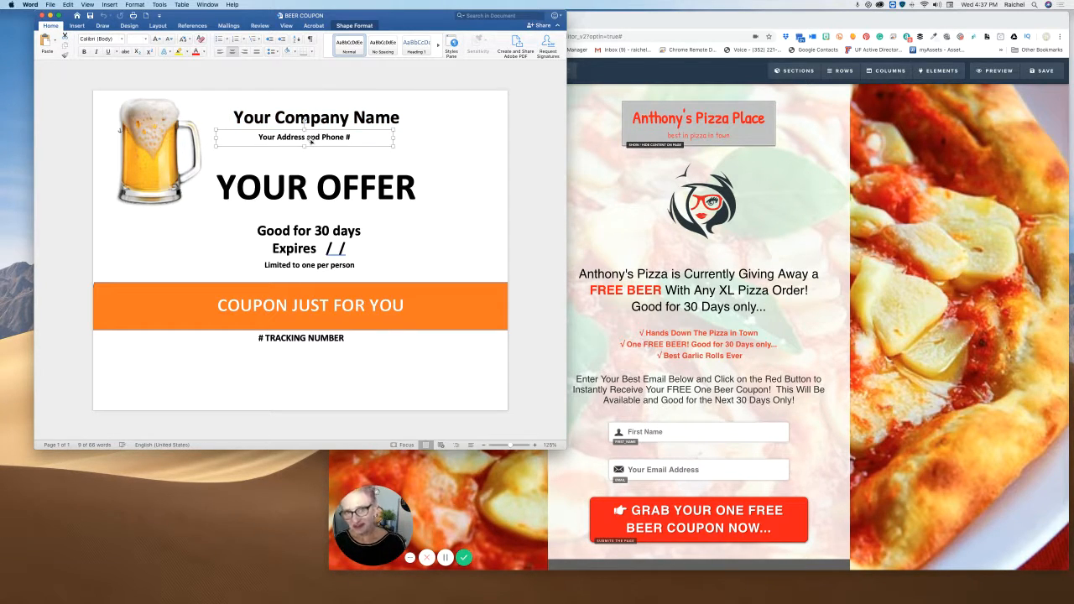
double_click(312, 138)
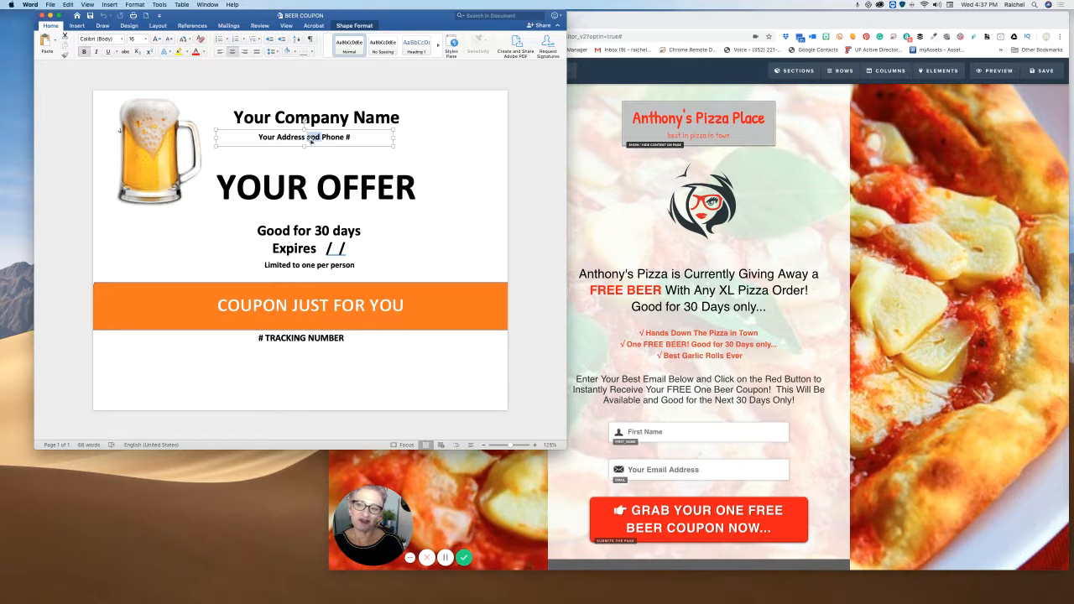
triple_click(311, 139)
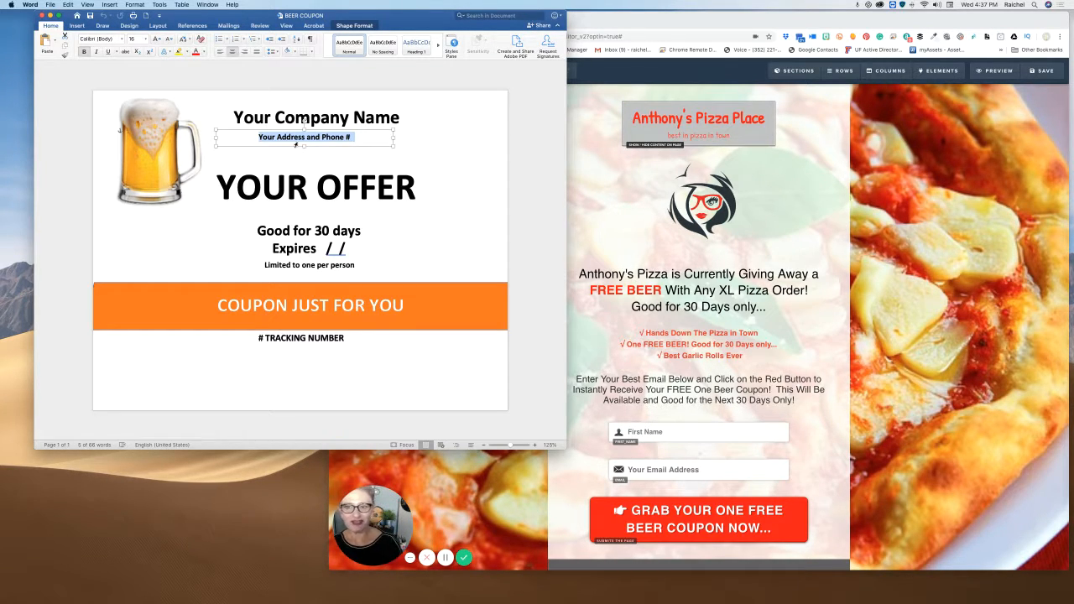
left_click(267, 187)
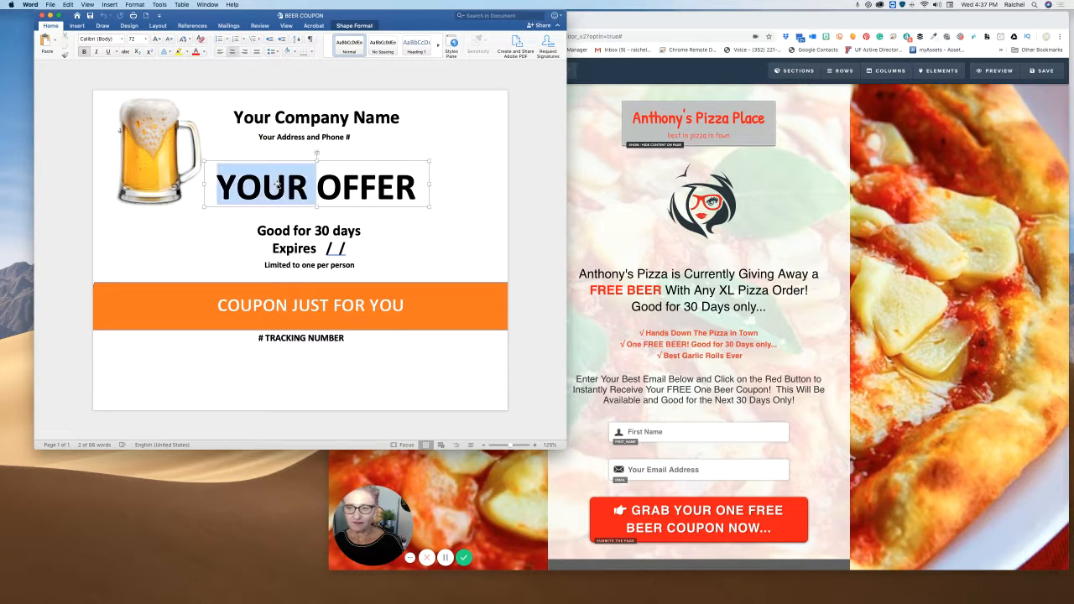
triple_click(278, 185)
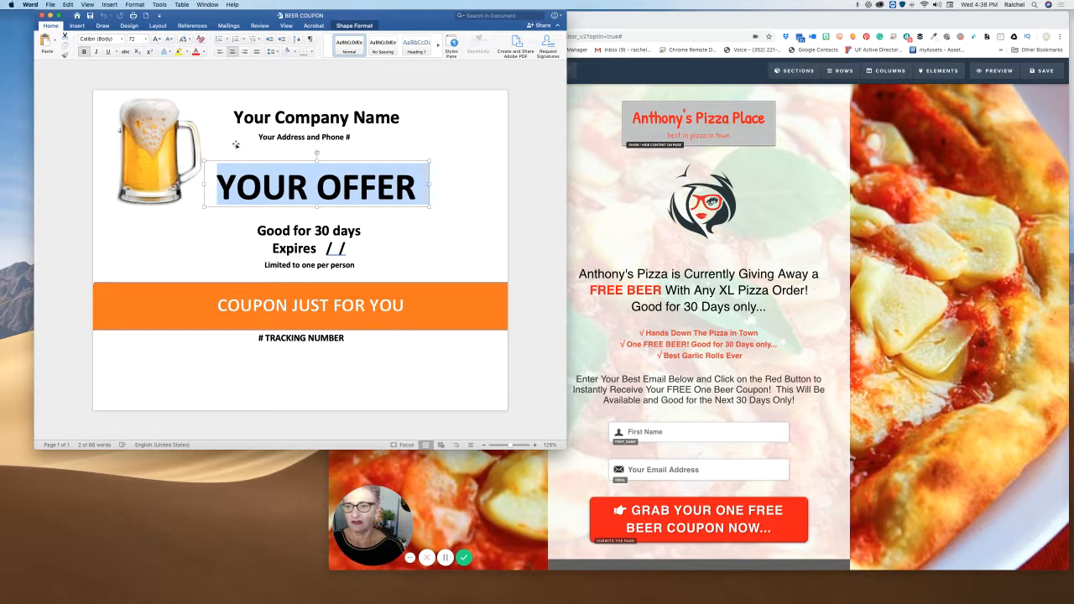
left_click(295, 241)
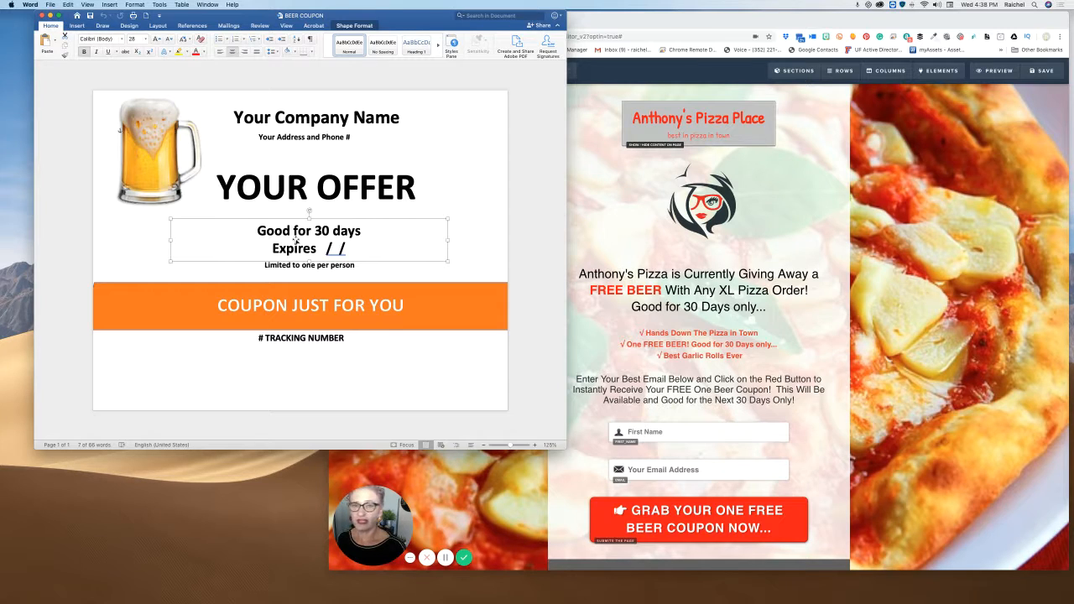
left_click(283, 266)
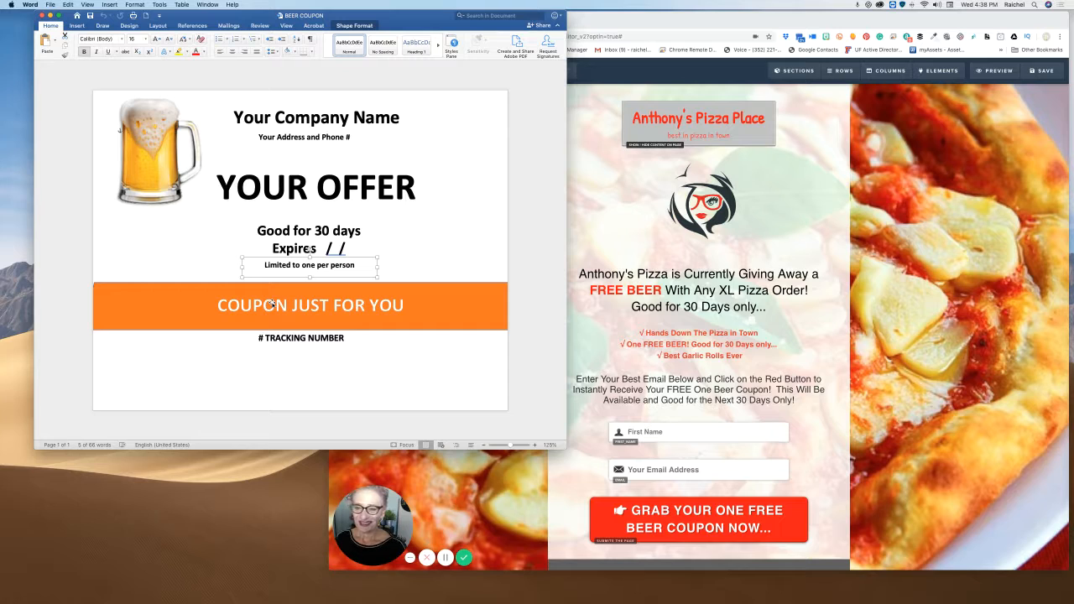
left_click(301, 337)
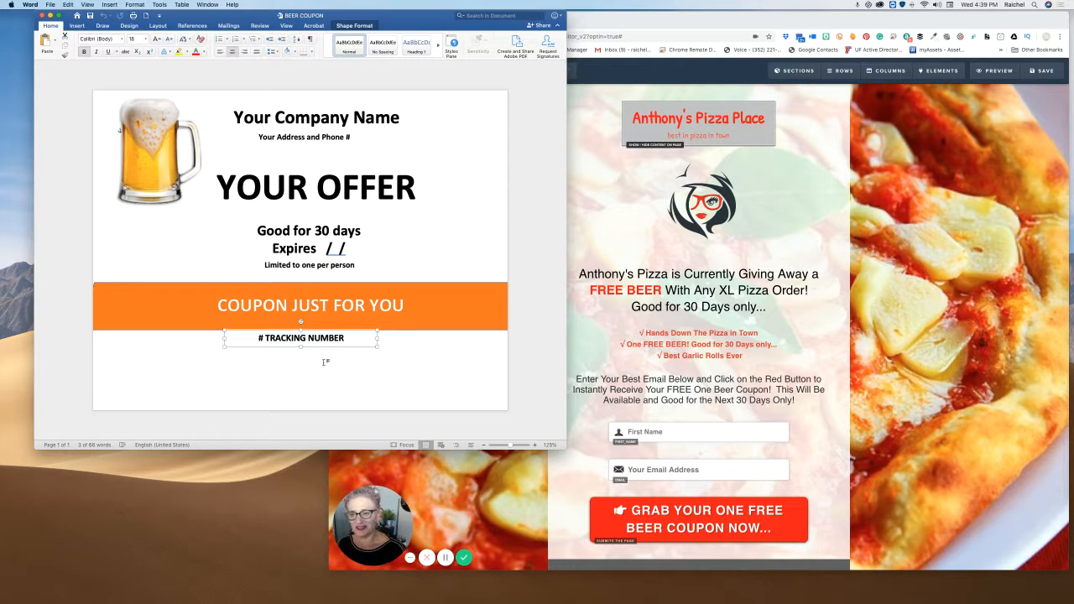
left_click(419, 338)
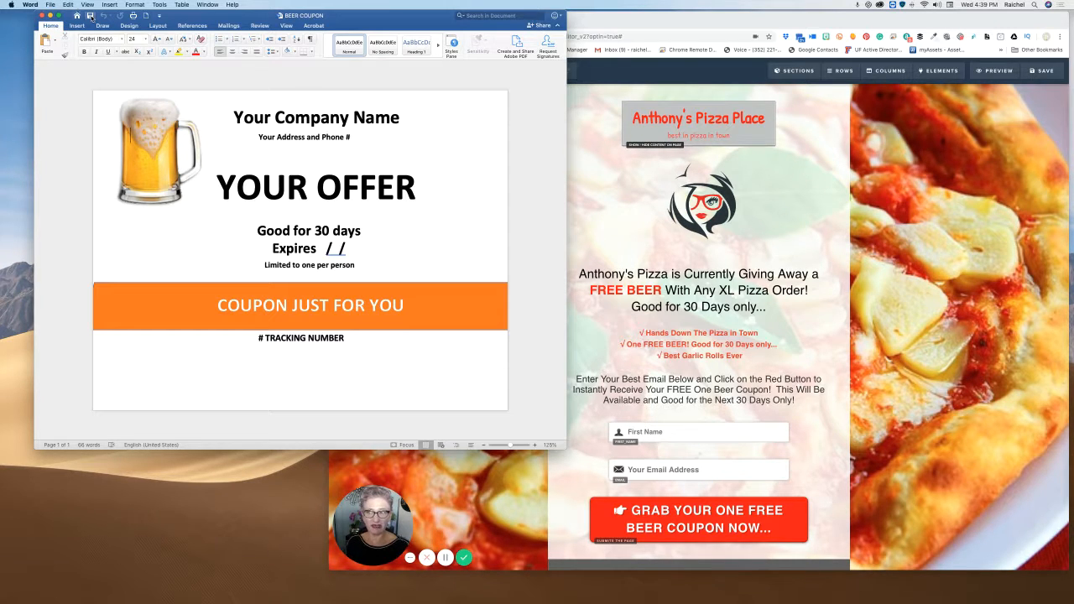
- Bring up Save As for BEER COUPON and set the file format to PDF
left_click(50, 6)
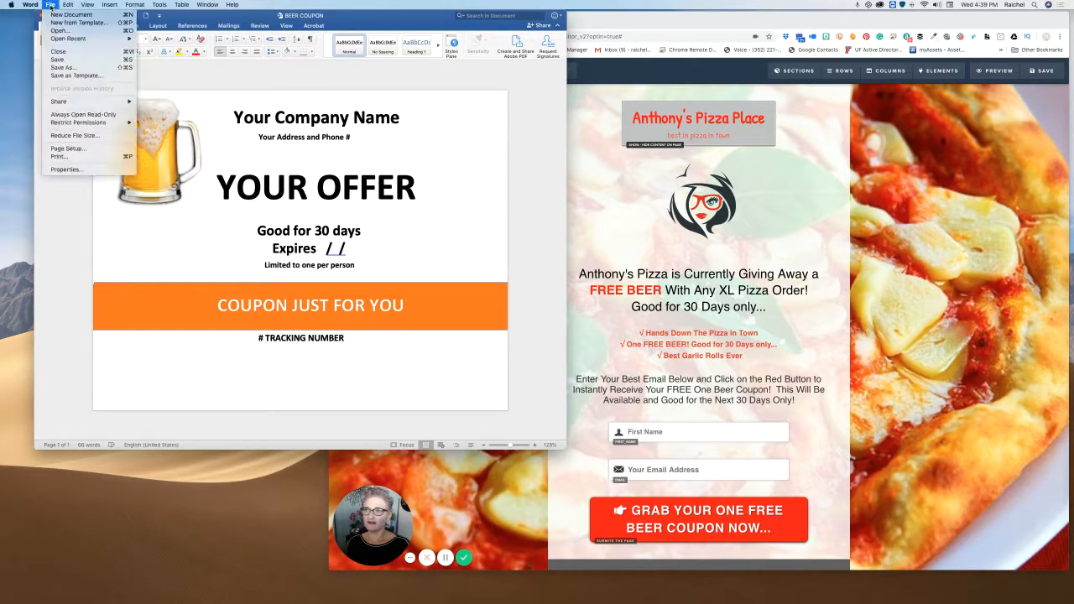
left_click(74, 68)
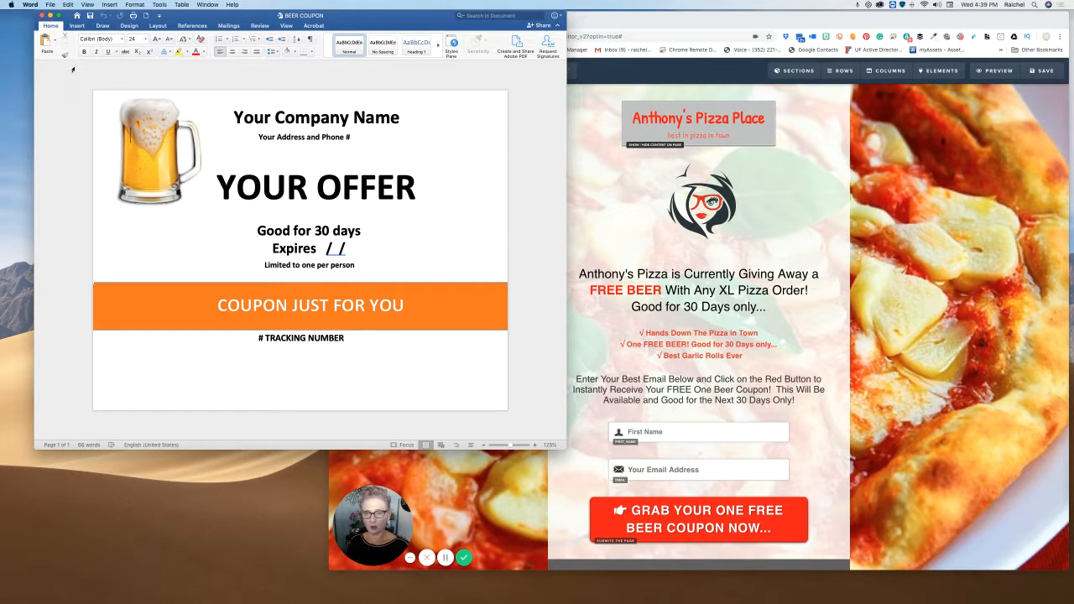
key("super+shift+s")
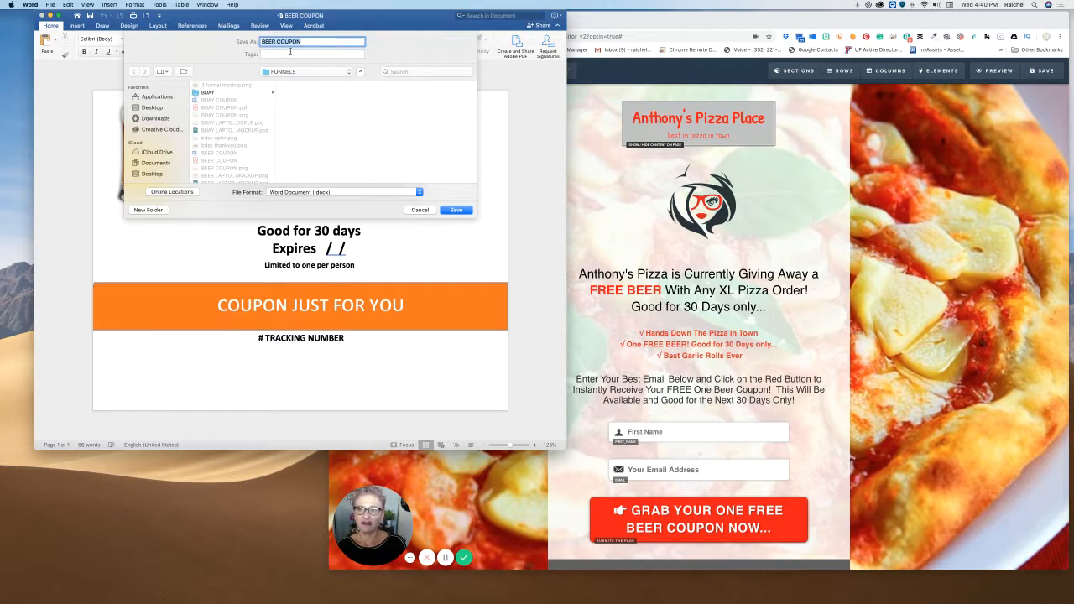
left_click(319, 193)
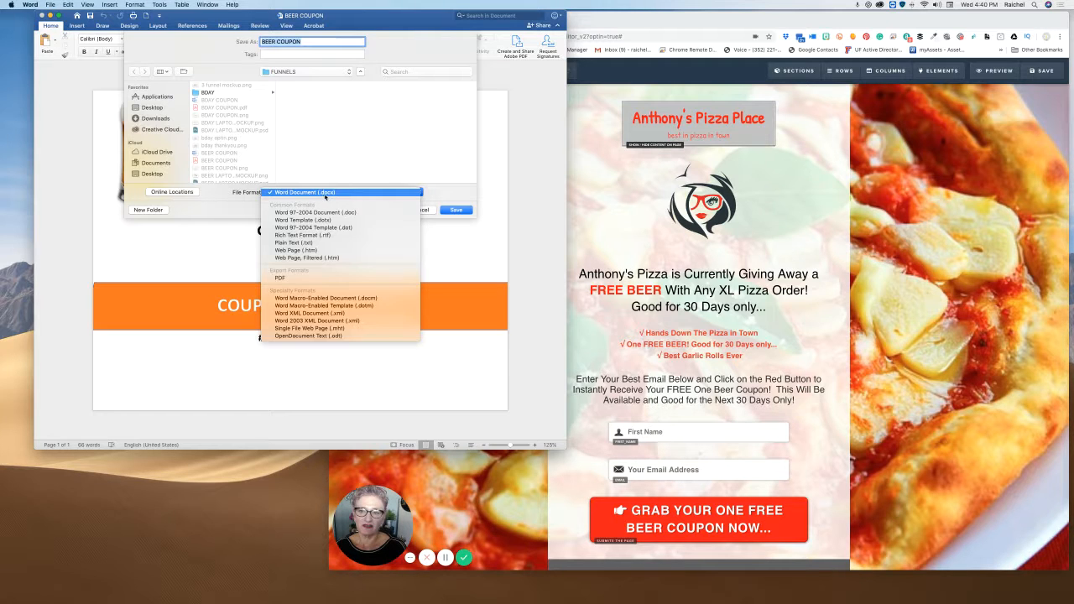
left_click(284, 279)
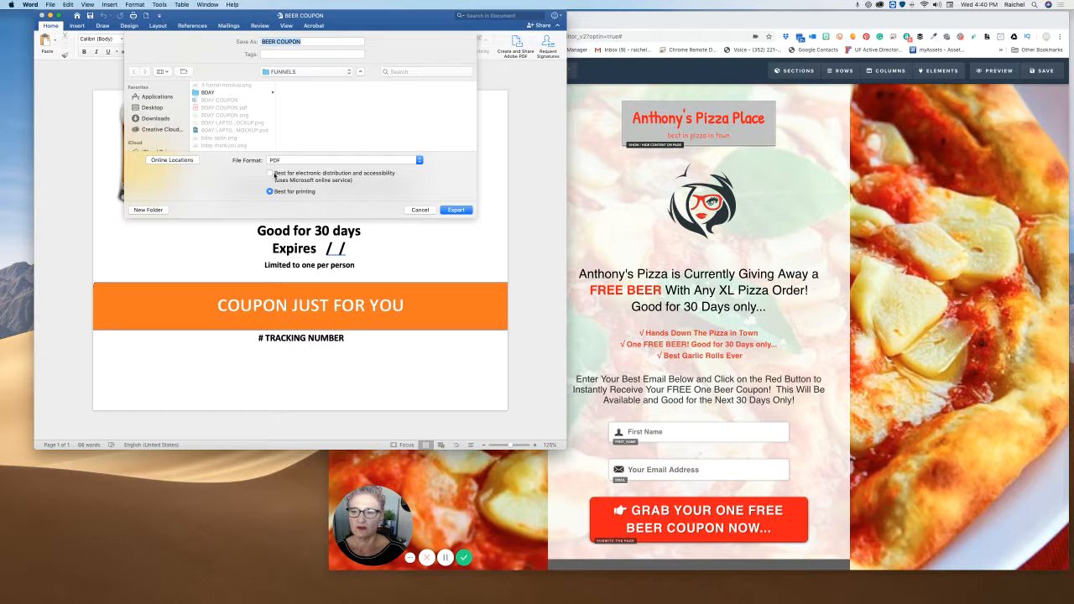
- Export BEER COUPON as a PDF for electronic distribution, replacing the existing file and allowing online conversion
left_click(269, 173)
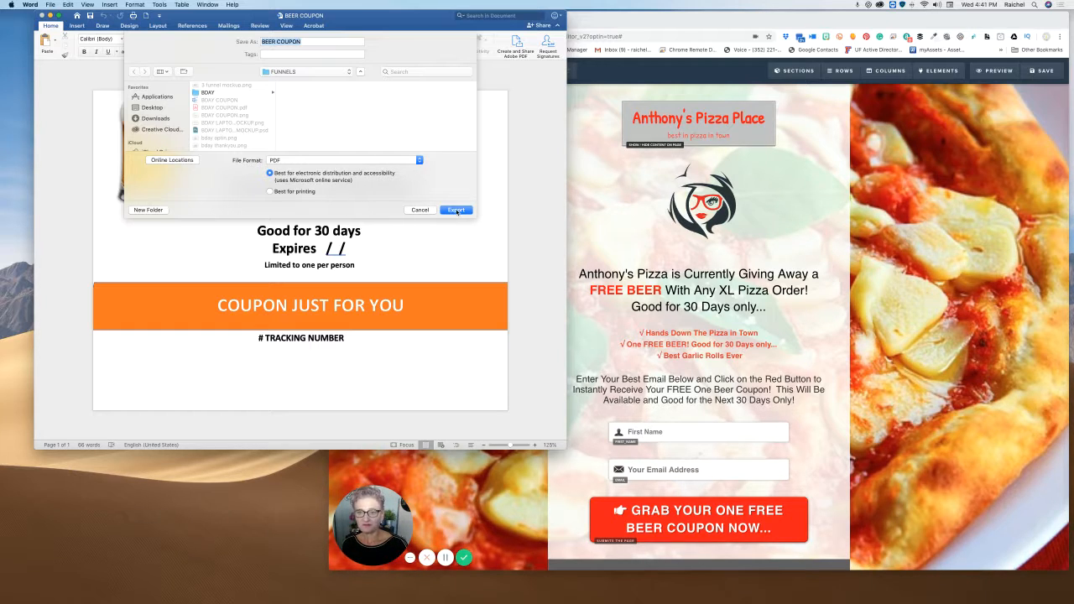
left_click(457, 211)
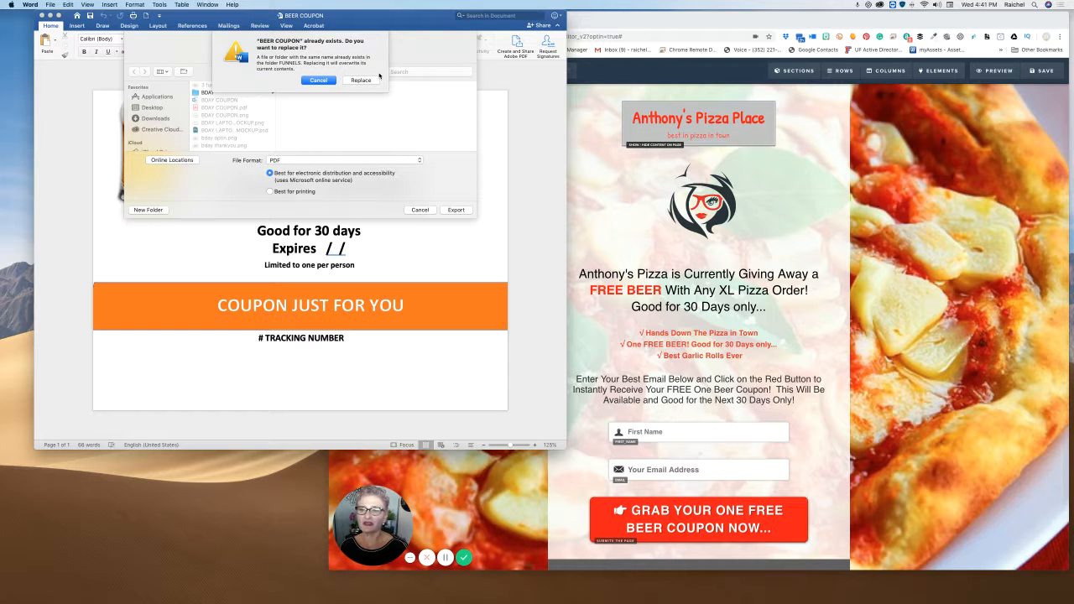
left_click(360, 81)
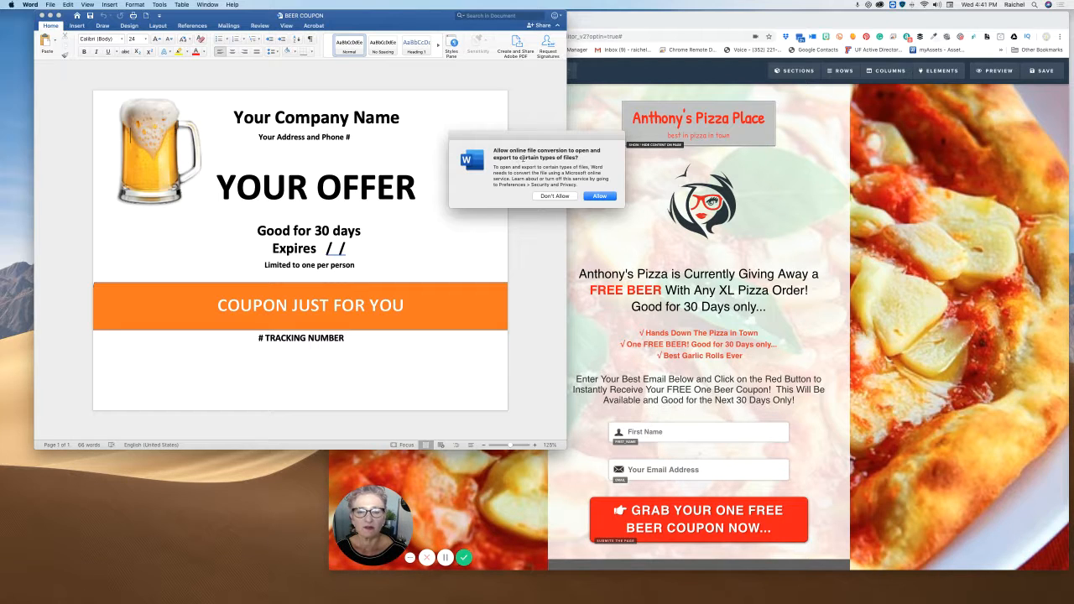
left_click(600, 197)
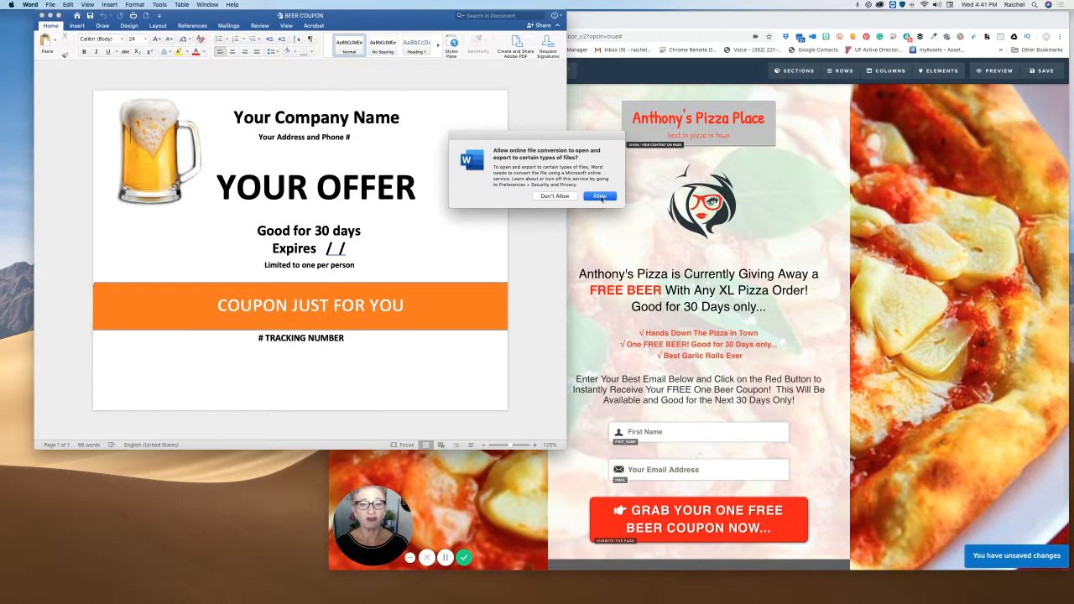
left_click(600, 197)
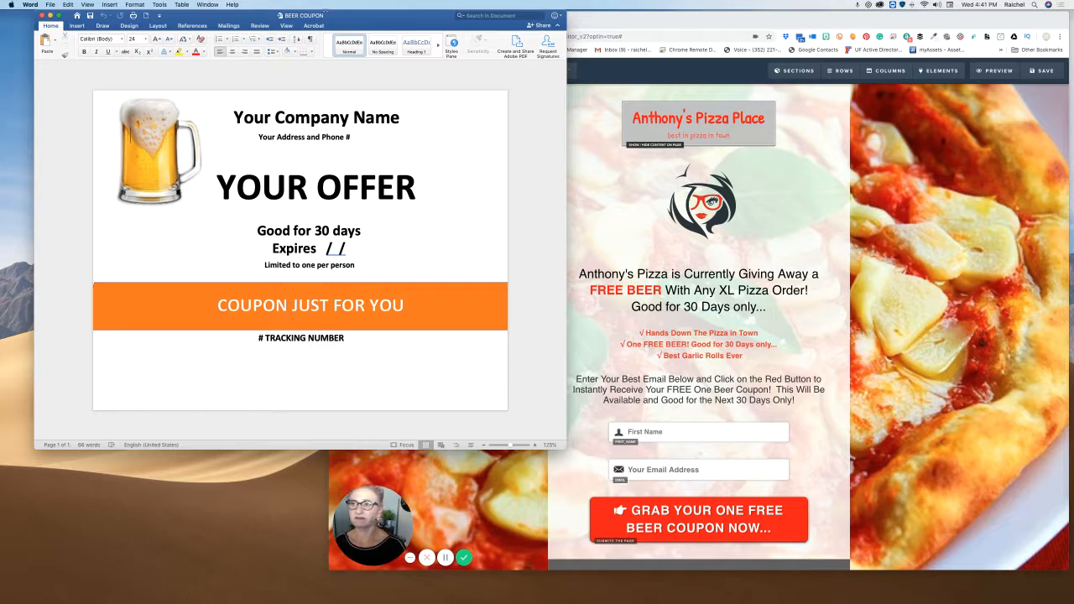
- Bring the ClickFunnels editor back to full screen and save the pizza coupon opt-in page
left_click(51, 15)
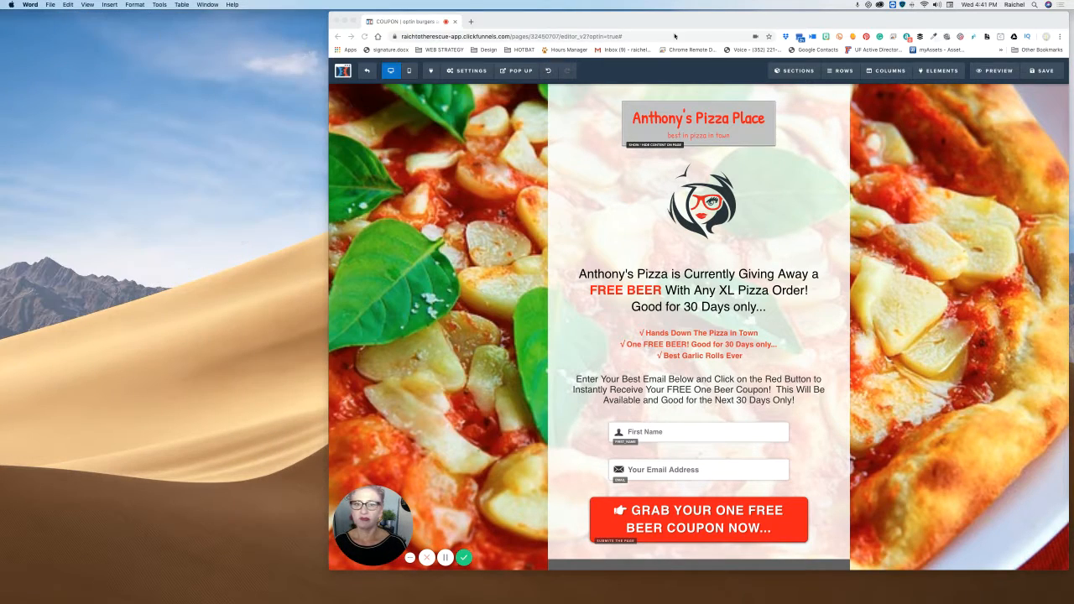
left_click_drag(427, 22, 228, 21)
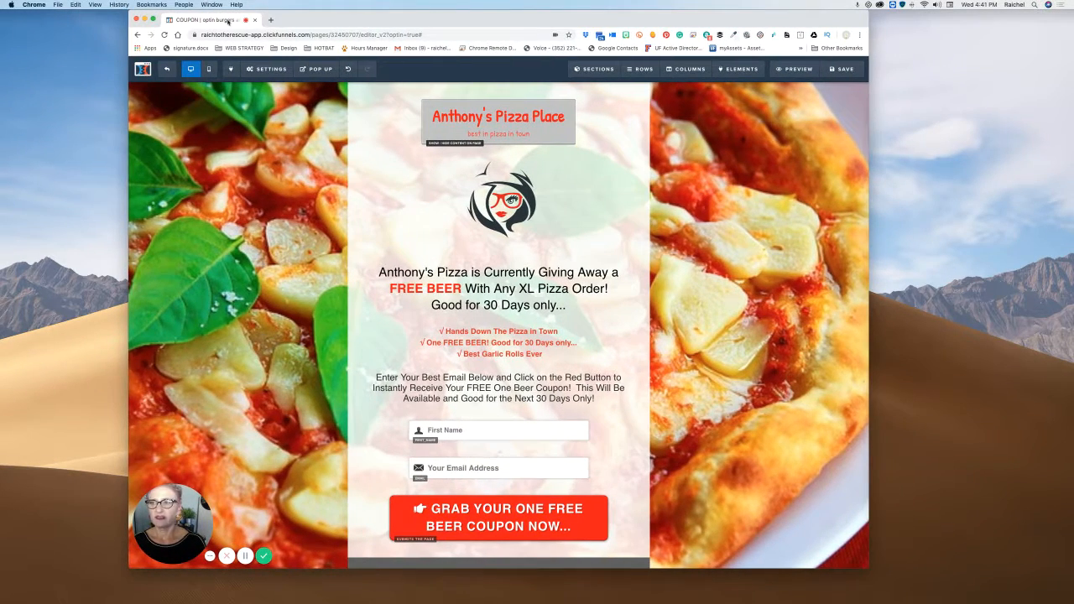
key("ctrl+super+f")
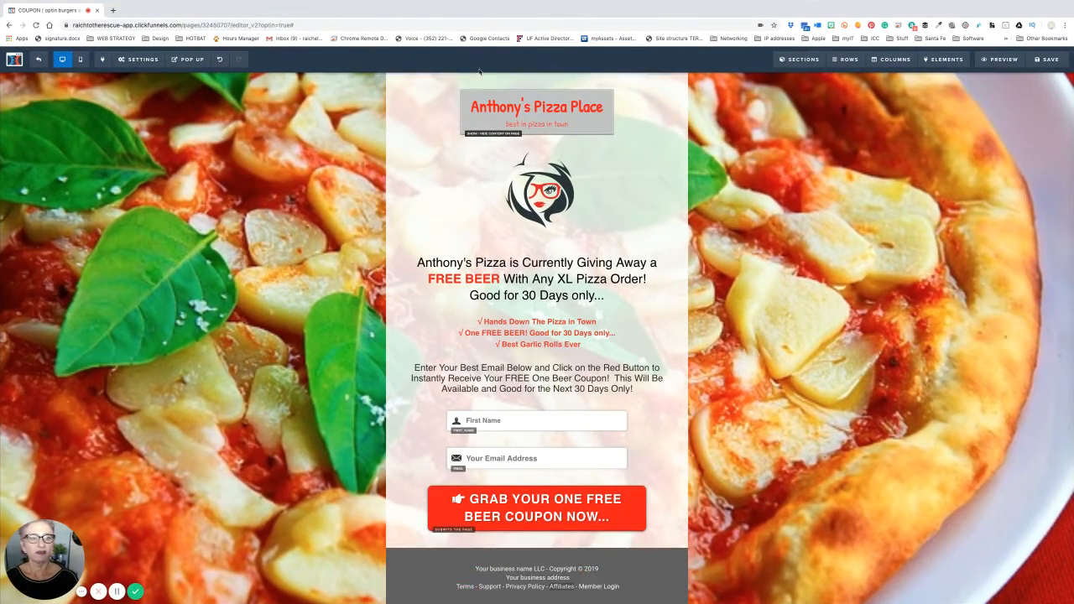
left_click(1053, 59)
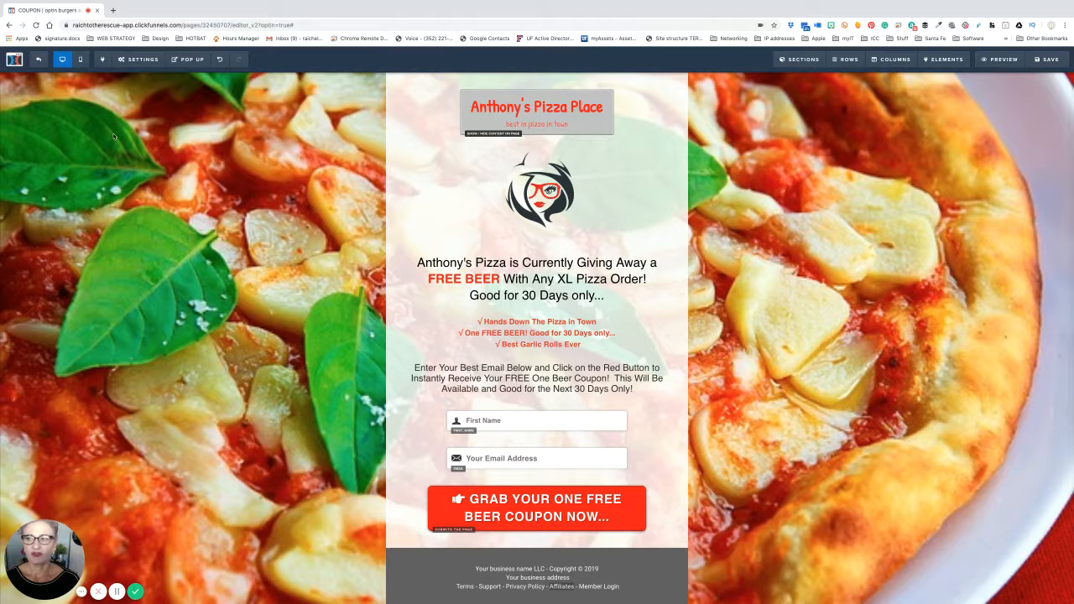
- Exit the opt-in editor and open the live Thank You page in a new tab
left_click(38, 62)
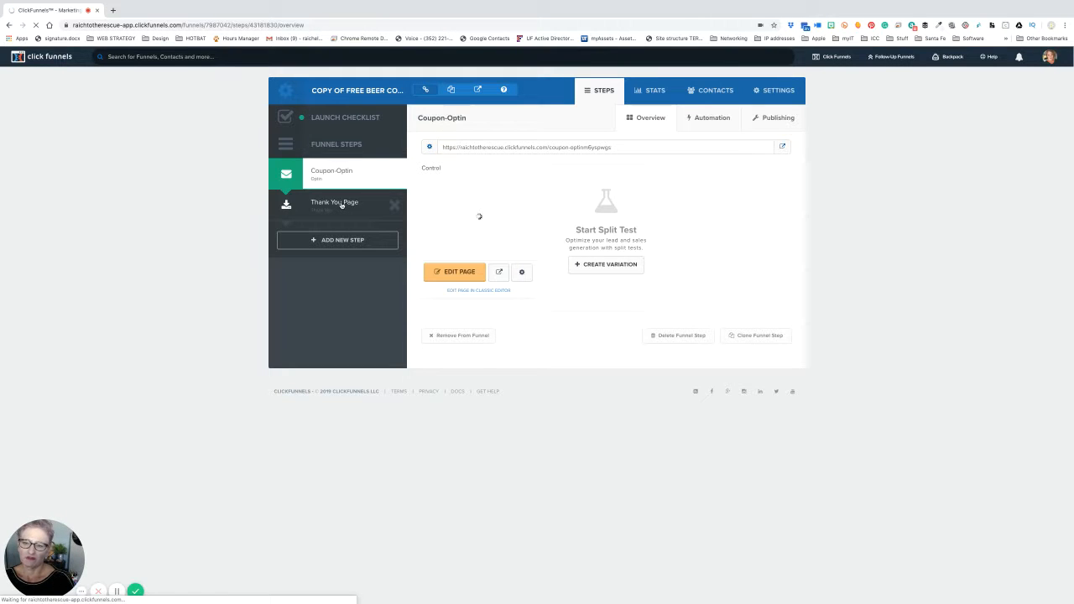
left_click(341, 206)
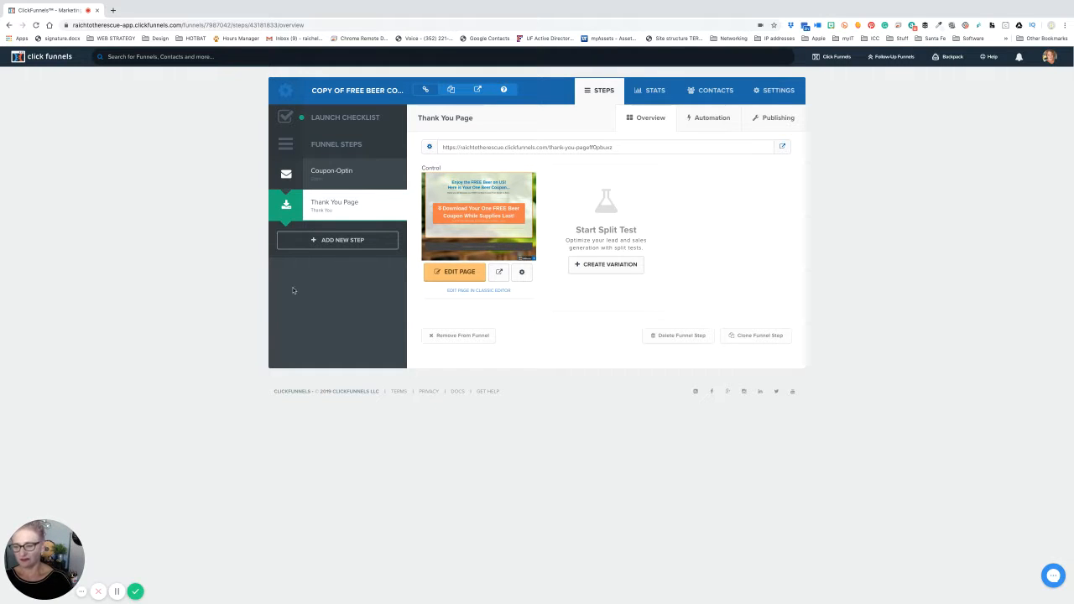
left_click(121, 592)
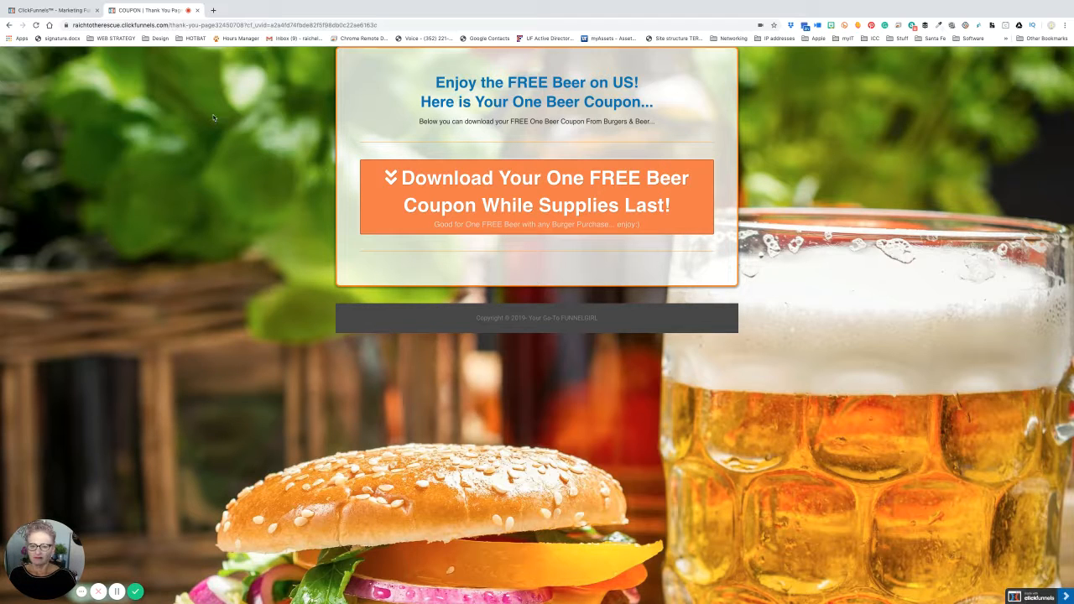
- Close the live Thank You page preview tab
left_click(197, 10)
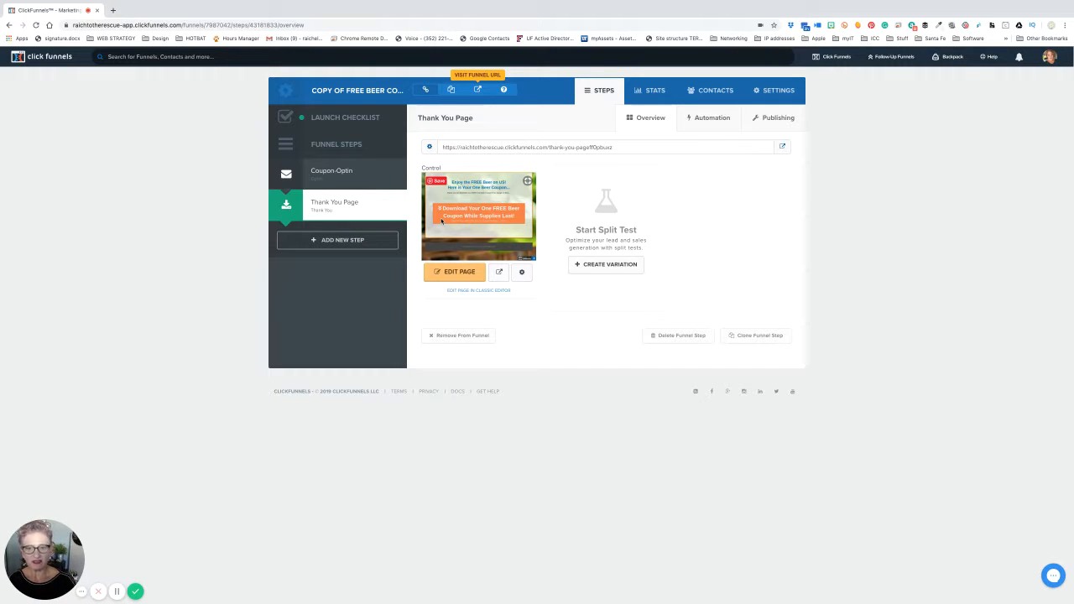
- Open the Thank You page in the editor, then exit it again
left_click(457, 277)
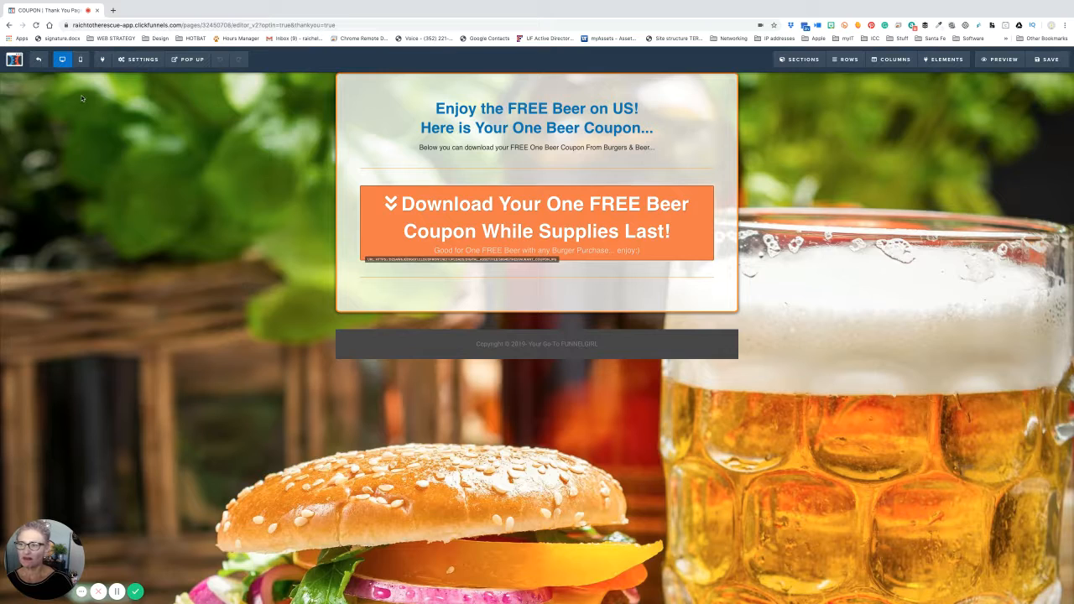
left_click(38, 59)
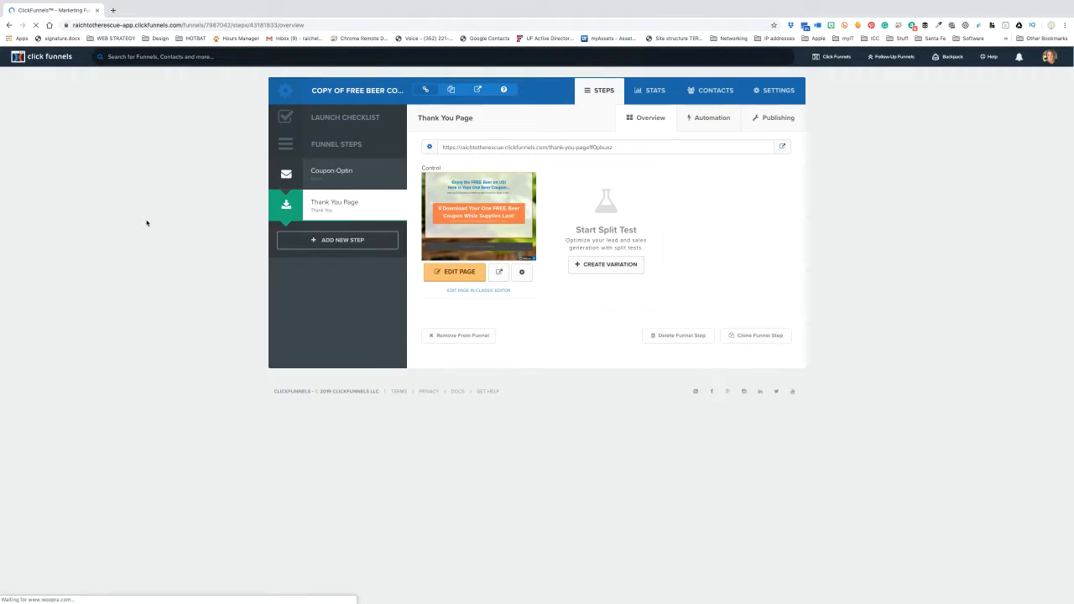
- Open the Coupon-Optin page editor and check the red coupon button's click action
left_click(334, 173)
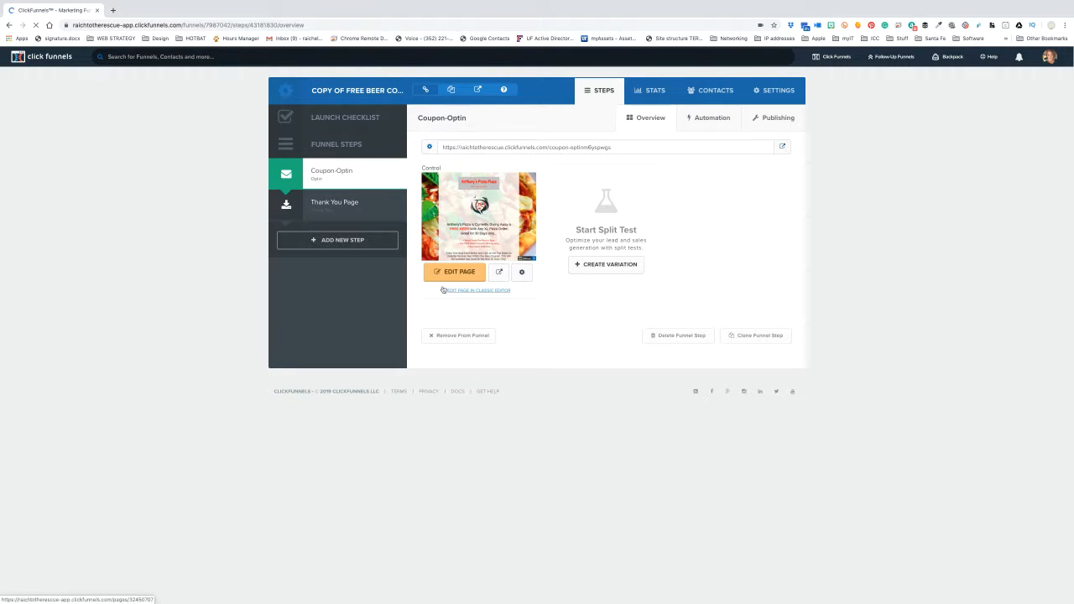
left_click(455, 273)
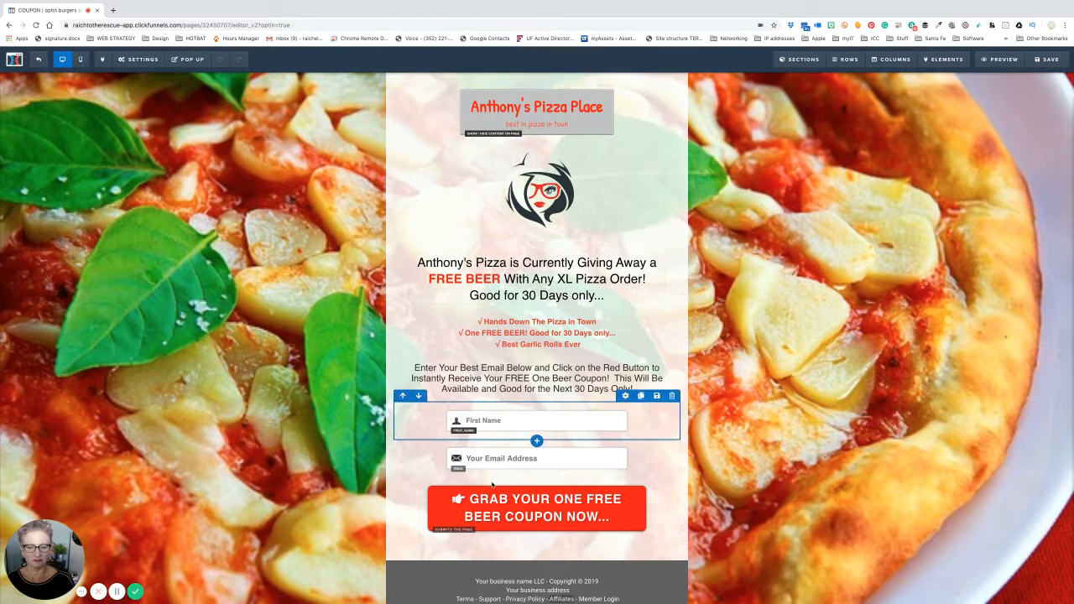
left_click(497, 499)
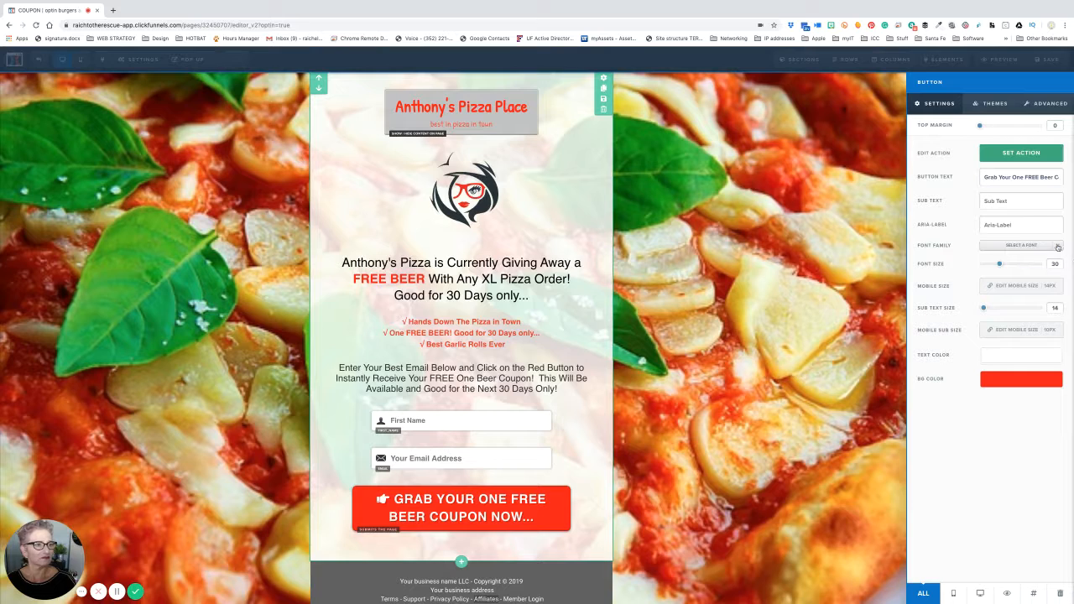
left_click(1019, 156)
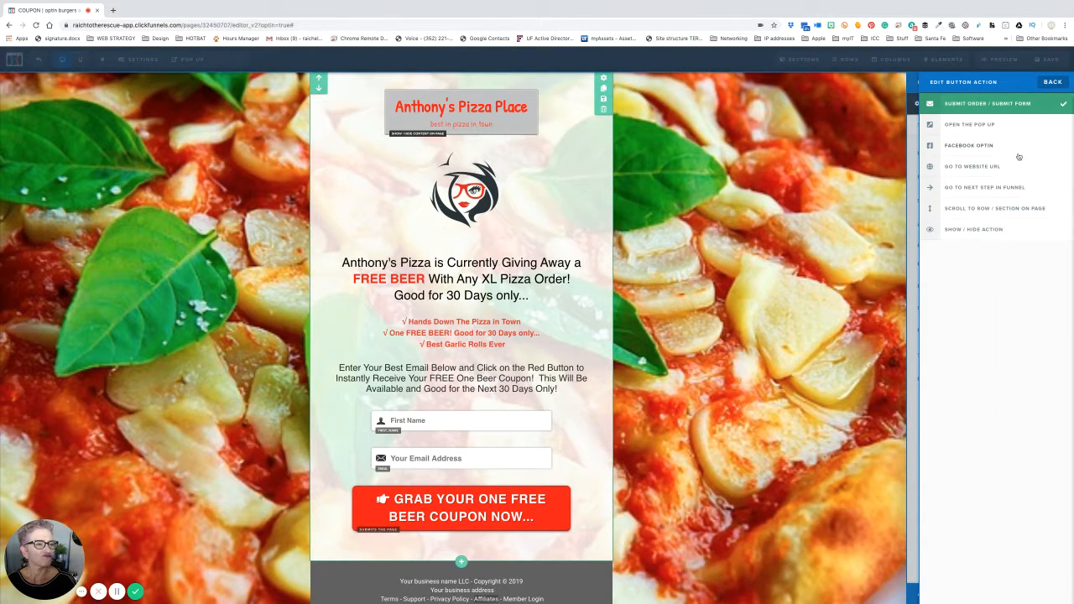
left_click(866, 187)
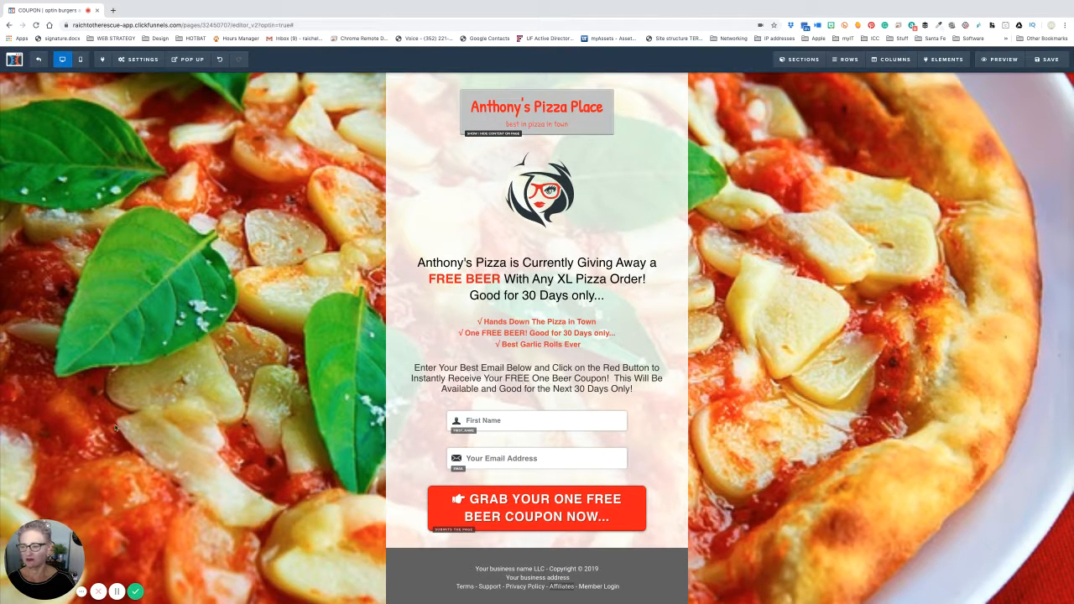
- Cancel the leave prompts, save the opt-in page, and exit to the Coupon-Optin step
left_click(34, 61)
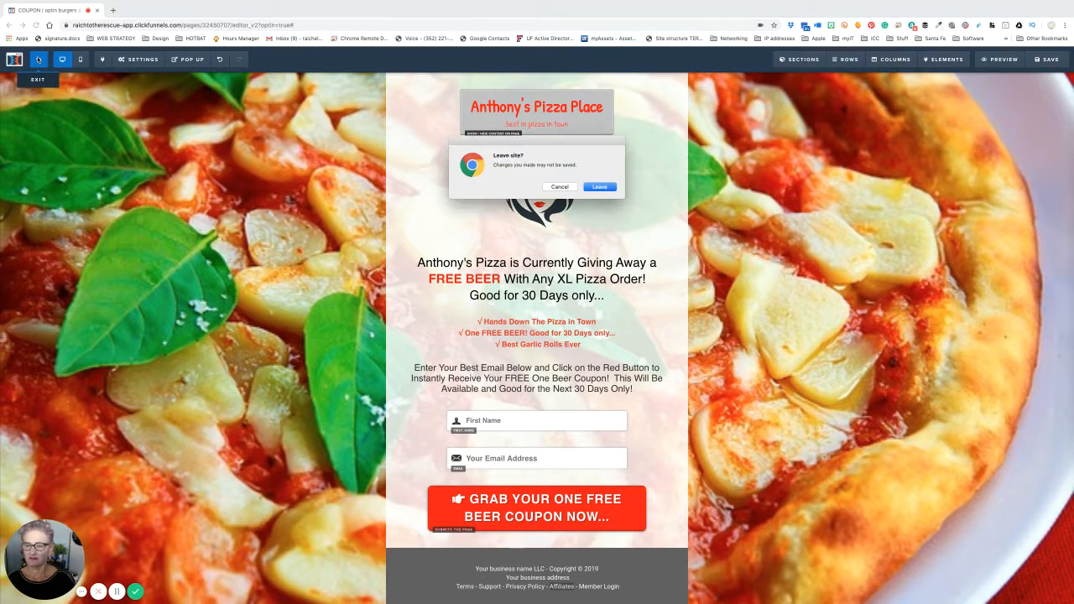
left_click(559, 187)
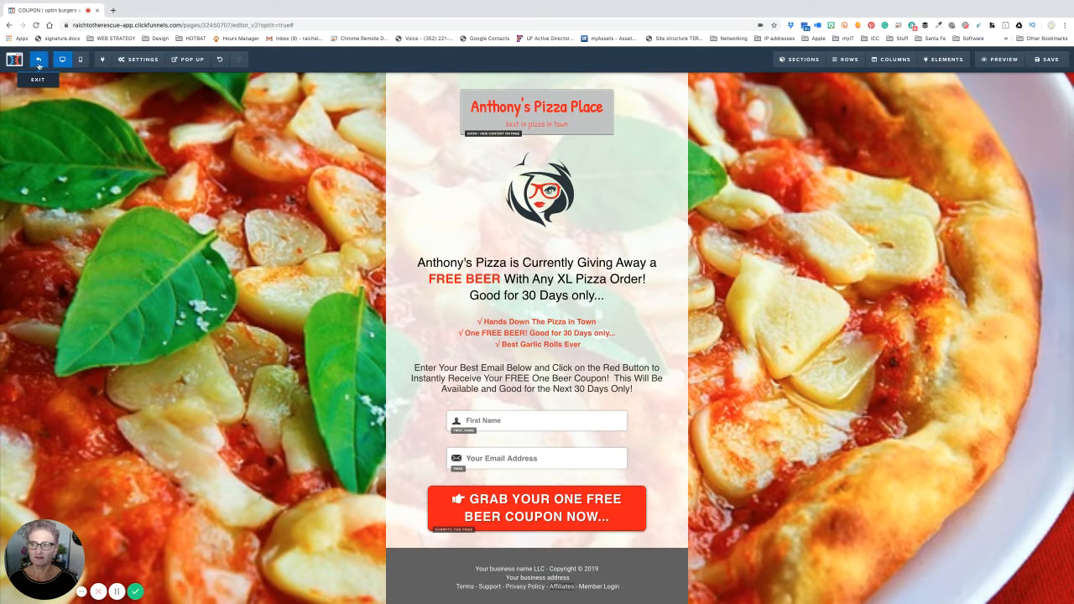
left_click(38, 66)
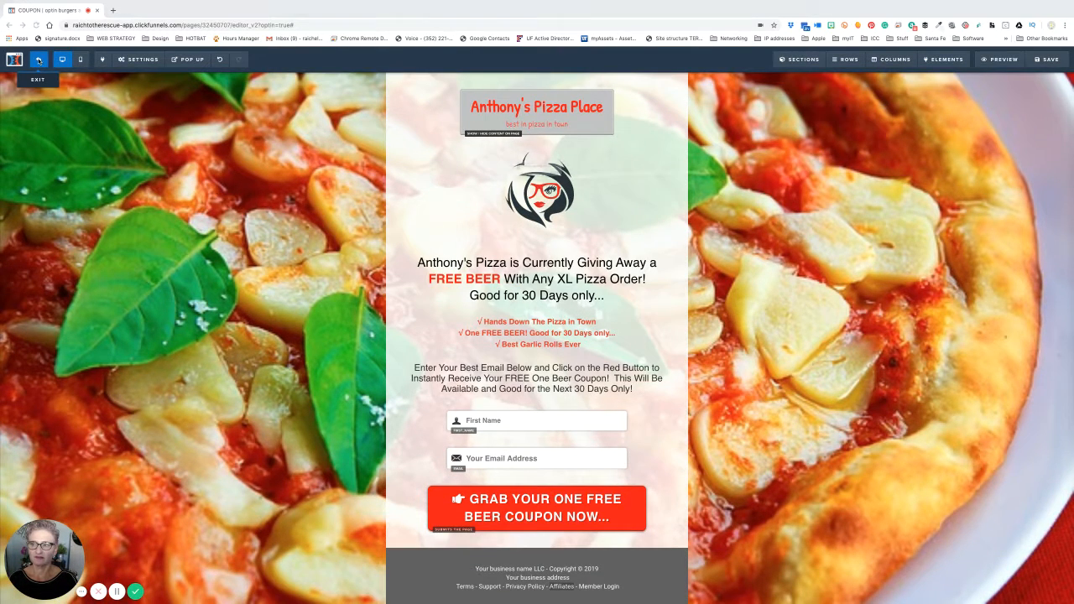
left_click(569, 192)
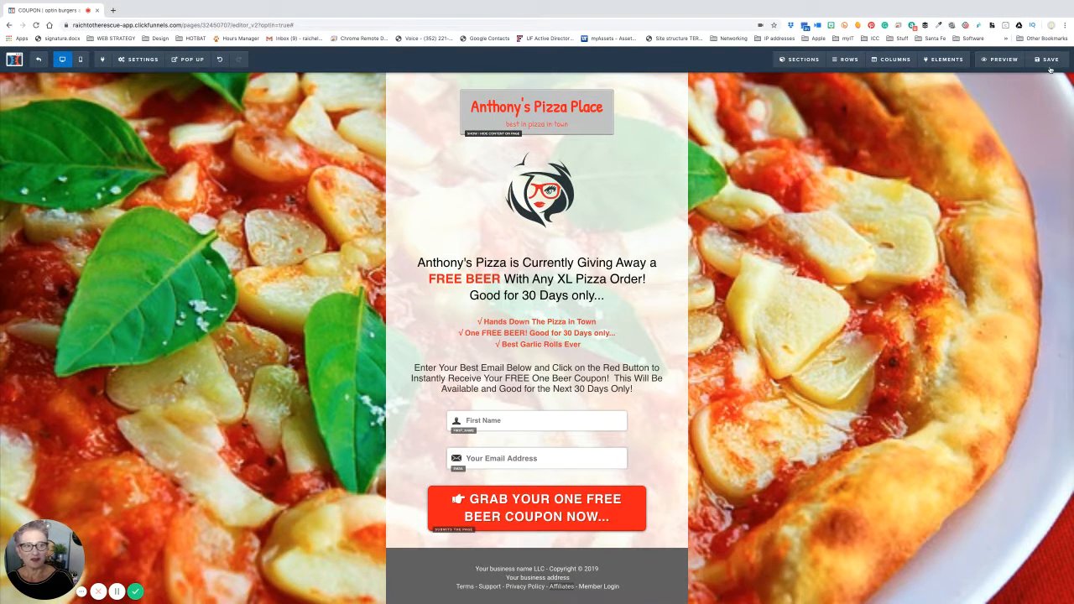
left_click(1050, 81)
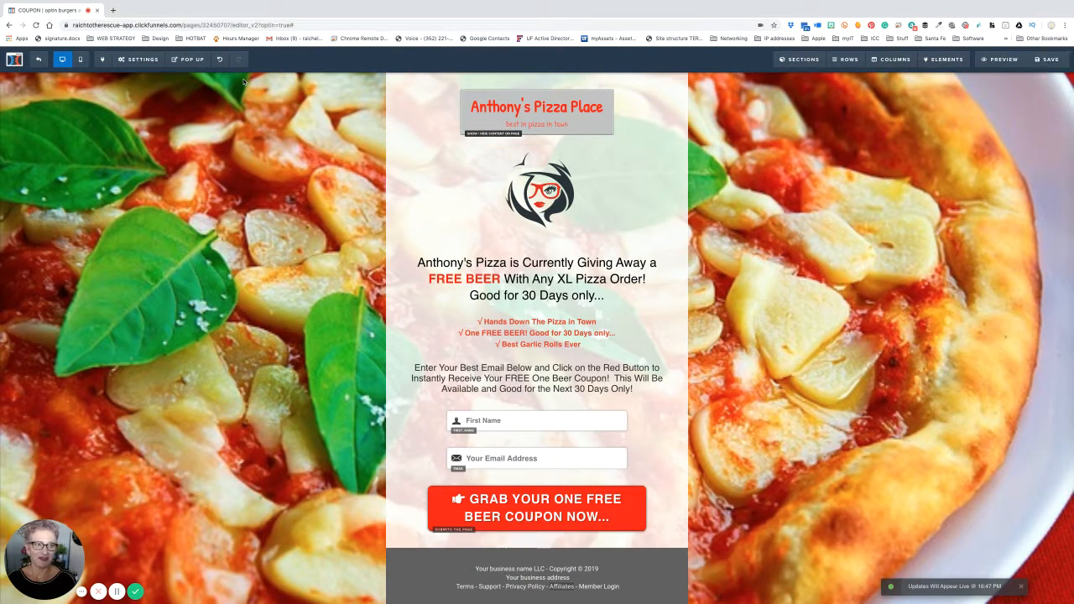
left_click(38, 58)
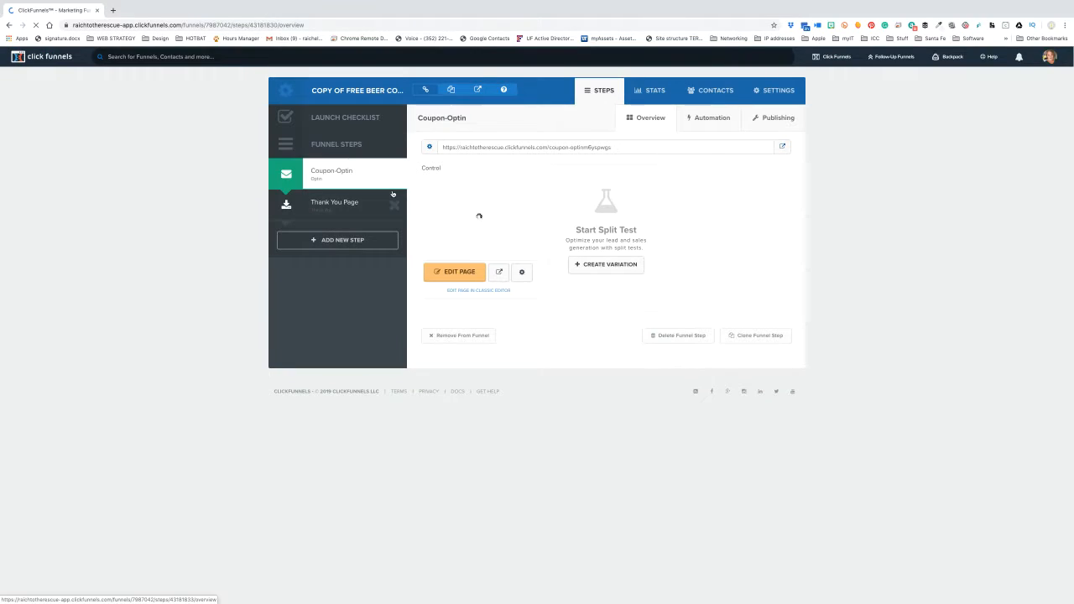
- Review the Thank You Page step's Publishing and Automation tabs, ending on its Overview
left_click(341, 205)
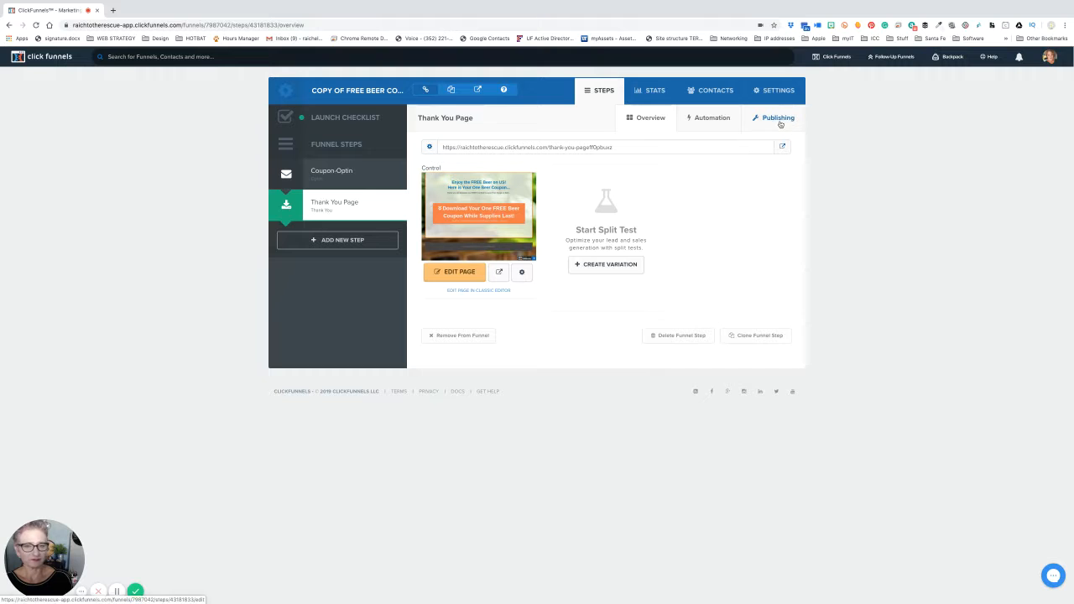
left_click(780, 124)
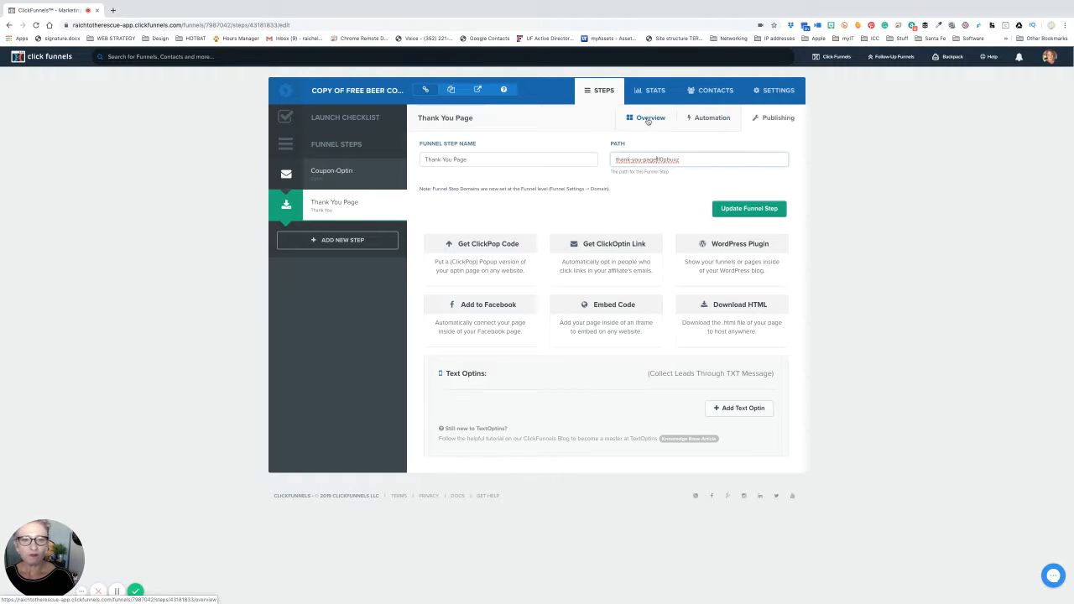
left_click(710, 117)
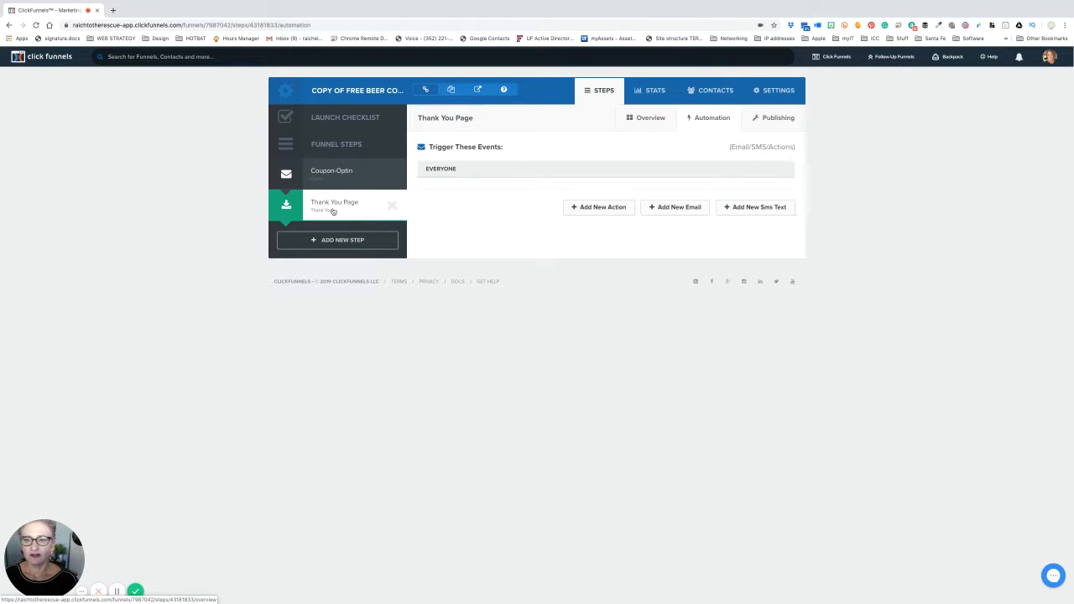
left_click(643, 121)
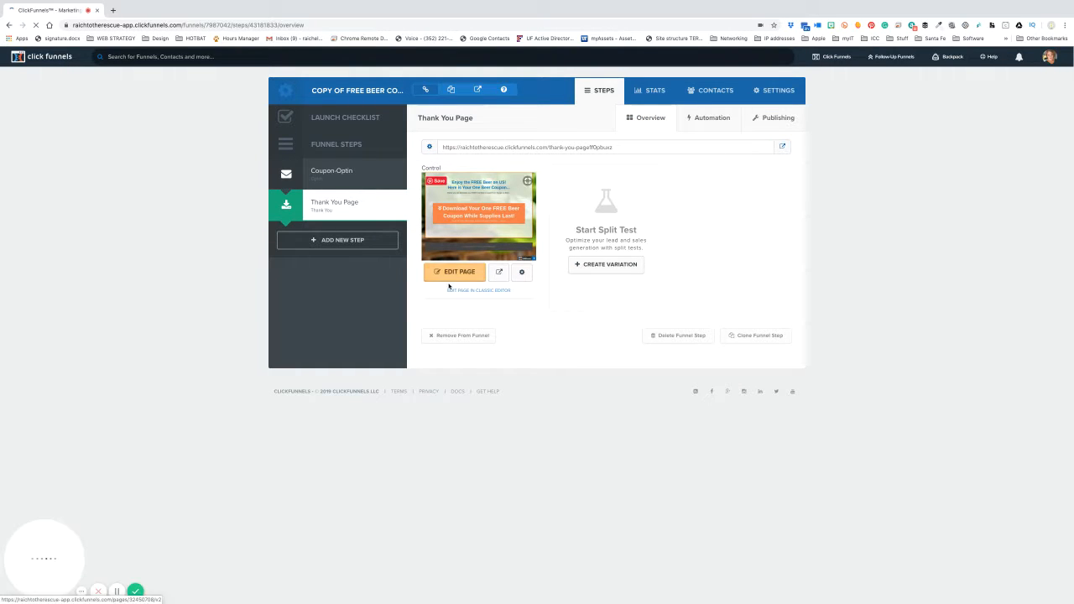
- Open the Thank You page's background image picker on the Pixabay Search tab
left_click(451, 278)
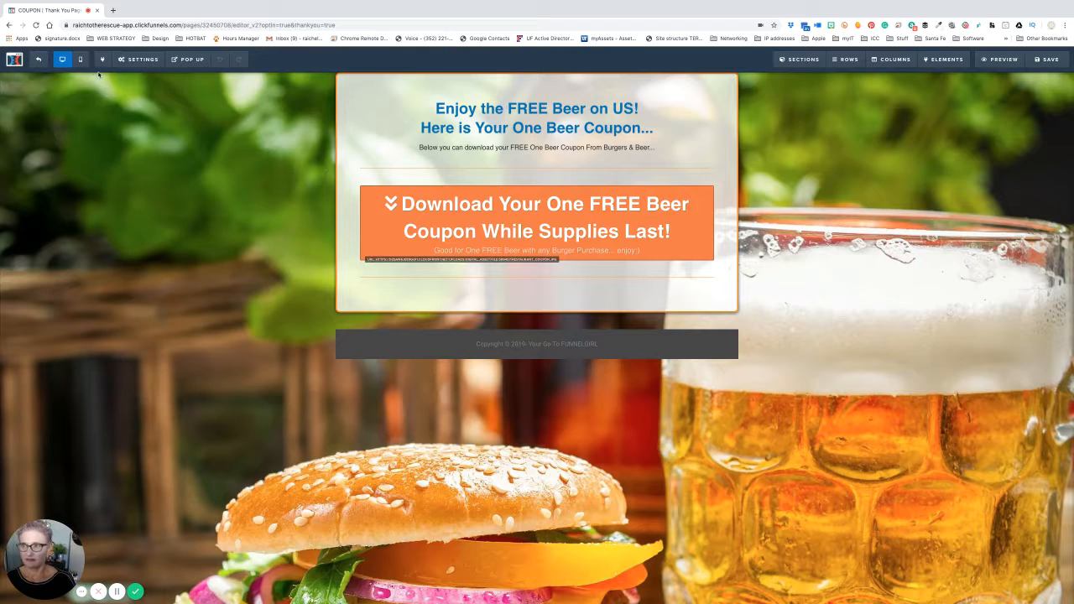
left_click(139, 59)
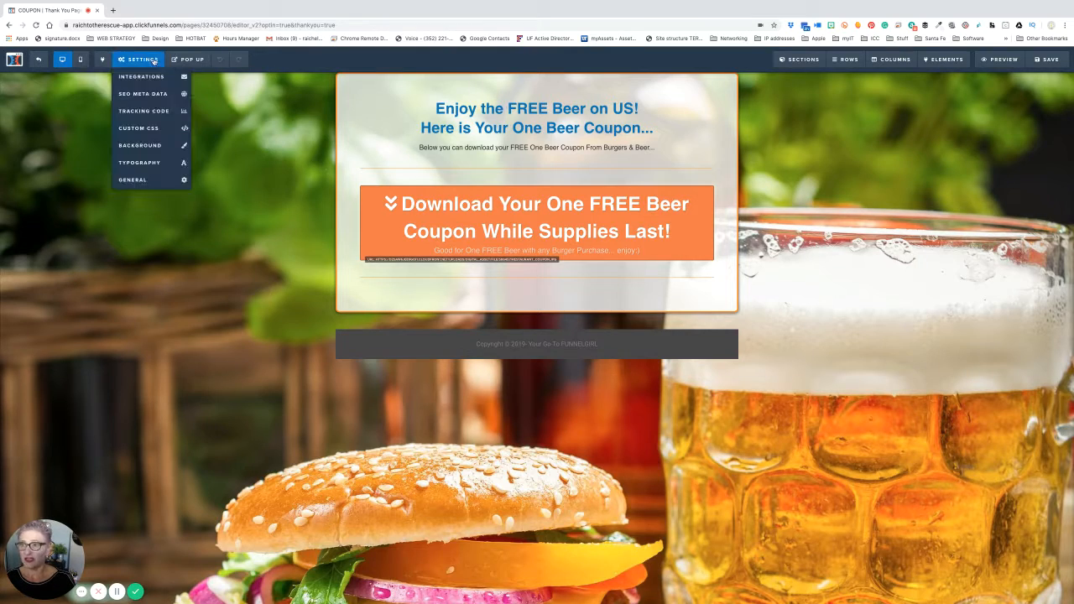
left_click(140, 145)
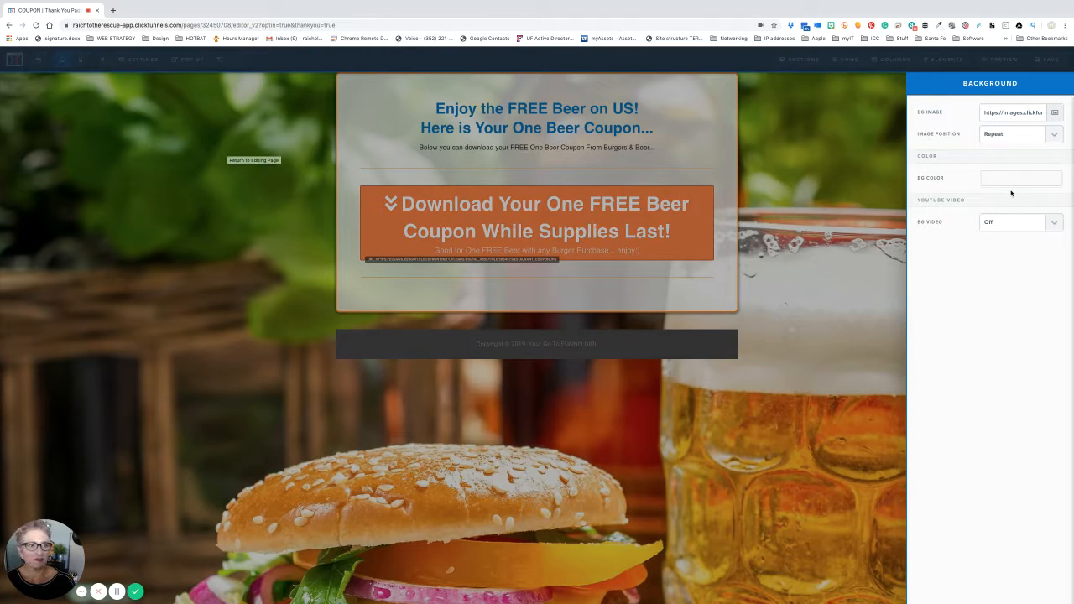
left_click(1056, 113)
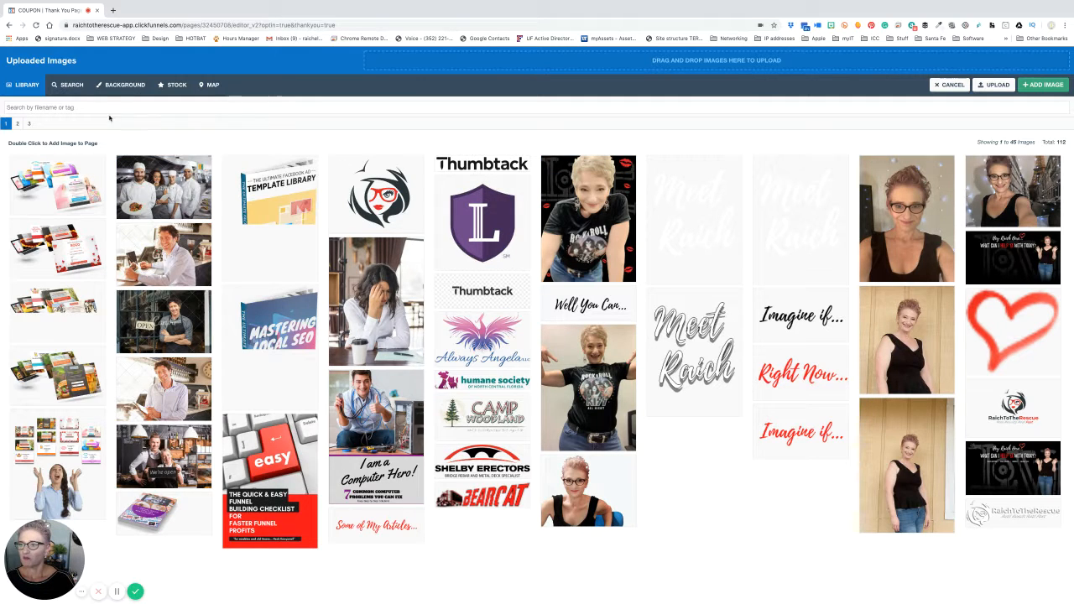
left_click(67, 85)
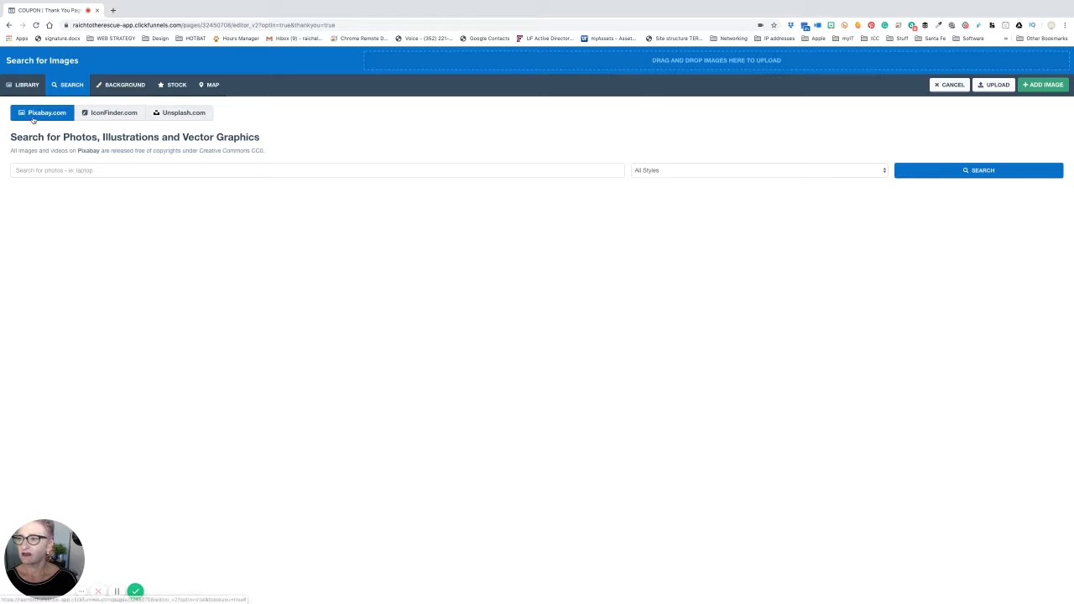
- Search Pixabay for 'pizza' and set the tomato and basil pizza photo as background
left_click(32, 169)
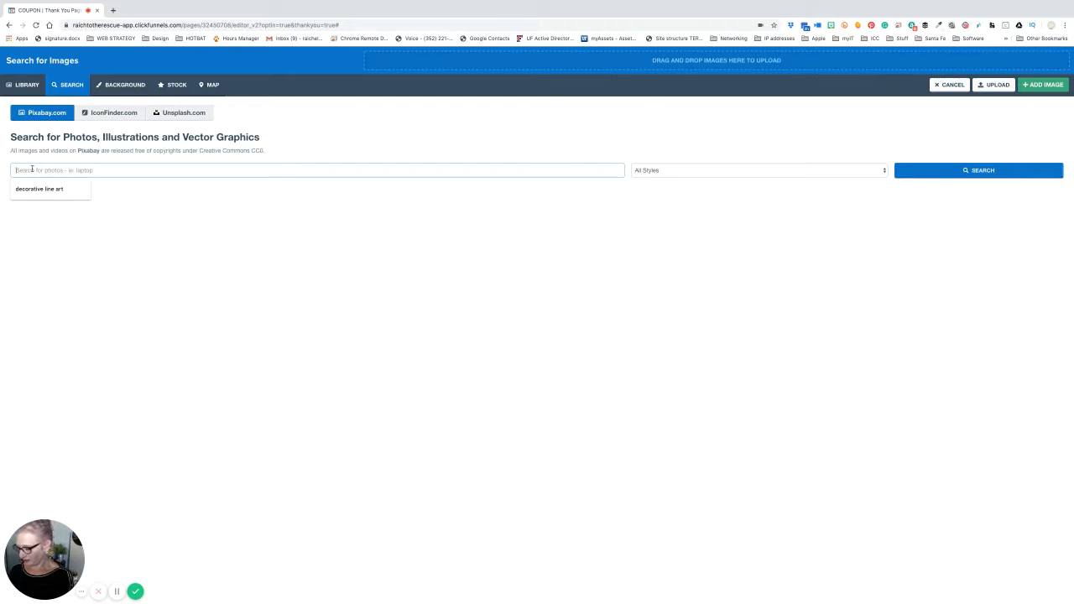
type("pizza")
key("Return")
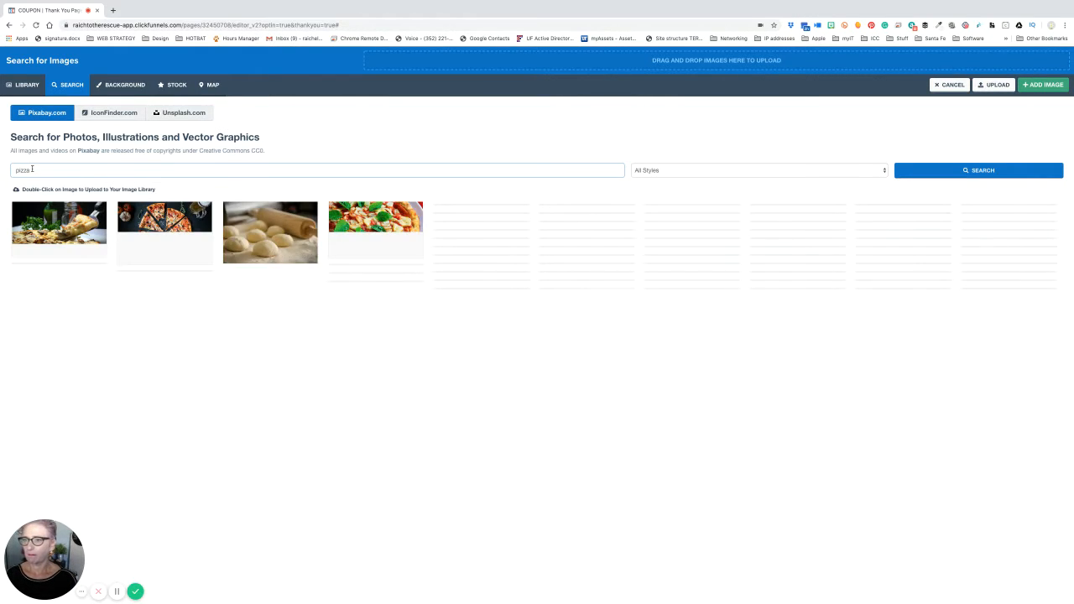
scroll(122, 390, "down", 3)
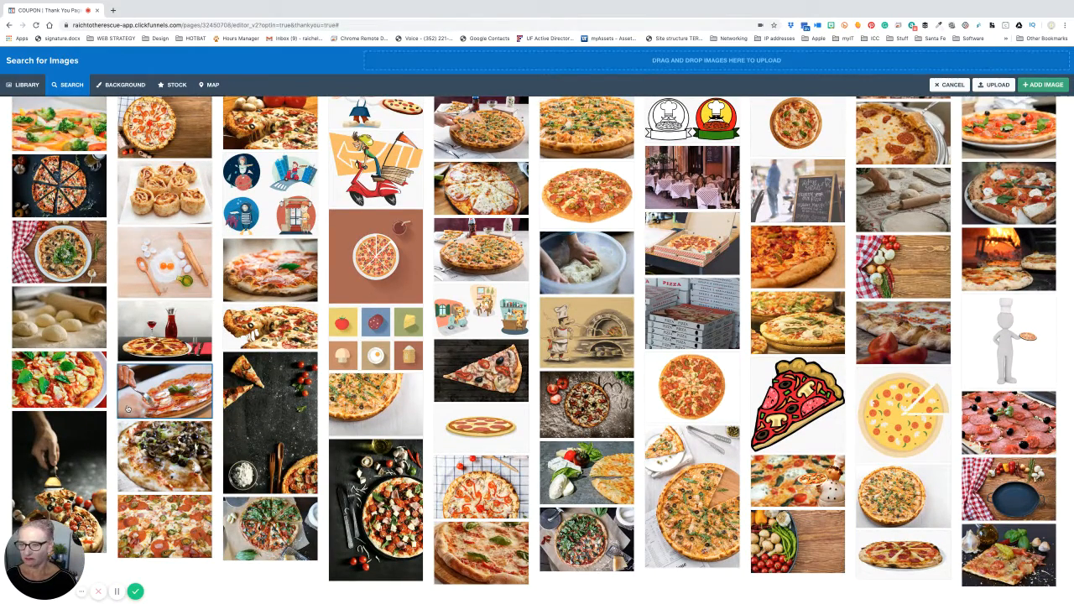
left_click(69, 372)
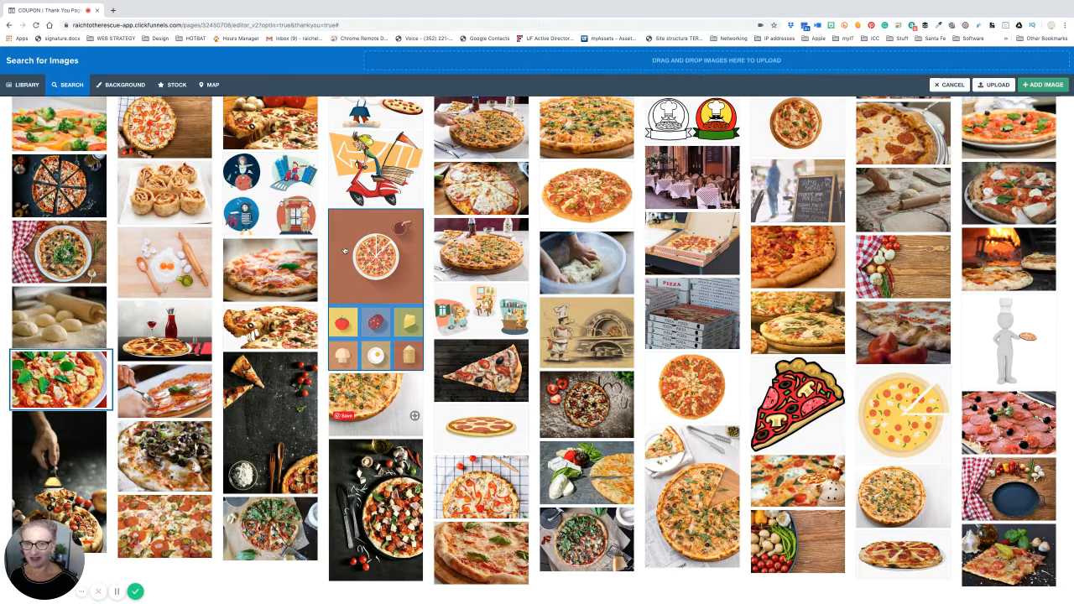
double_click(55, 379)
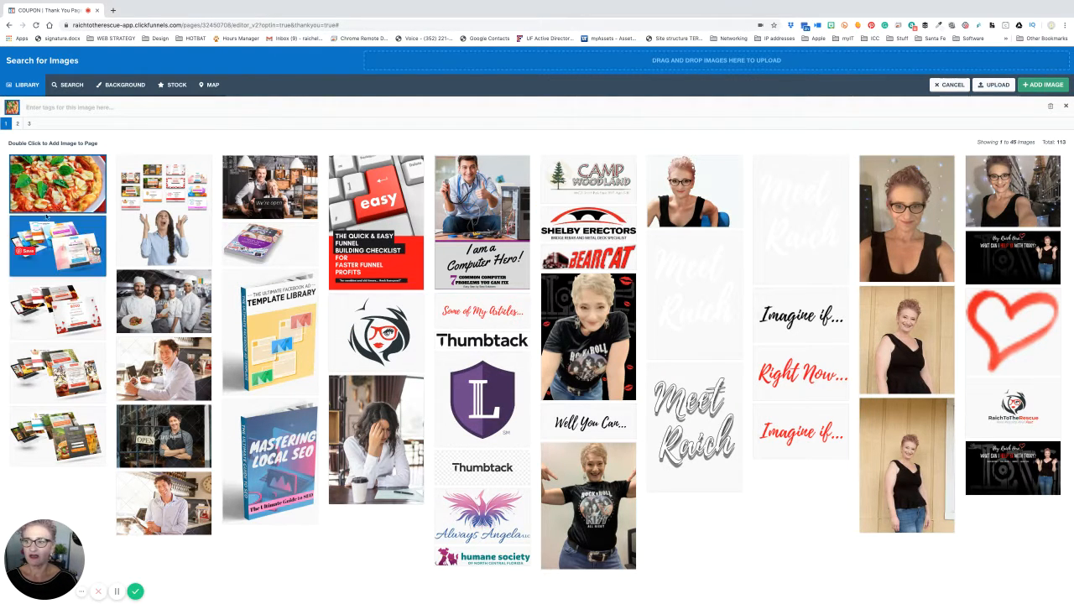
double_click(66, 193)
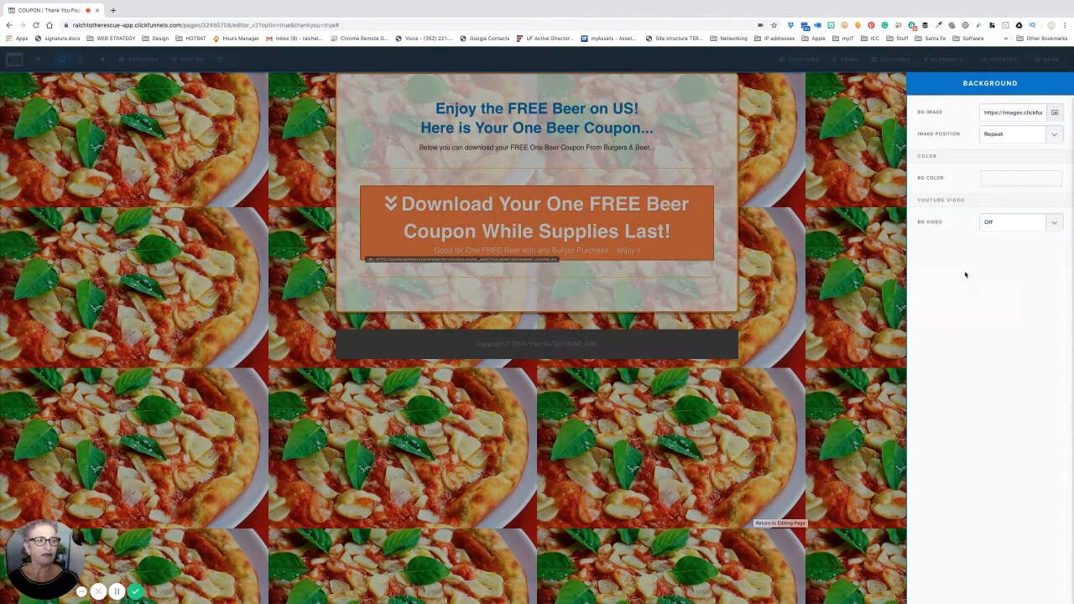
- Set the pizza background's Image Position to Fill 100% Width and return to the page
left_click(1055, 138)
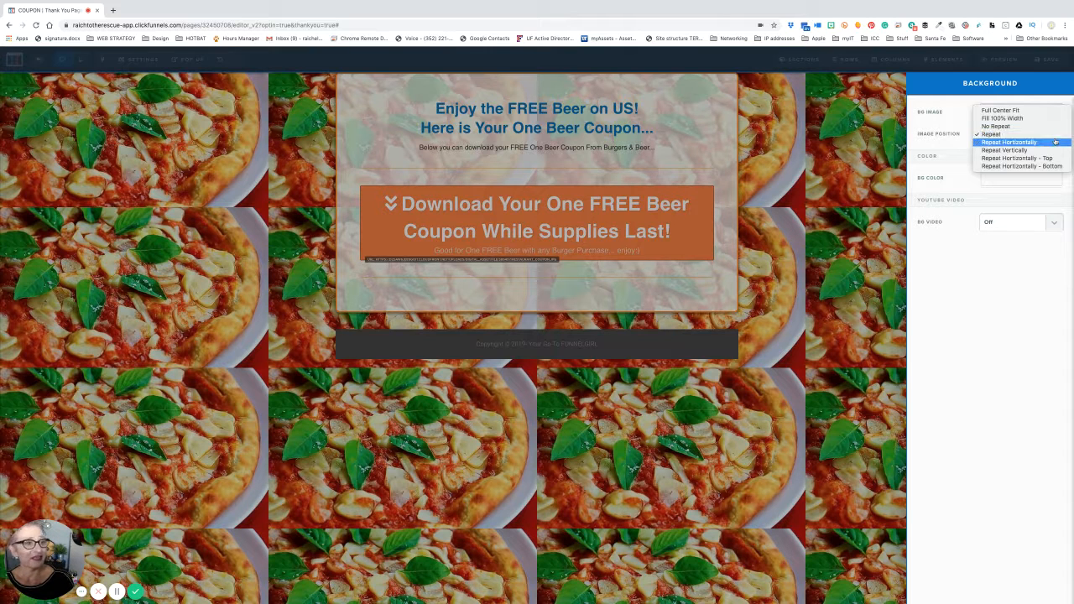
left_click(1002, 119)
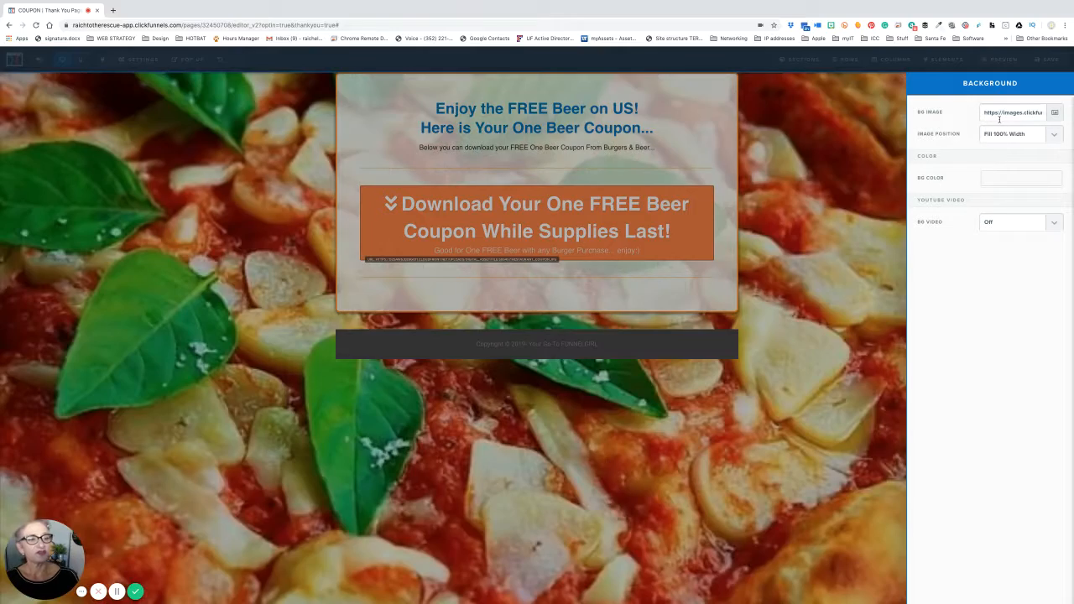
left_click(1054, 136)
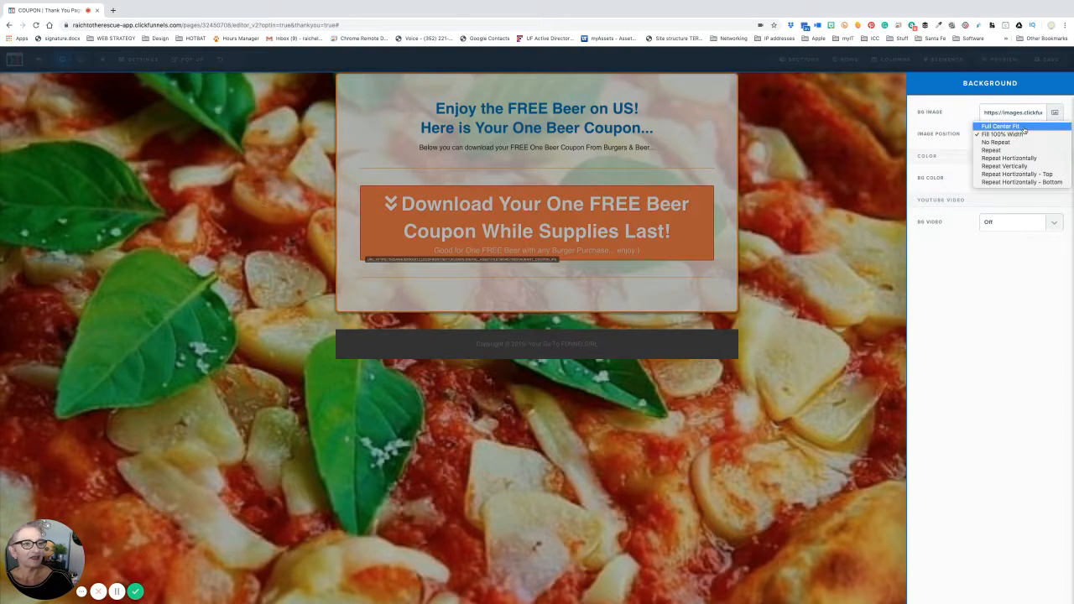
left_click(1023, 128)
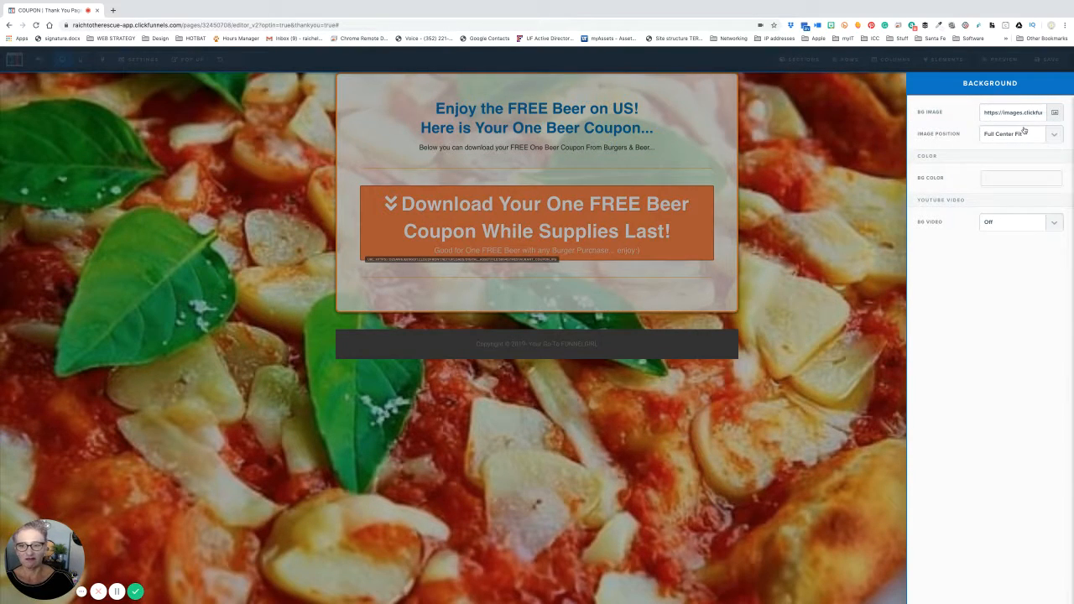
left_click(1053, 133)
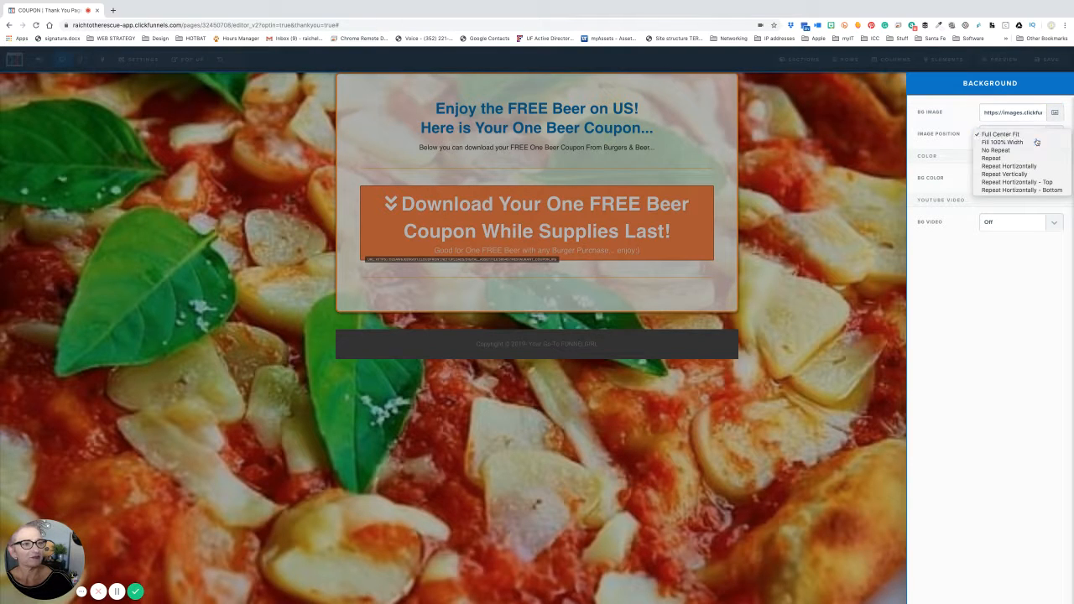
left_click(1037, 142)
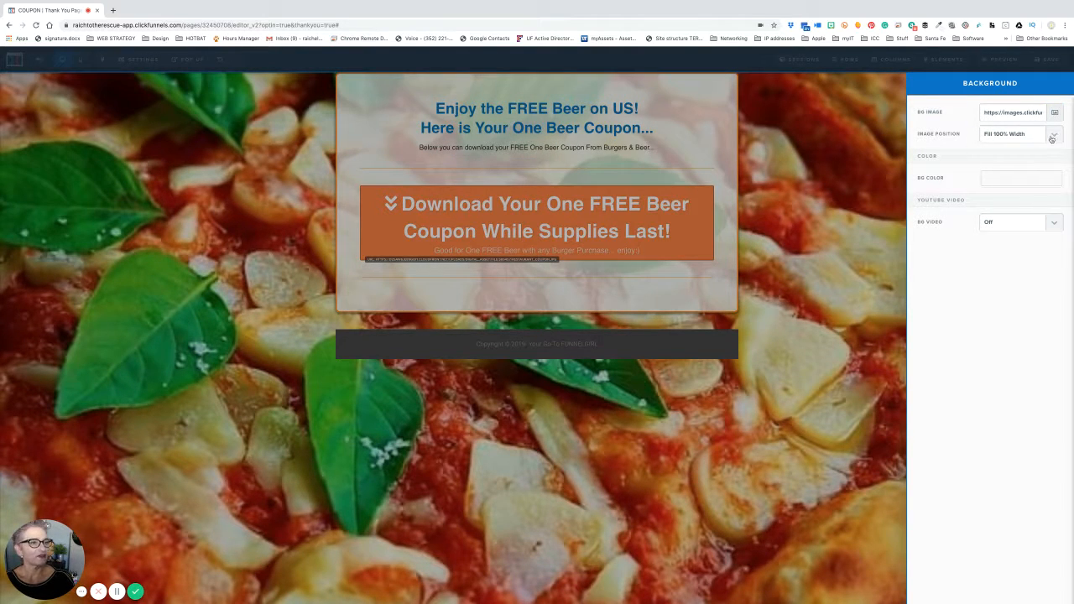
left_click(1052, 136)
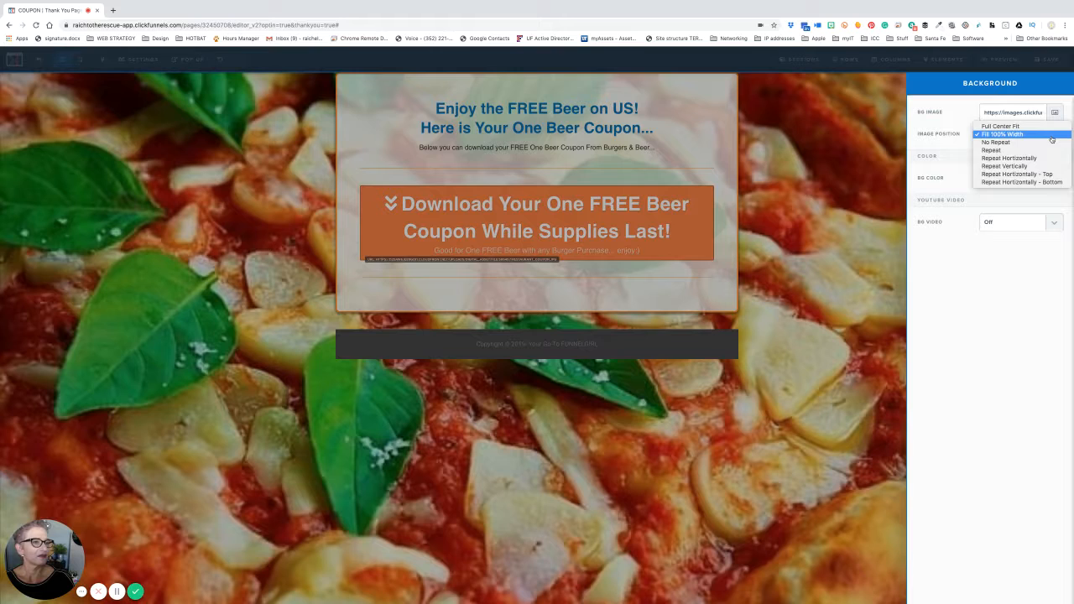
left_click(1052, 136)
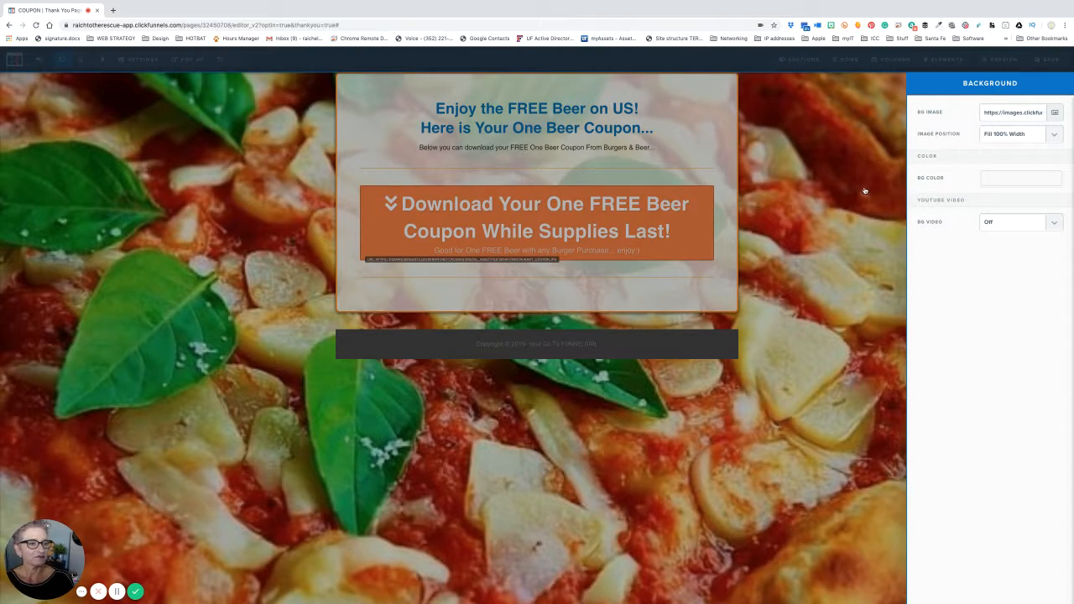
left_click(823, 212)
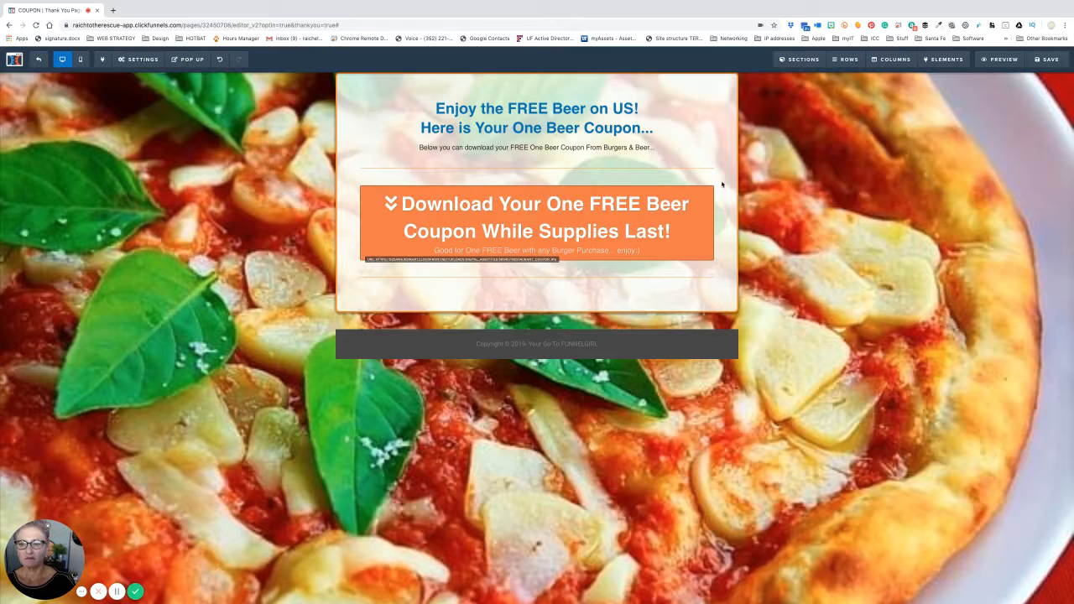
- Make the headline text dark grey #2d2d2d, then select 'Burgers & Beer...' in the subtitle
left_click(624, 118)
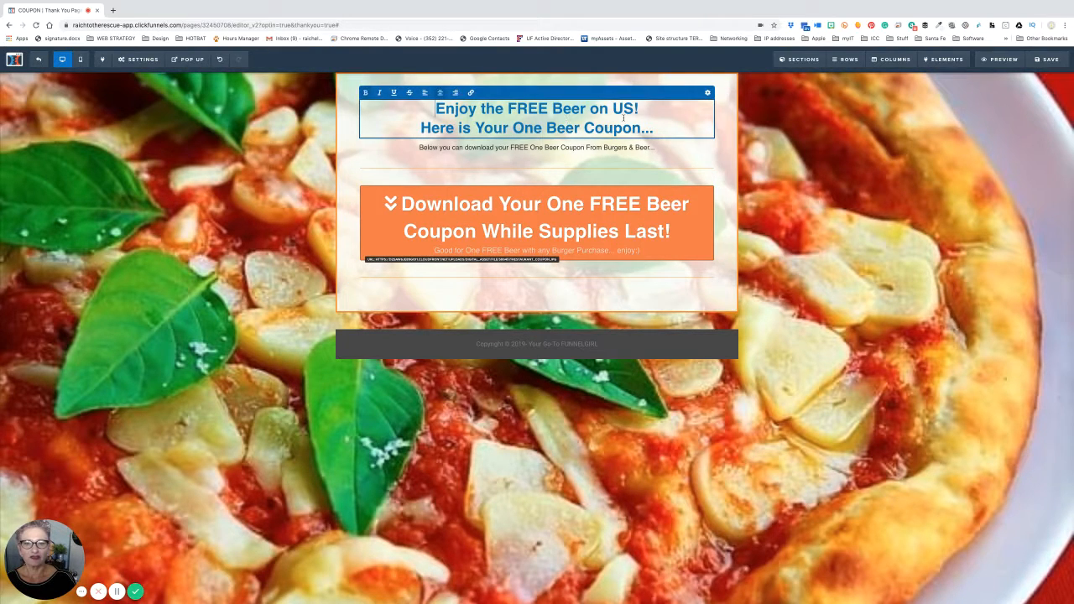
left_click(707, 92)
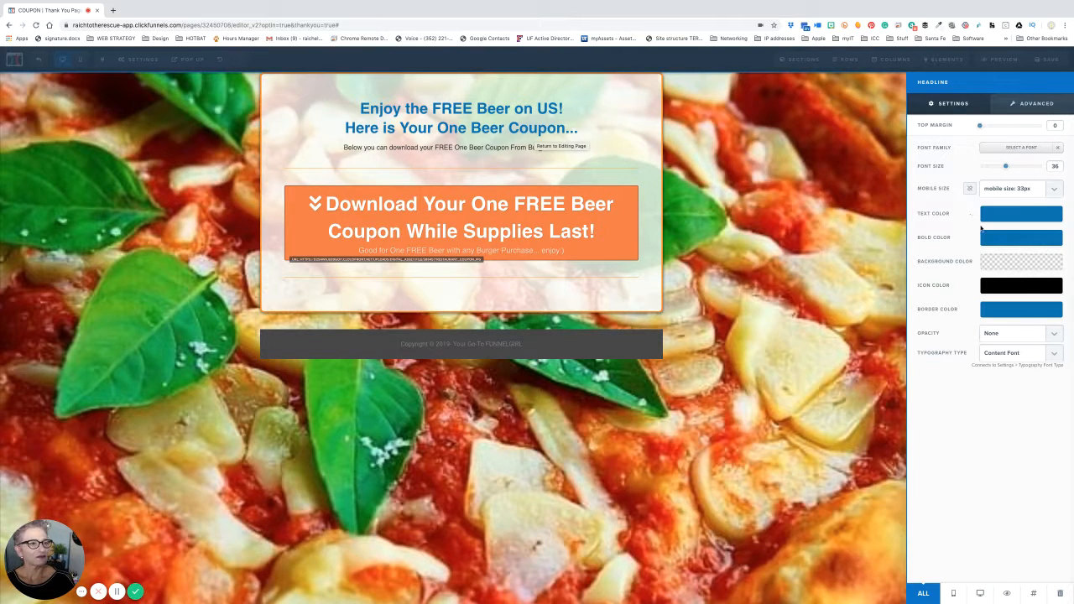
left_click(1000, 217)
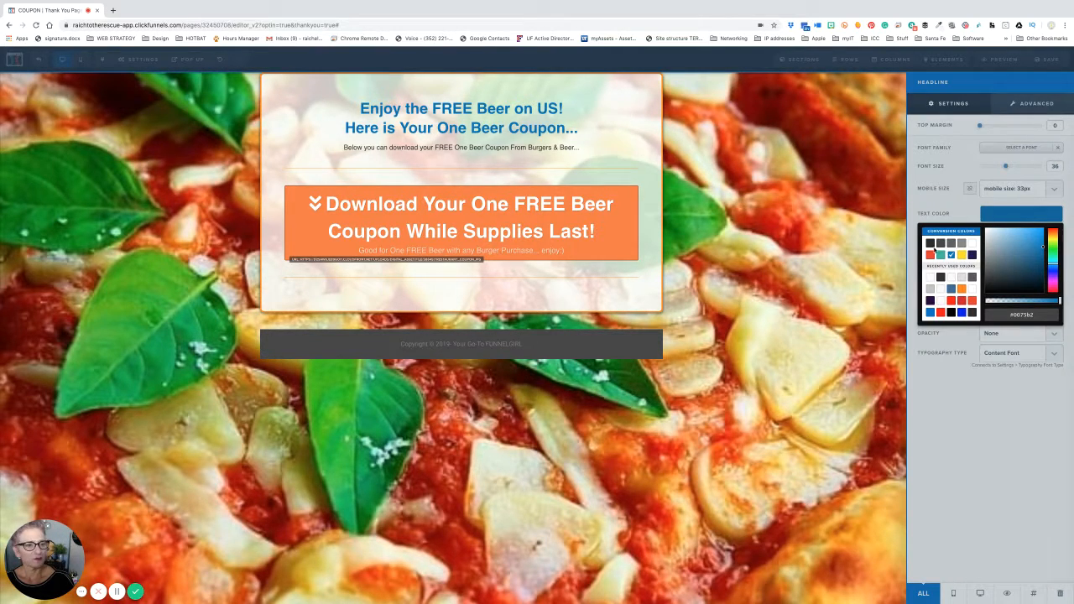
left_click(930, 244)
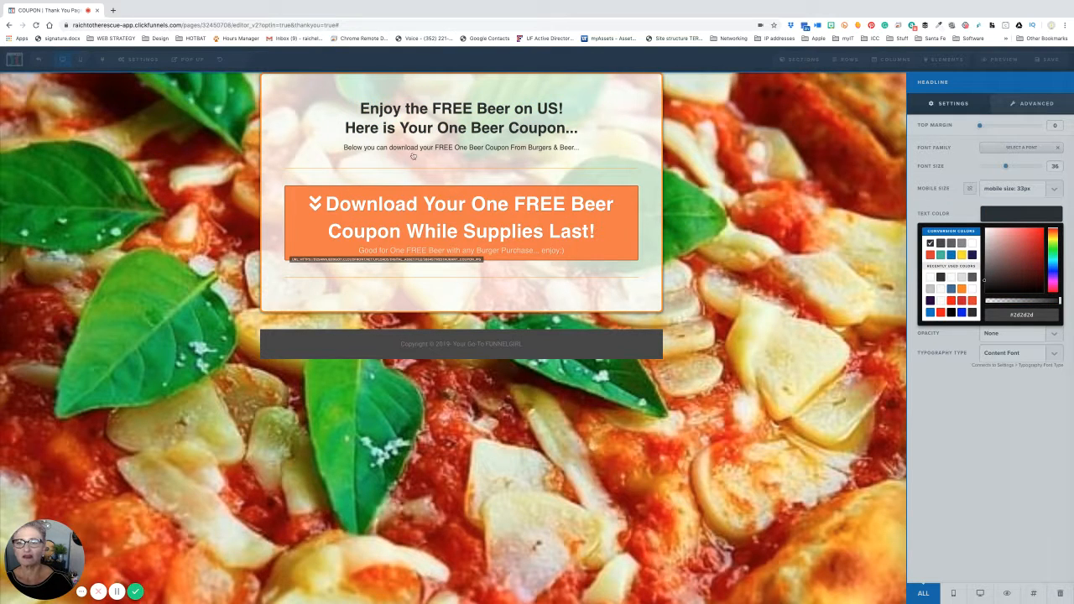
left_click(564, 163)
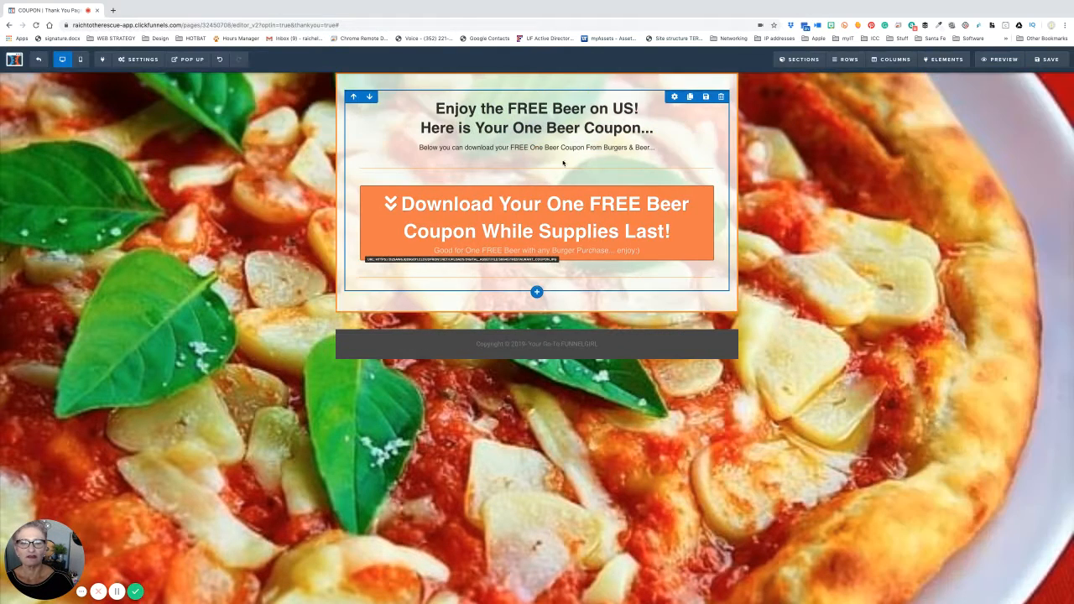
left_click(604, 149)
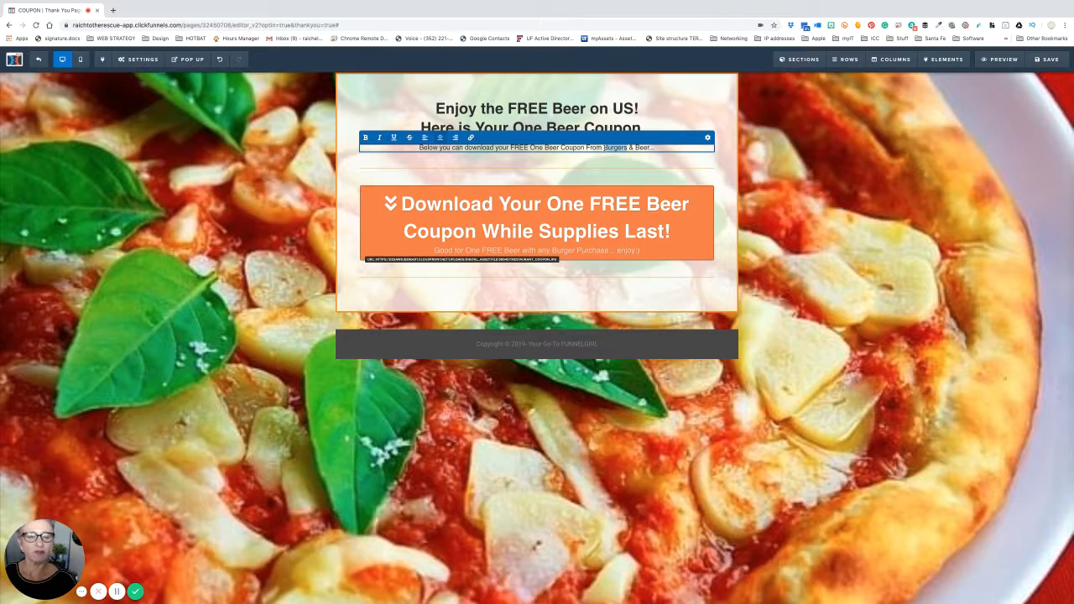
left_click_drag(604, 147, 653, 148)
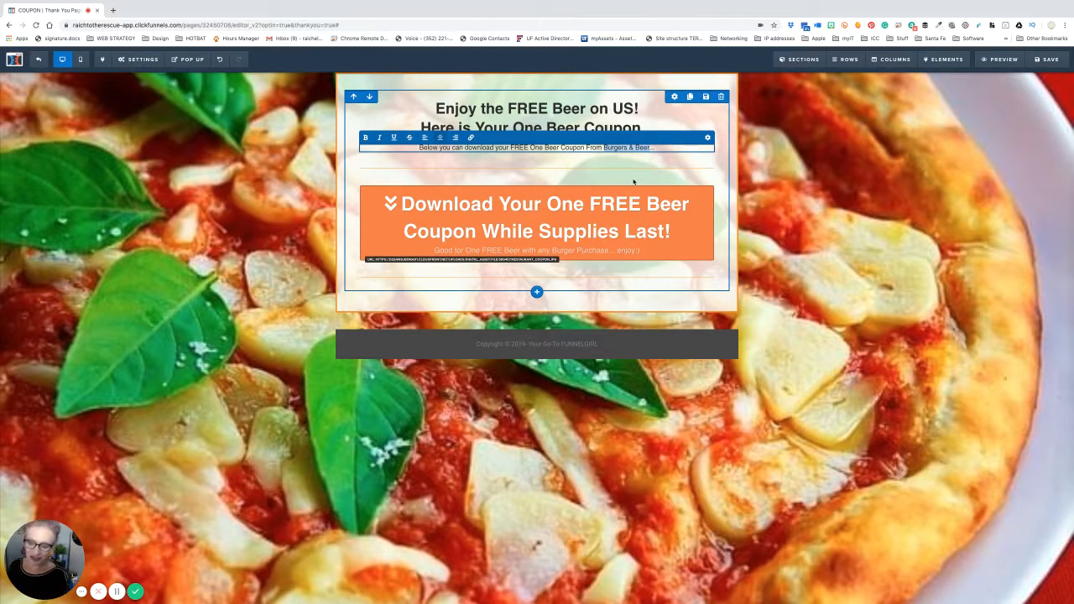
- Replace 'Burgers & Beer' in the subtitle with 'Anthony's Place'
type("Anthony's")
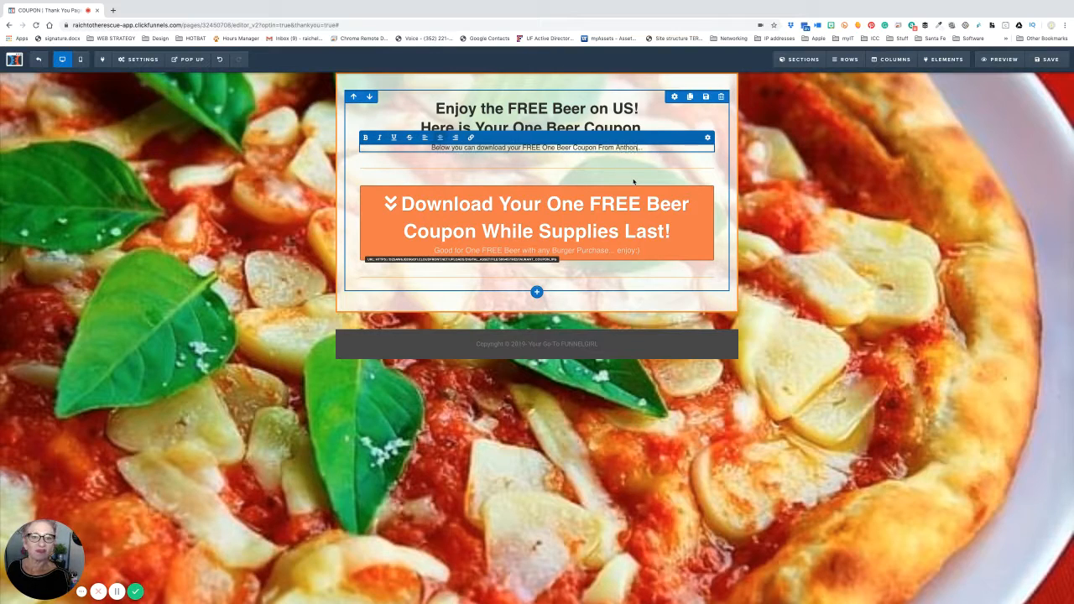
type(" Place")
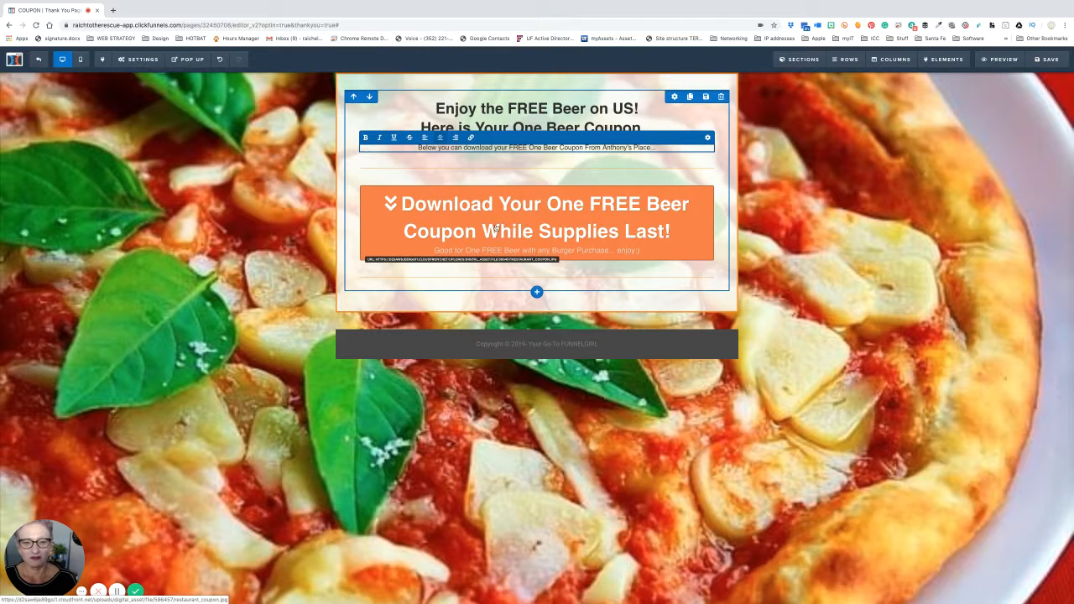
left_click(569, 253)
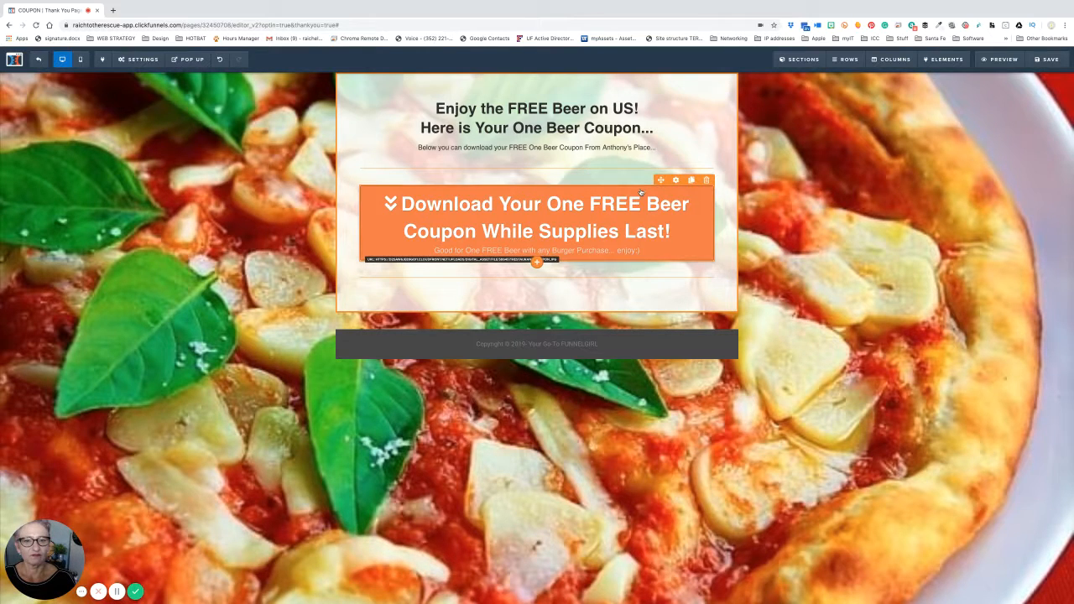
left_click(681, 184)
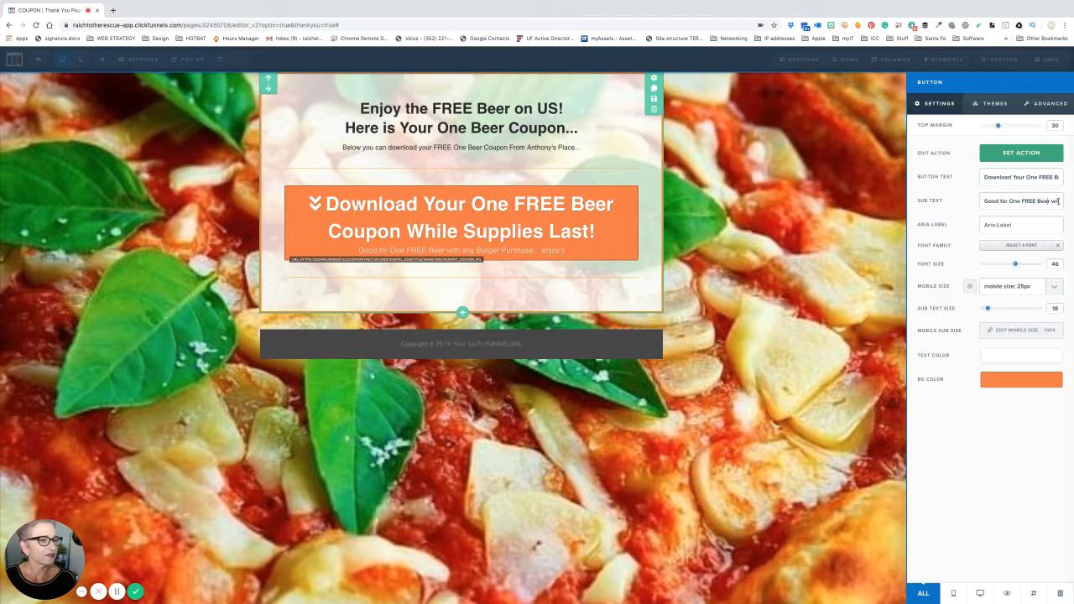
- Change the button's sub text to read 'XL Pizza Purchase'
left_click(1045, 202)
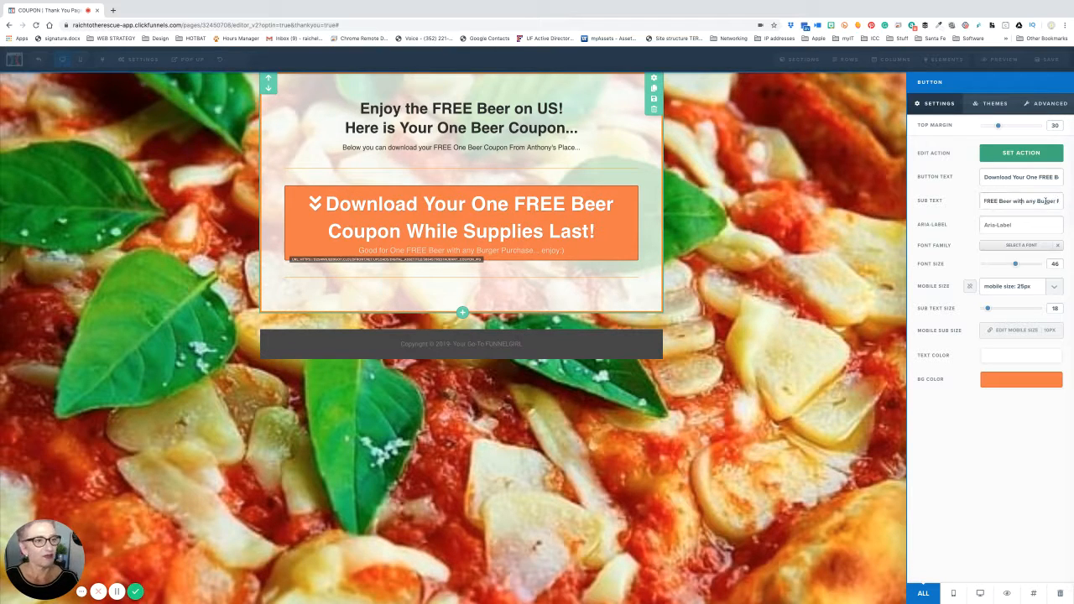
double_click(1046, 201)
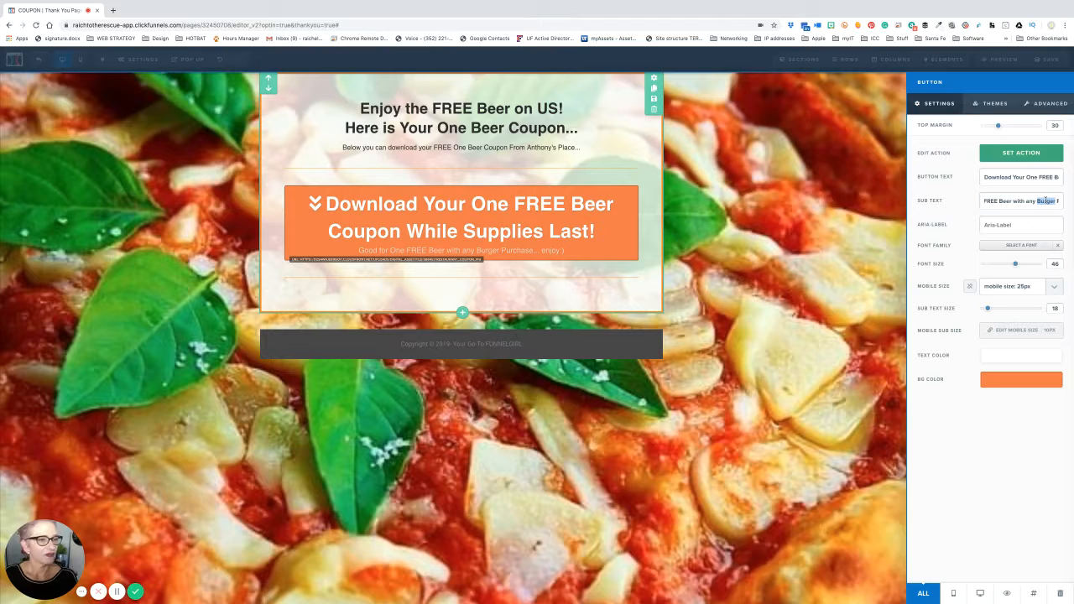
type("Z")
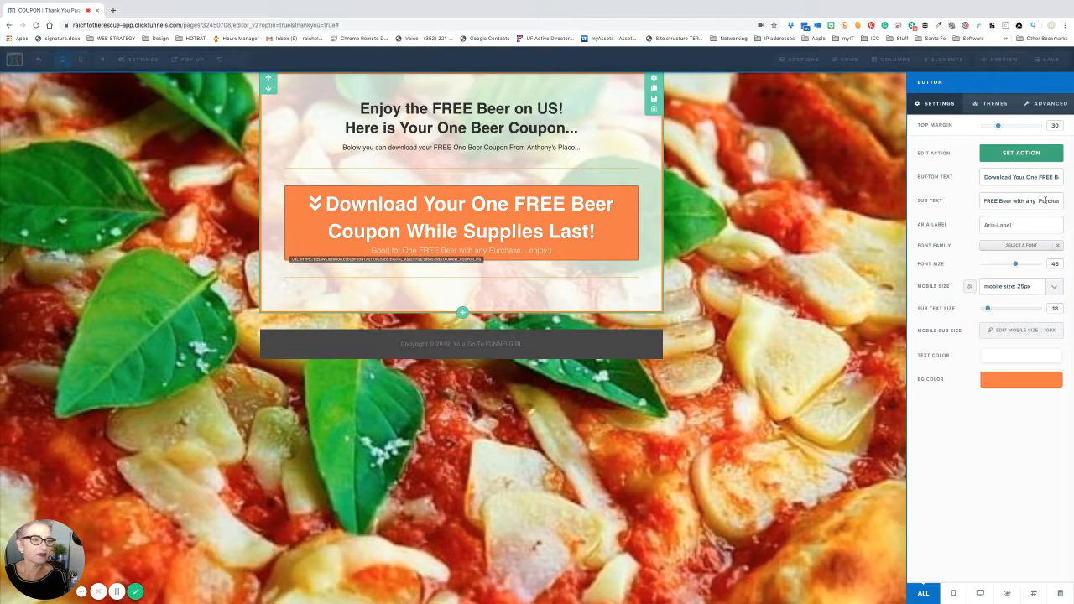
key("BackSpace")
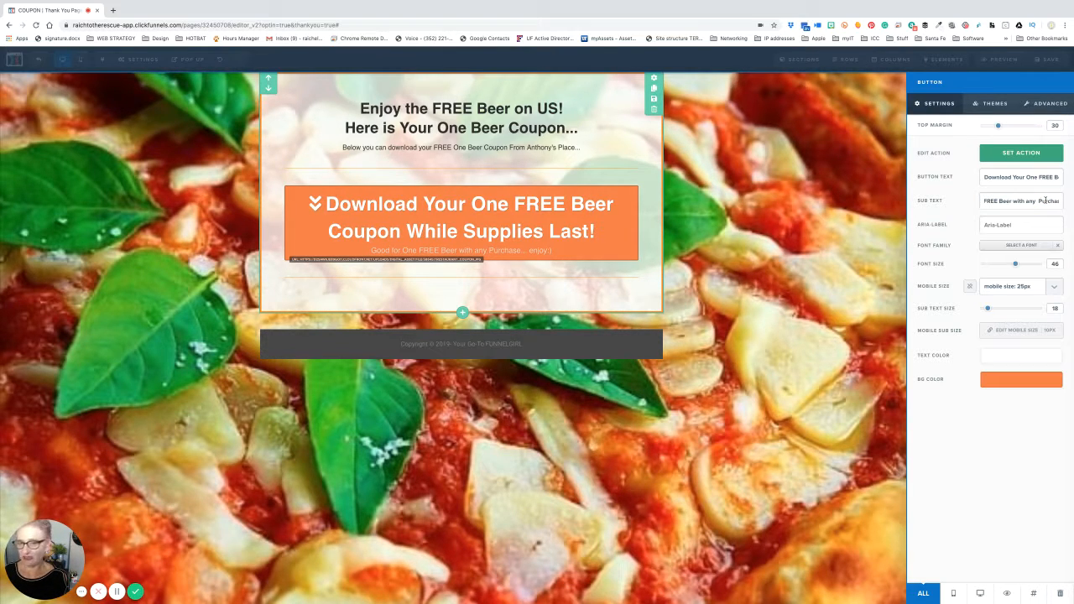
type("XL")
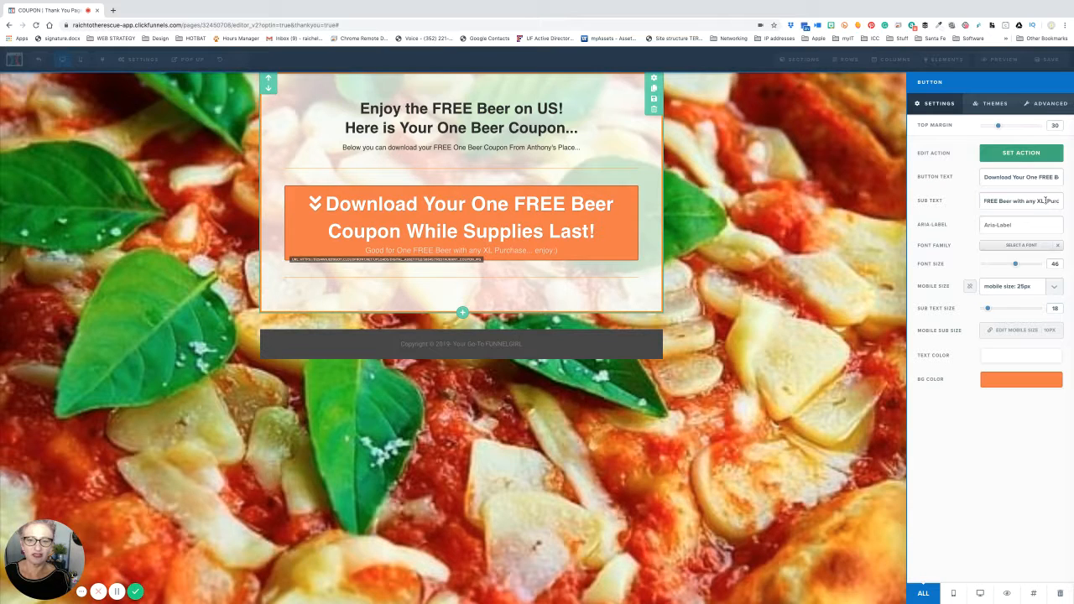
type(" Pizza")
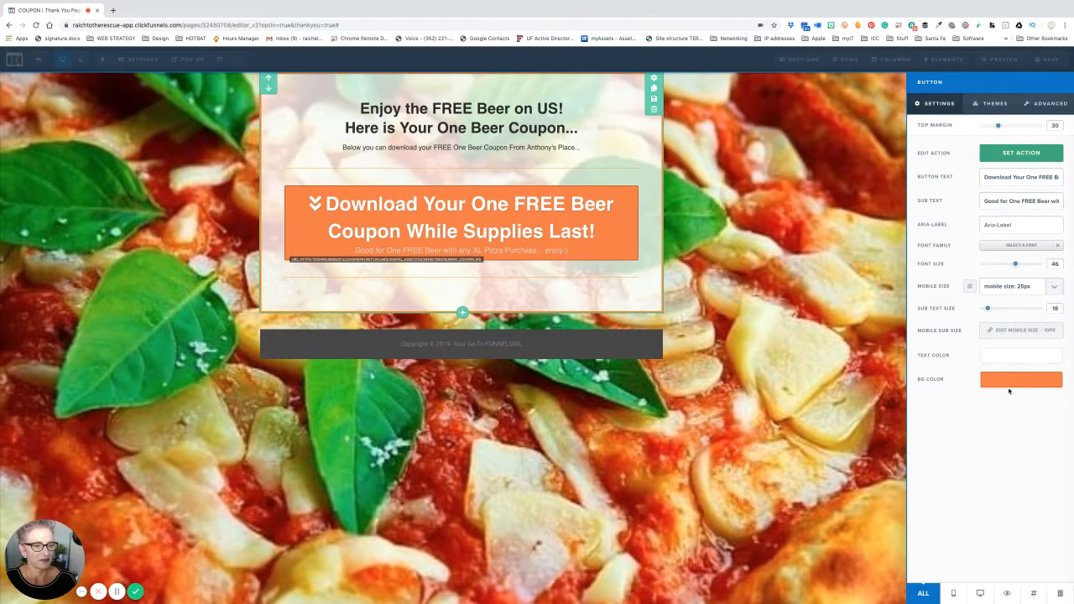
- Set the download button background to red (#e43b2c)
left_click(1011, 384)
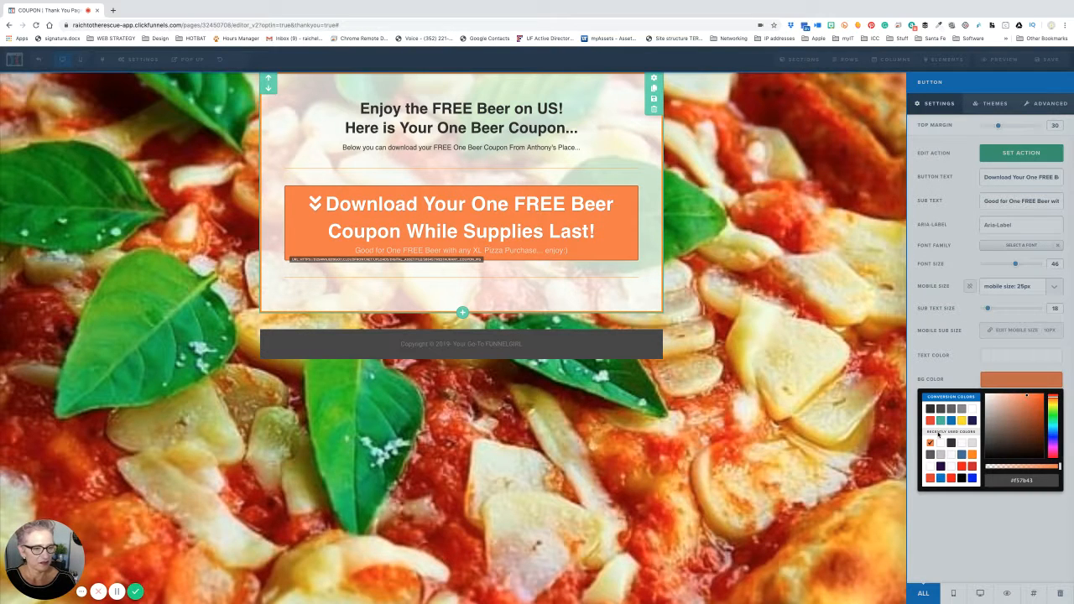
left_click(931, 423)
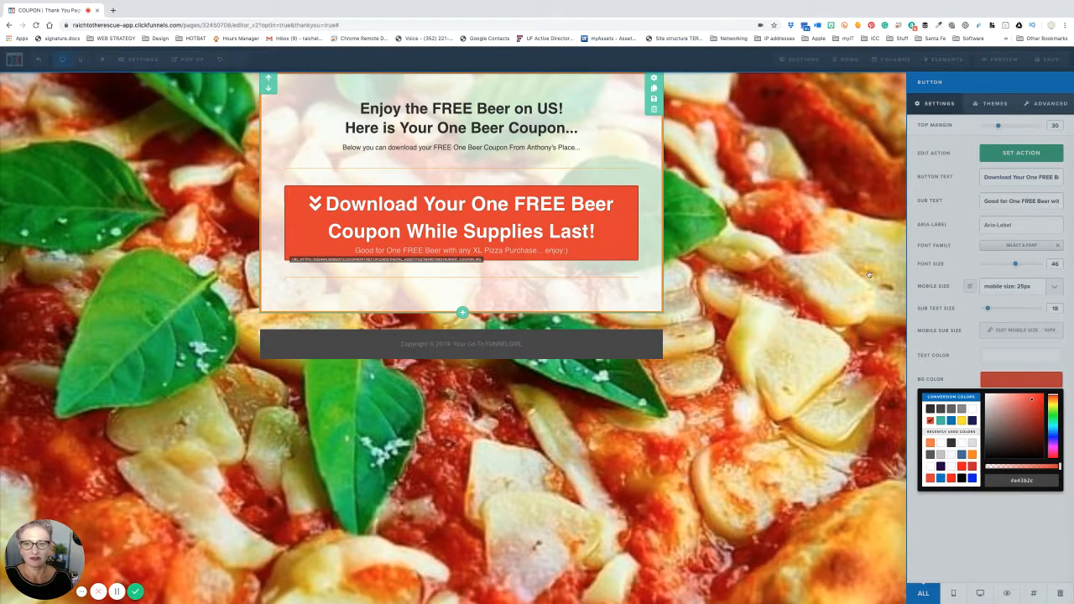
left_click(729, 317)
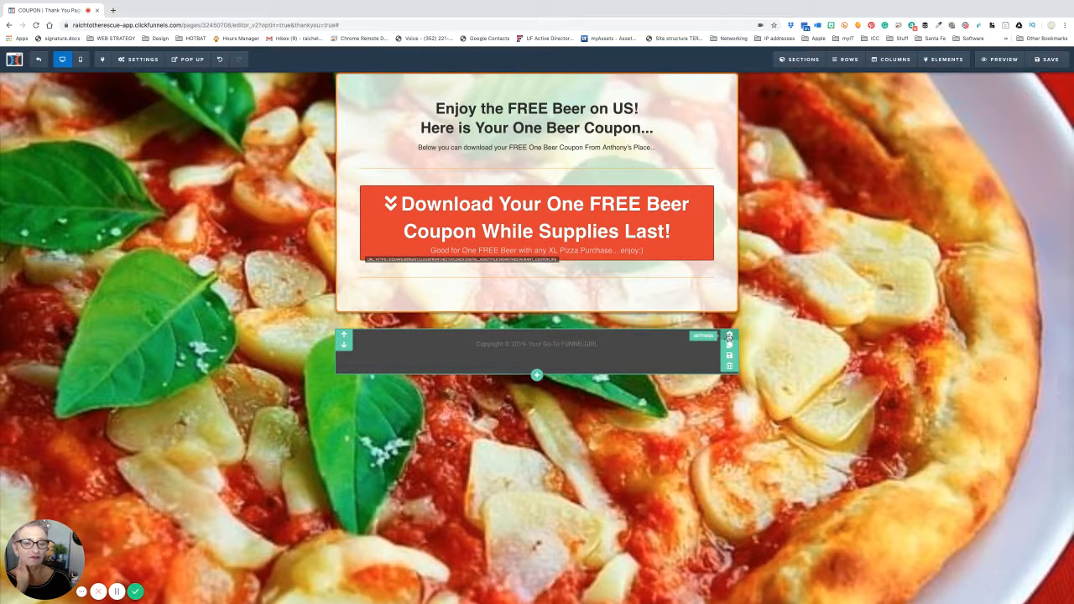
- Add a Full Width section at the bottom of the page below the copyright line
right_click(729, 336)
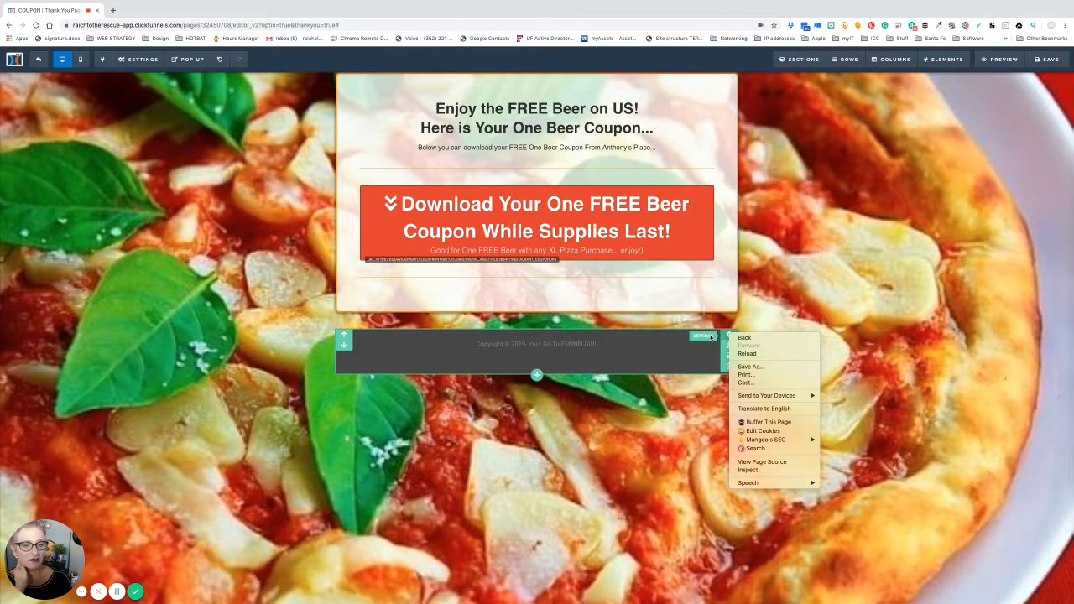
key("Escape")
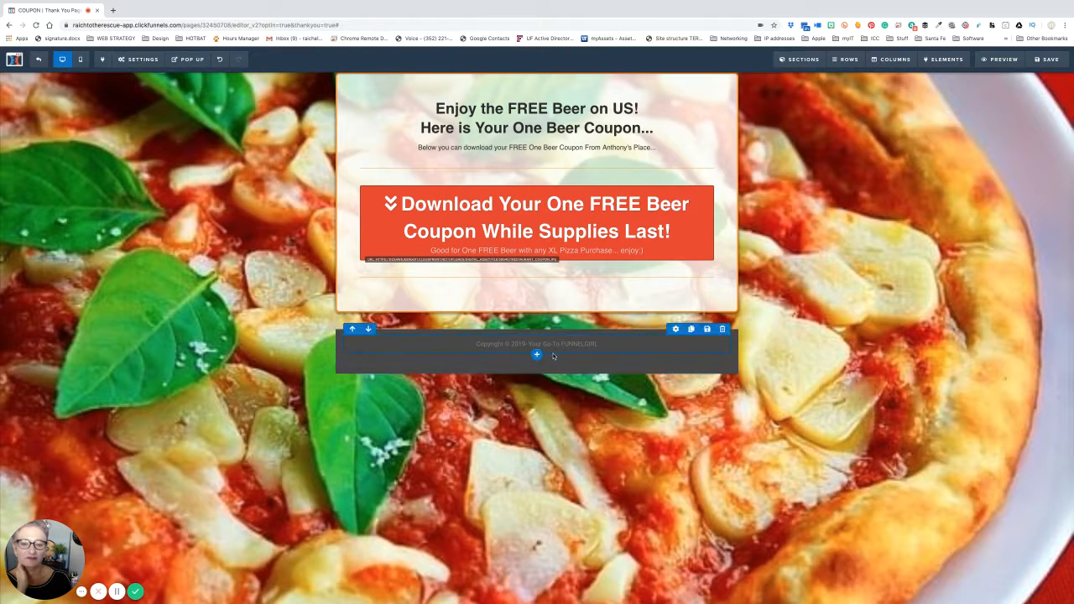
left_click(538, 375)
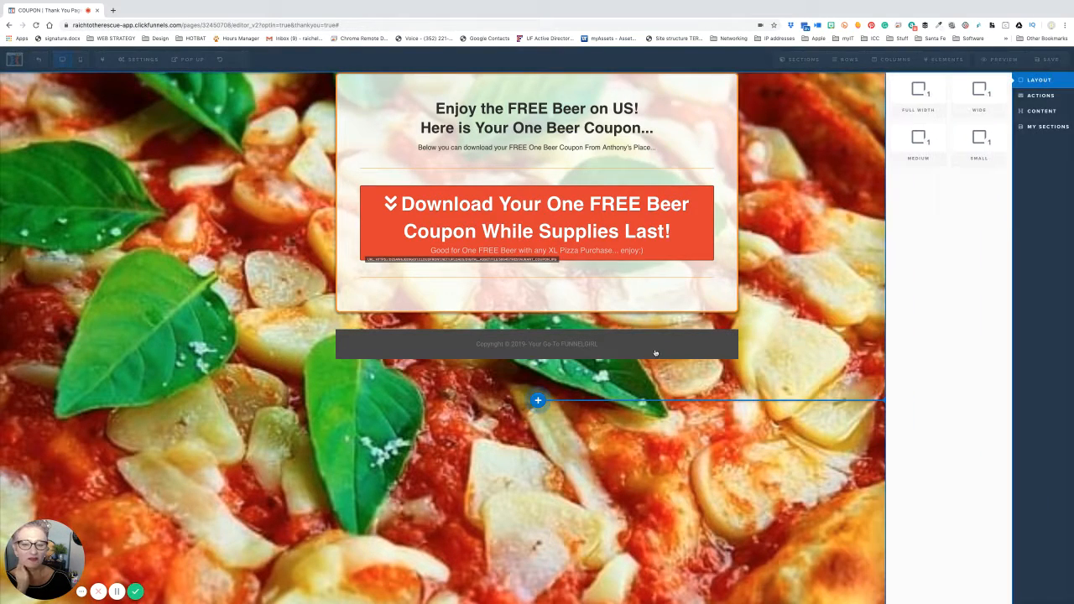
left_click(921, 97)
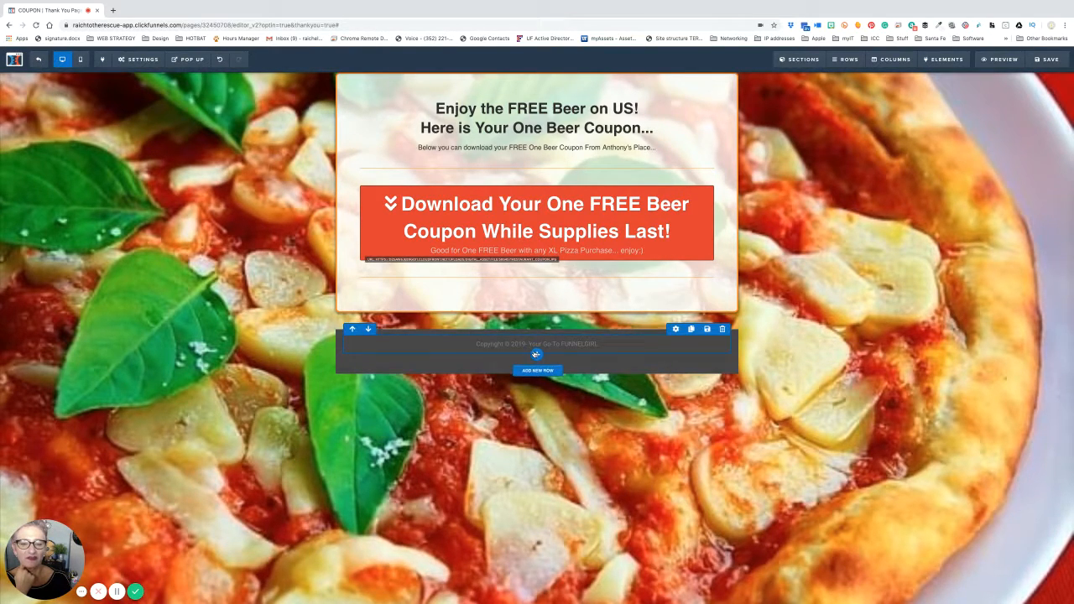
- Insert the saved 'Footer with links' row from My Rows into the new section
left_click(538, 369)
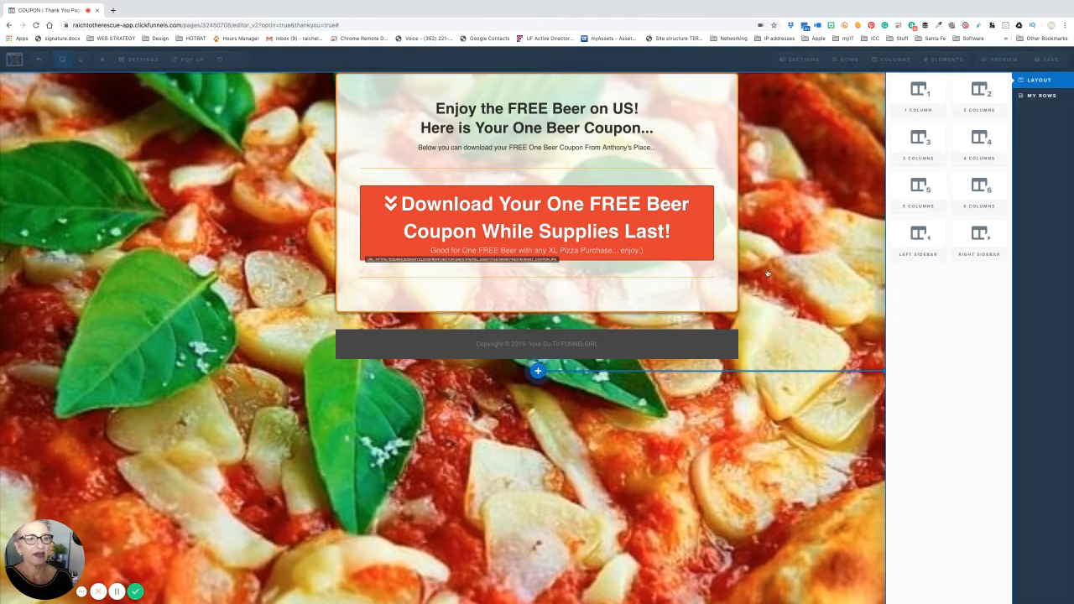
left_click(1037, 97)
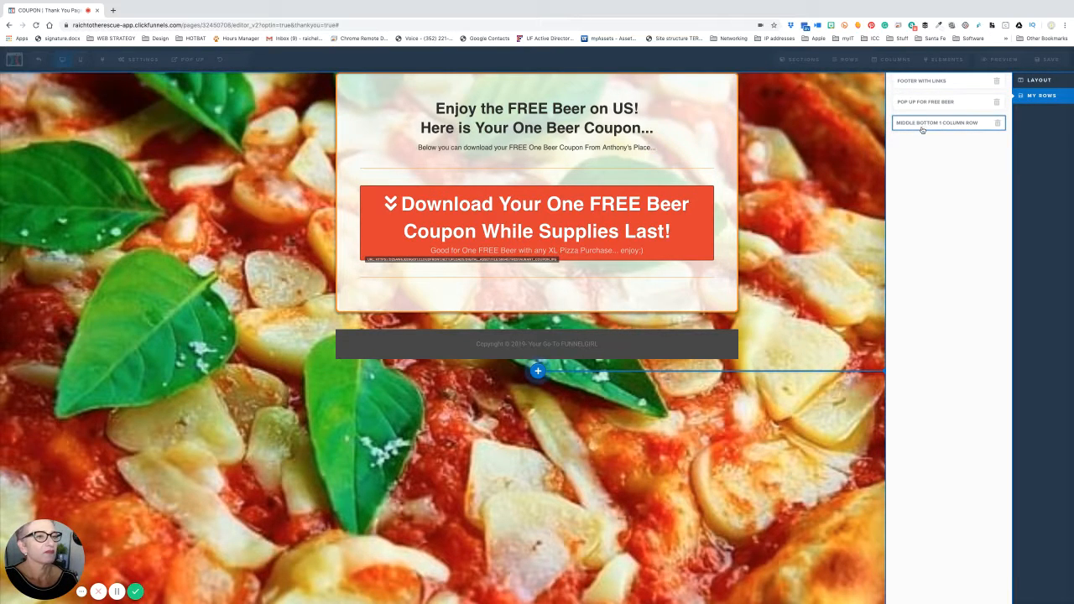
left_click(924, 85)
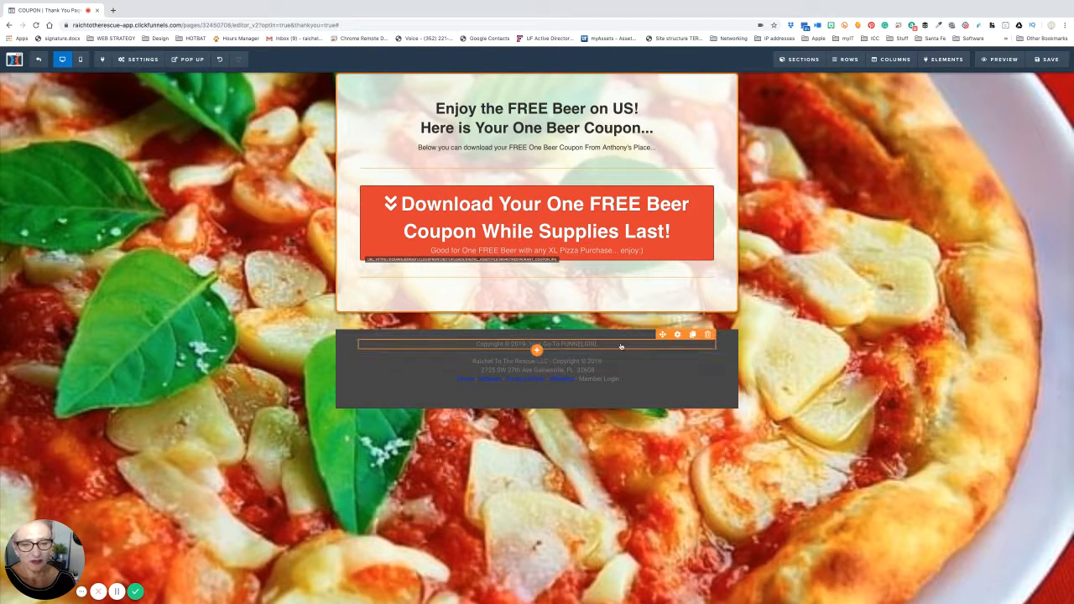
- Delete the old copyright text element and then its empty row, confirming both
left_click(708, 334)
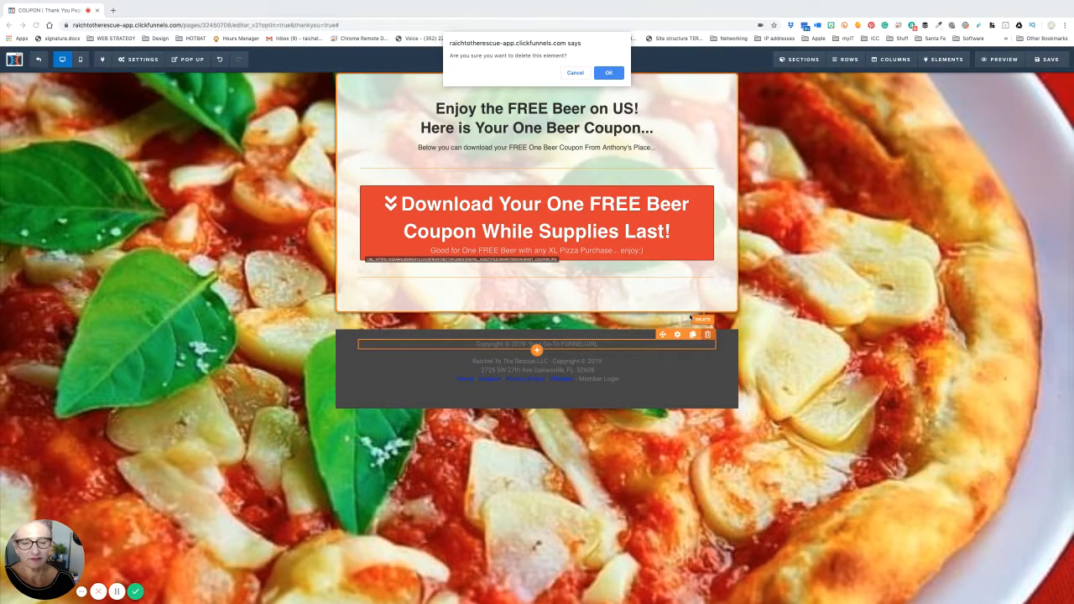
left_click(609, 73)
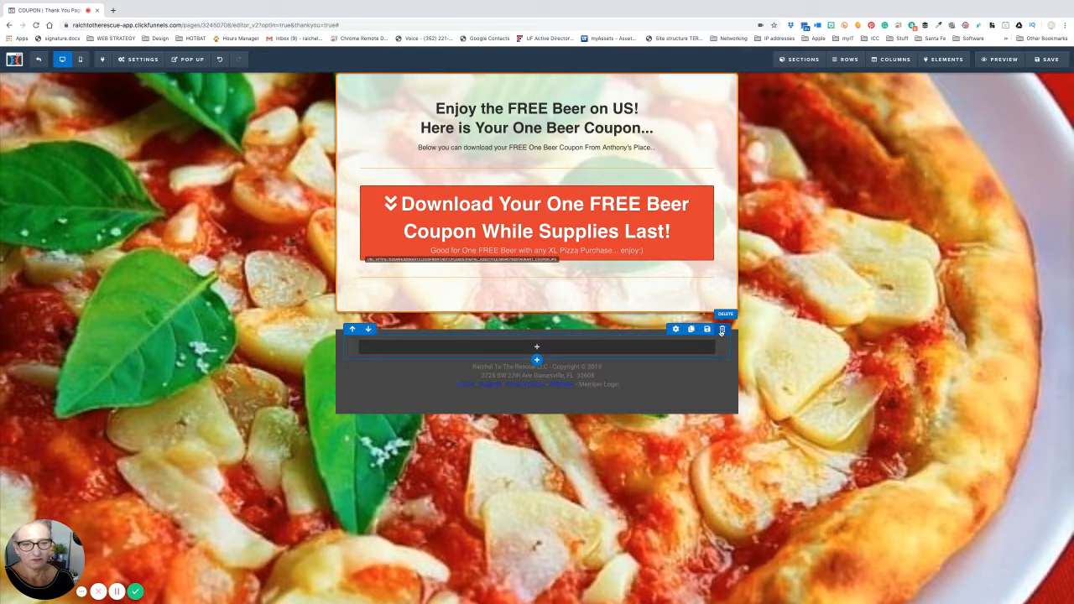
left_click(721, 330)
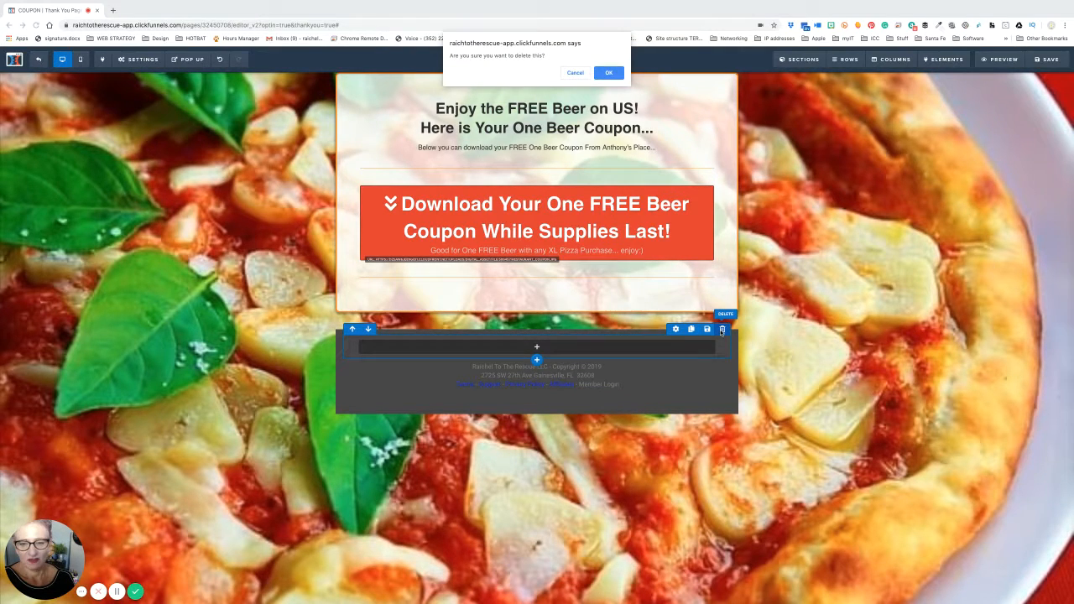
left_click(615, 73)
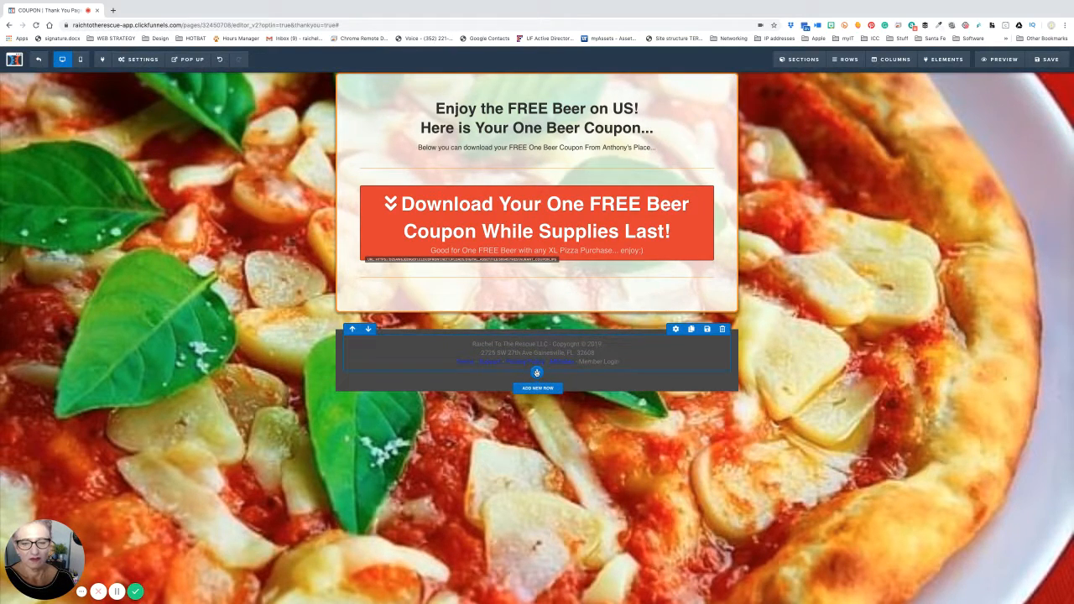
left_click(537, 387)
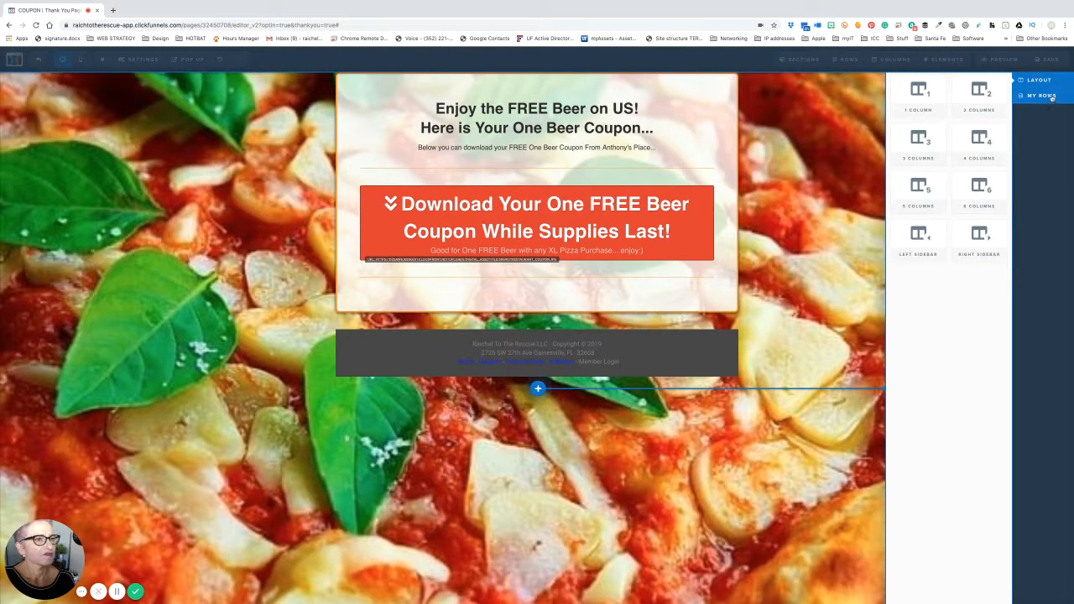
left_click(1040, 97)
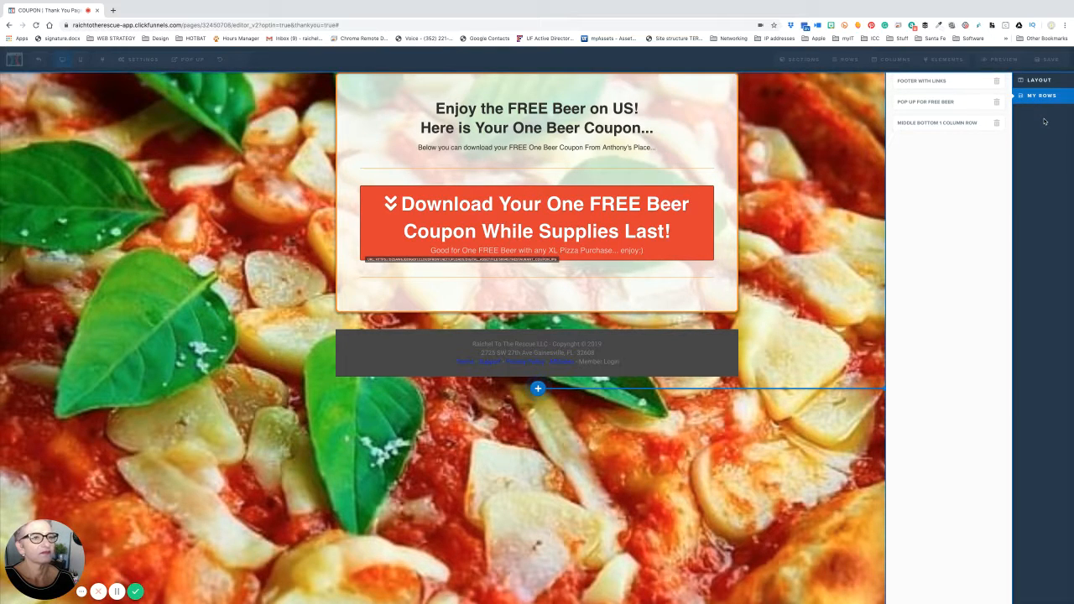
left_click(868, 128)
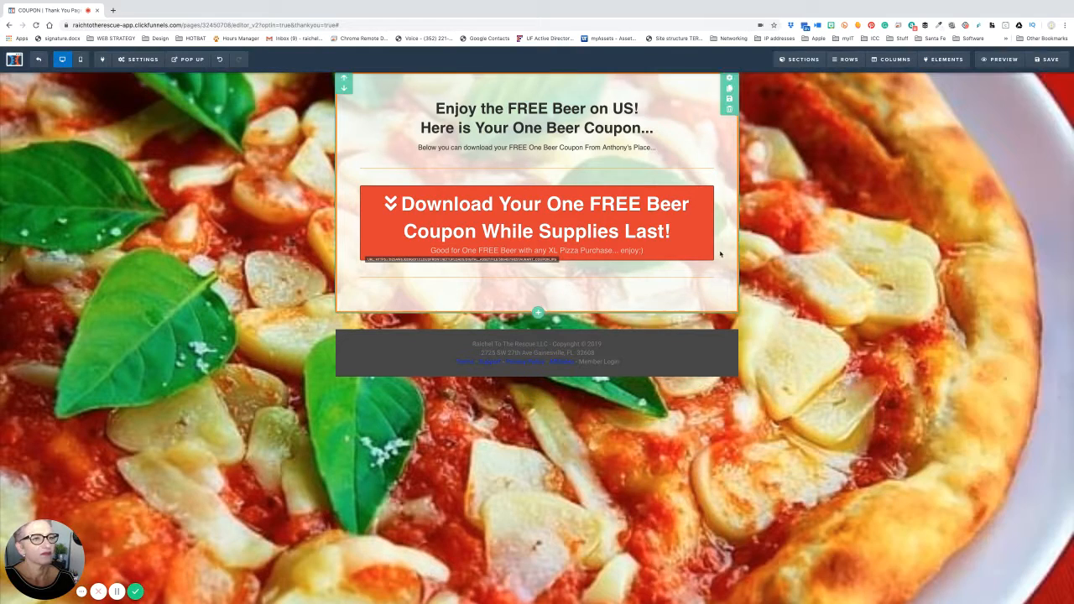
left_click(537, 395)
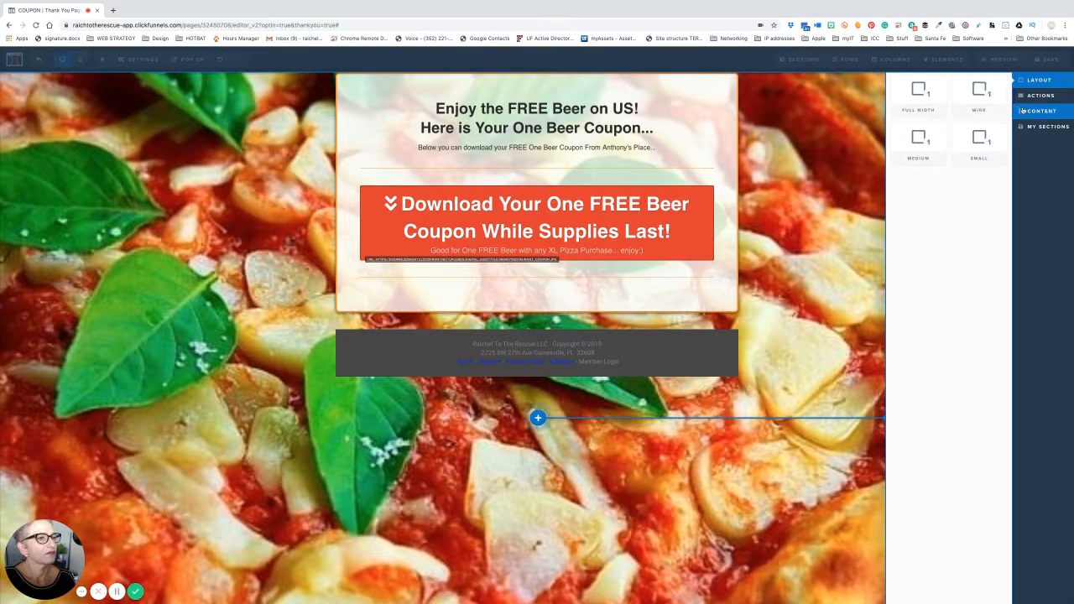
left_click(1046, 128)
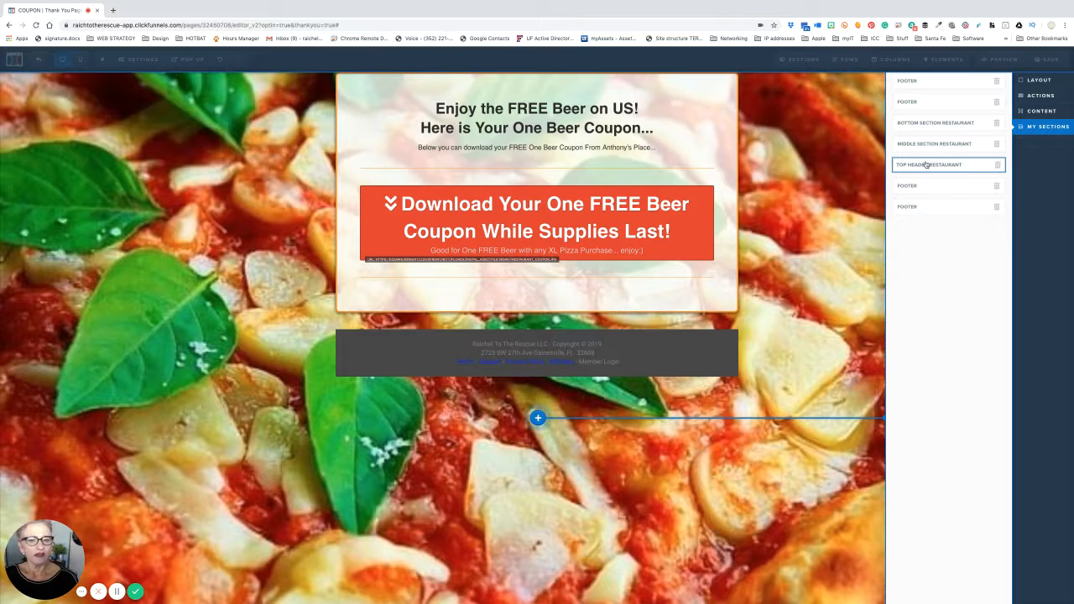
left_click(774, 363)
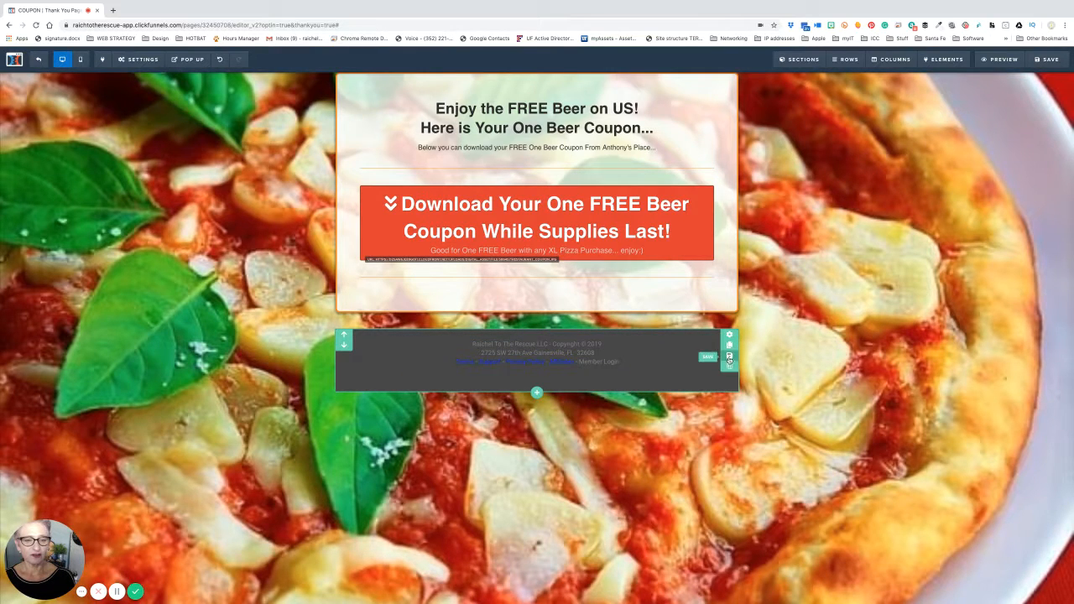
- Delete the footer section, then add a new section below the coupon box from My Sections
left_click(729, 367)
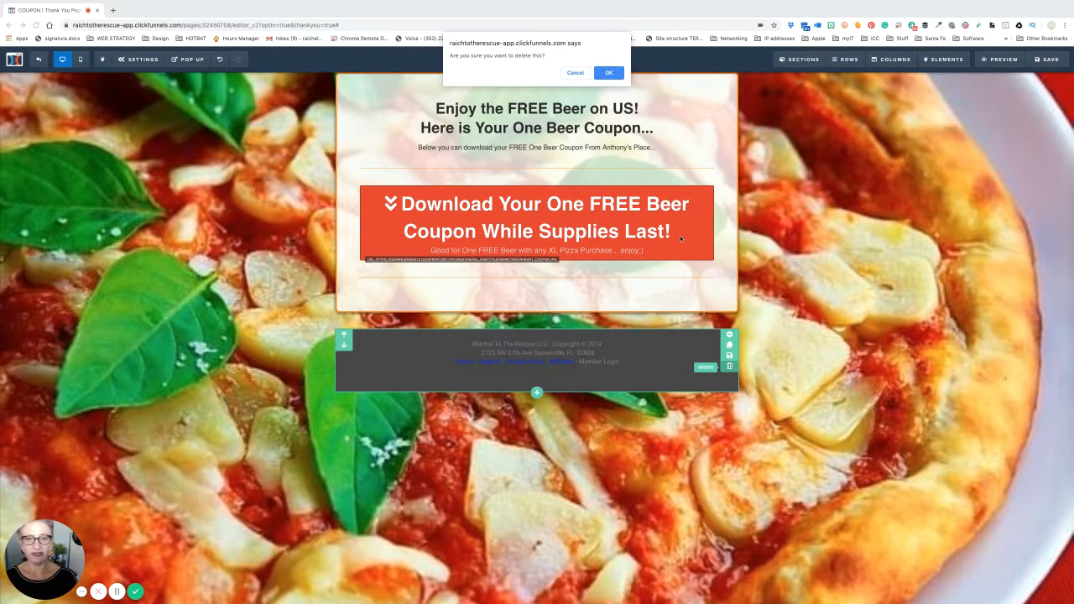
left_click(609, 73)
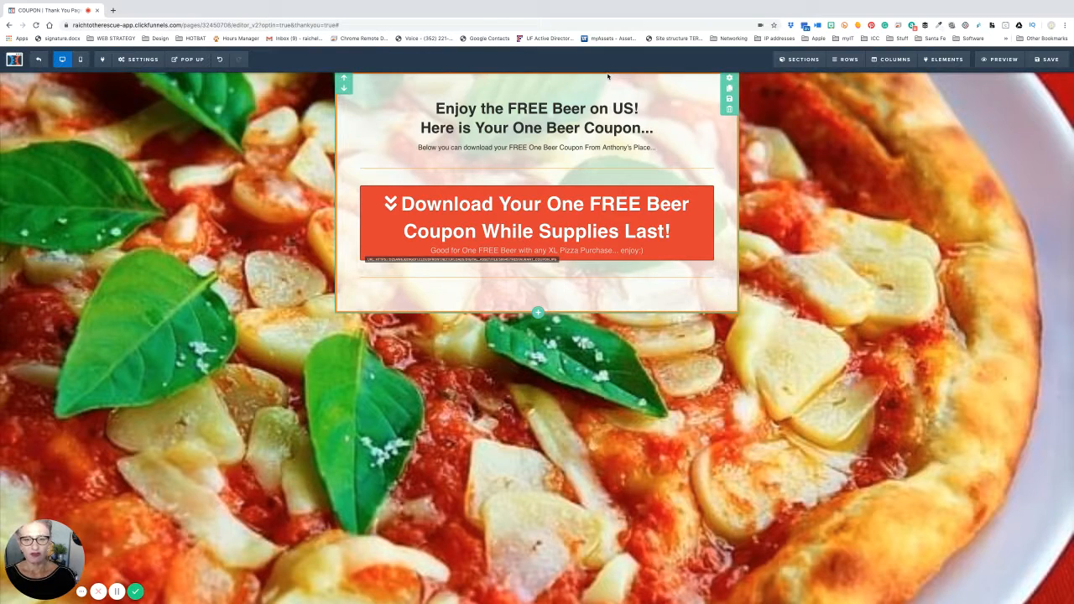
mouse_move(538, 316)
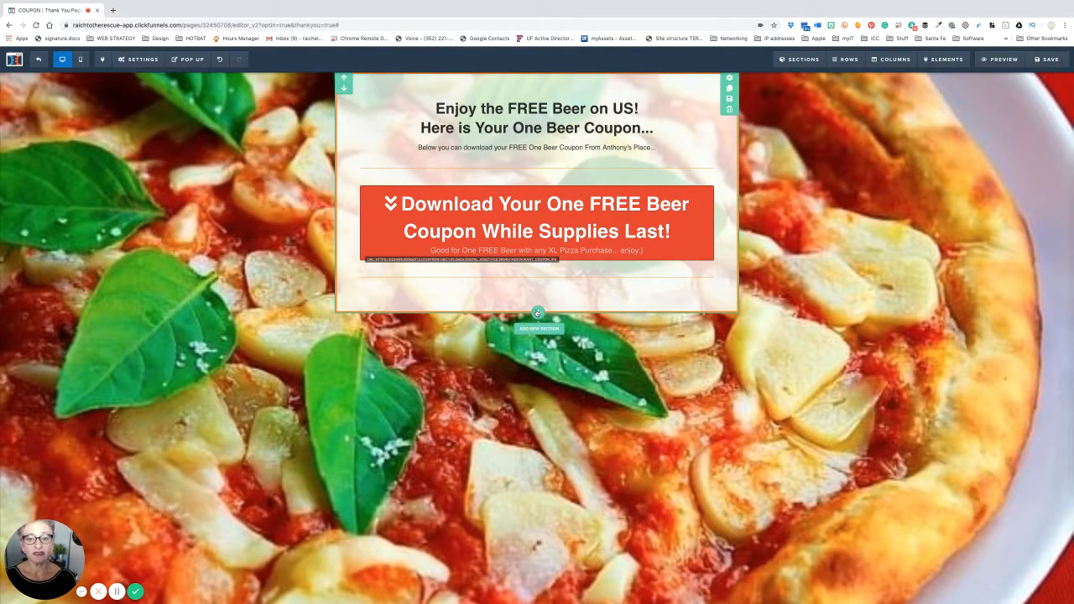
left_click(538, 313)
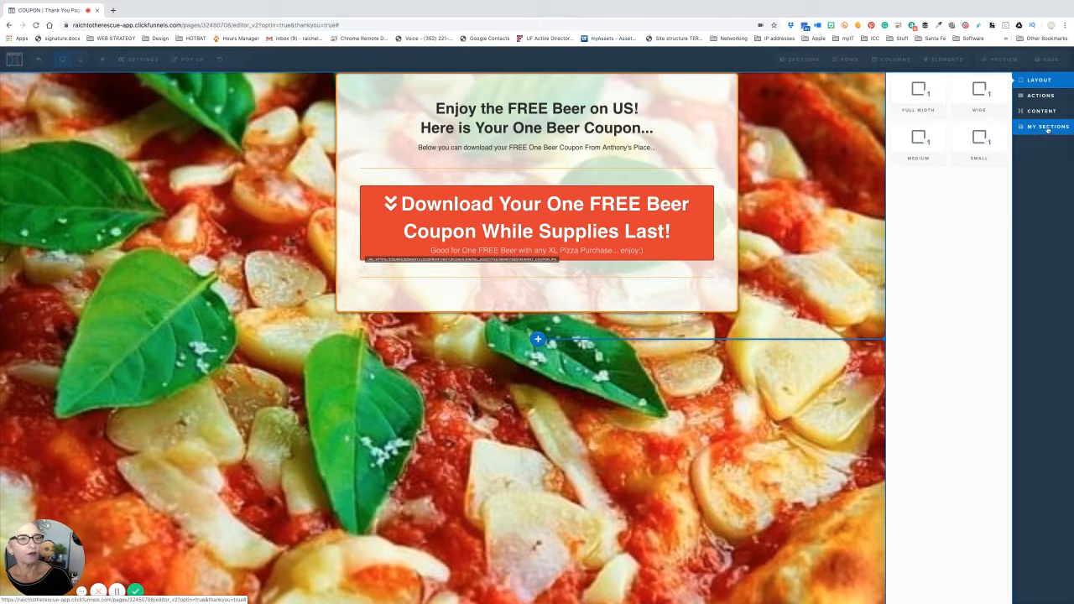
left_click(1042, 129)
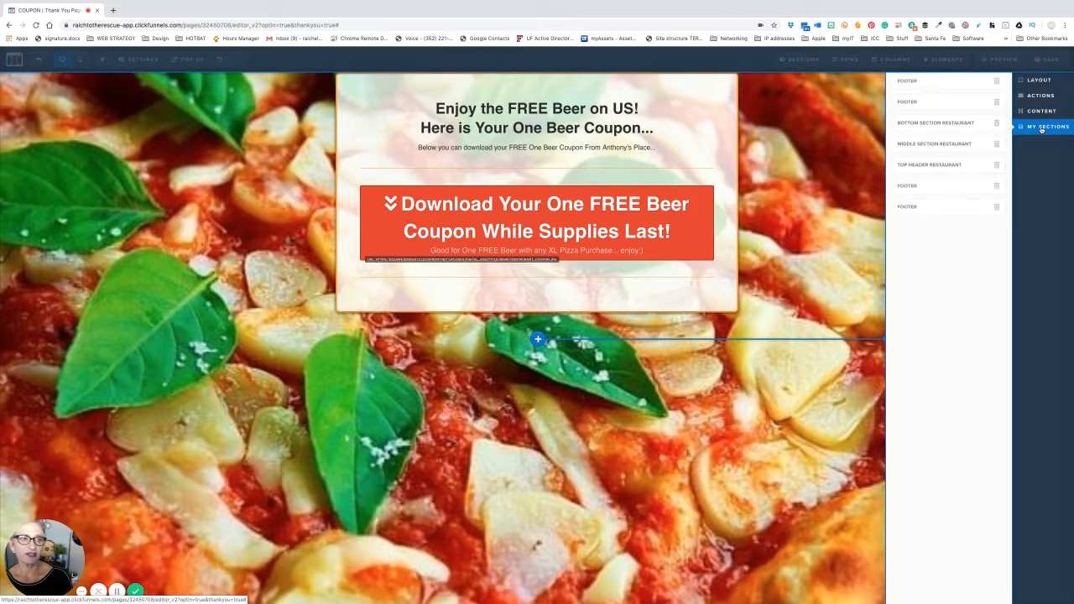
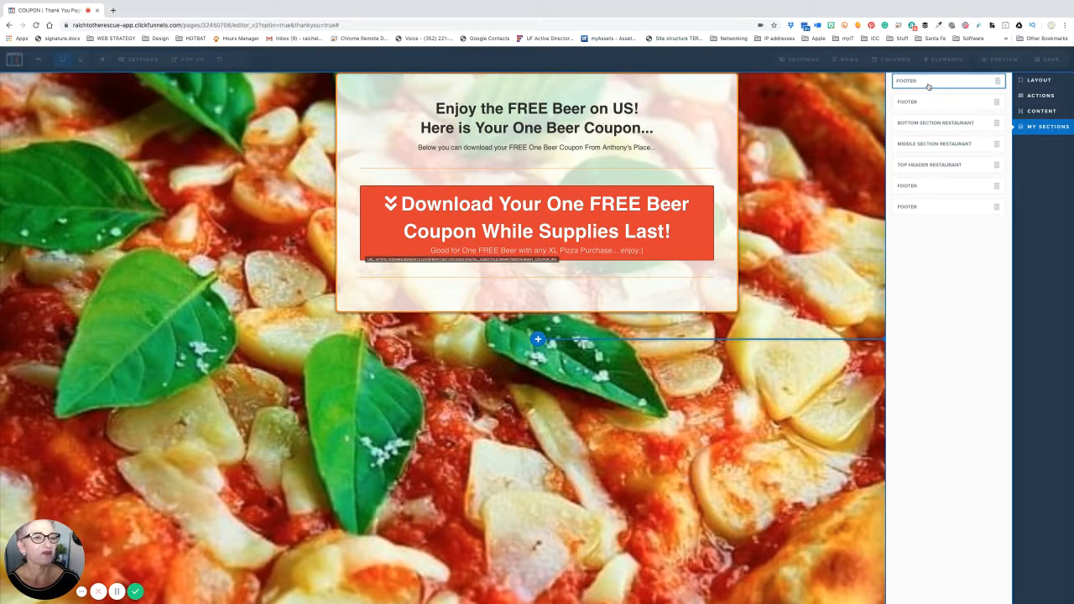
- Insert the first saved Footer section from My Sections below the coupon box
left_click(928, 84)
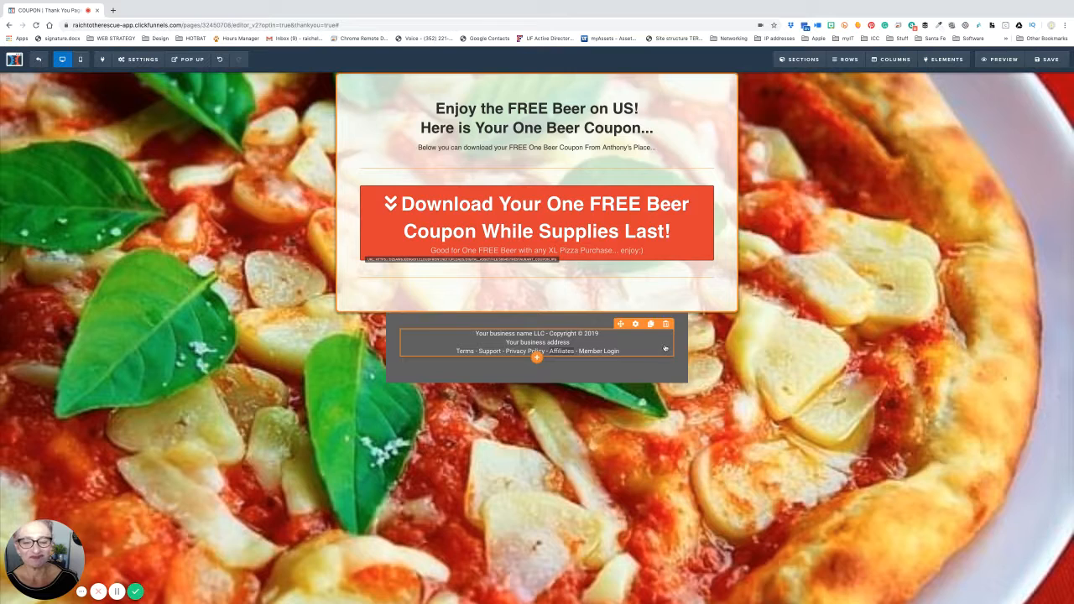
- Open the footer paragraph's settings (Roboto, size 15), leaving the footer text unchanged
left_click(576, 353)
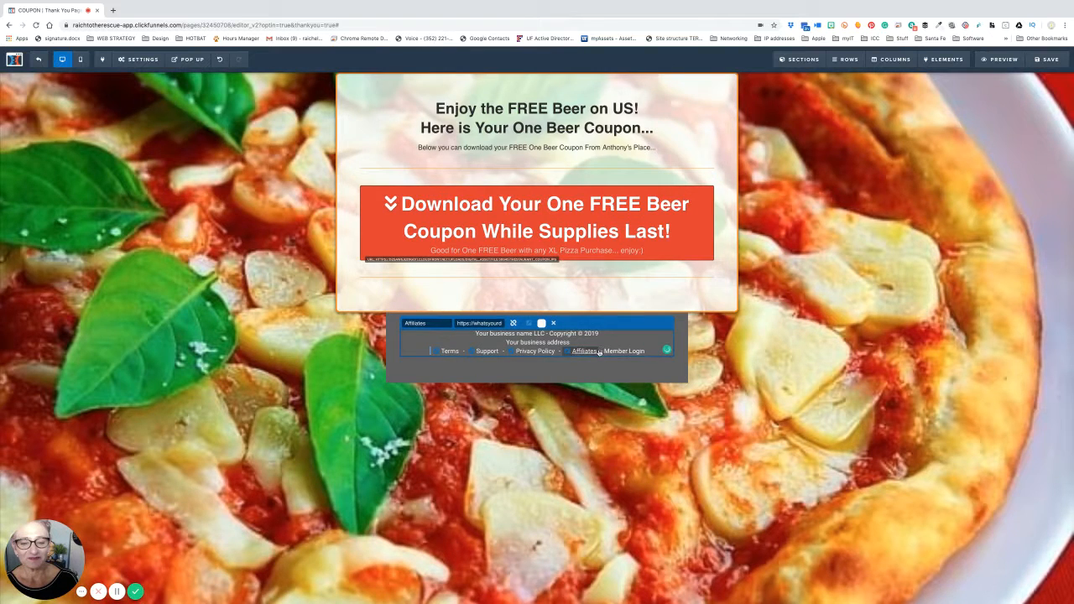
left_click_drag(597, 353, 574, 351)
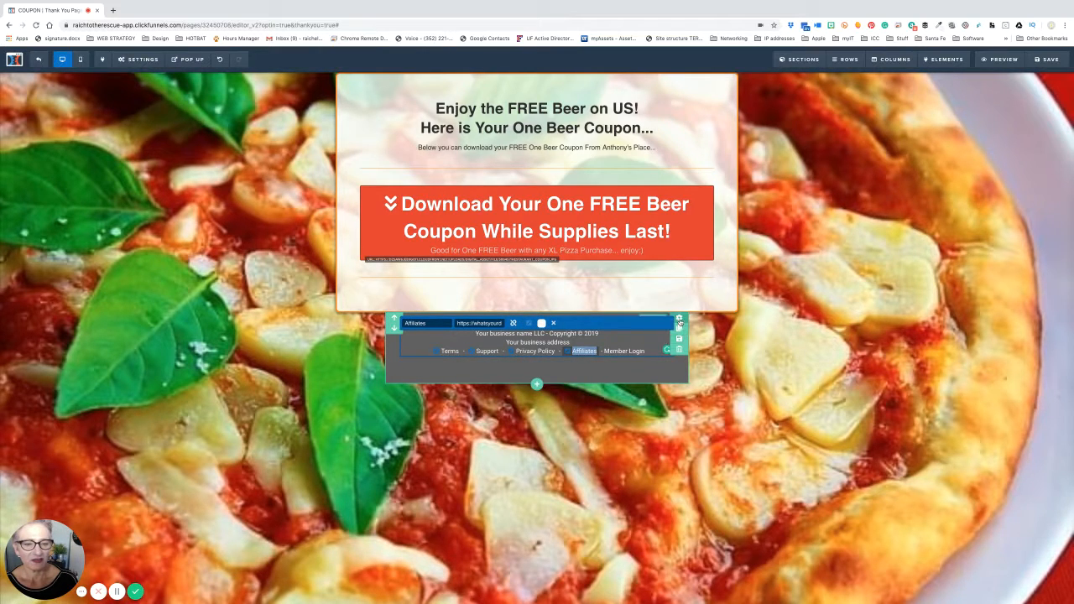
left_click(631, 336)
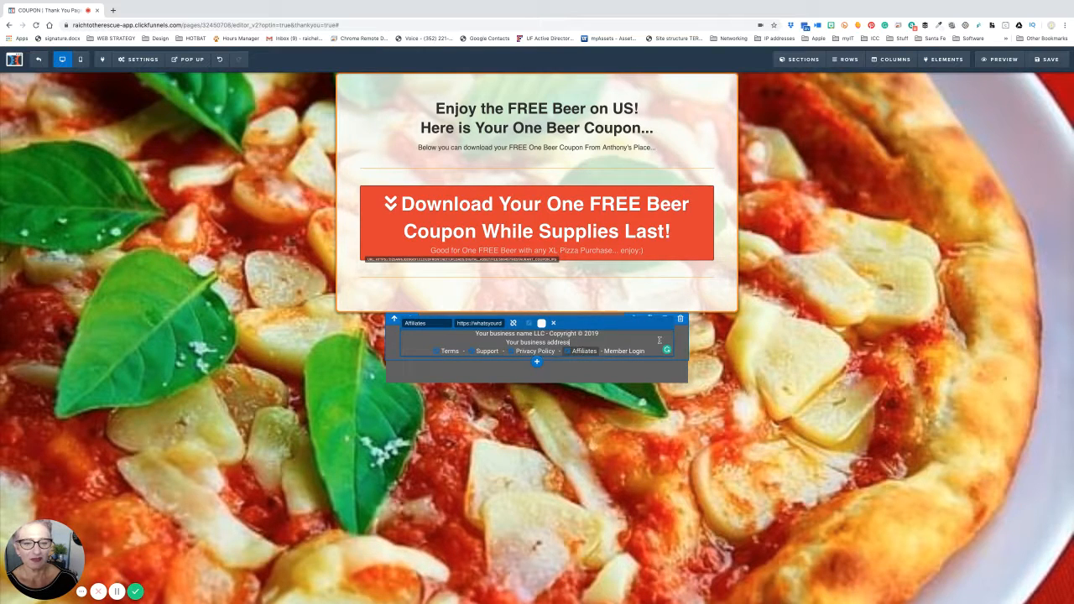
left_click(651, 366)
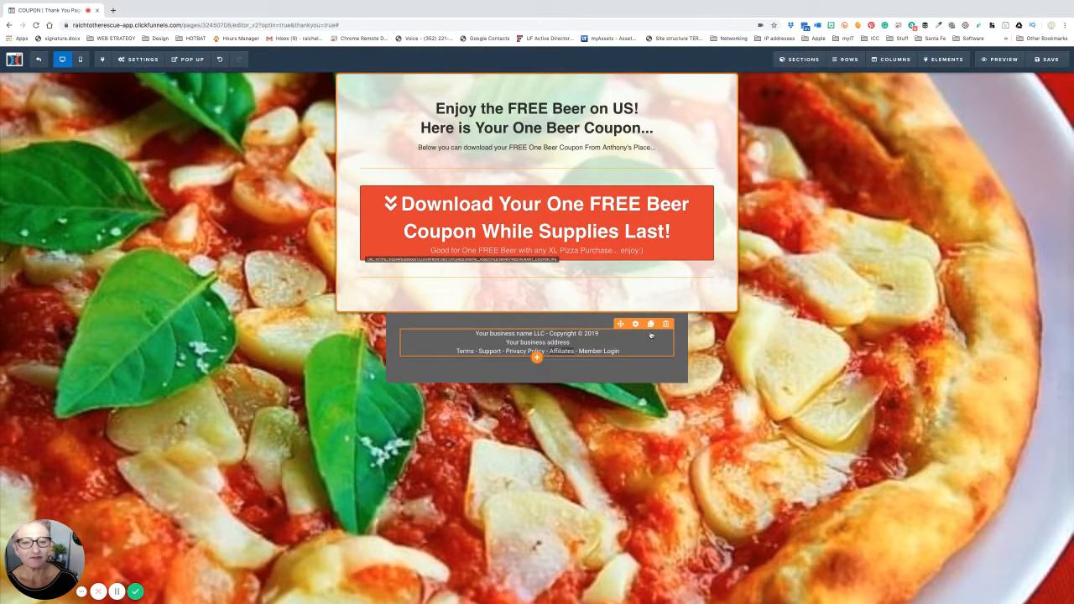
left_click(636, 324)
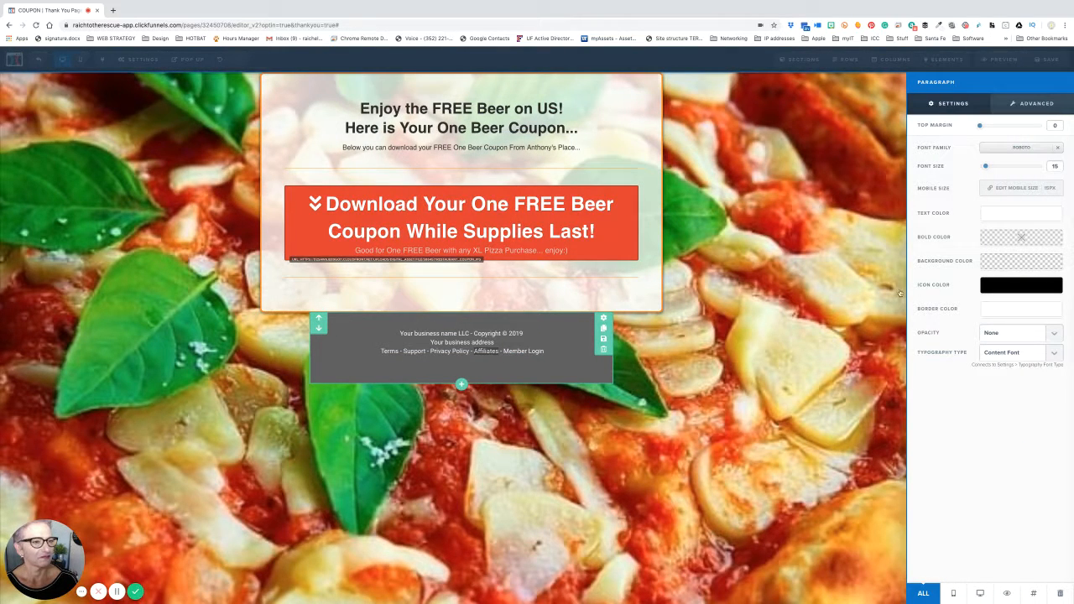
- Review the Advanced style options of the footer paragraph and its row, then close them
left_click(1030, 105)
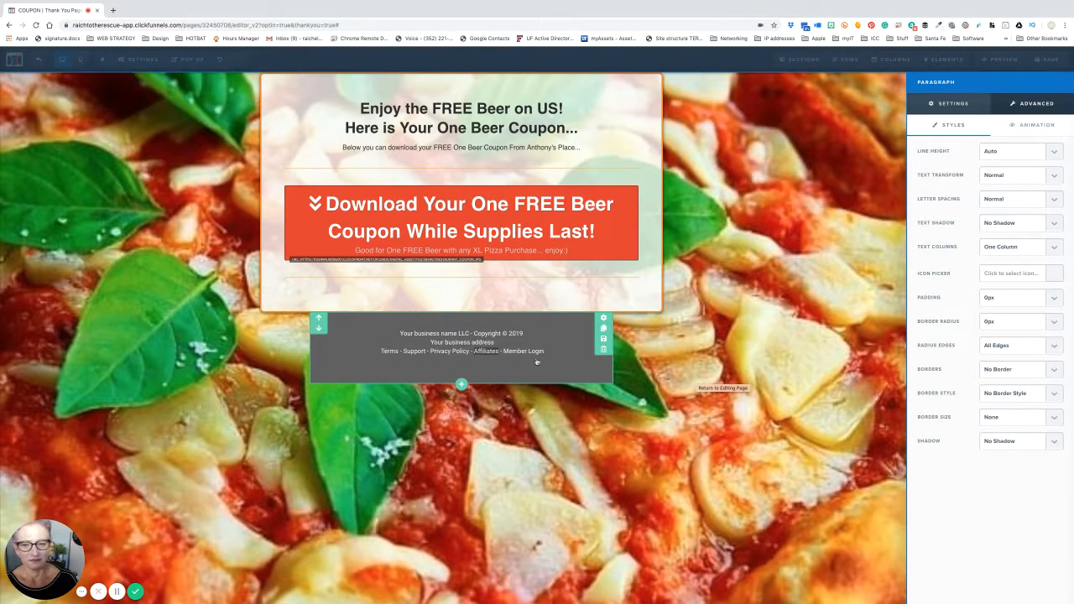
left_click(483, 352)
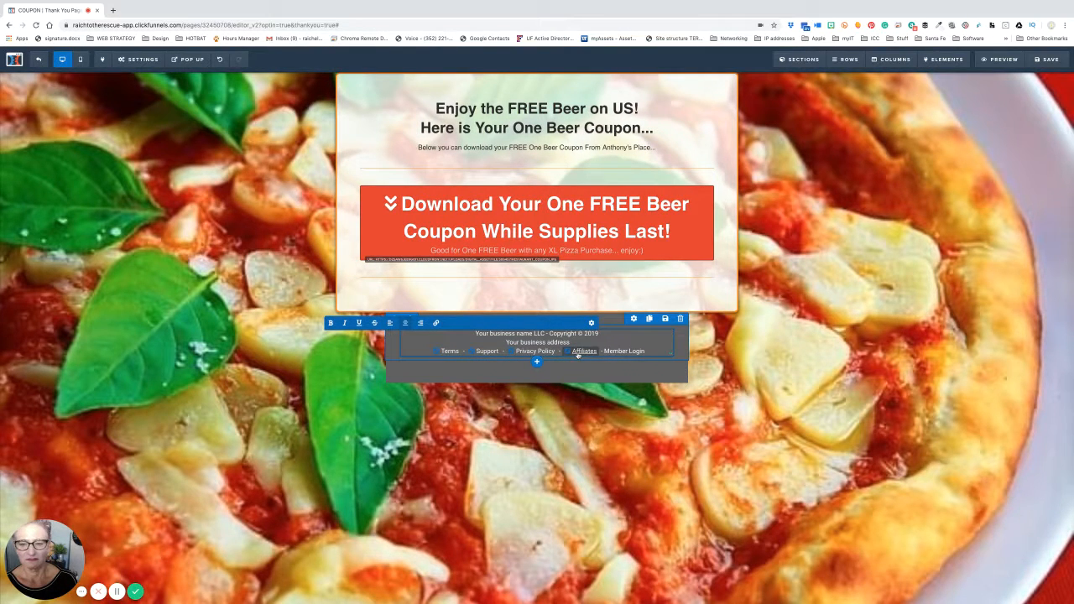
left_click(634, 319)
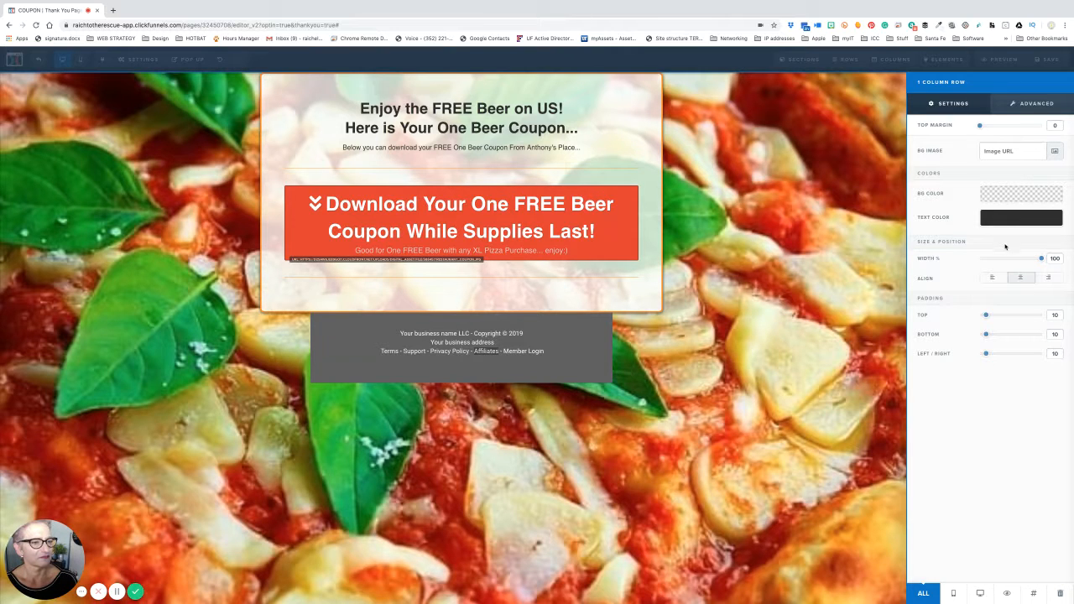
left_click(1030, 107)
left_click(802, 384)
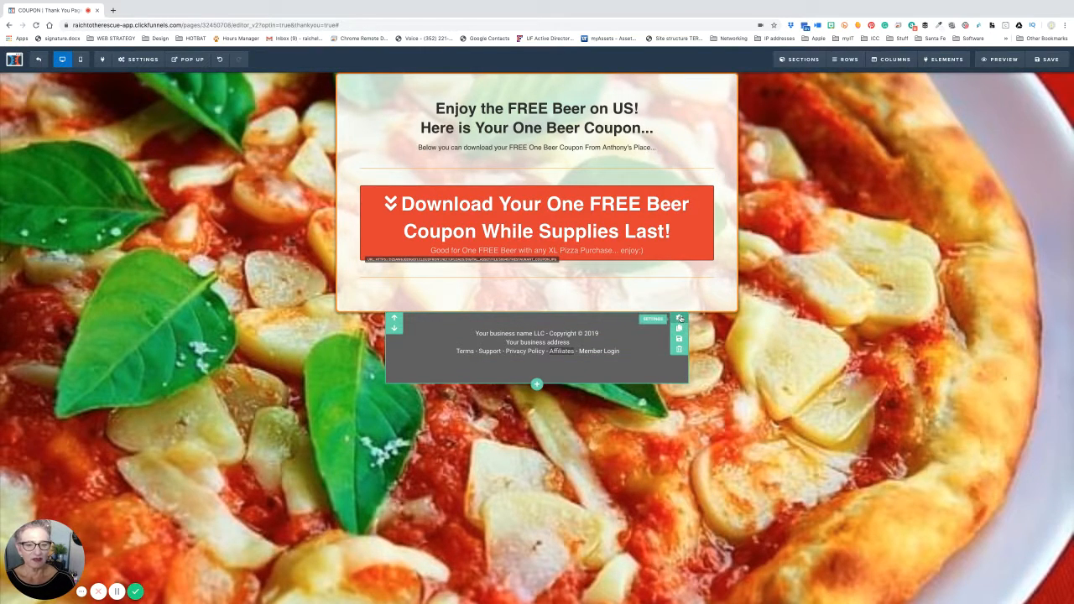
- Try the footer section at medium, wide and full-page widths
left_click(680, 319)
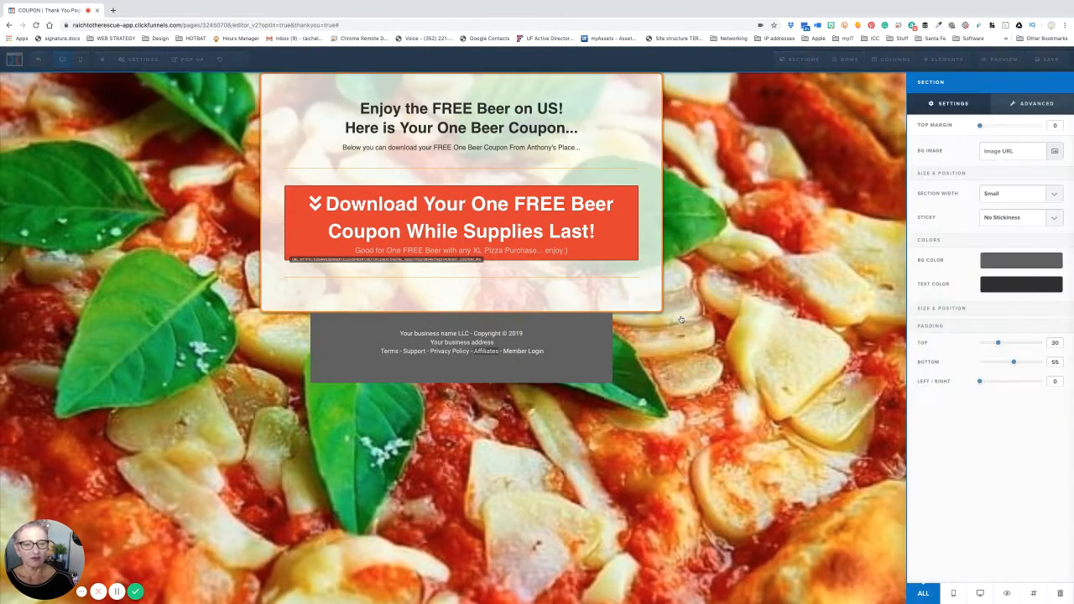
left_click(1054, 195)
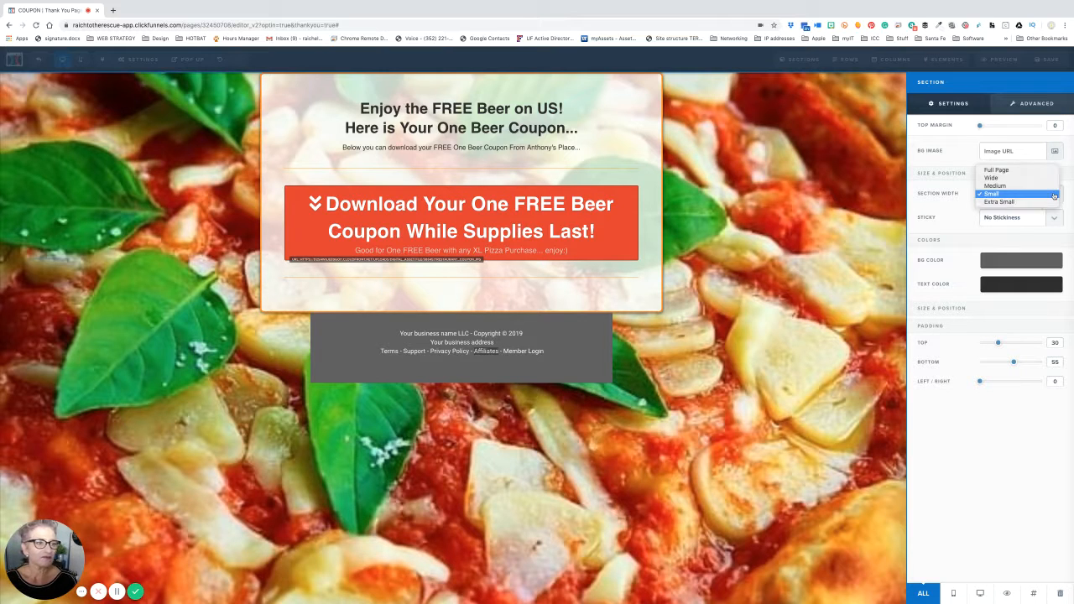
left_click(1048, 191)
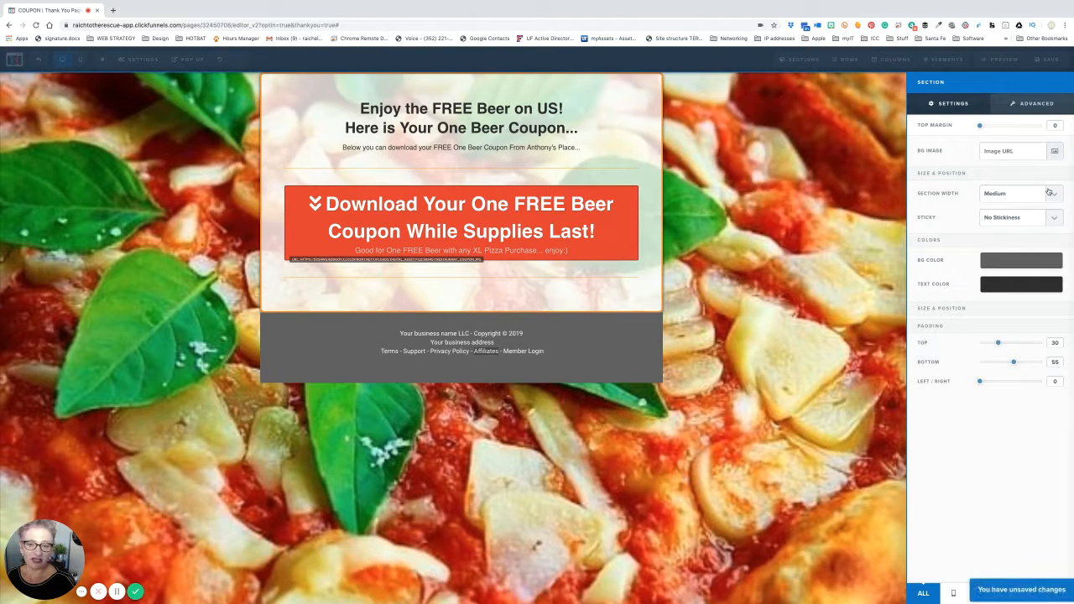
left_click(1051, 194)
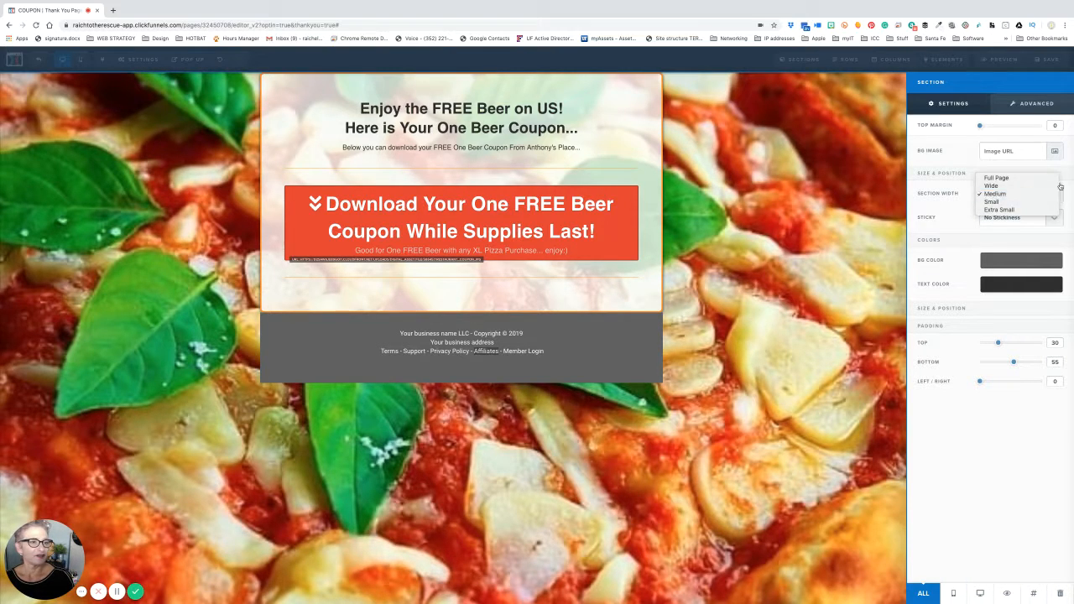
left_click(1051, 185)
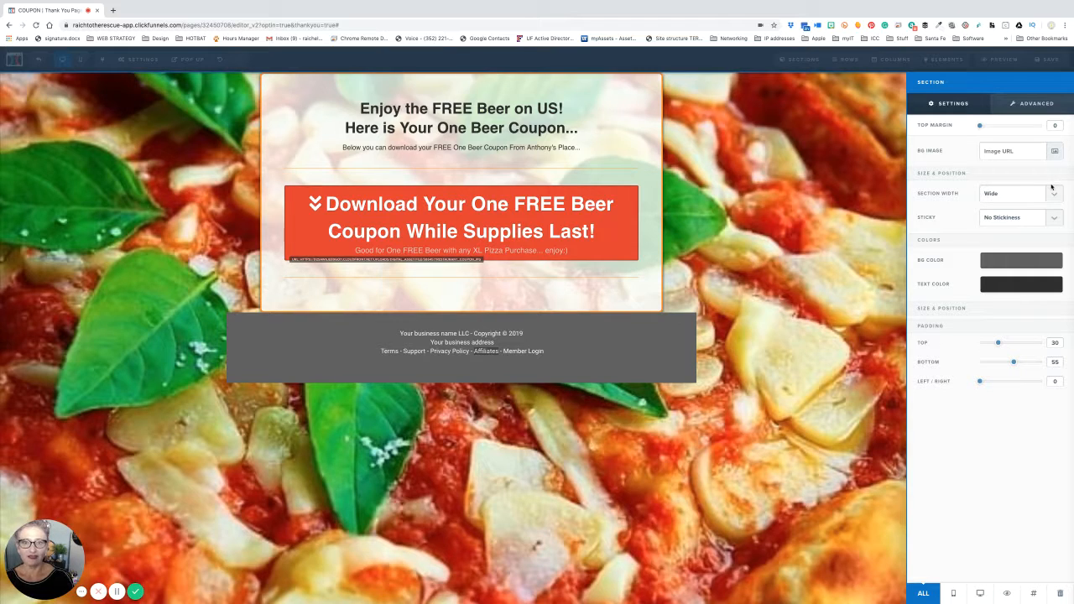
left_click(1055, 194)
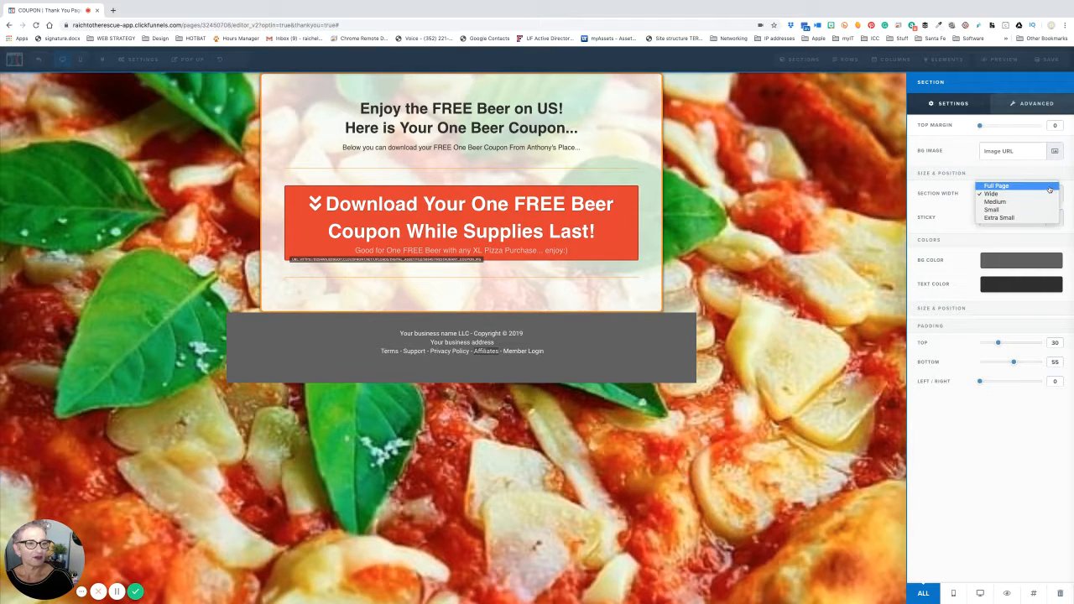
left_click(1049, 187)
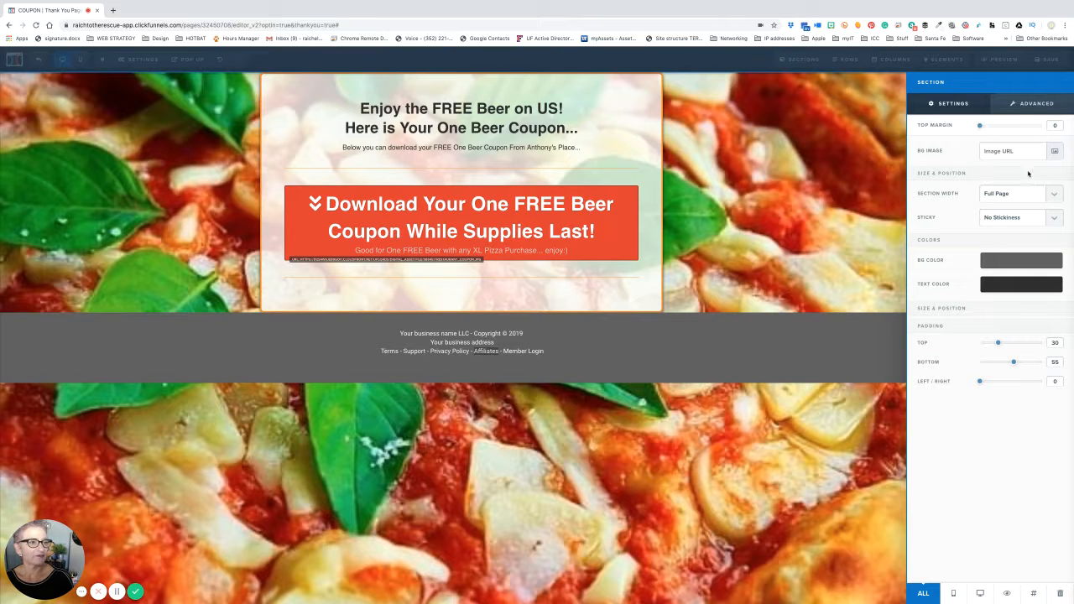
left_click(747, 237)
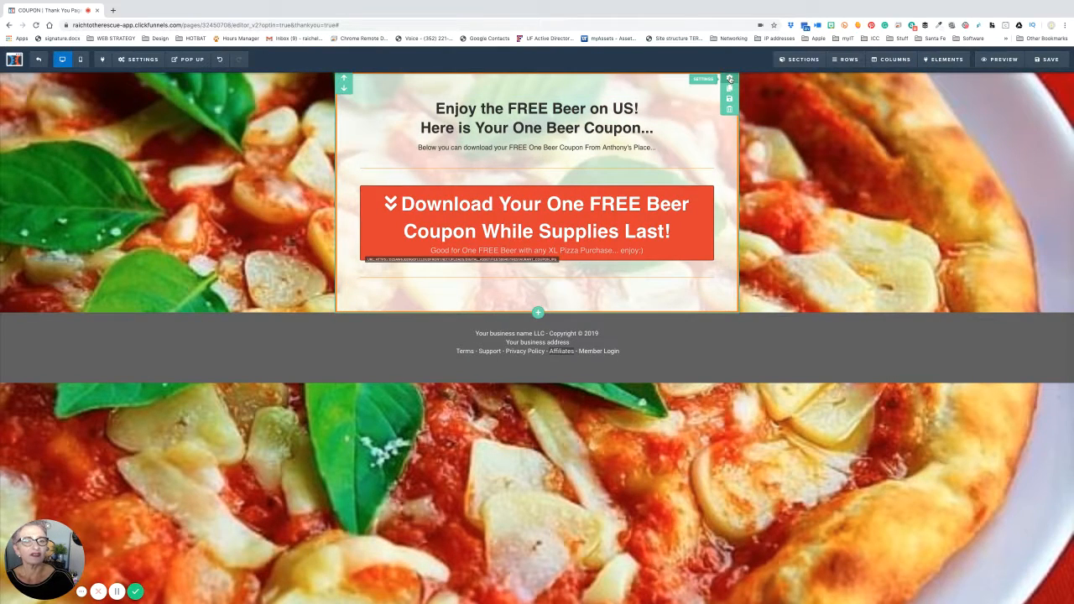
- Keep the coupon section at medium width and make it stick to top on scroll
left_click(729, 78)
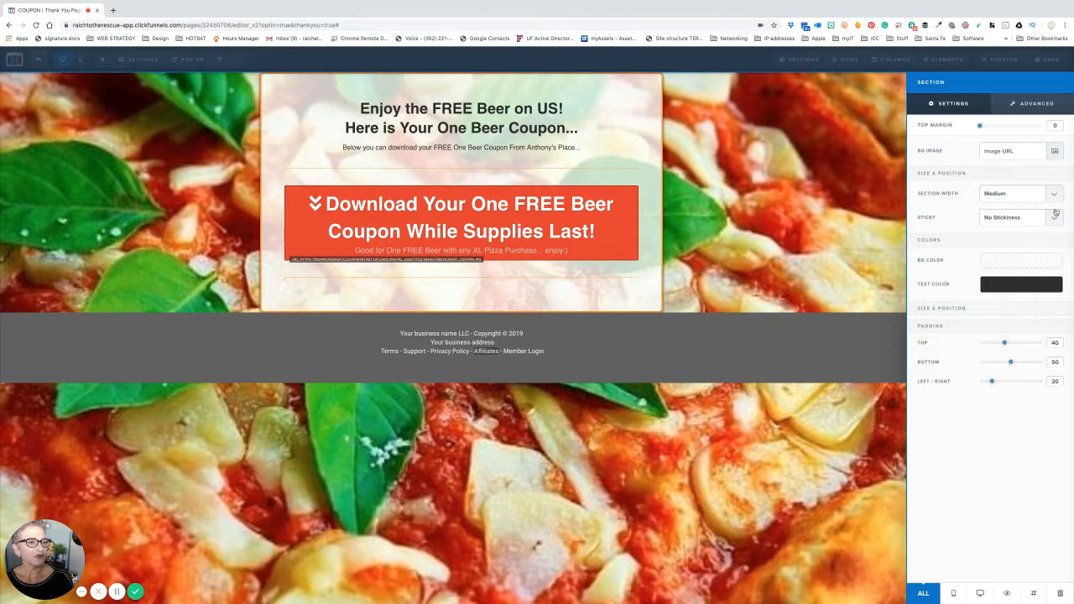
left_click(1059, 196)
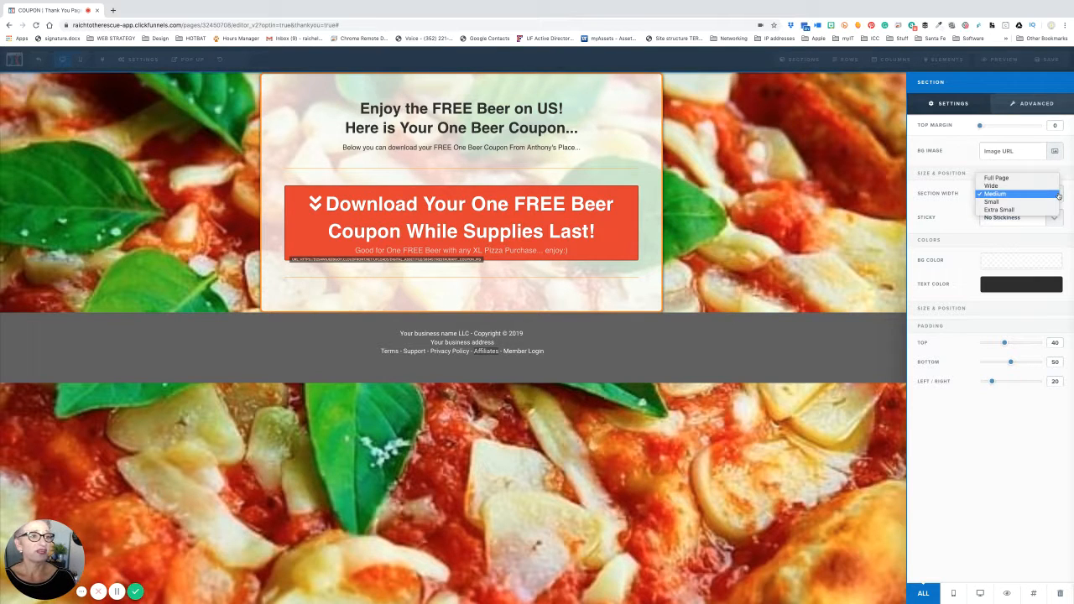
left_click(1052, 182)
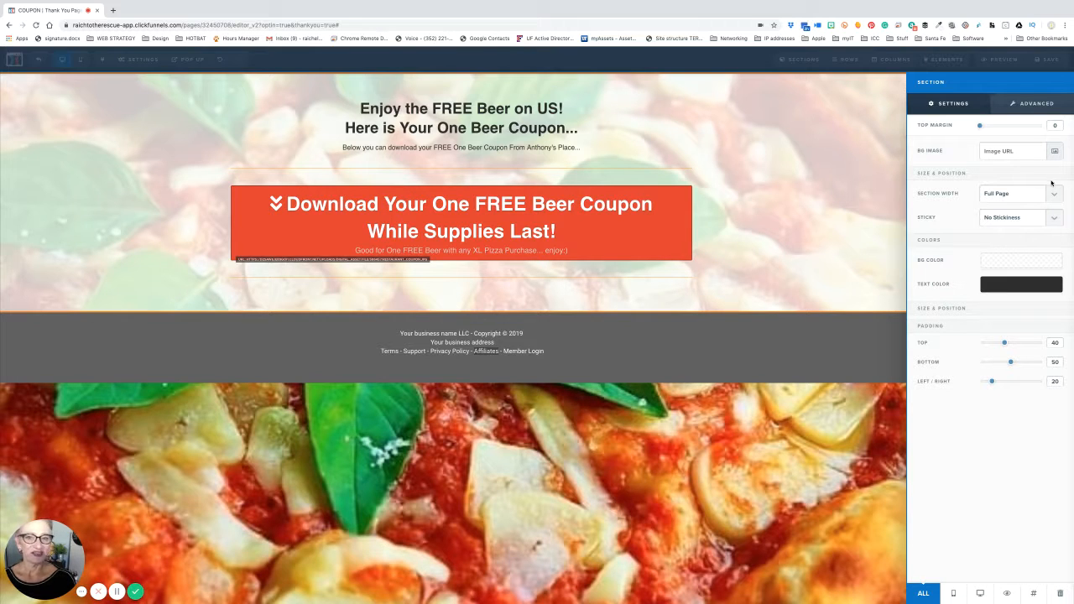
left_click(1054, 196)
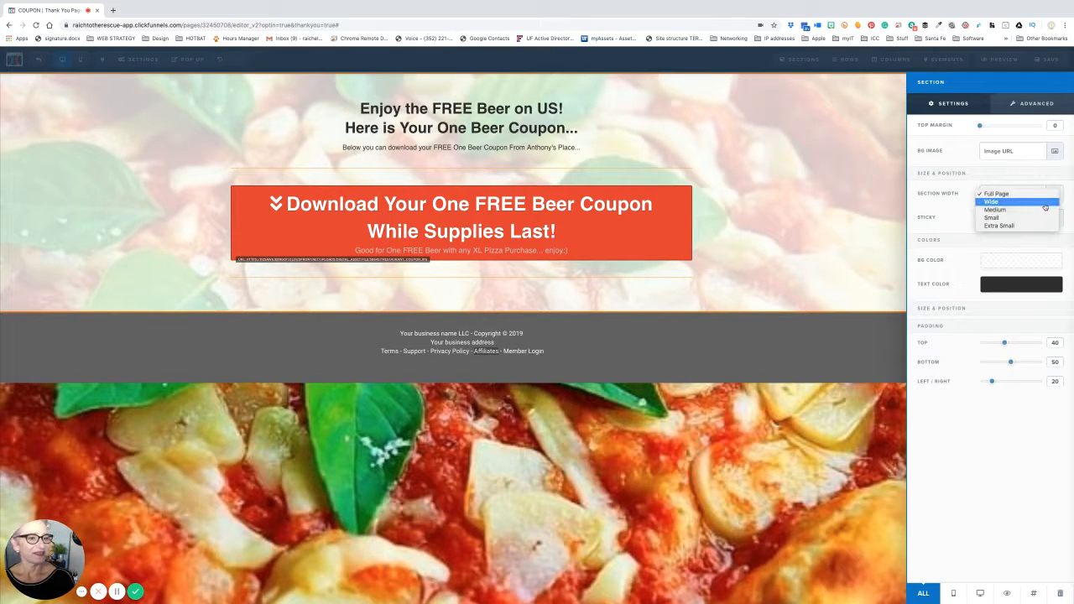
left_click(1044, 205)
left_click(1044, 205)
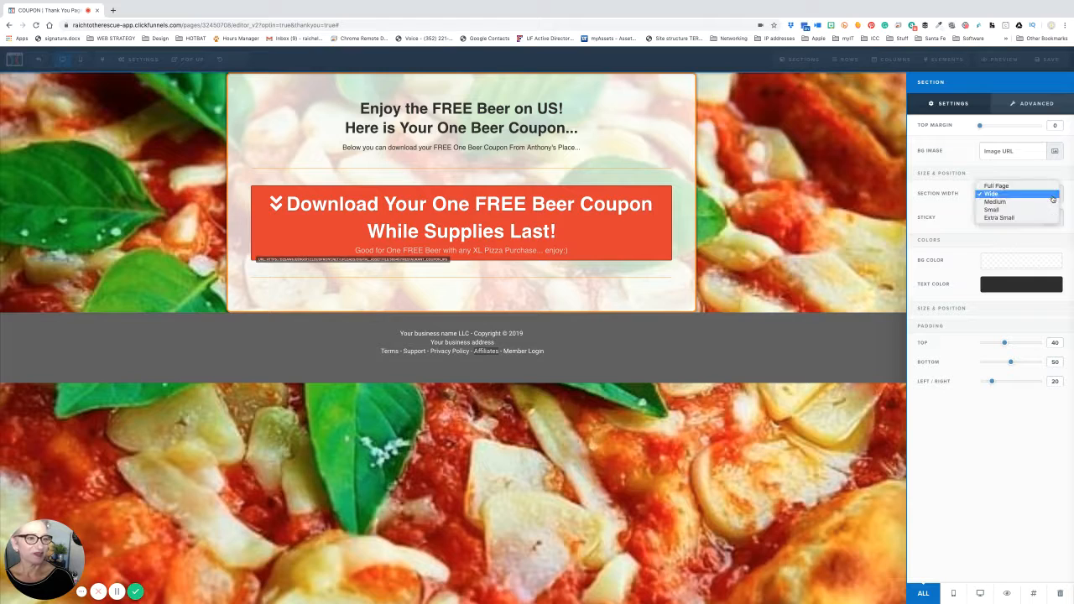
left_click(1045, 206)
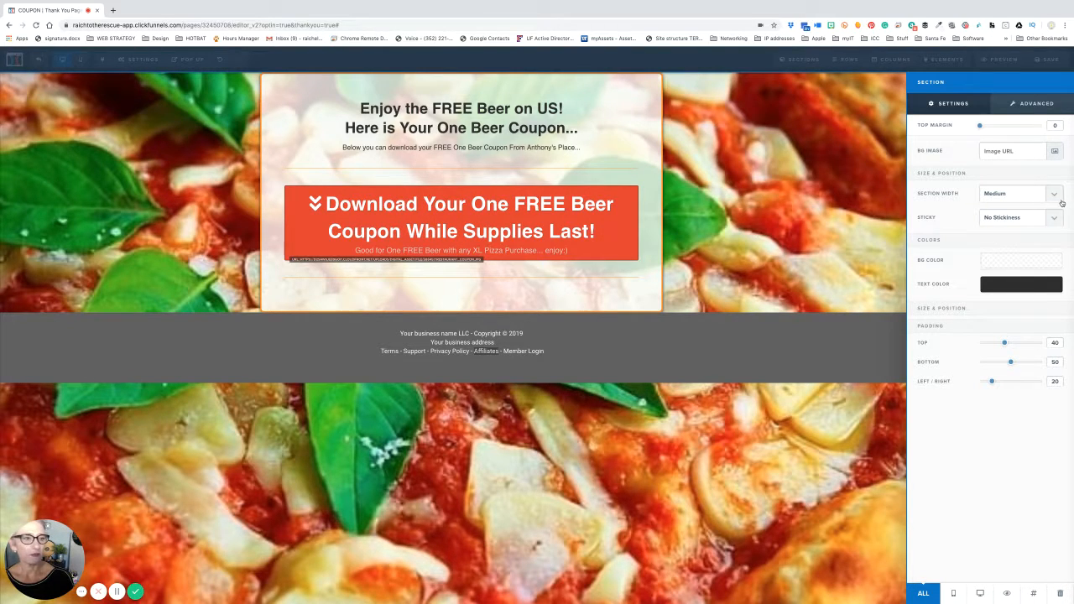
left_click(1056, 217)
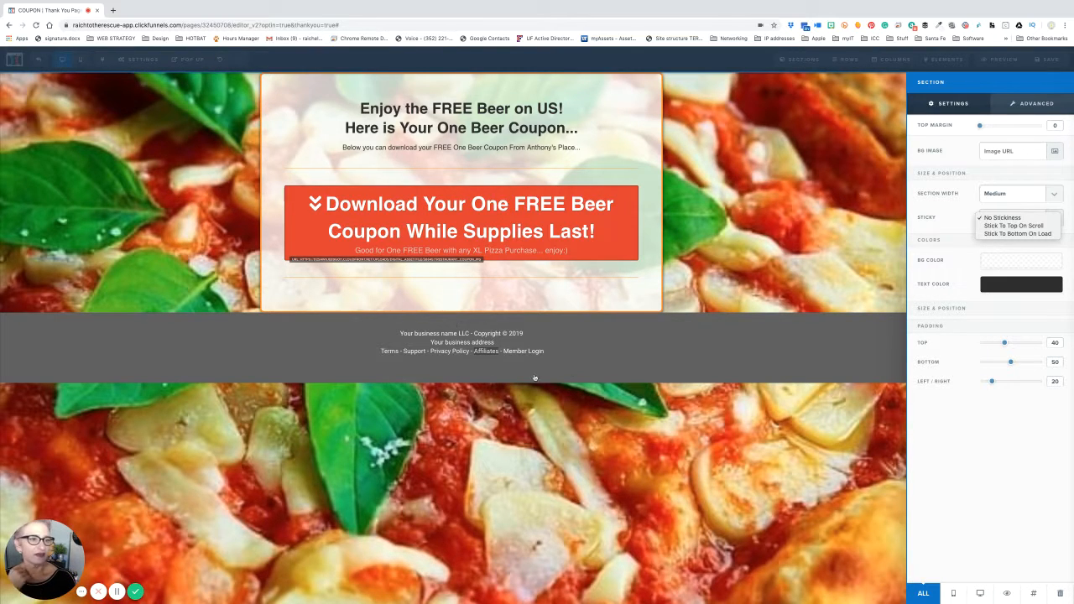
left_click(720, 280)
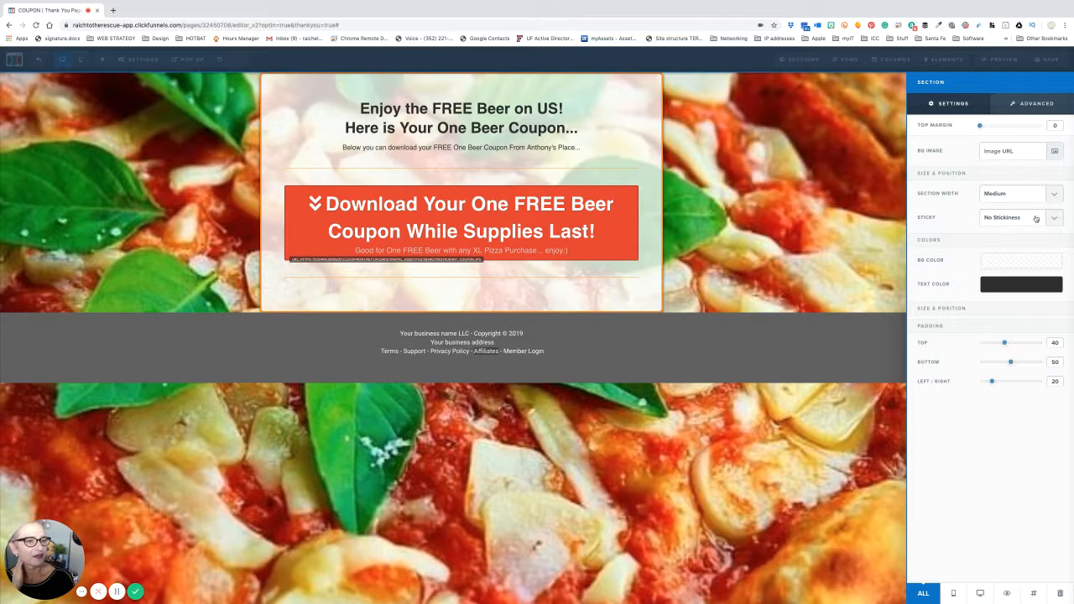
left_click(1037, 219)
left_click(1039, 227)
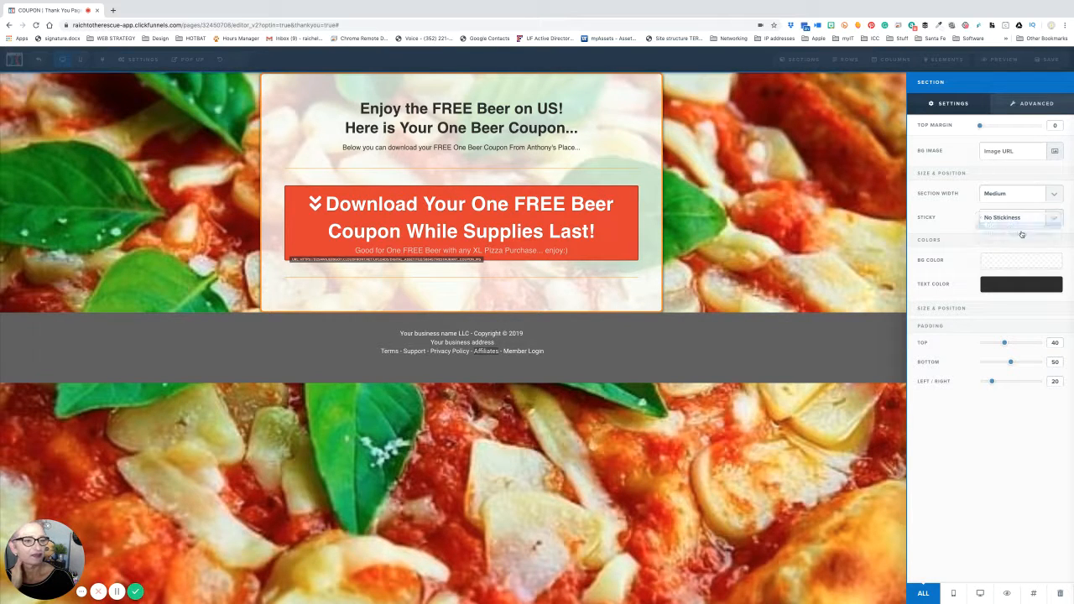
left_click(542, 328)
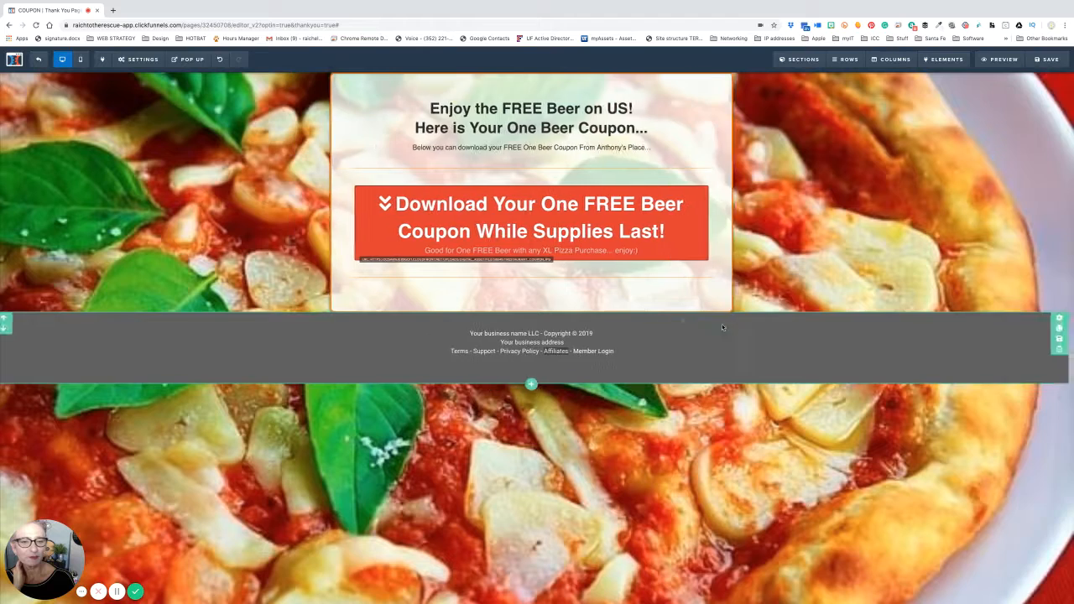
- Set the footer section to Medium width to match the coupon box, then save
left_click(1066, 319)
left_click(1054, 194)
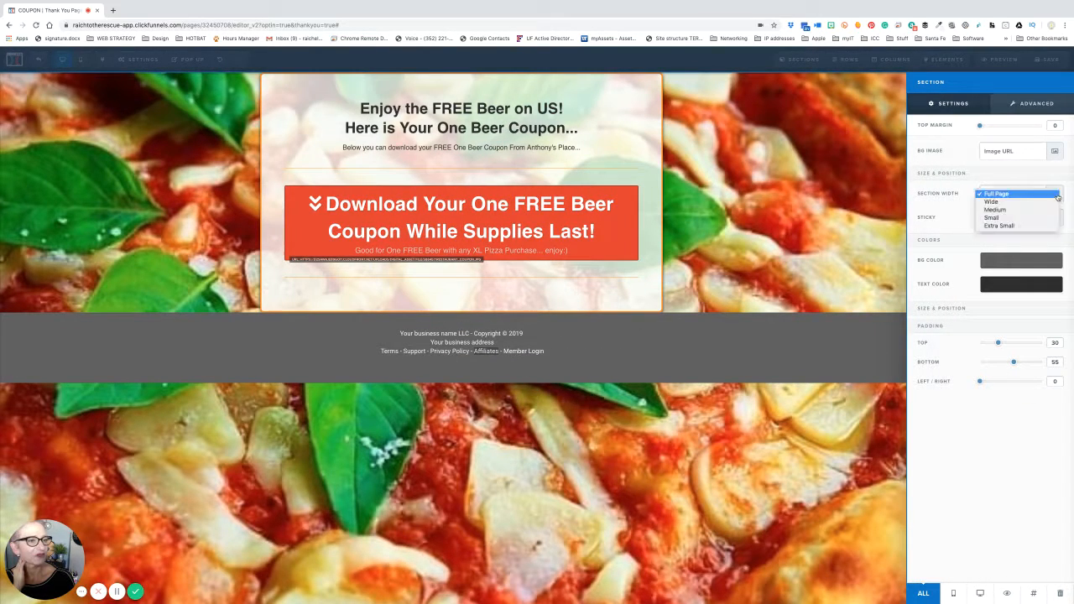
left_click(1031, 210)
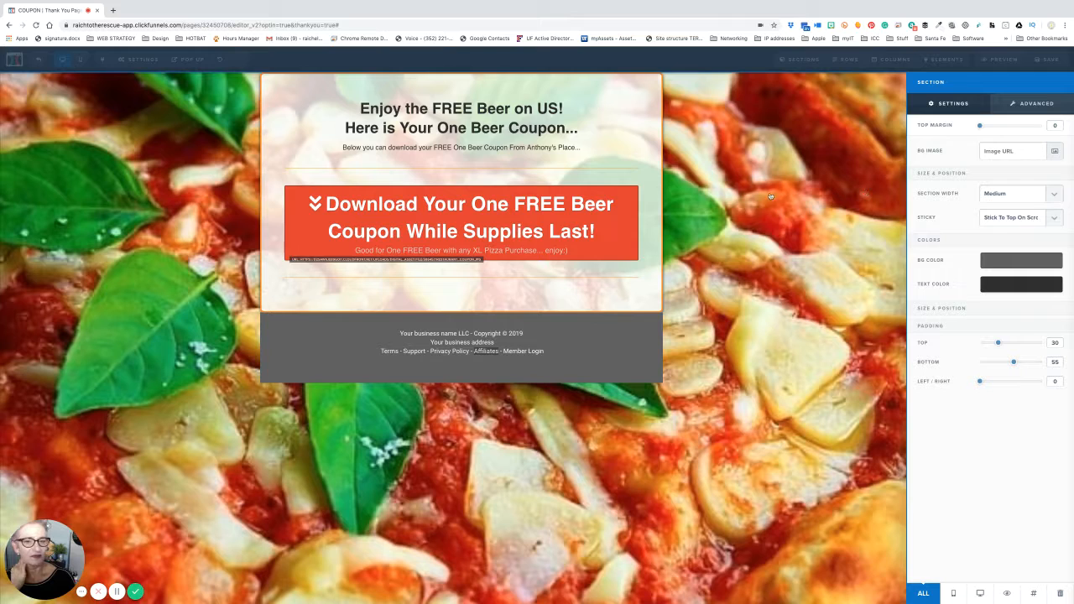
left_click(868, 204)
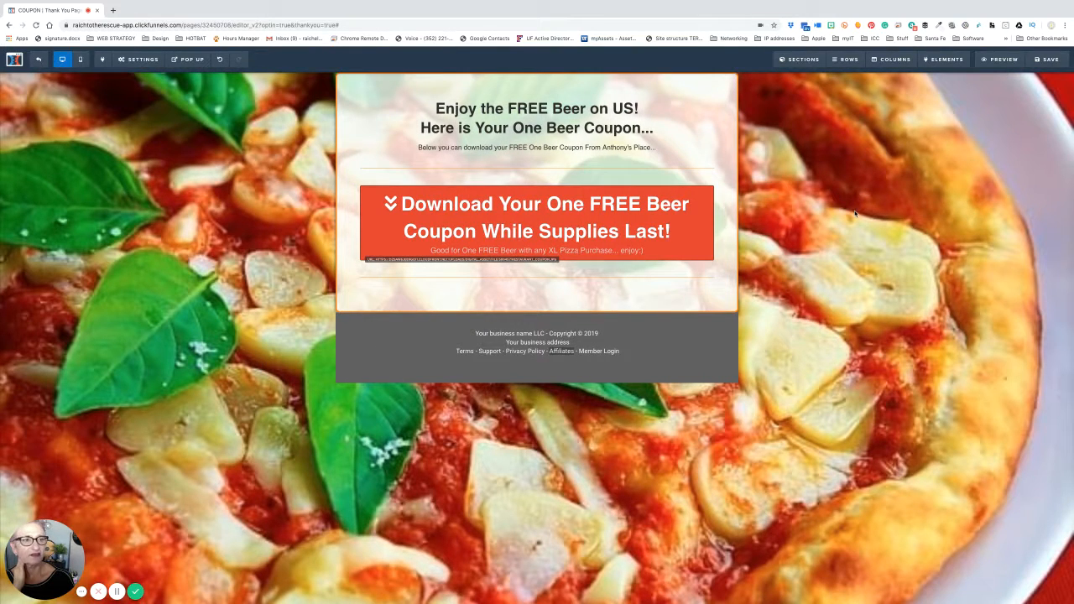
left_click(1048, 60)
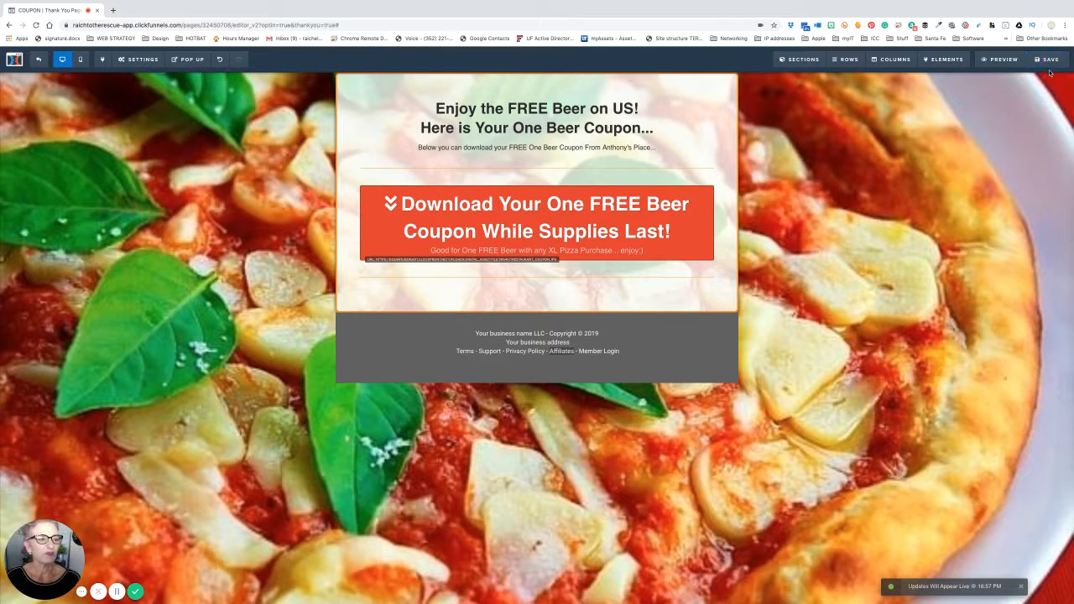
left_click(1007, 63)
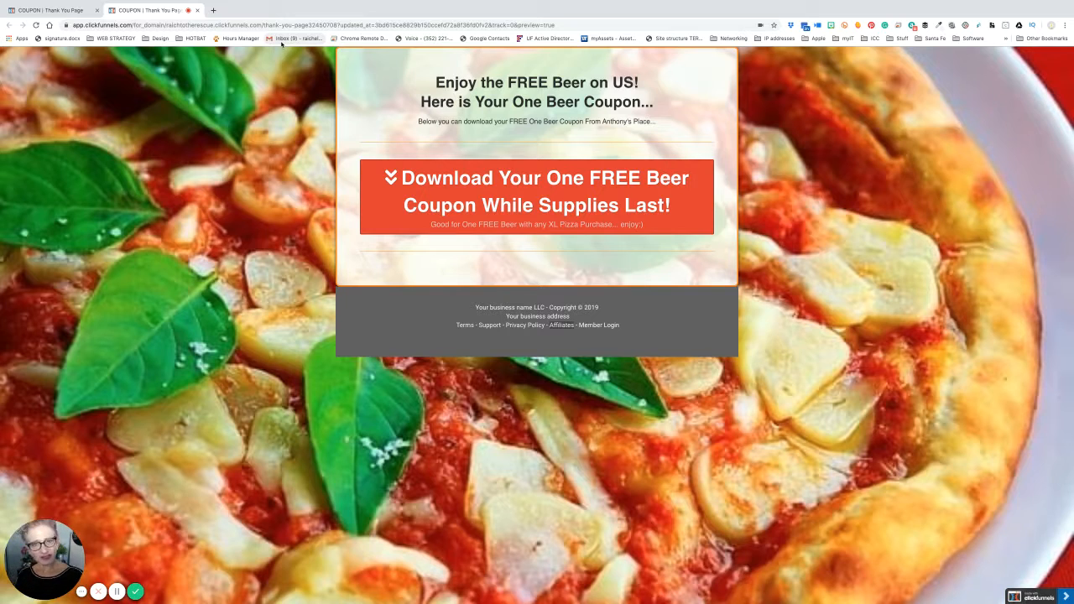
left_click(198, 11)
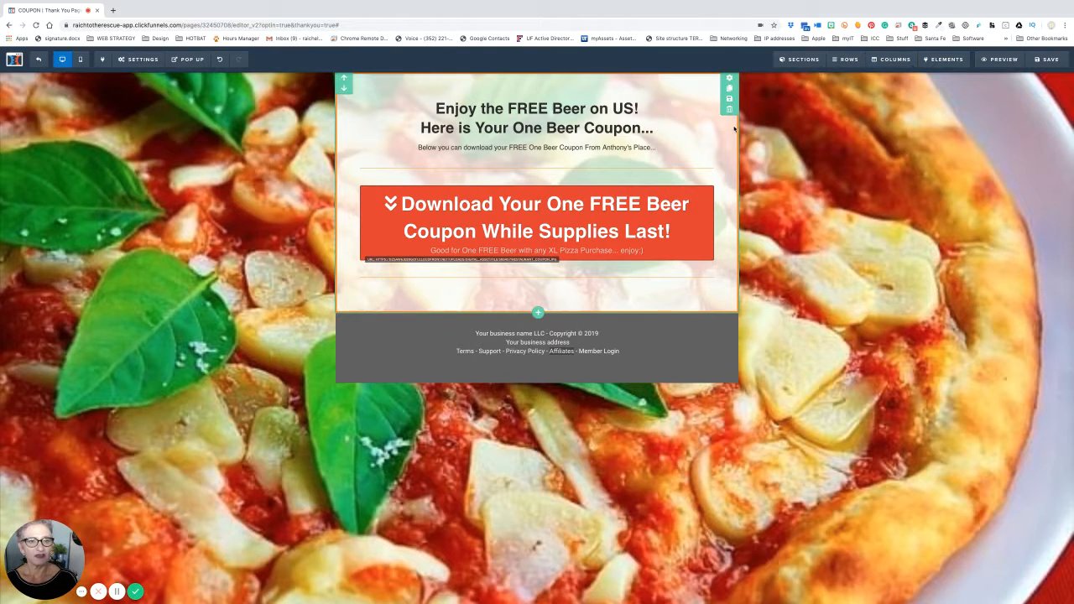
- Change the coupon section's Sticky setting to No Stickiness
left_click(729, 79)
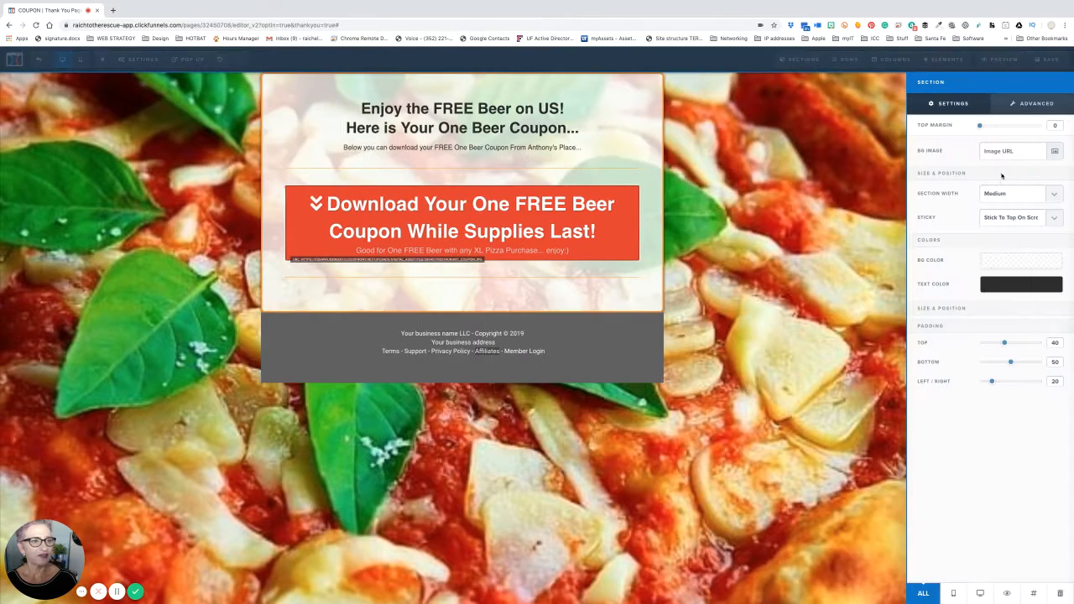
left_click(1013, 217)
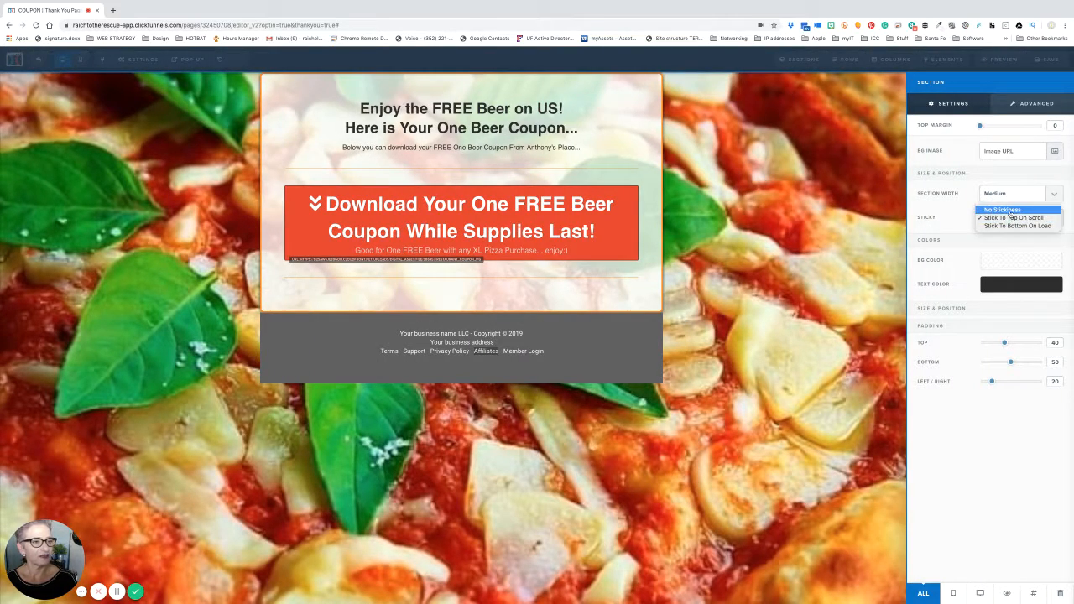
left_click(1007, 211)
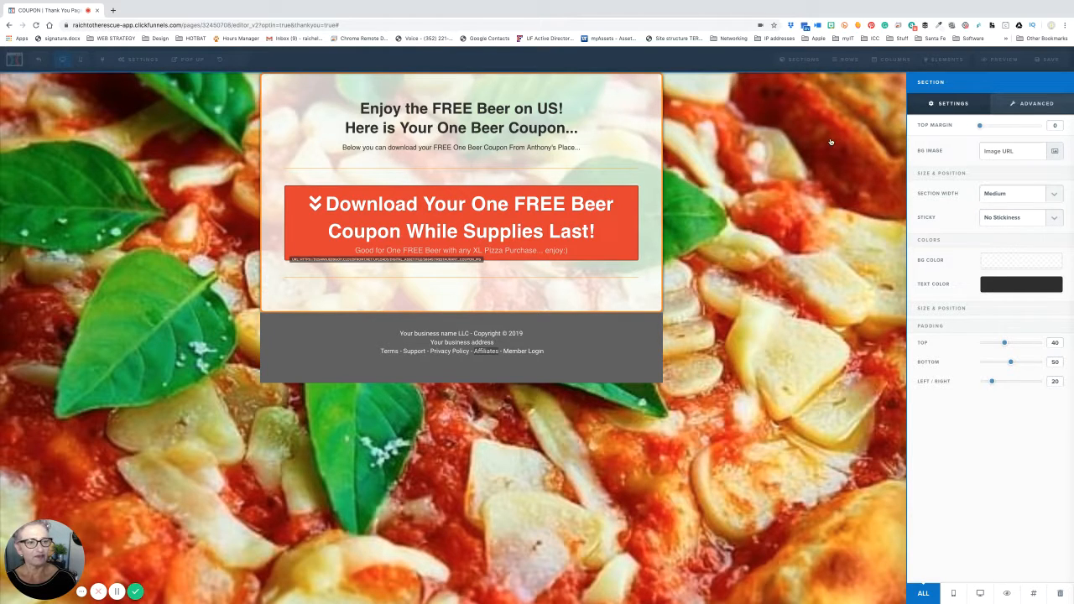
left_click(831, 142)
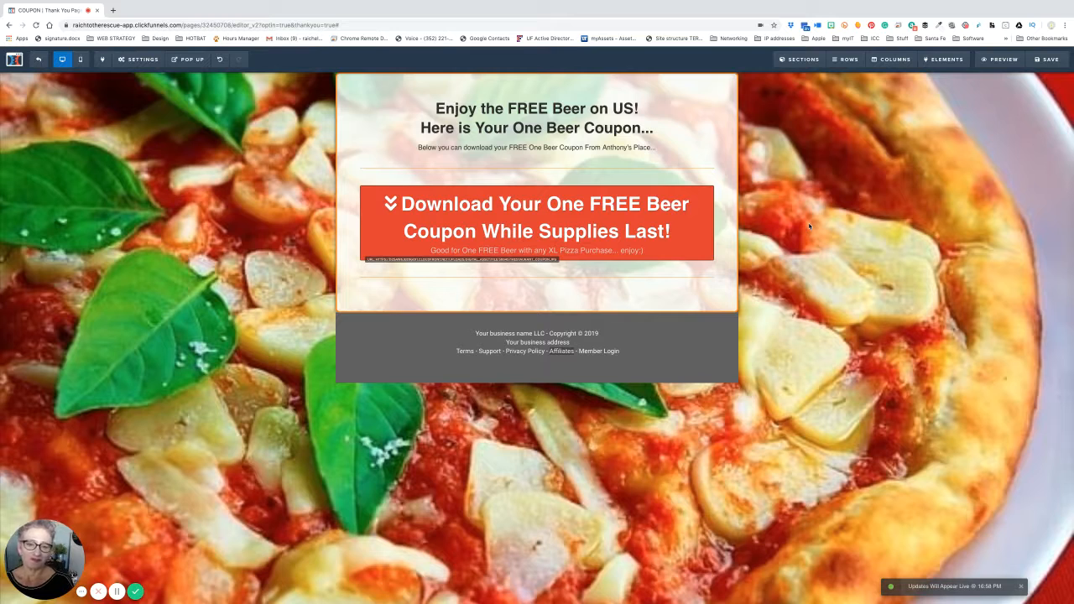
- Confirm the Download button opens the coupon image URL in a new tab, then save the page
left_click(550, 233)
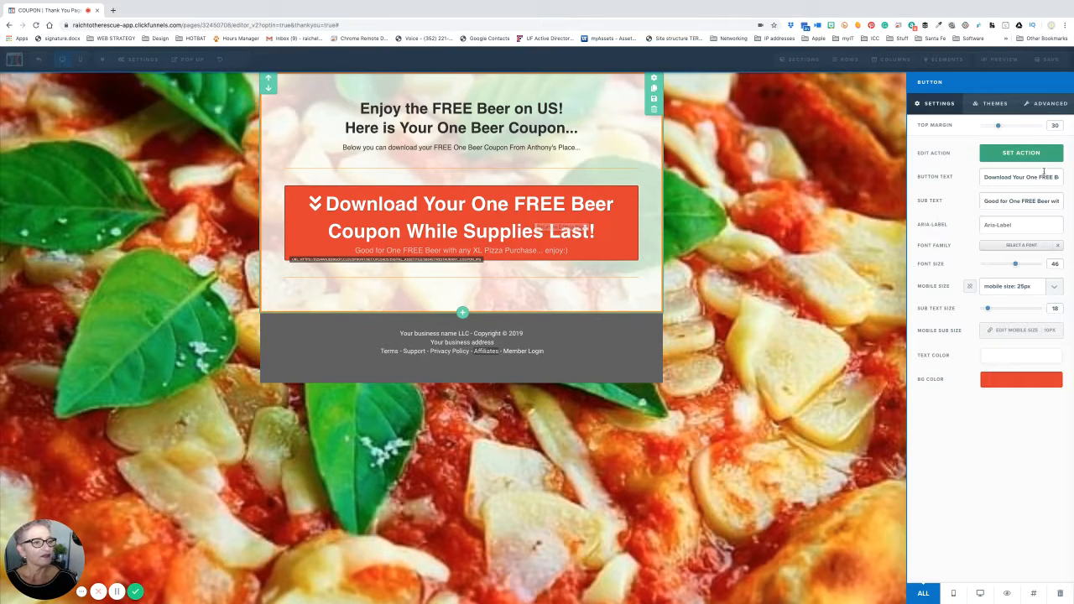
left_click(1023, 158)
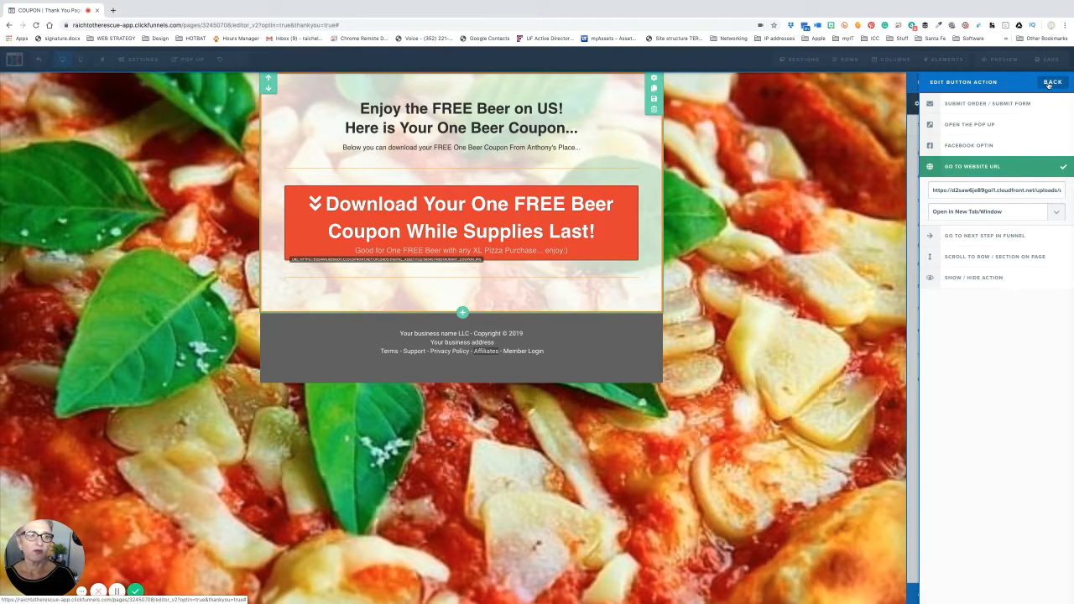
left_click(1050, 83)
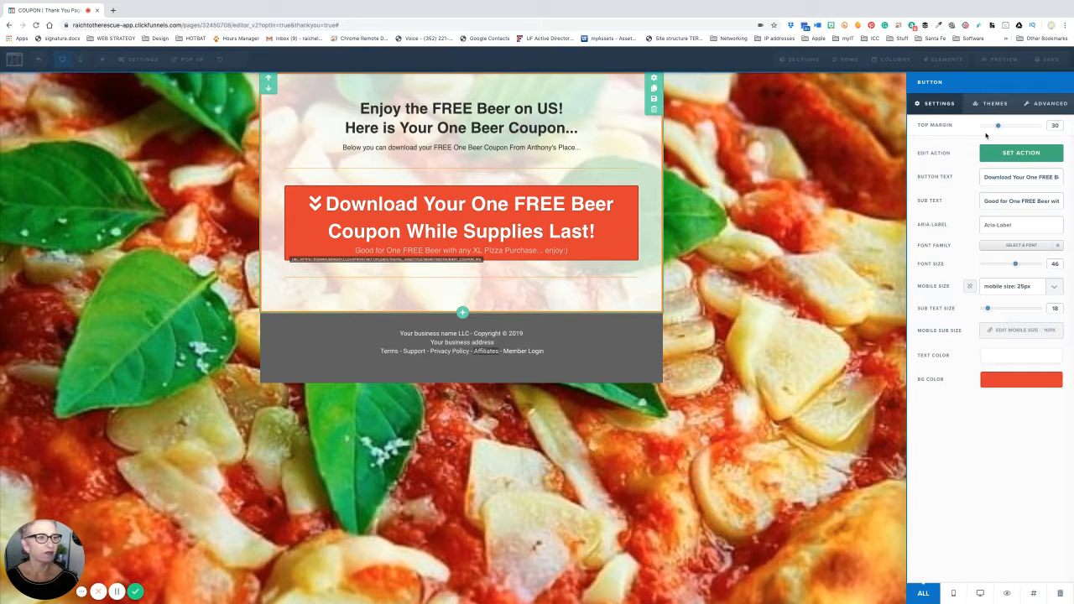
left_click(878, 192)
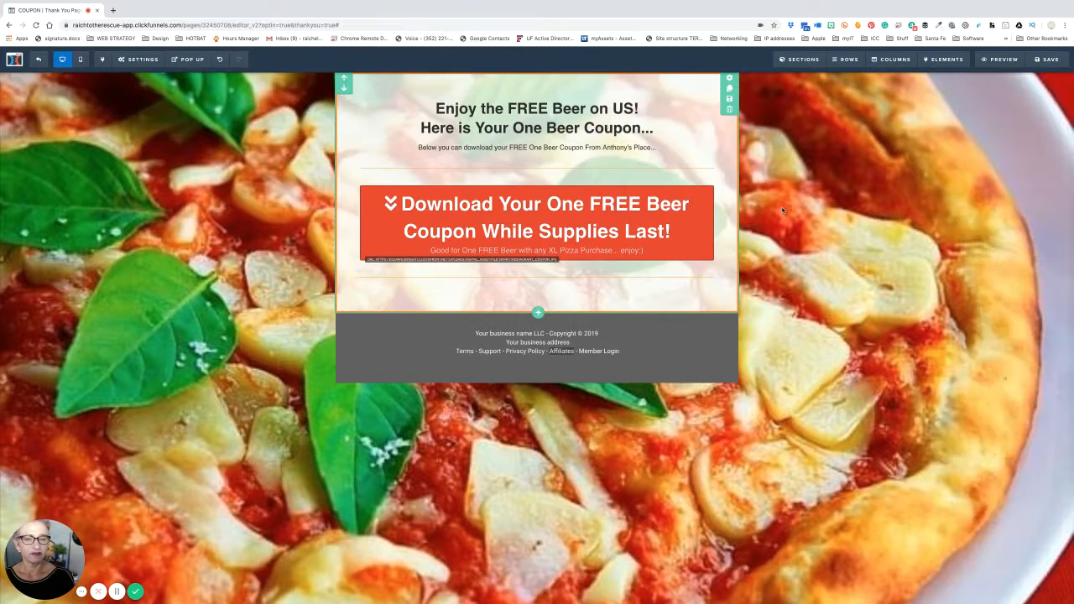
left_click(1041, 62)
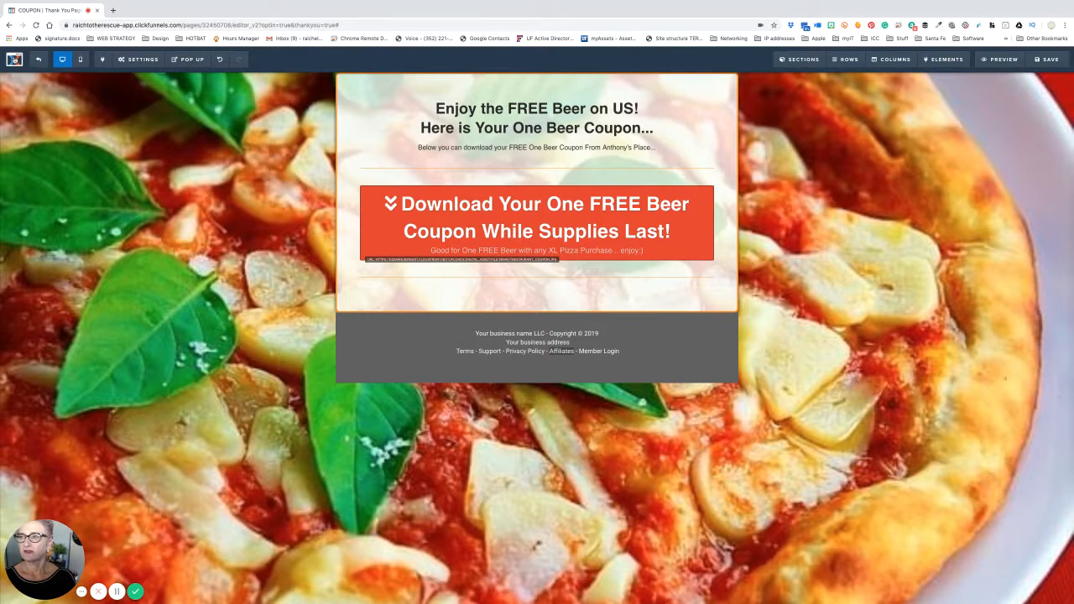
- Duplicate the Thank You page editor's browser tab and switch between the two tabs
right_click(13, 58)
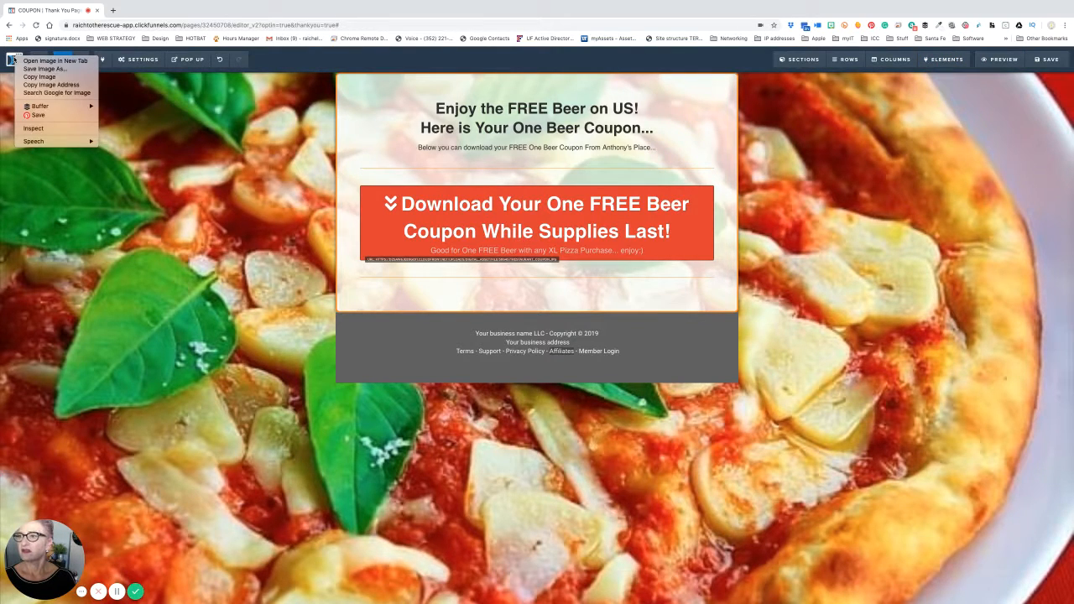
left_click(160, 95)
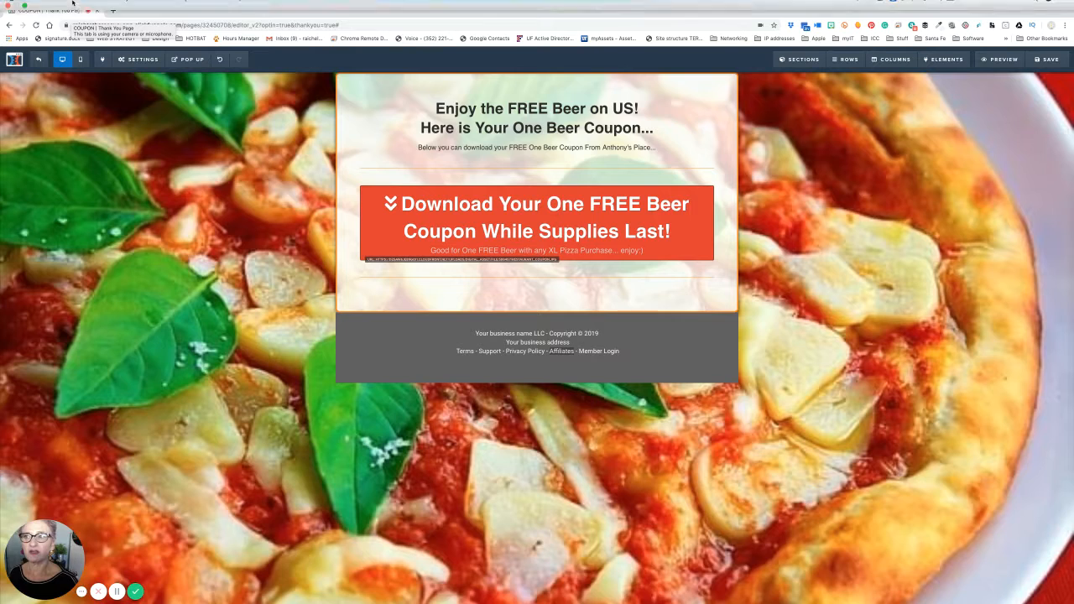
mouse_move(73, 2)
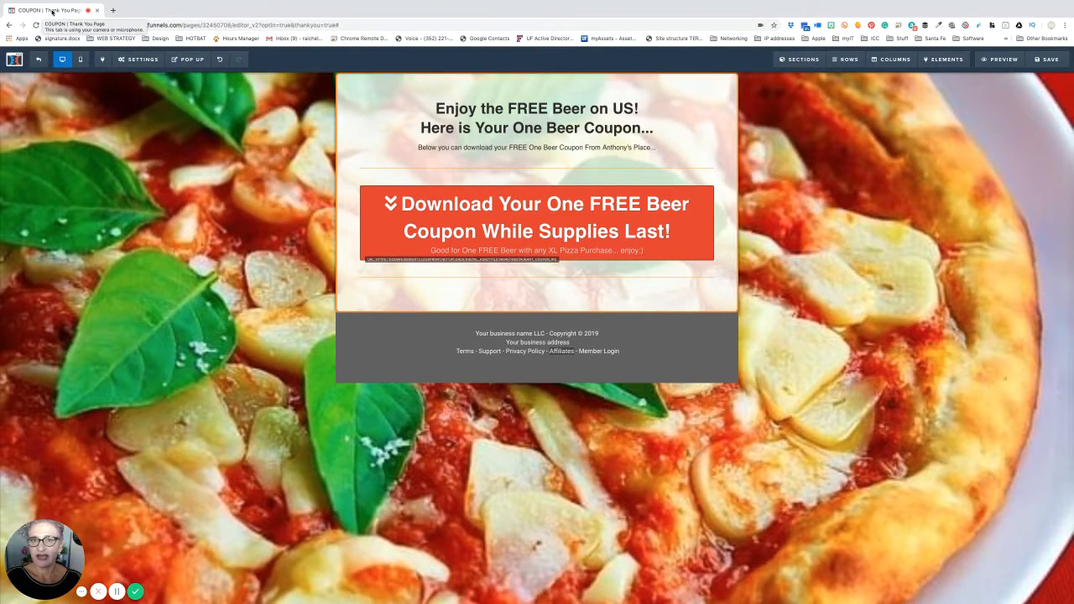
right_click(52, 11)
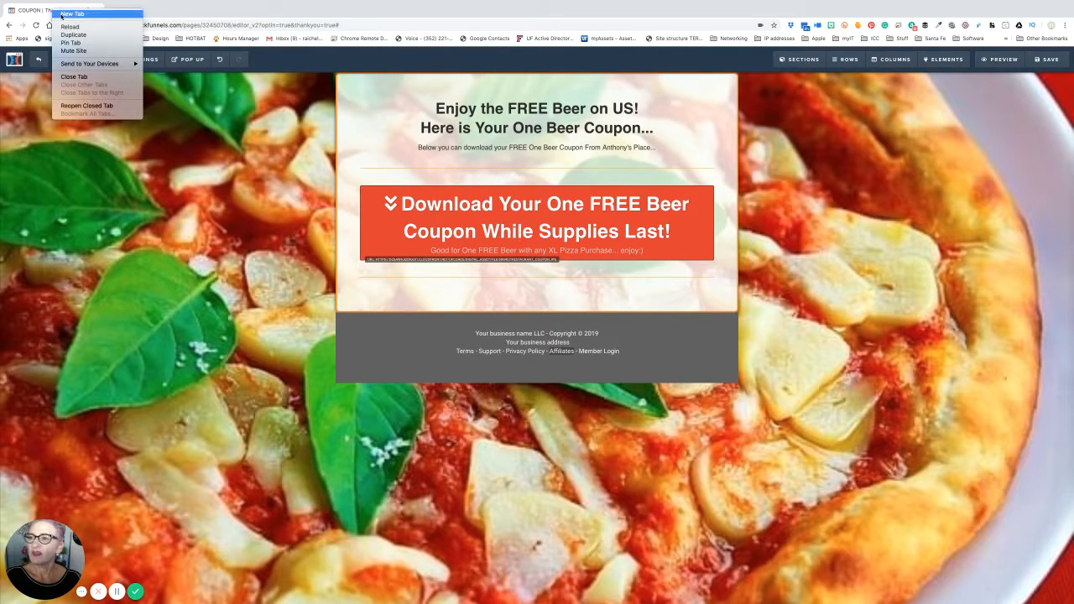
left_click(72, 34)
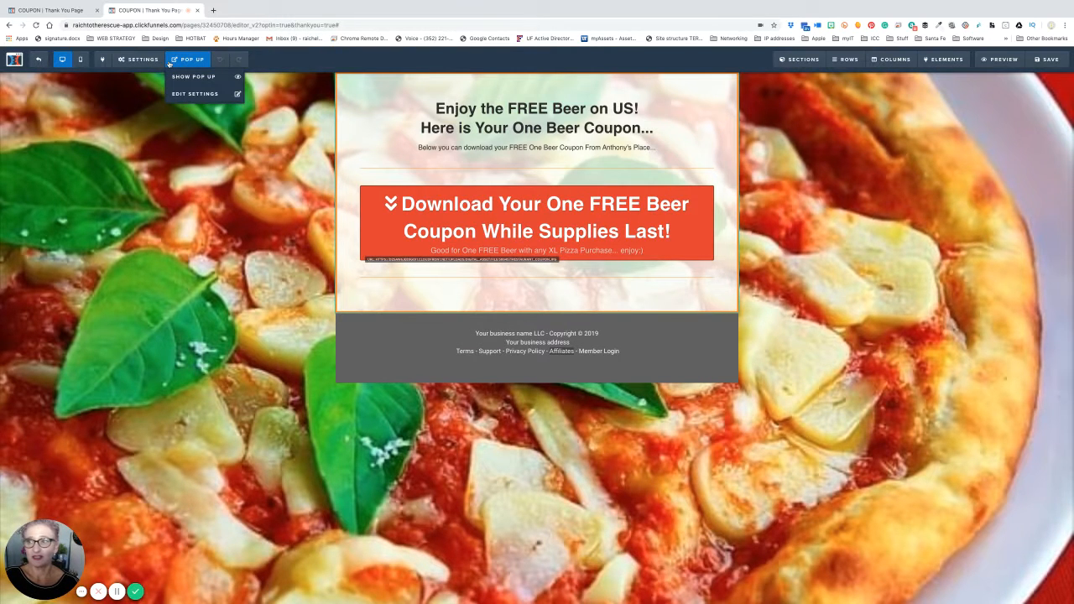
left_click(75, 12)
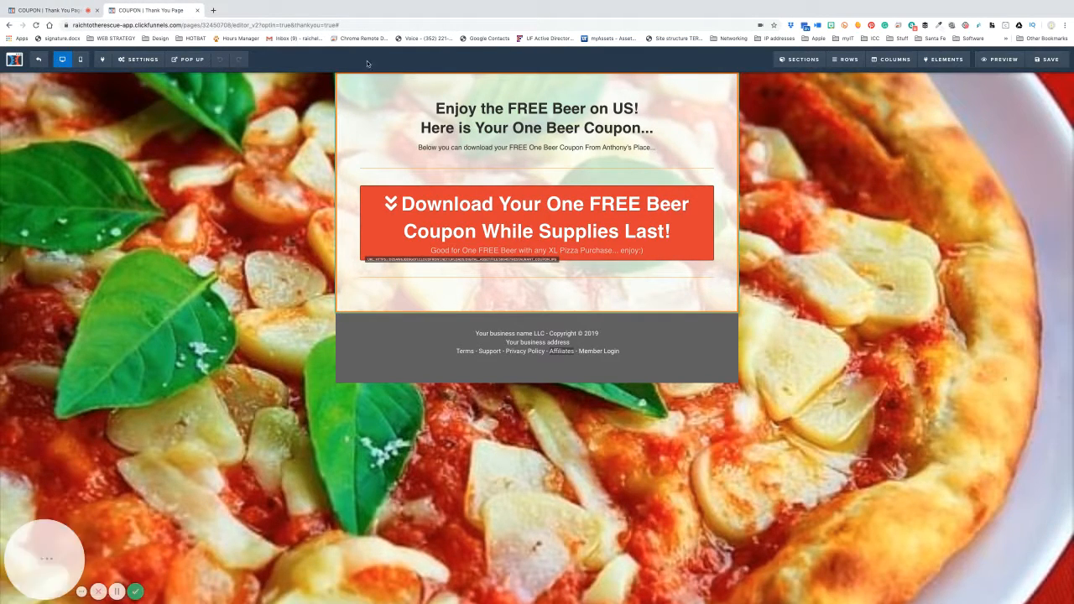
left_click(175, 13)
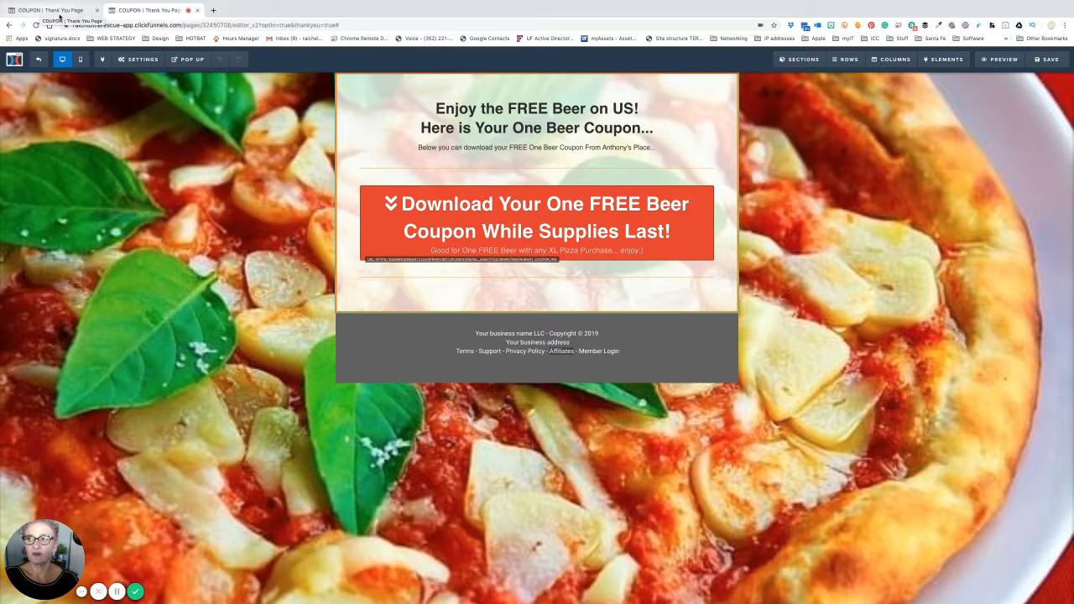
- Exit the editor and start a new asset under Account Settings > Digital Assets
left_click(38, 60)
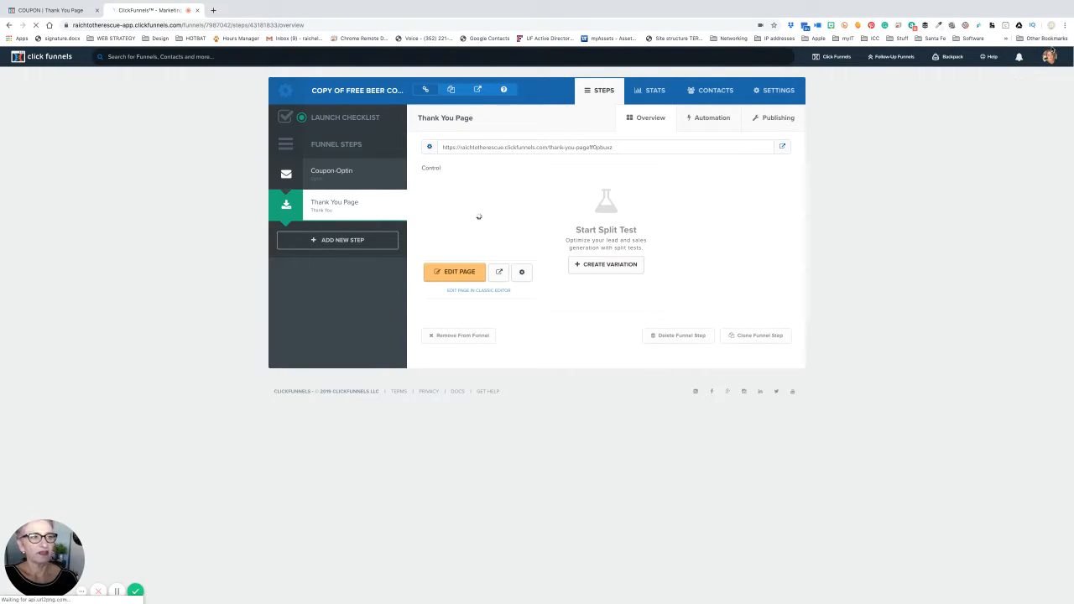
mouse_move(1052, 56)
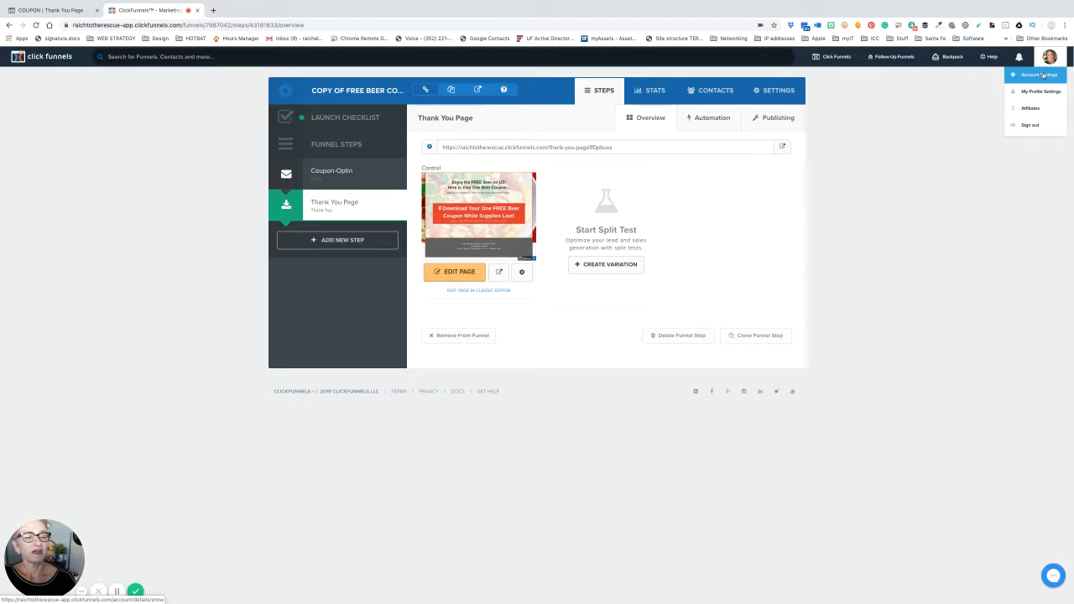
left_click(1043, 75)
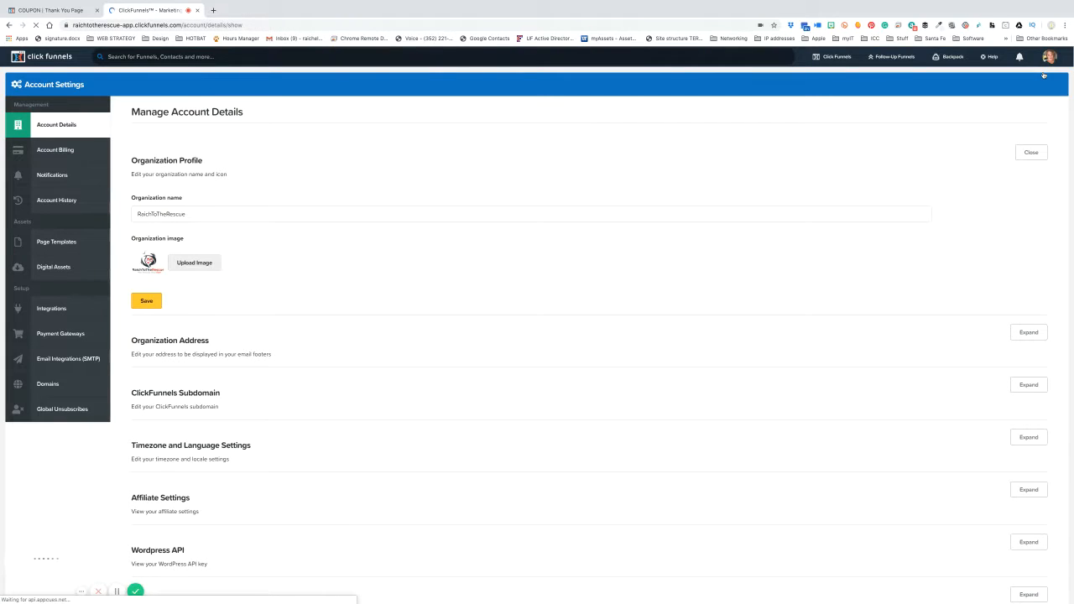
left_click(54, 267)
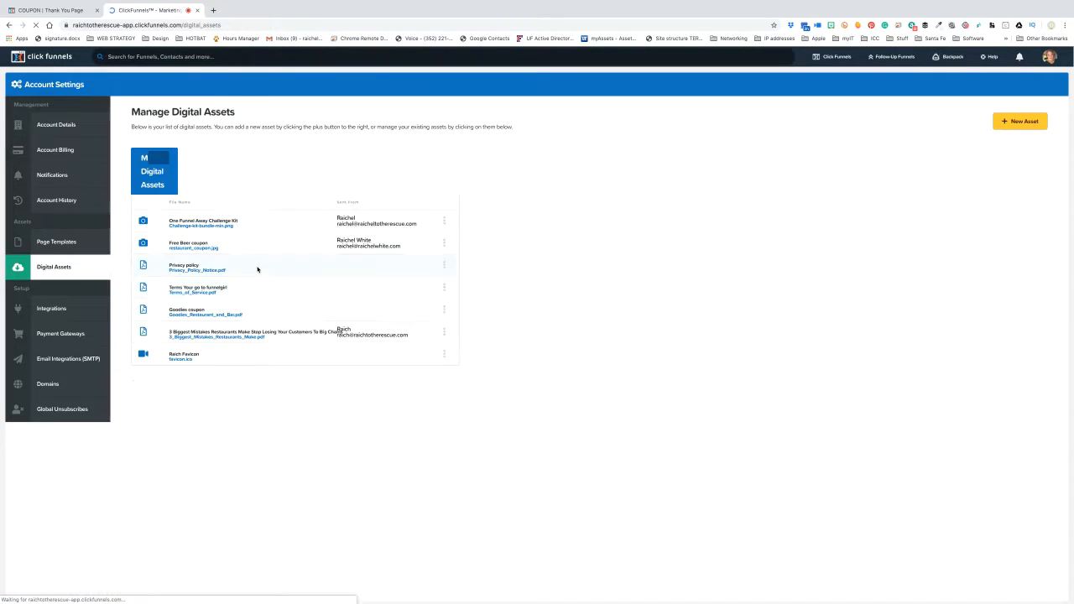
left_click(1018, 122)
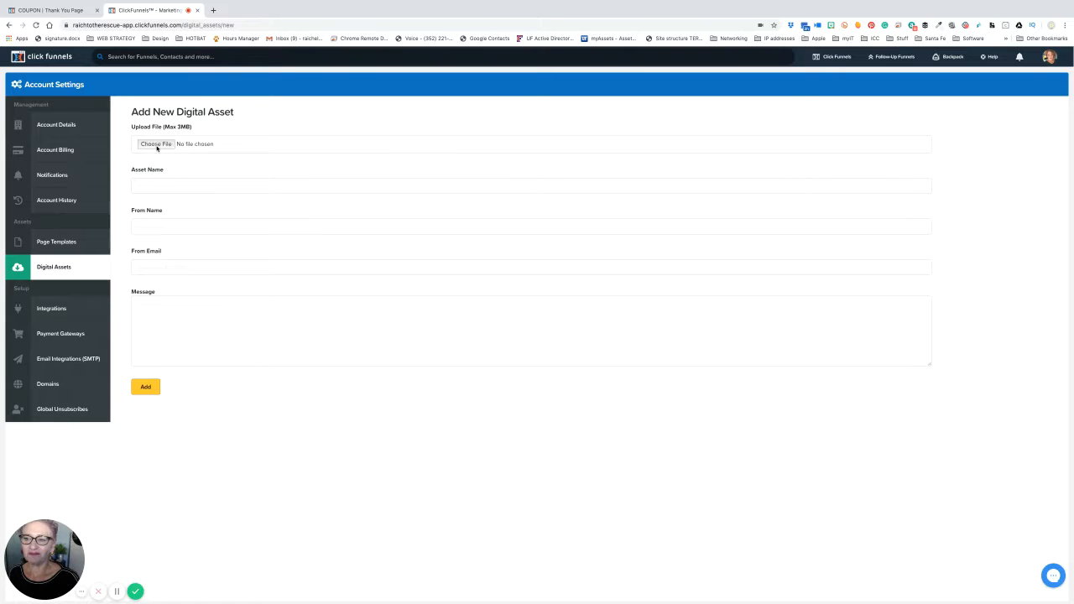
- Browse iCloud Drive to FUNNELS > FREE BEER COUPON and choose restaurant coupon.jpg
left_click(156, 145)
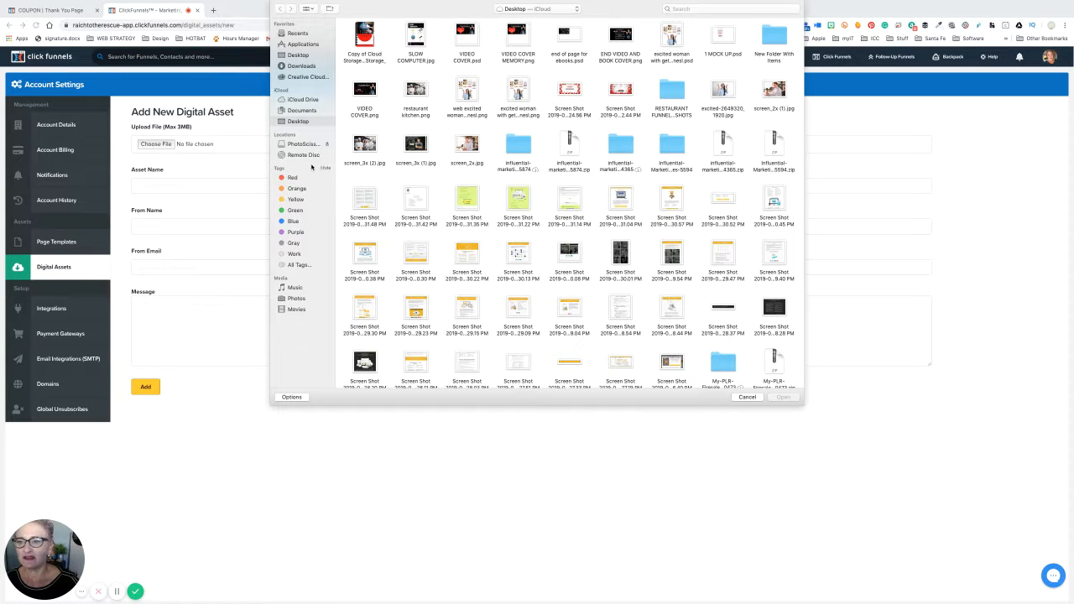
left_click(307, 101)
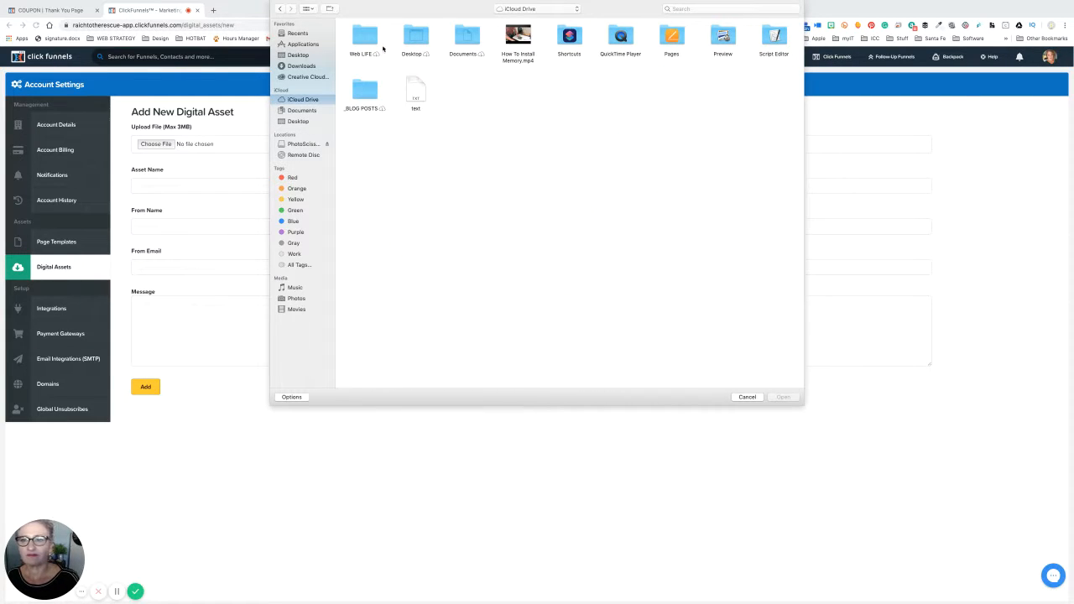
double_click(379, 47)
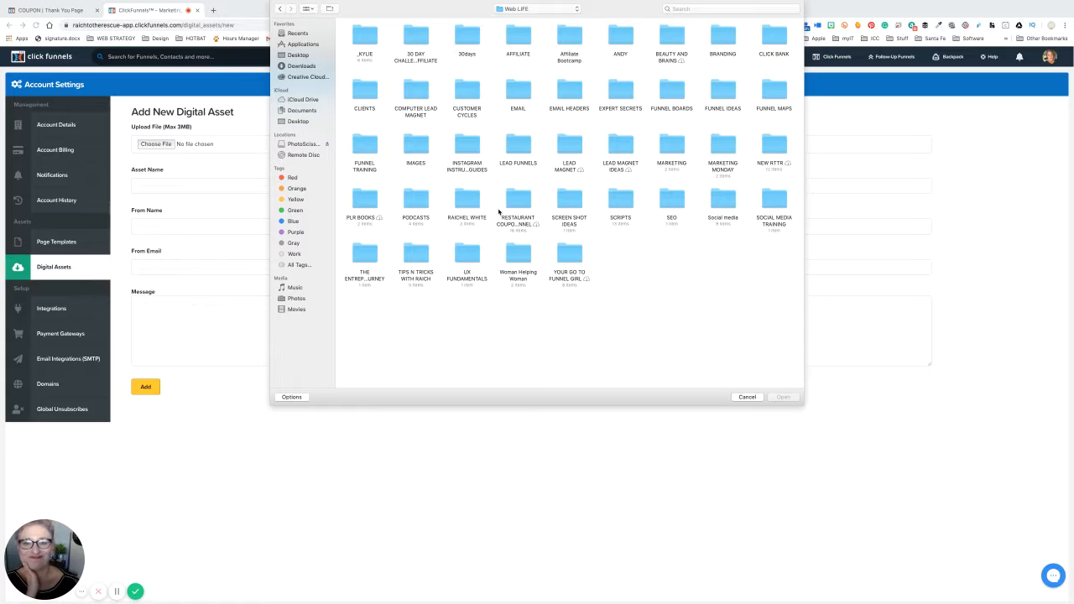
double_click(529, 208)
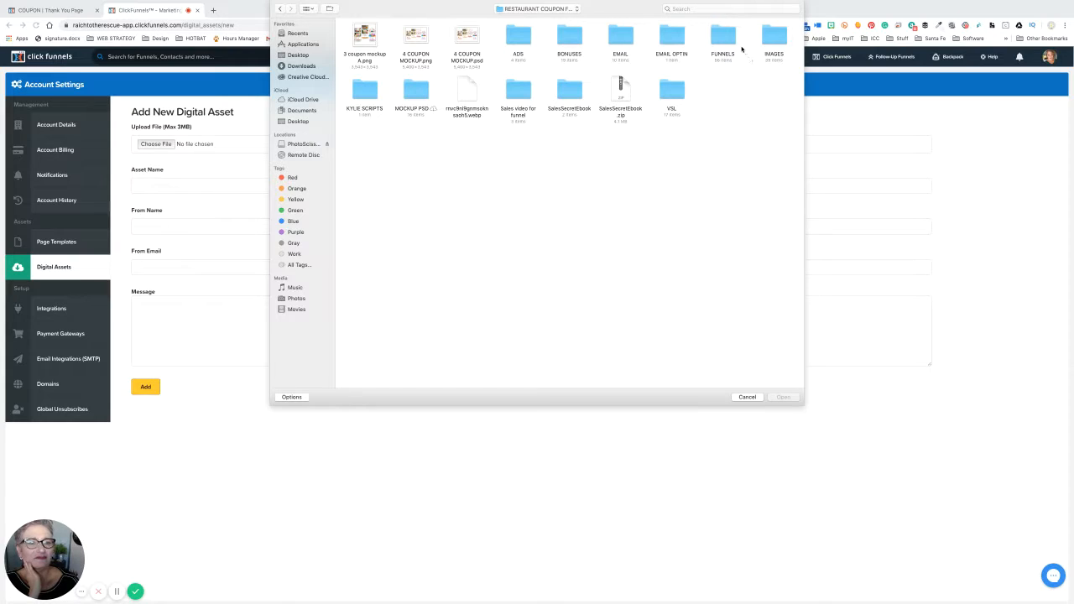
left_click(722, 44)
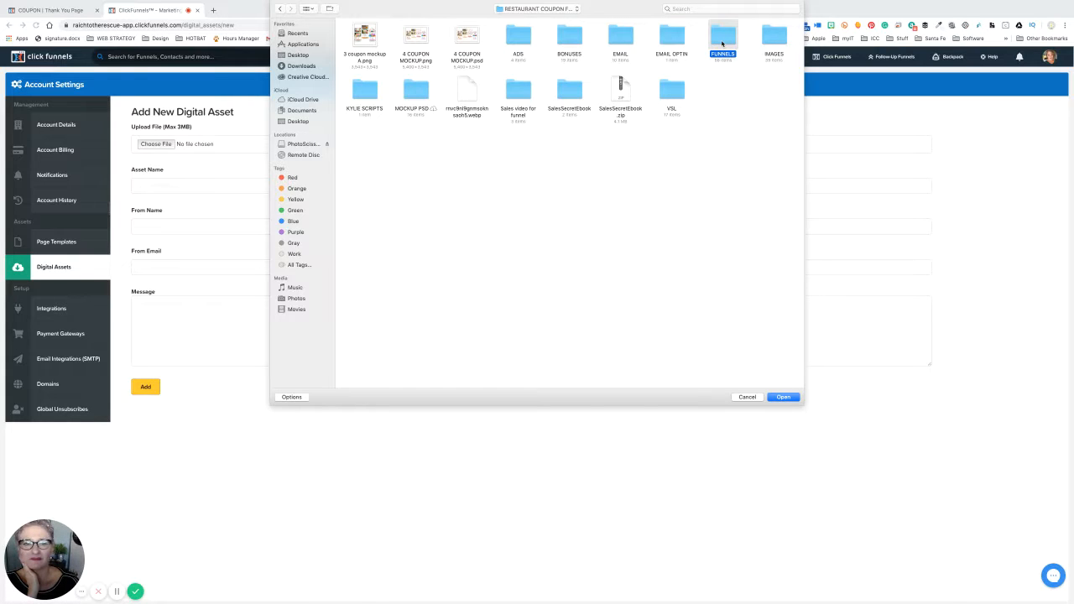
double_click(722, 44)
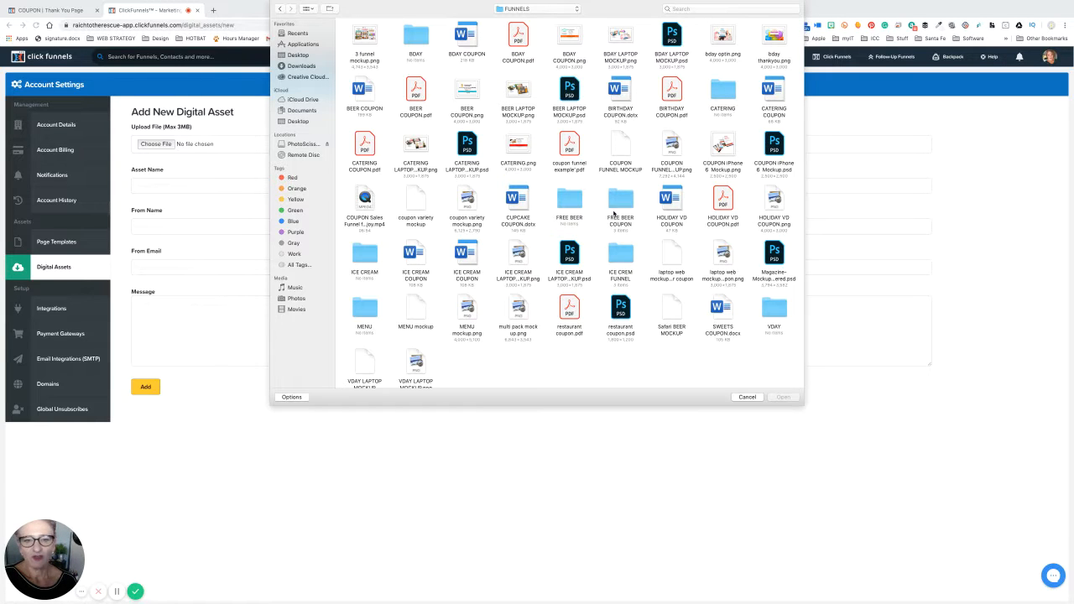
double_click(622, 201)
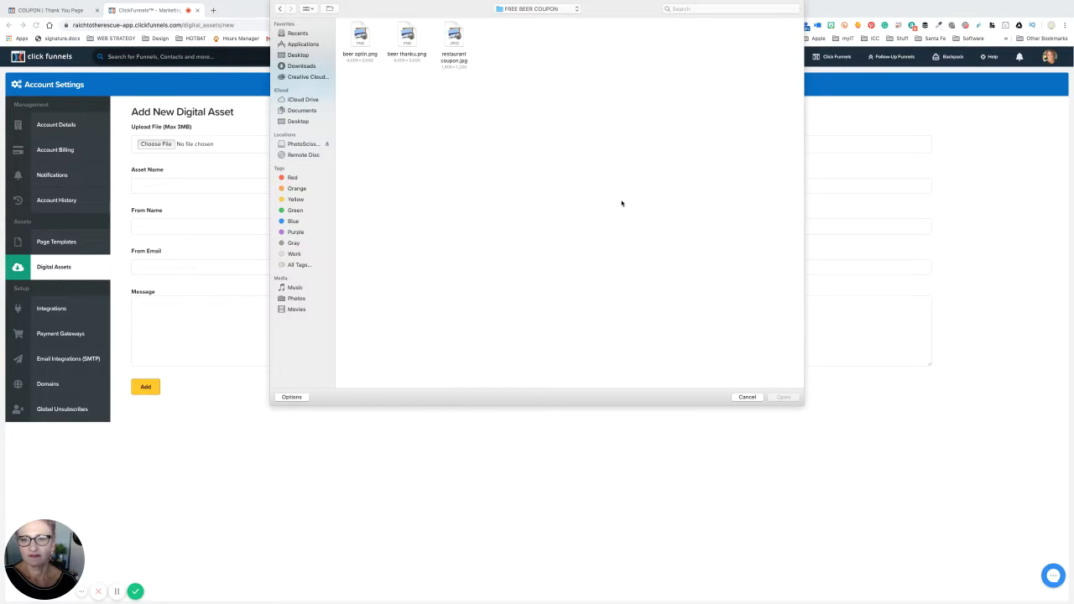
double_click(454, 39)
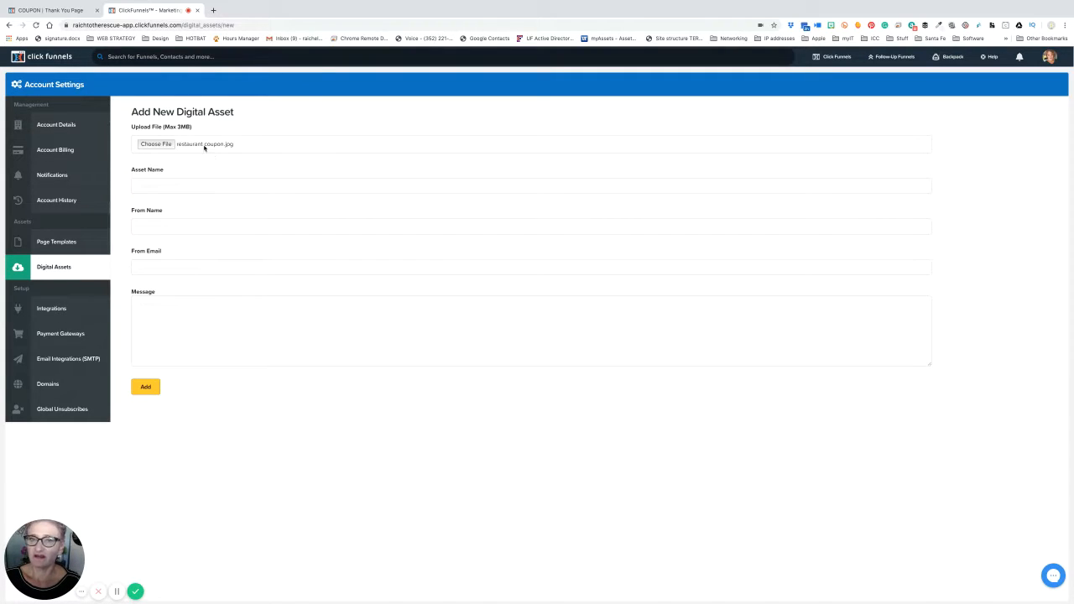
- Name the asset 'Free Beer coupon!', add it, and copy its asset path
left_click(181, 181)
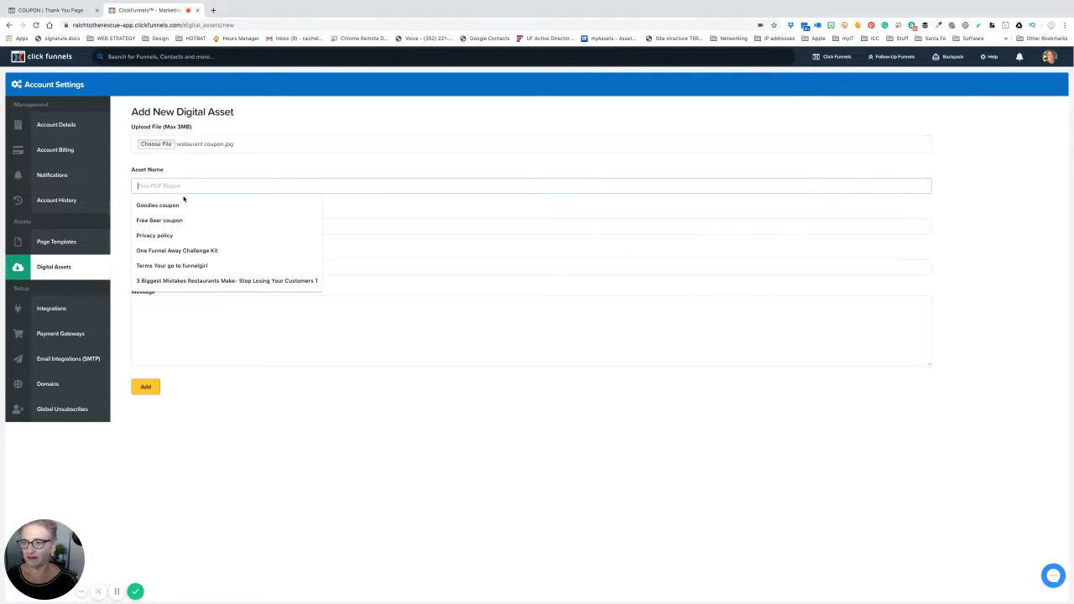
left_click(173, 221)
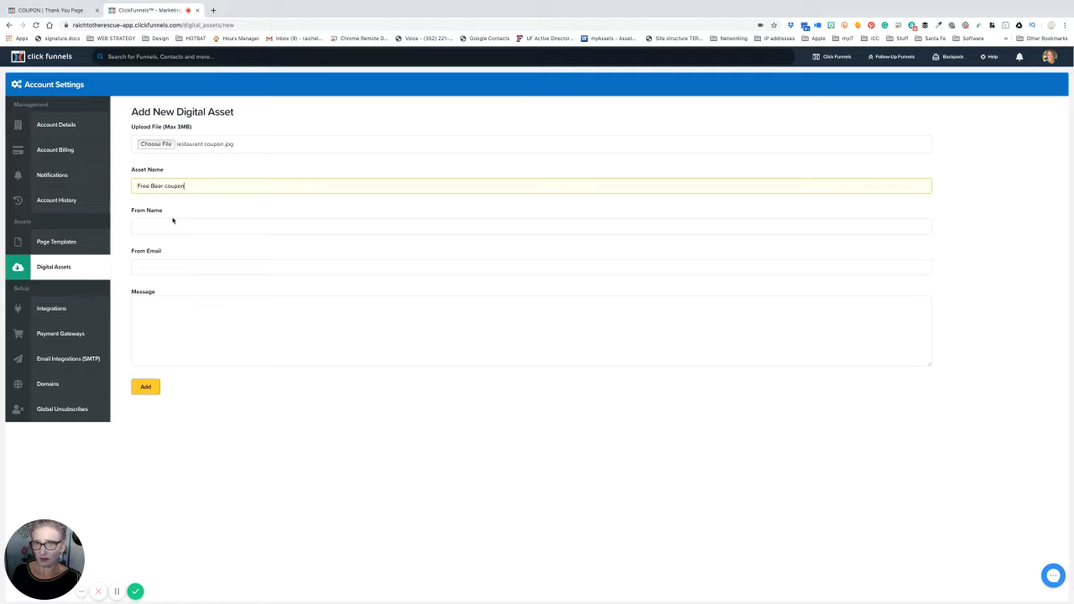
type("!")
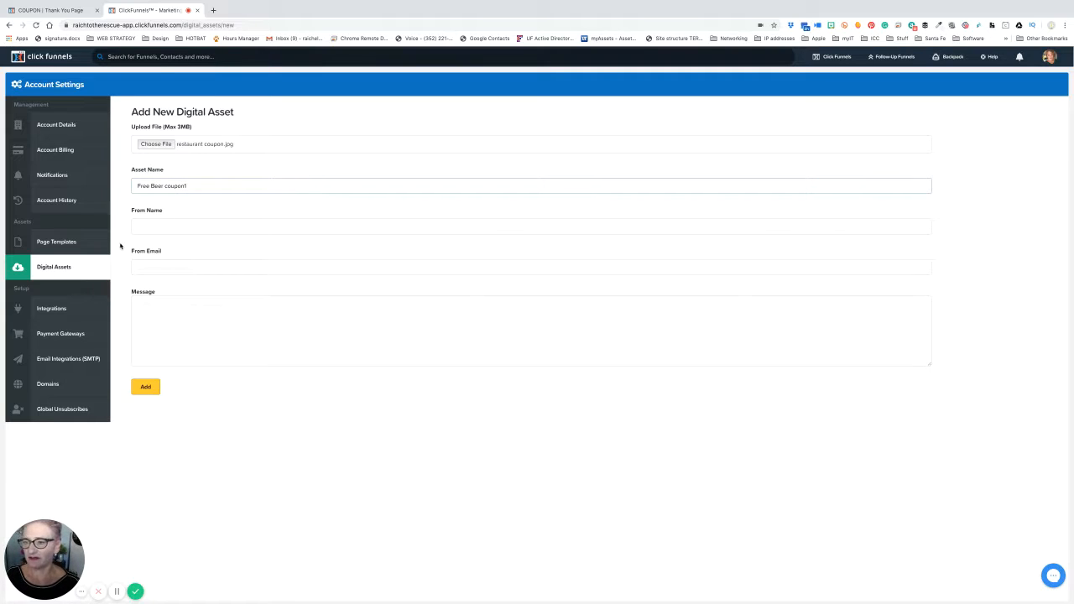
left_click(144, 388)
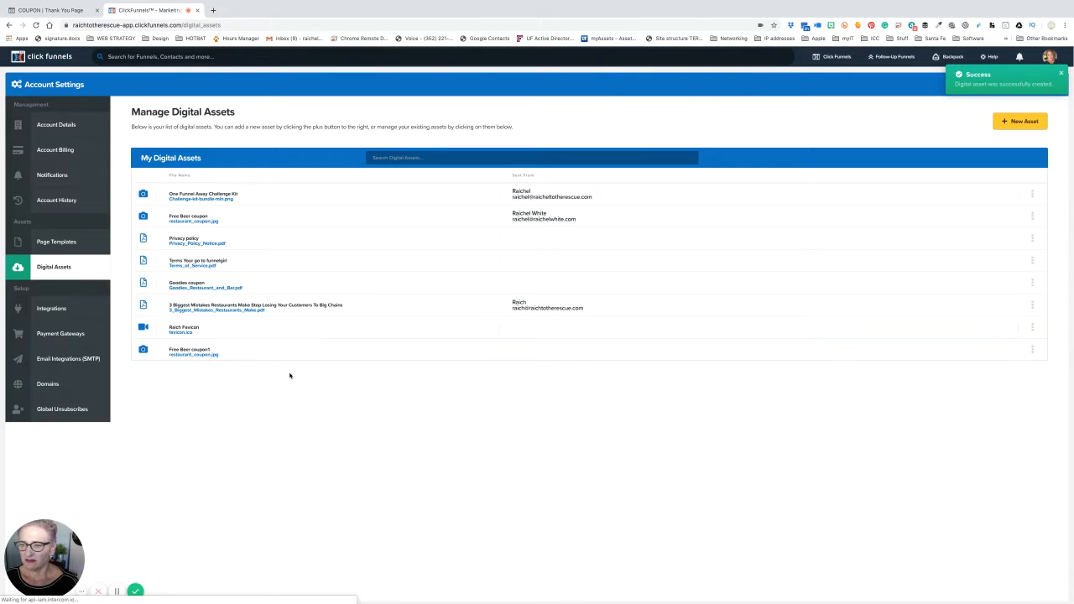
left_click(1033, 351)
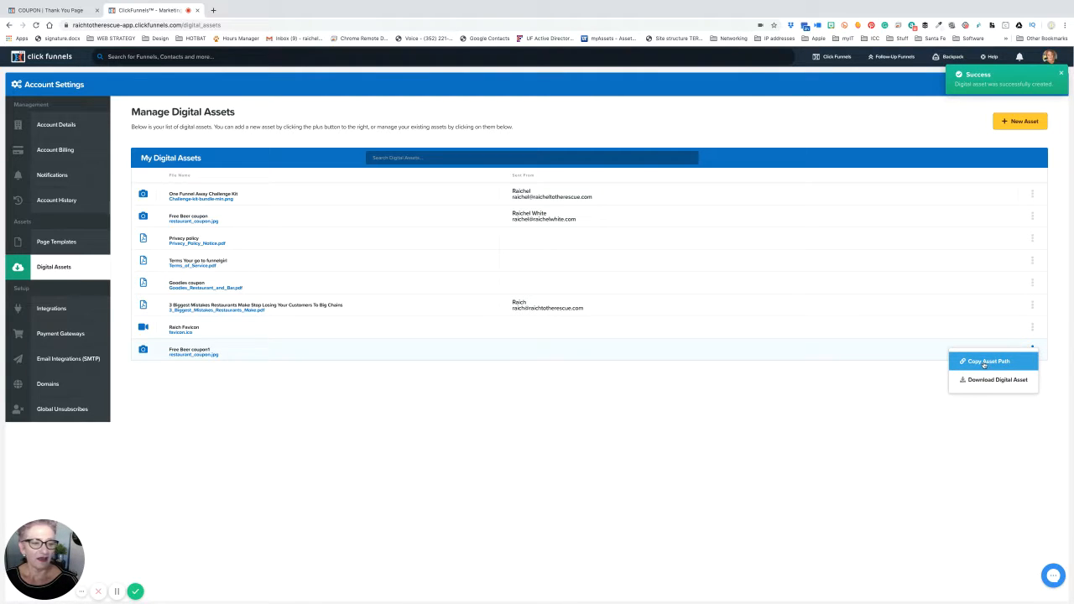
left_click(984, 363)
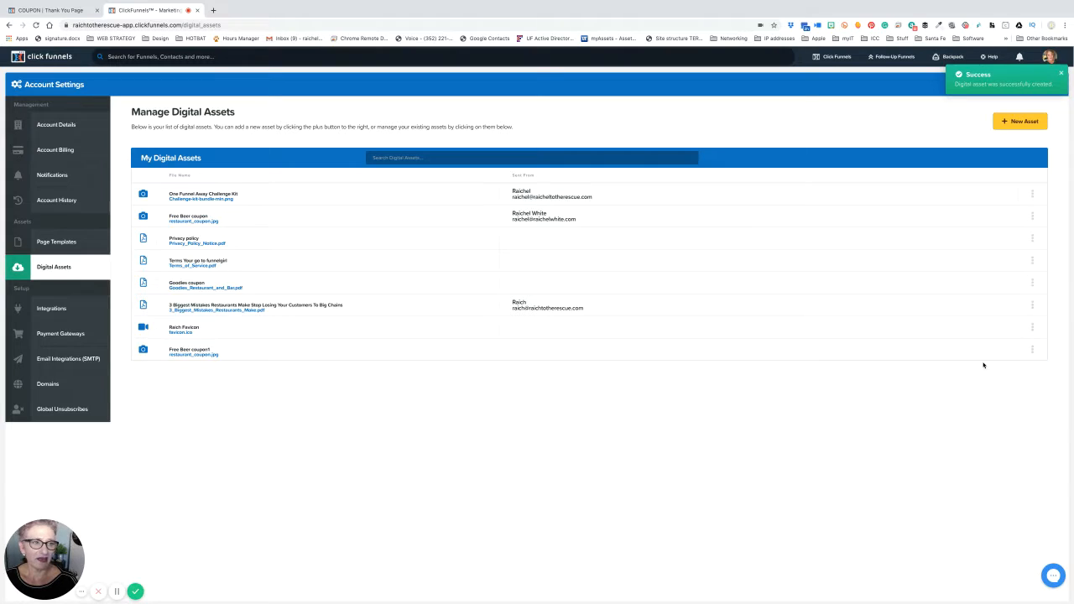
- Go from the funnel overview and its settings back to the beer coupon Thank You page editor
left_click(55, 10)
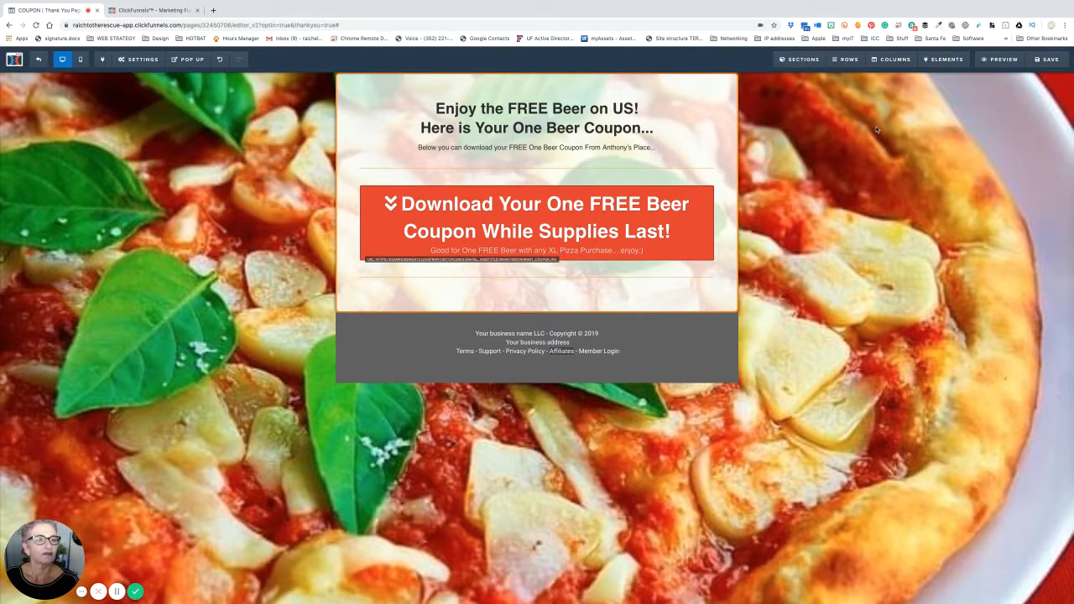
left_click(40, 61)
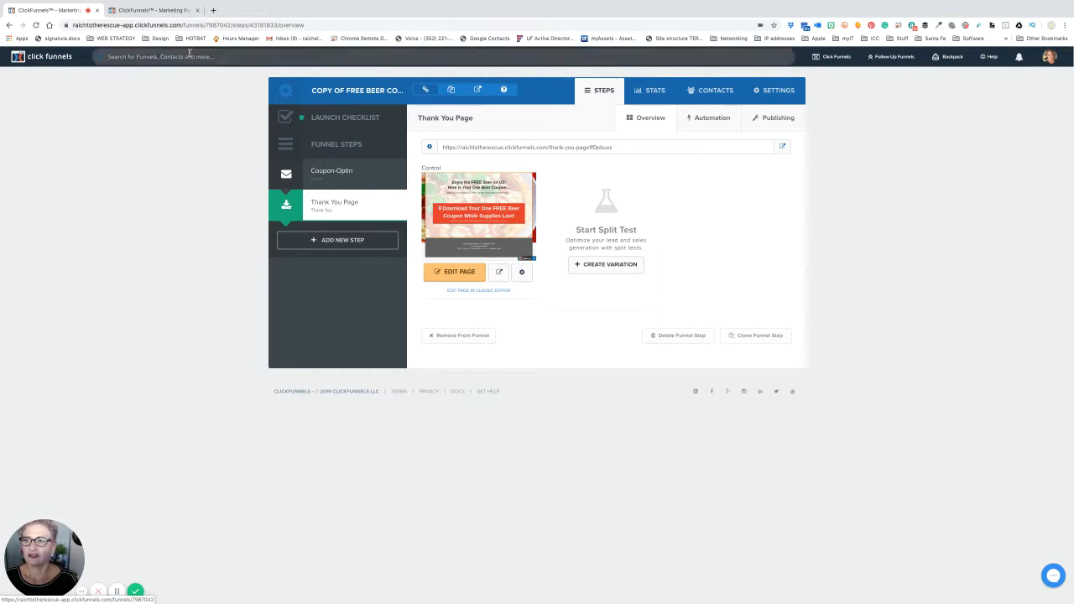
left_click(149, 10)
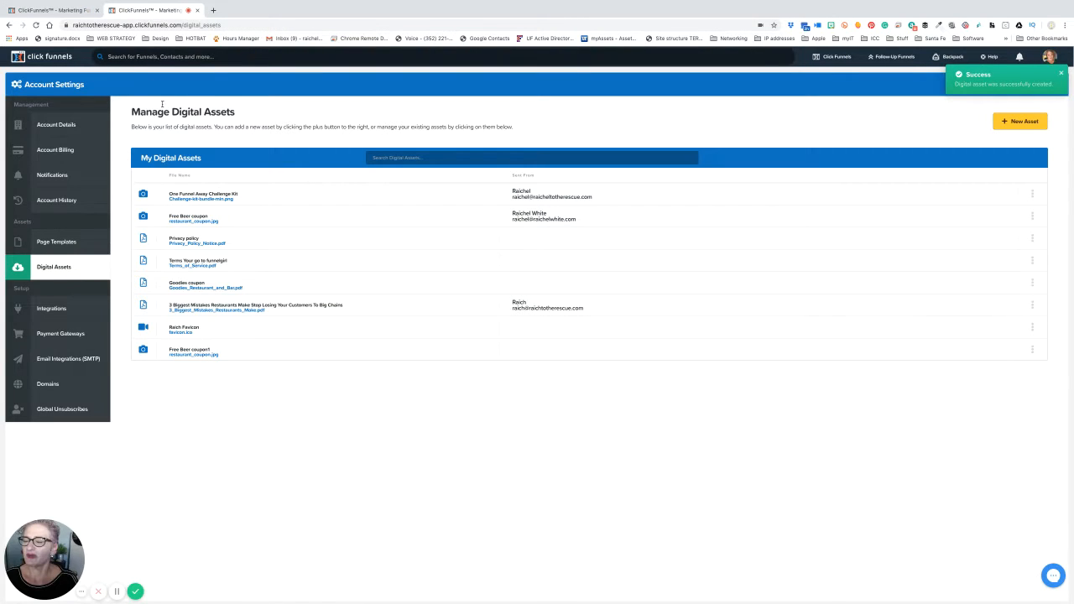
left_click(51, 10)
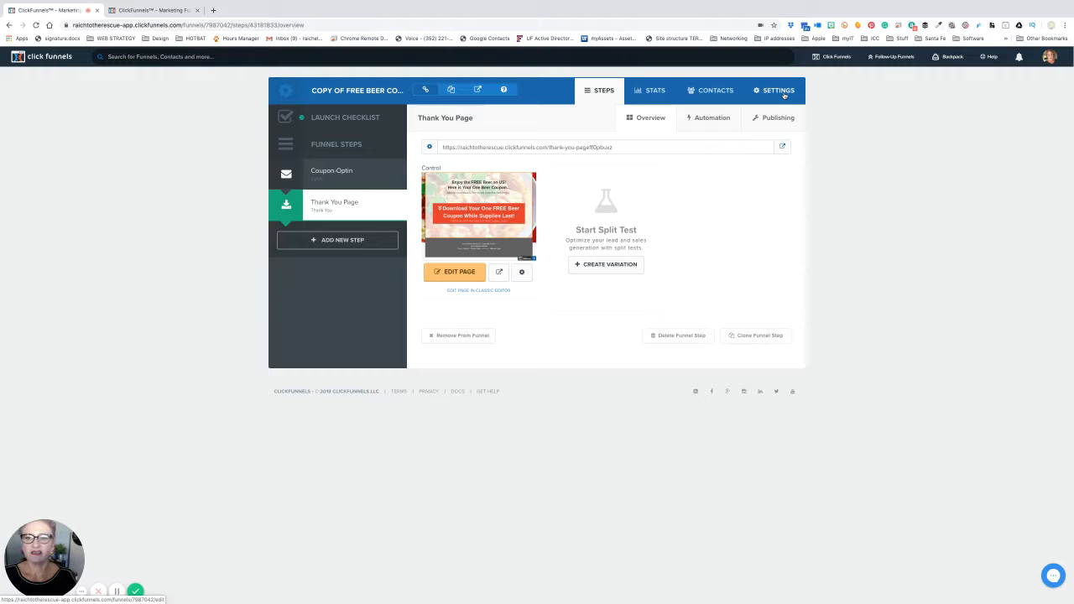
left_click(784, 96)
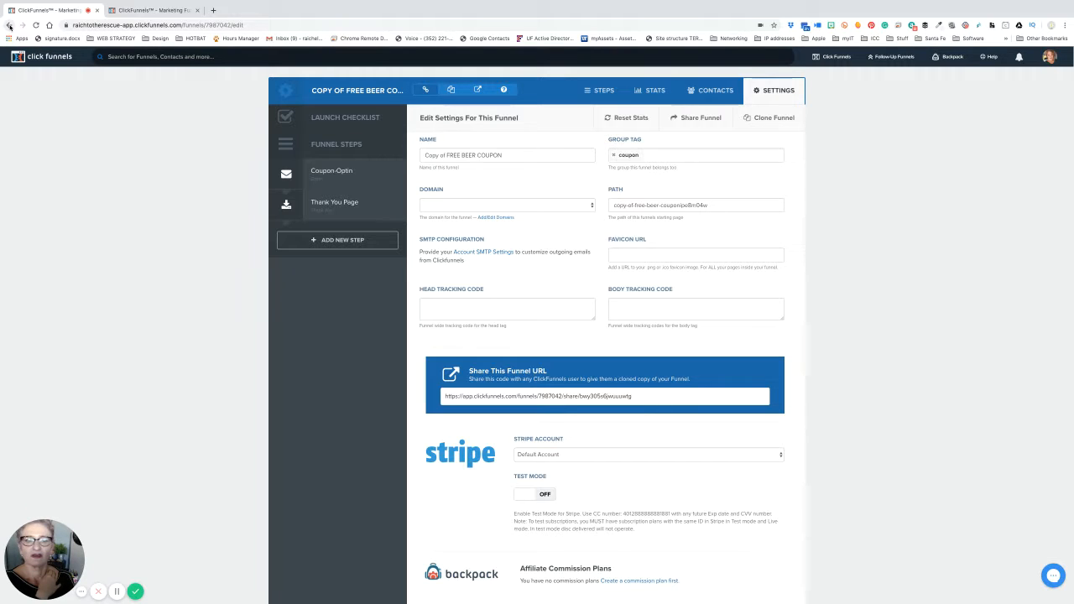
left_click(9, 25)
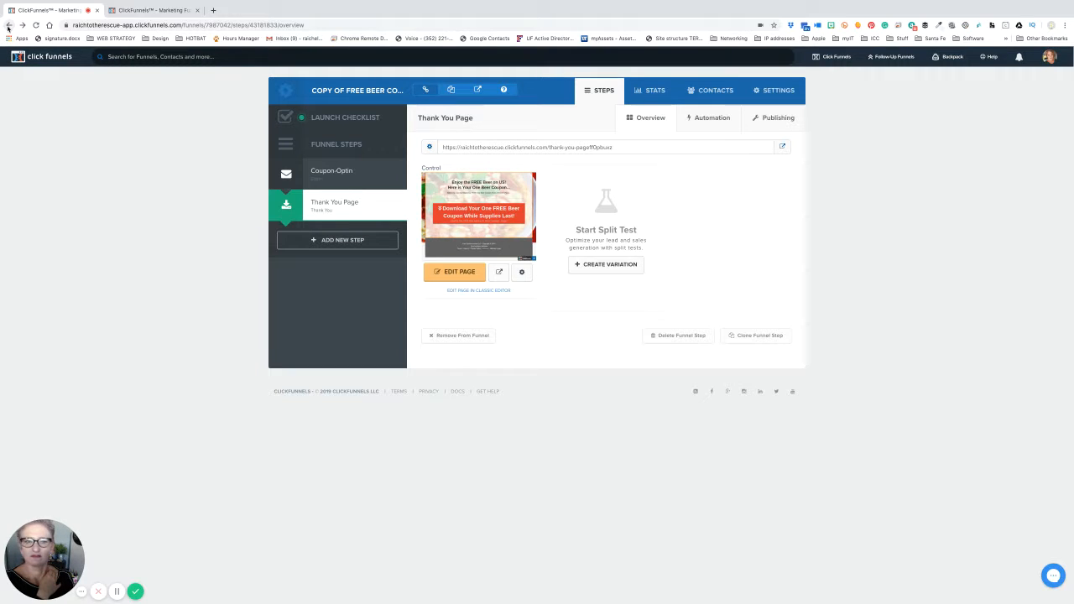
left_click(7, 25)
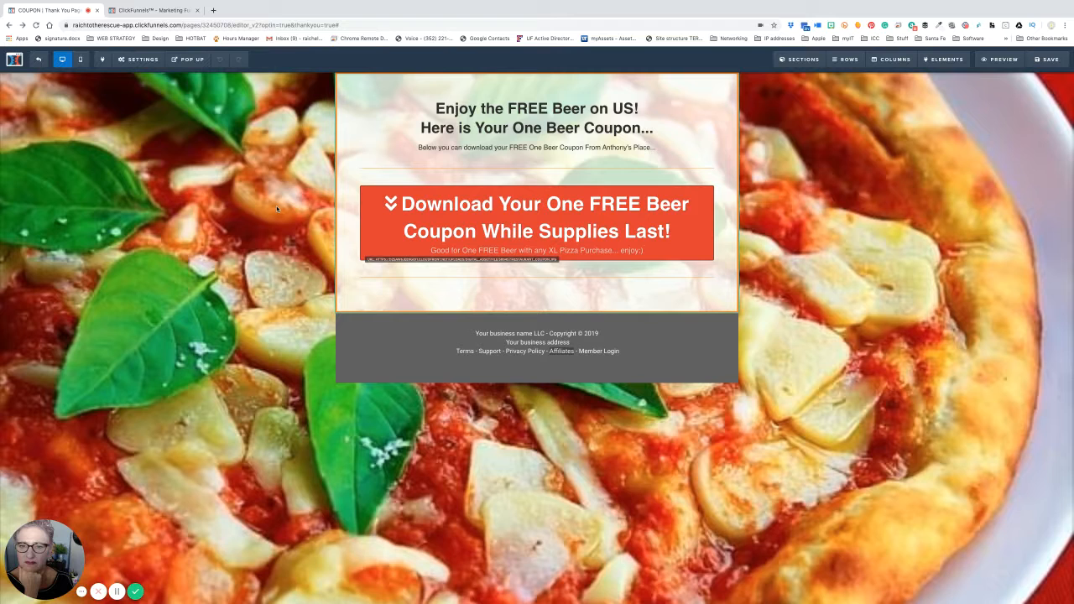
- In Settings > Integrations, pick MailChimp as the email service with the Add To List action
left_click(137, 60)
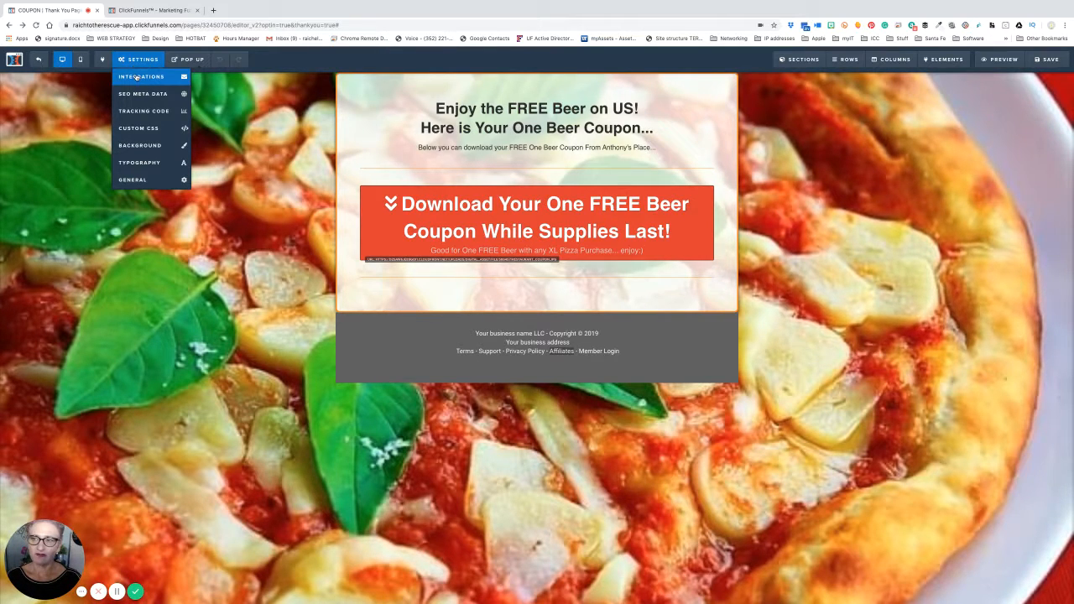
left_click(136, 77)
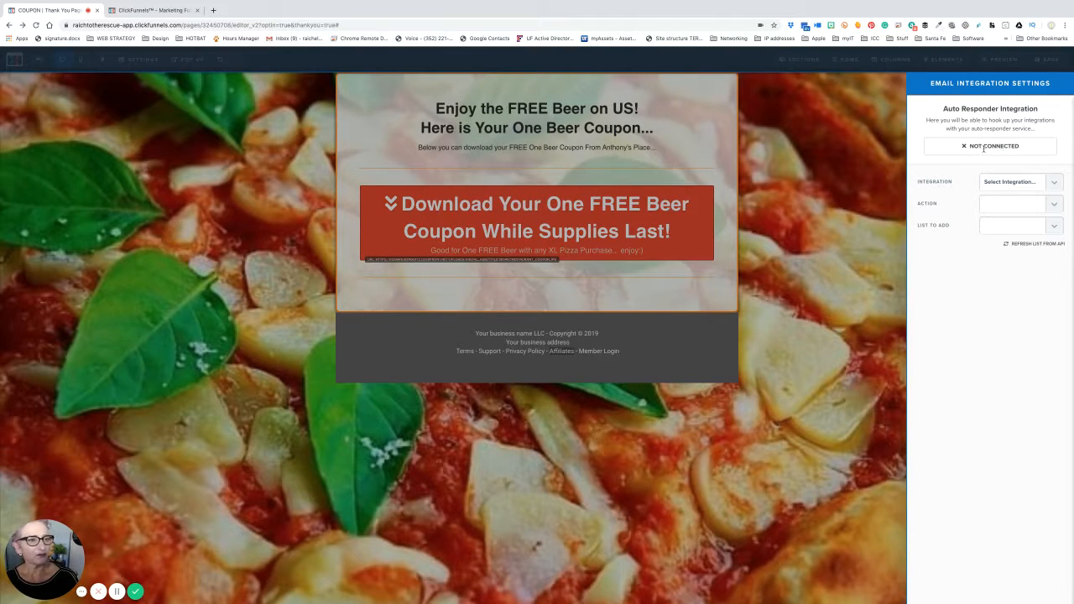
left_click(1054, 186)
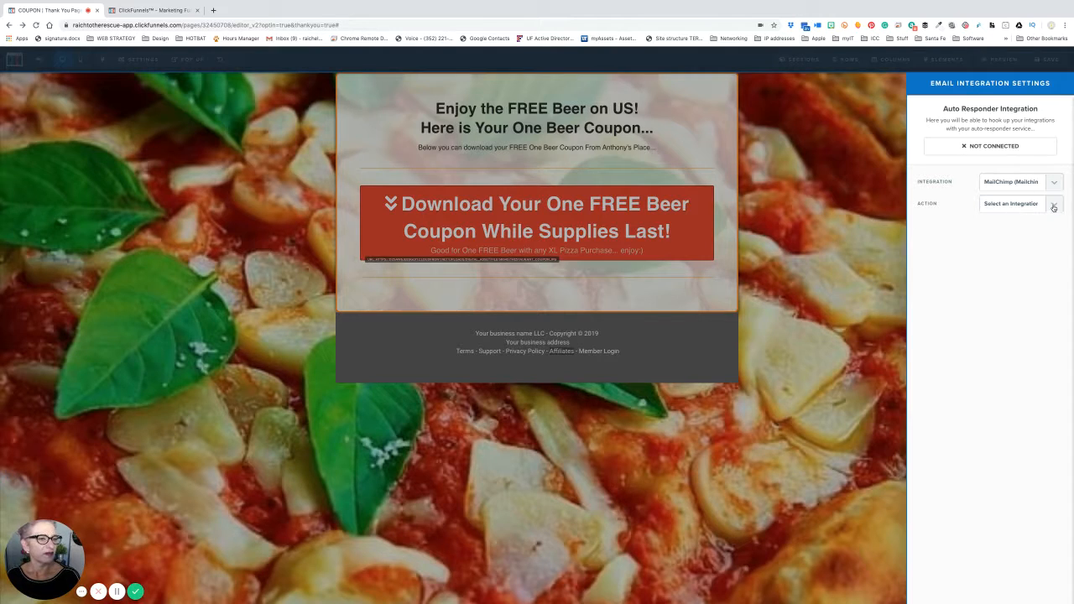
left_click(1045, 211)
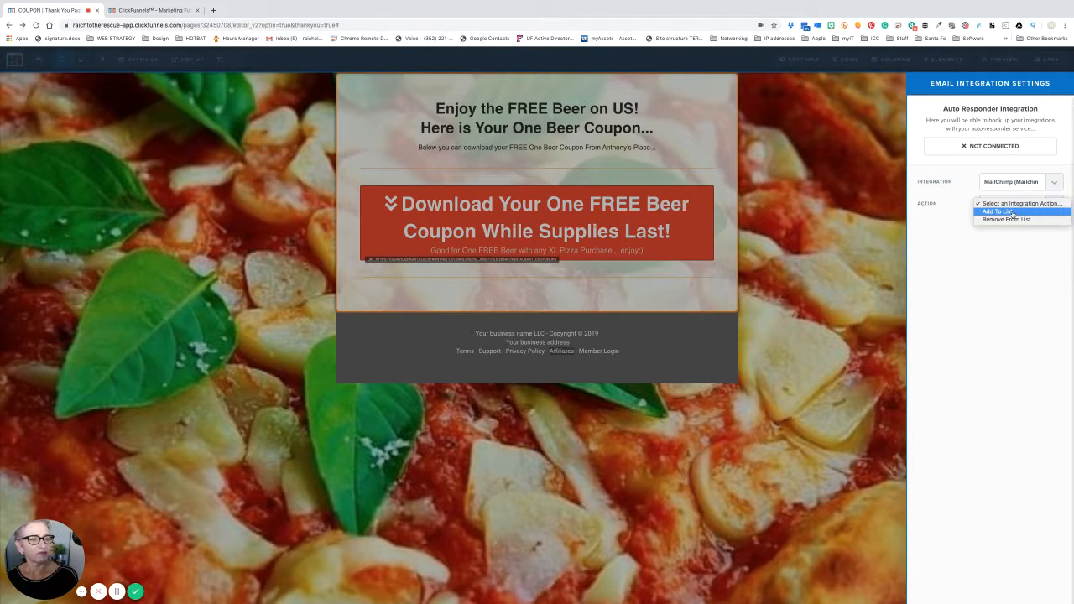
left_click(1013, 212)
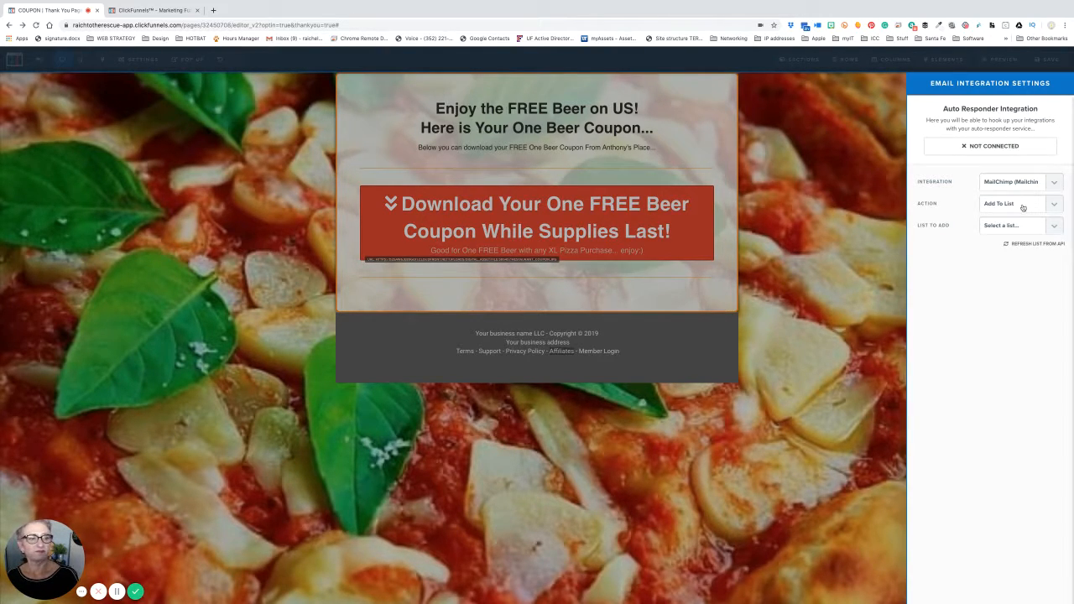
left_click(851, 215)
left_click(138, 59)
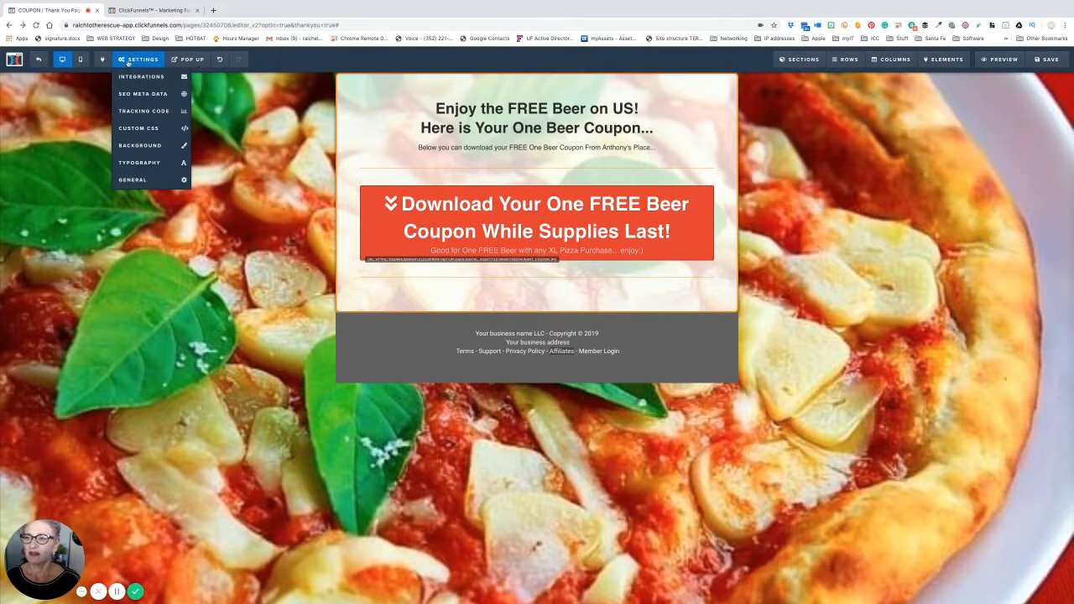
- Replace the SEO meta title with 'Free Beer on us with XL Pizza Thank You Page'
left_click(130, 94)
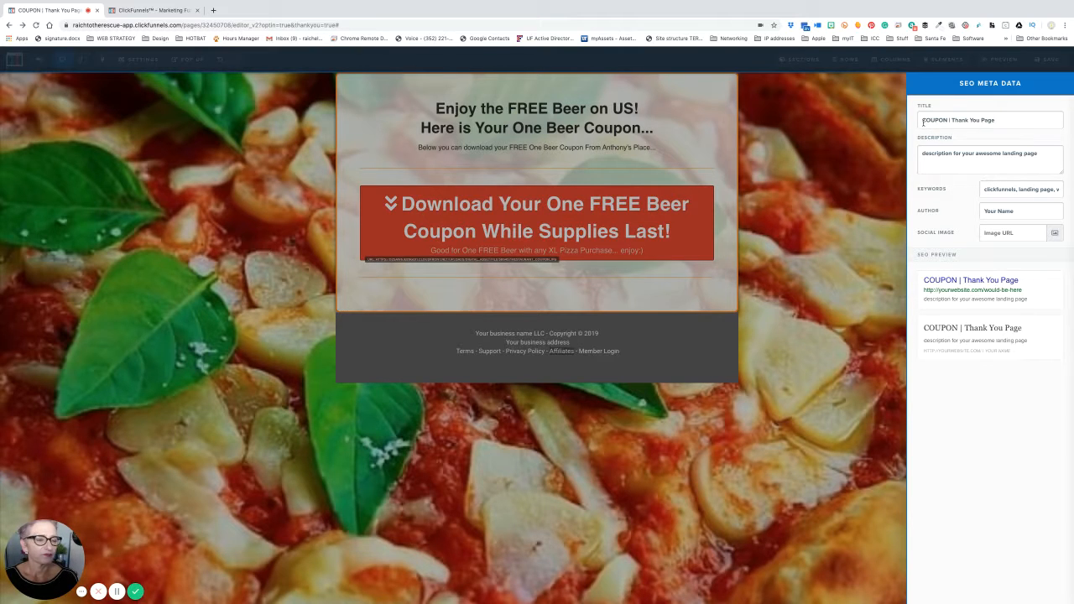
left_click_drag(922, 122, 1030, 118)
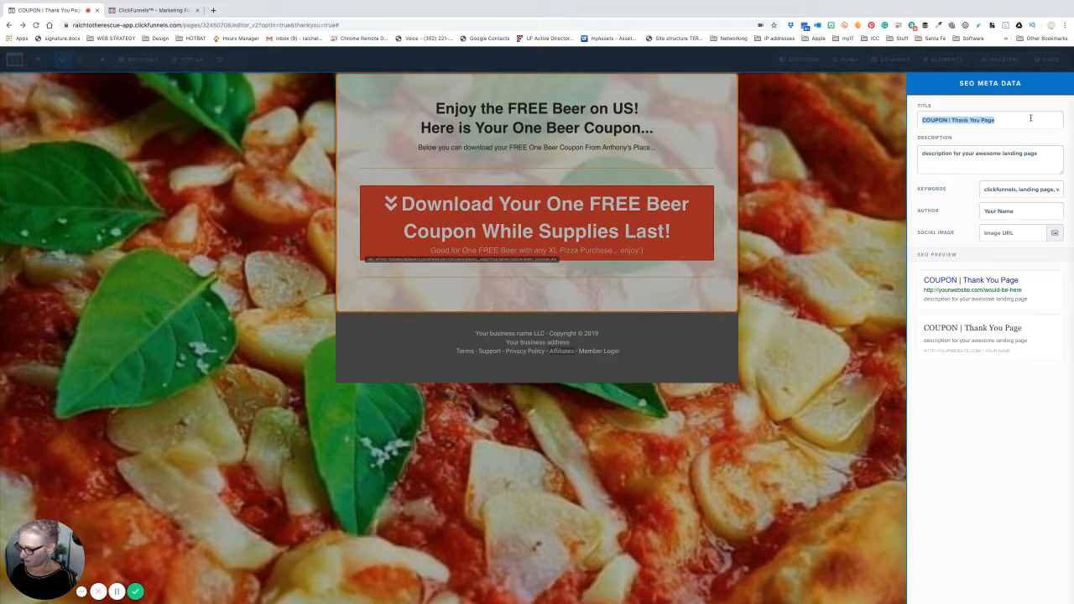
type("Free B")
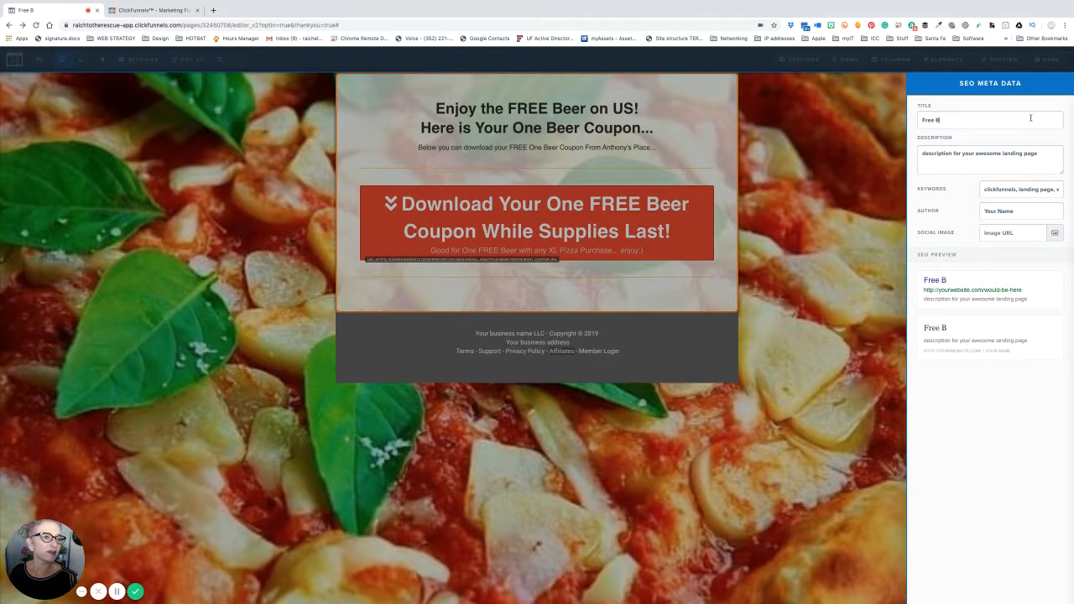
type("eer on us ")
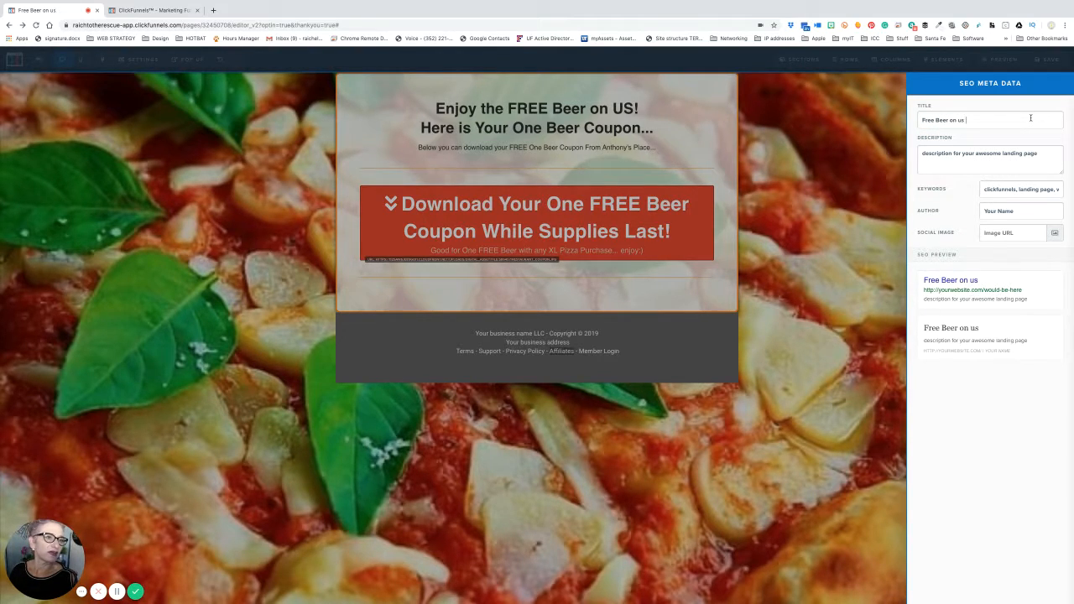
type("with XL P")
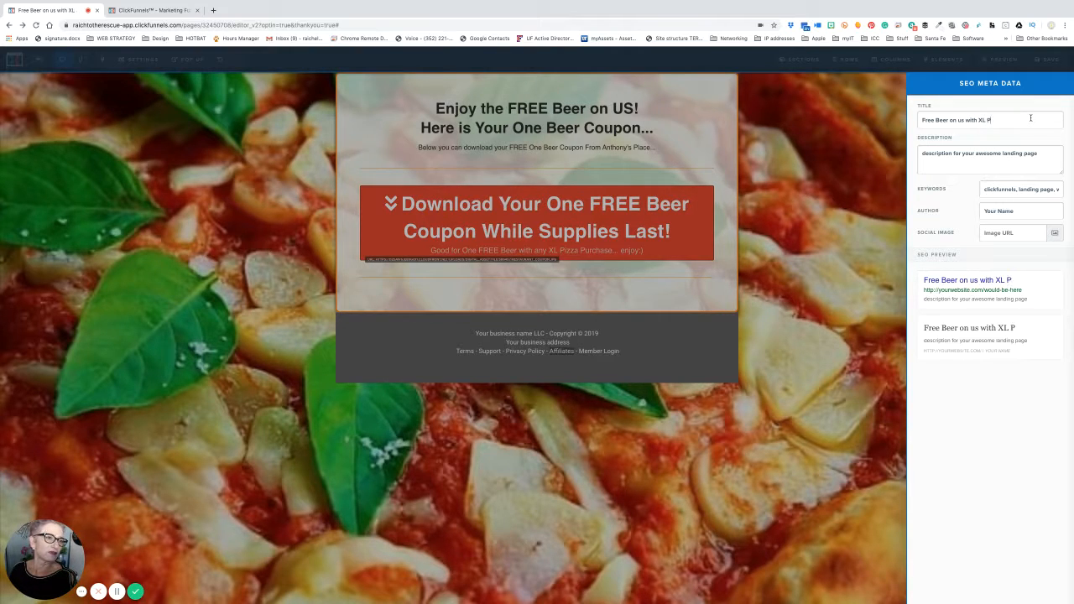
type("izza")
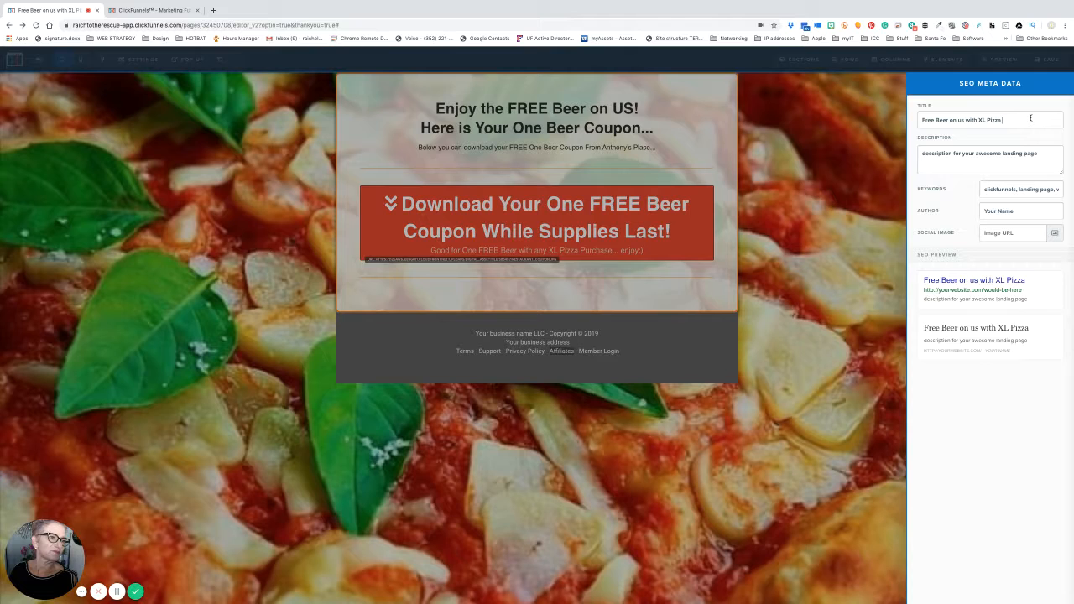
type(" Thank You")
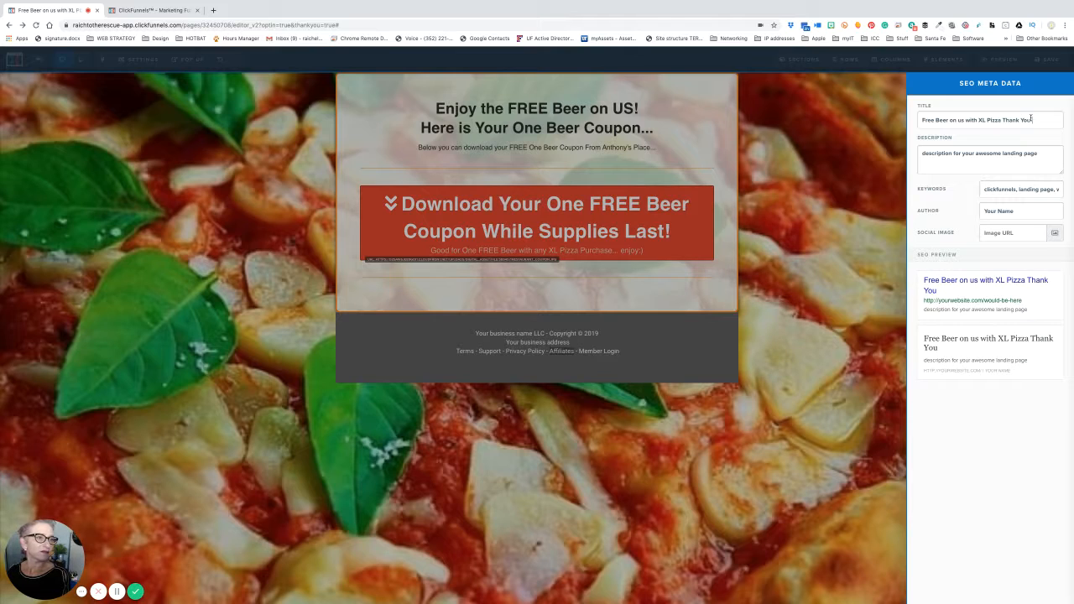
type(" Page")
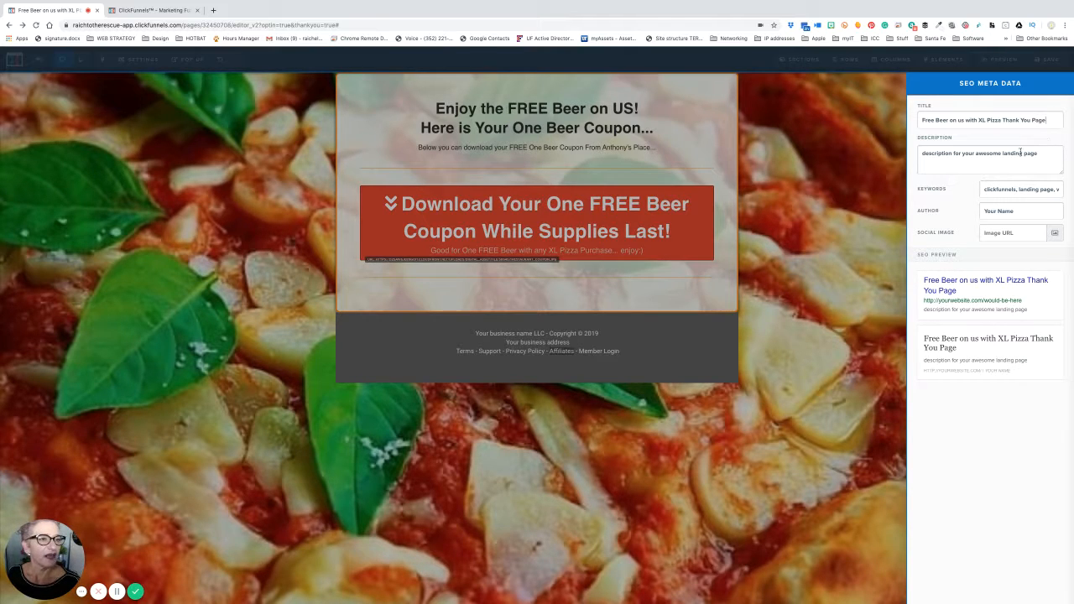
triple_click(998, 155)
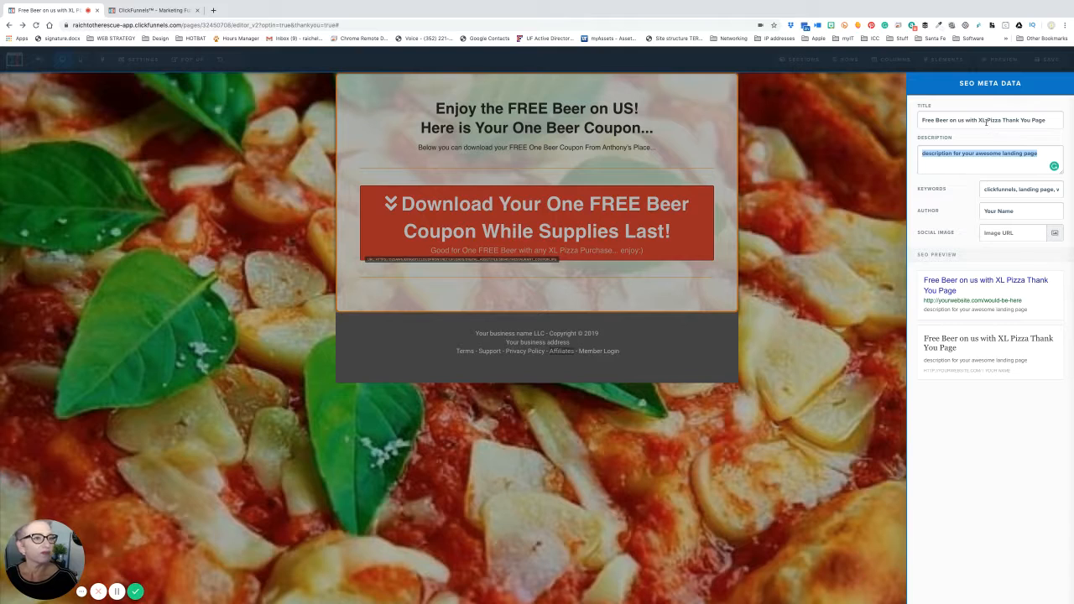
- Fill the SEO description with the page title followed by ' | Anthony's Pizza Place'
triple_click(986, 122)
key("ctrl+c")
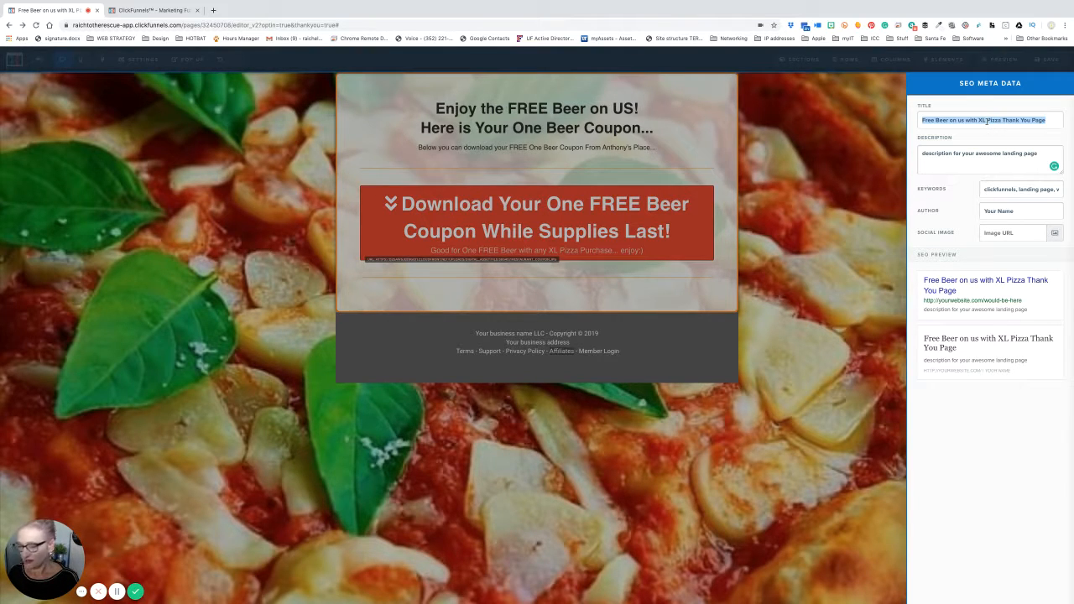
triple_click(967, 153)
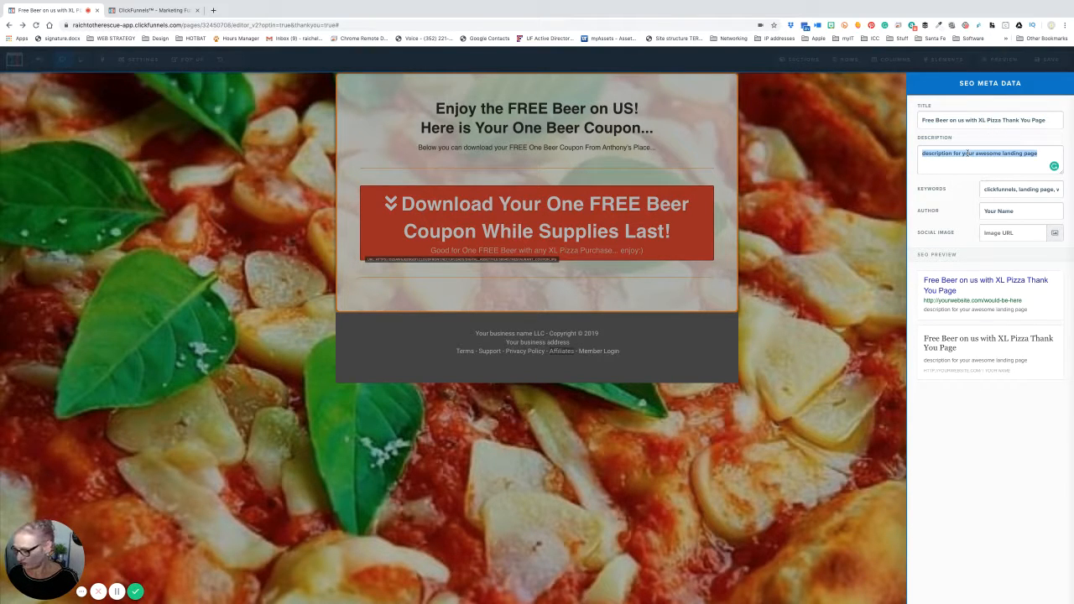
key("ctrl+v")
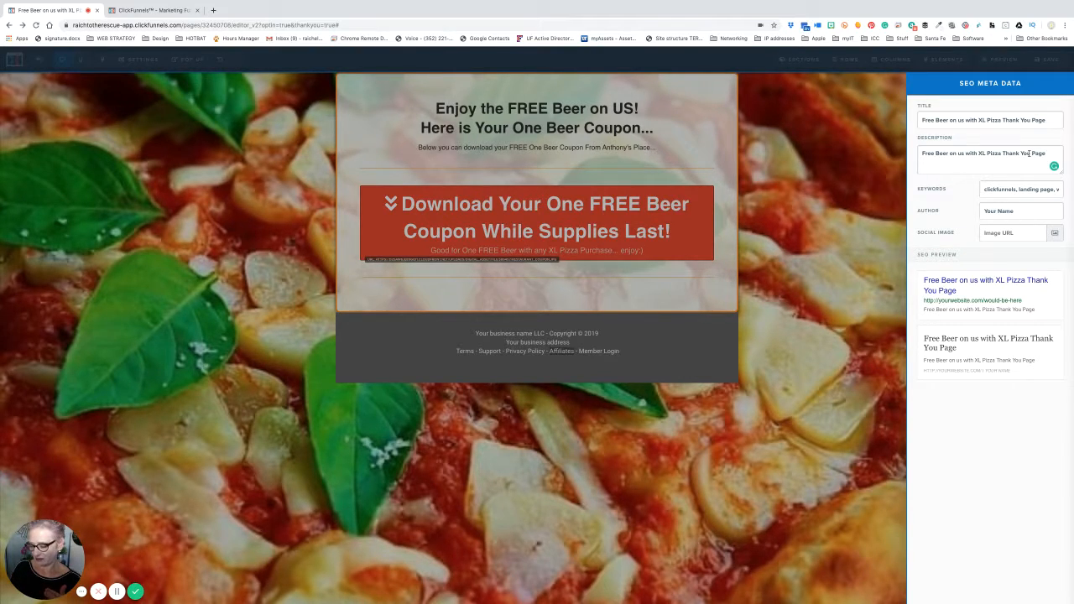
type("|||||||")
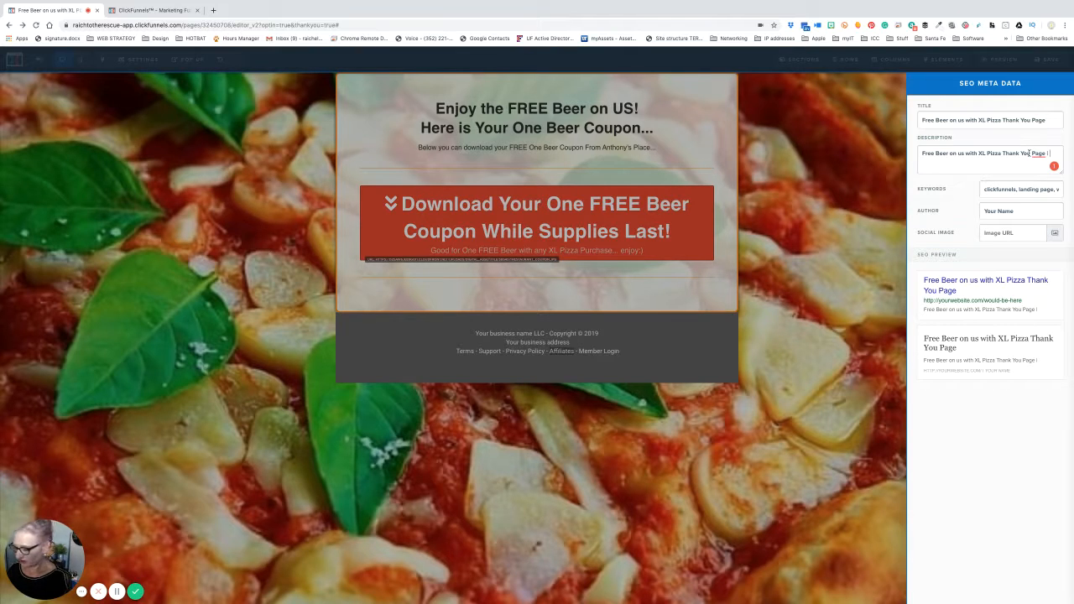
type("thon")
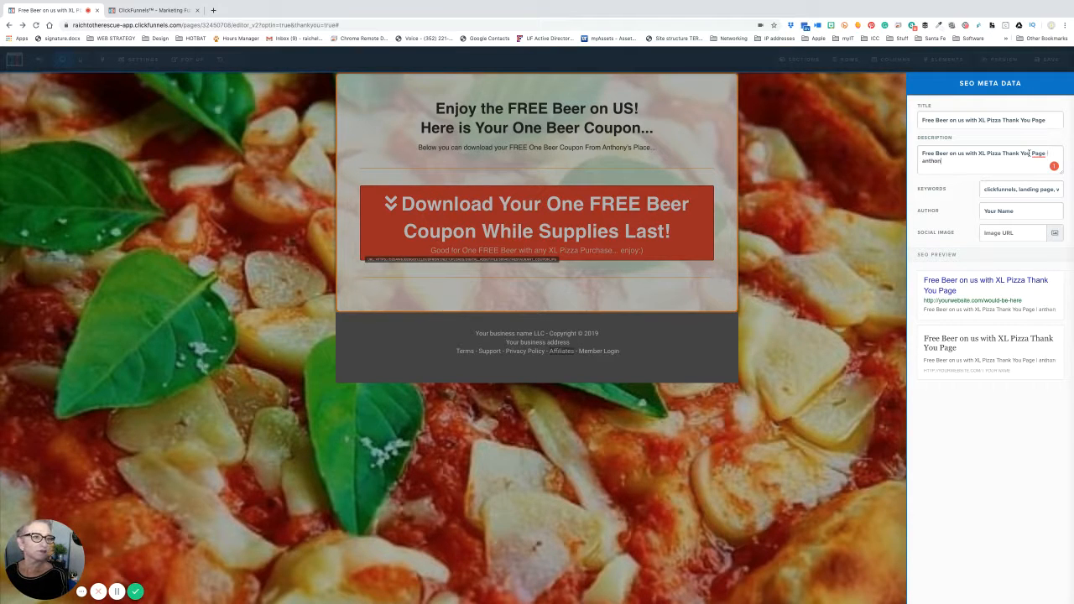
key("BackSpace")
key("BackSpace")
key("BackSpace")
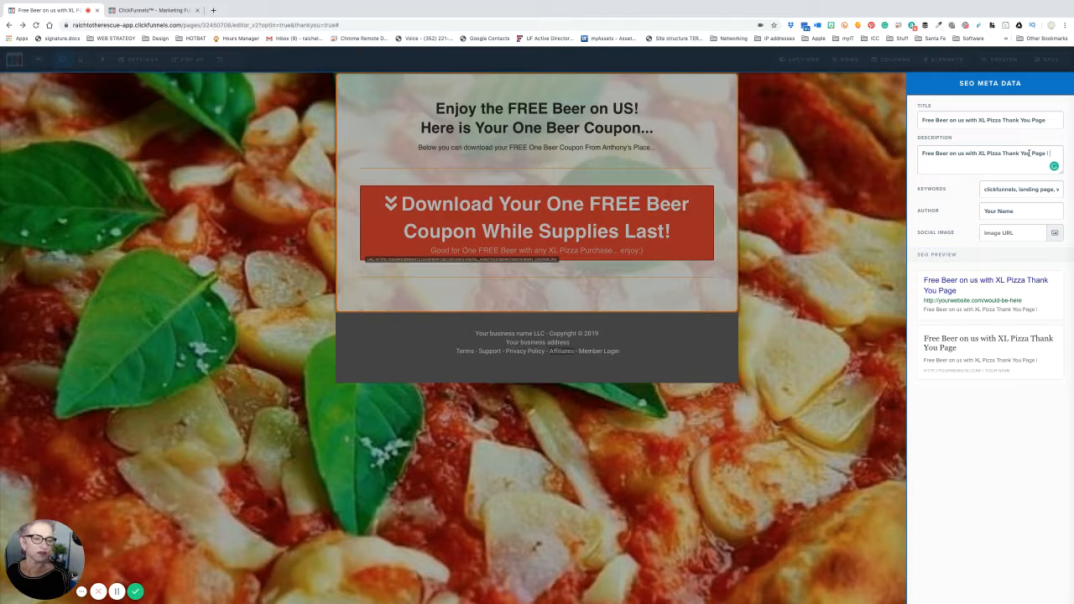
type("An")
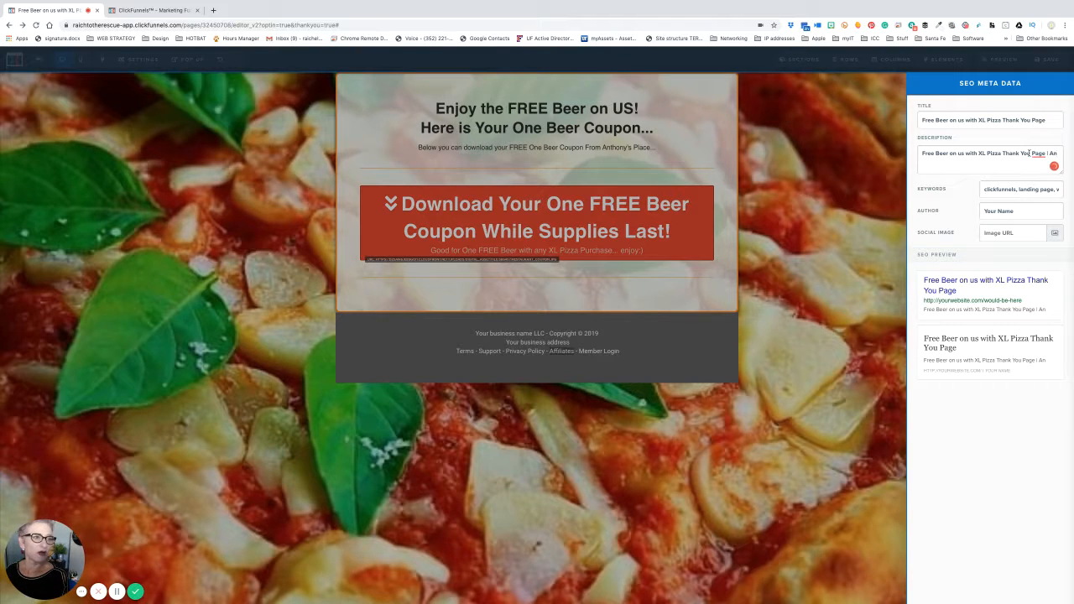
type("thony")
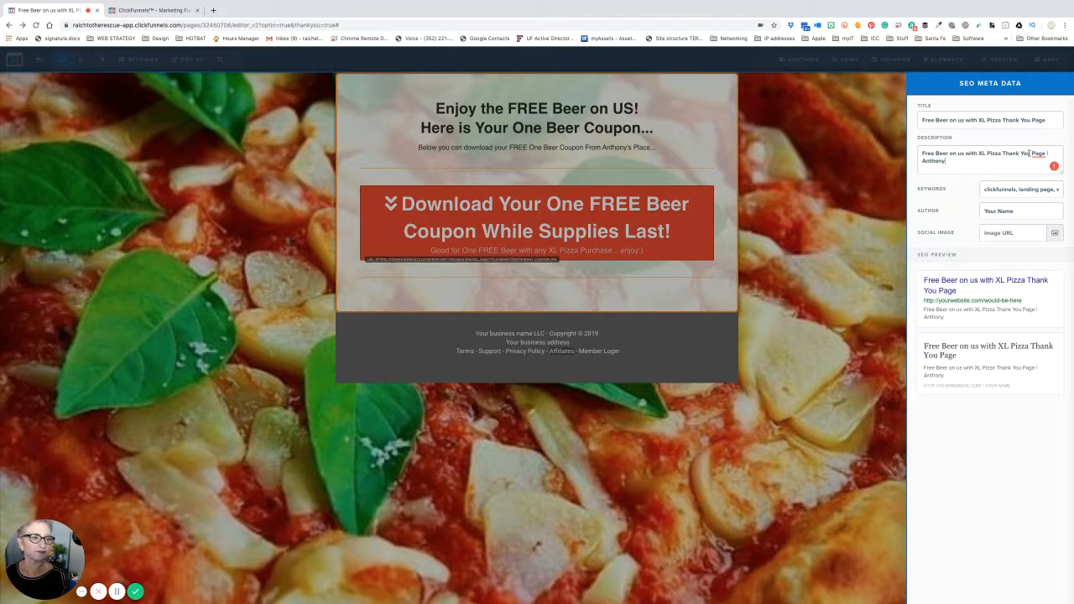
type("'s Pizz")
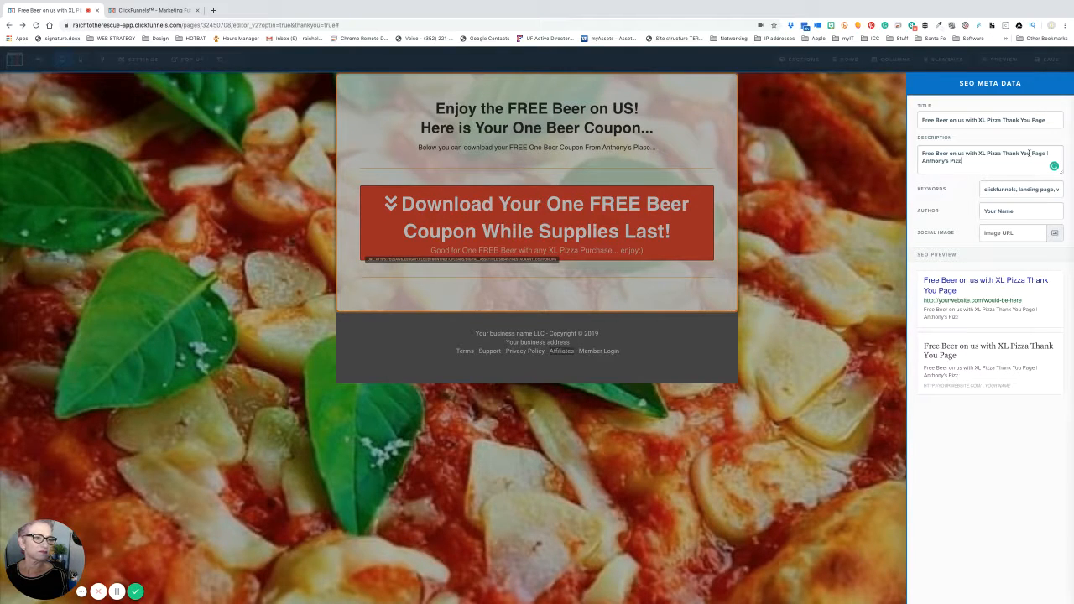
type("a Place")
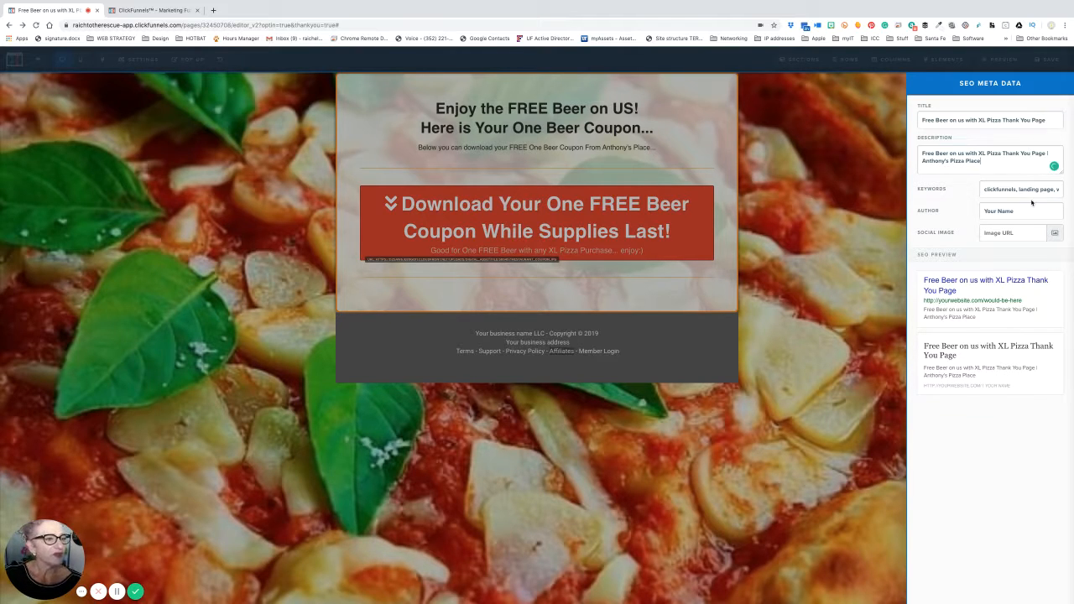
left_click(1007, 193)
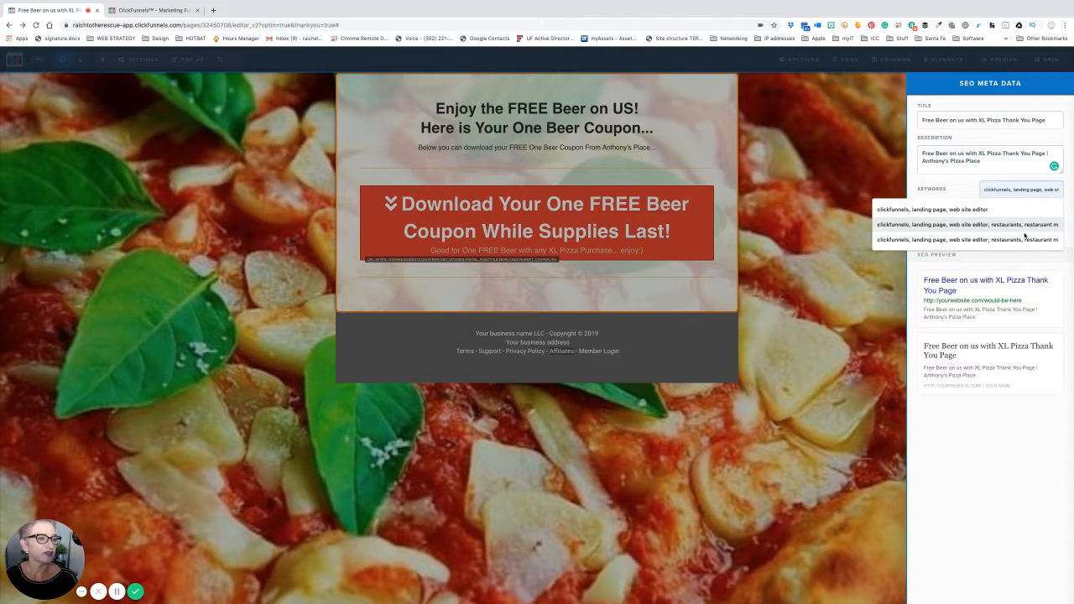
left_click(850, 258)
left_click(849, 257)
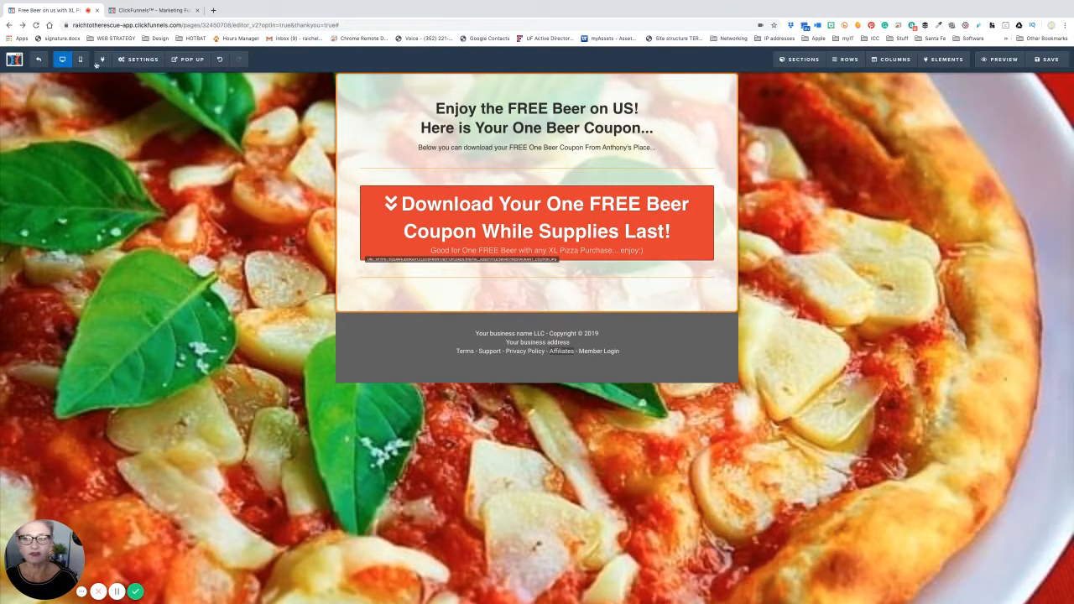
mouse_move(139, 62)
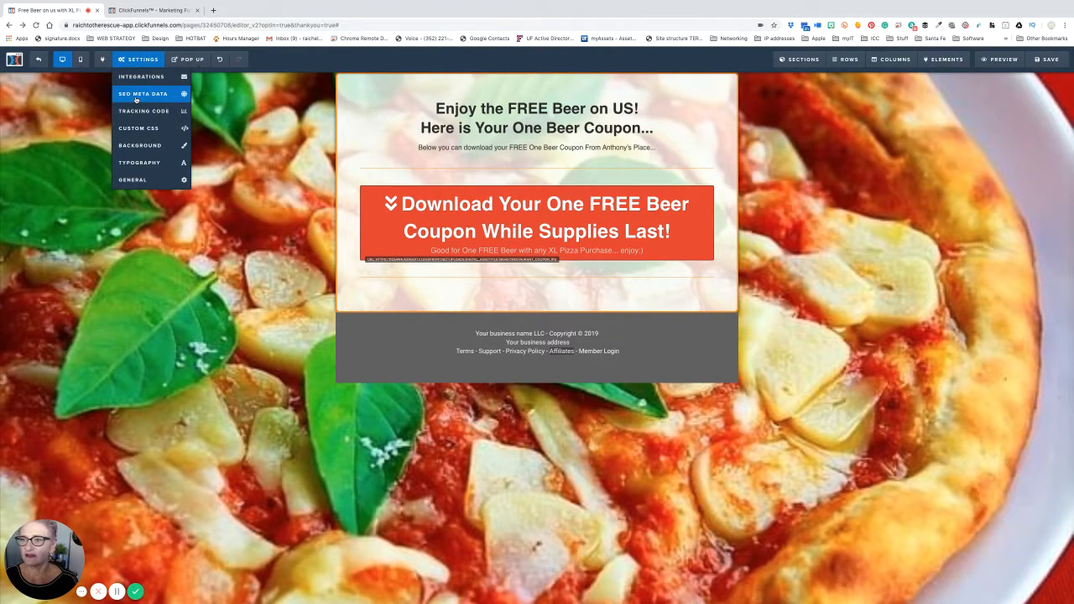
left_click(137, 96)
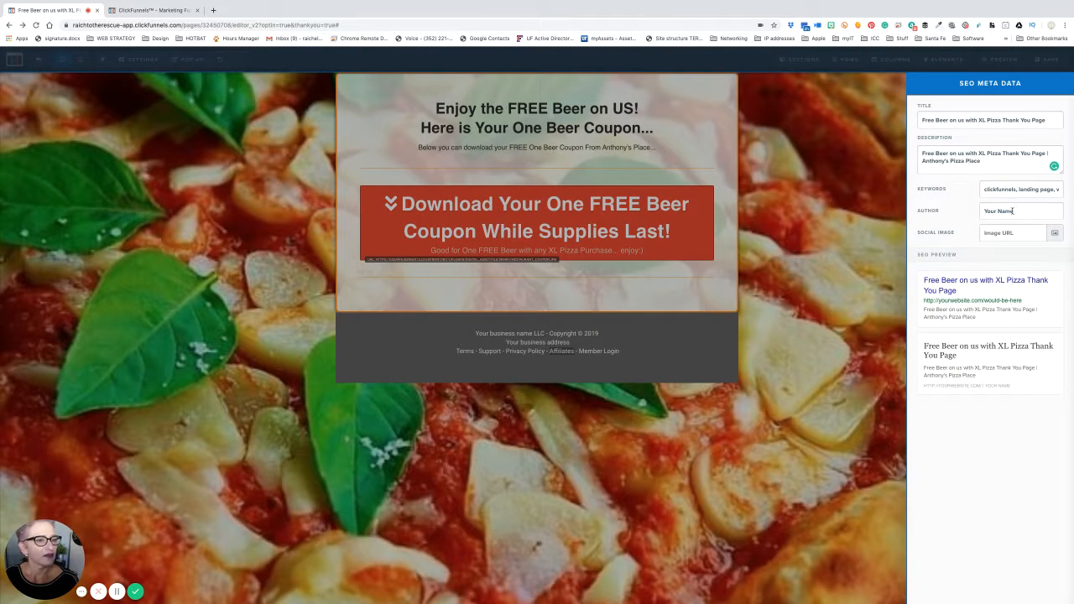
- Replace the 'Your Name' author placeholder with 'Anthony's Pizza Place', fixing the word order
double_click(1013, 211)
triple_click(1013, 211)
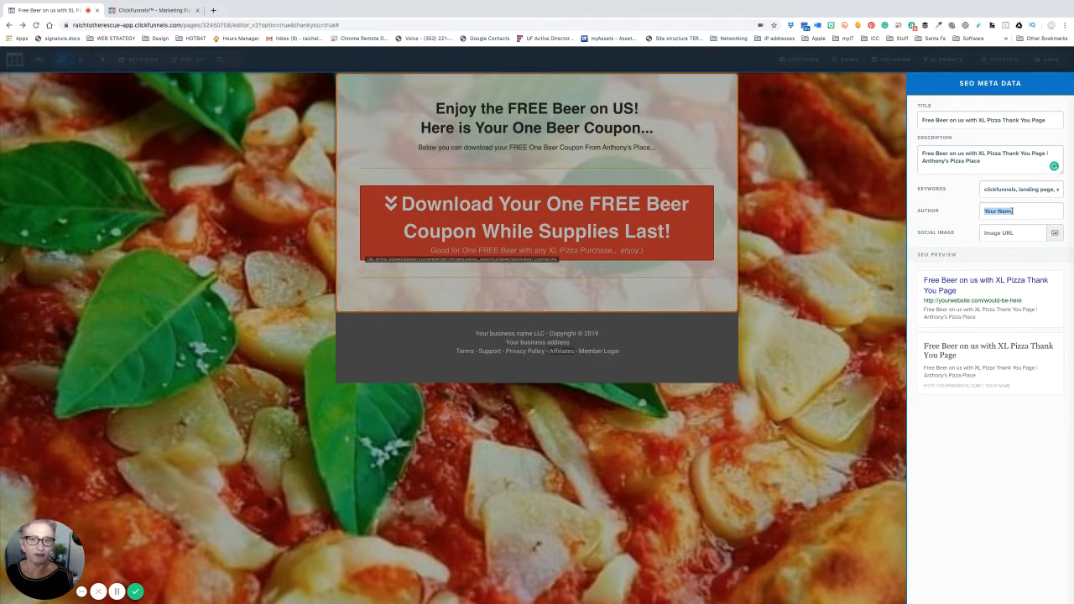
type("Anthony's")
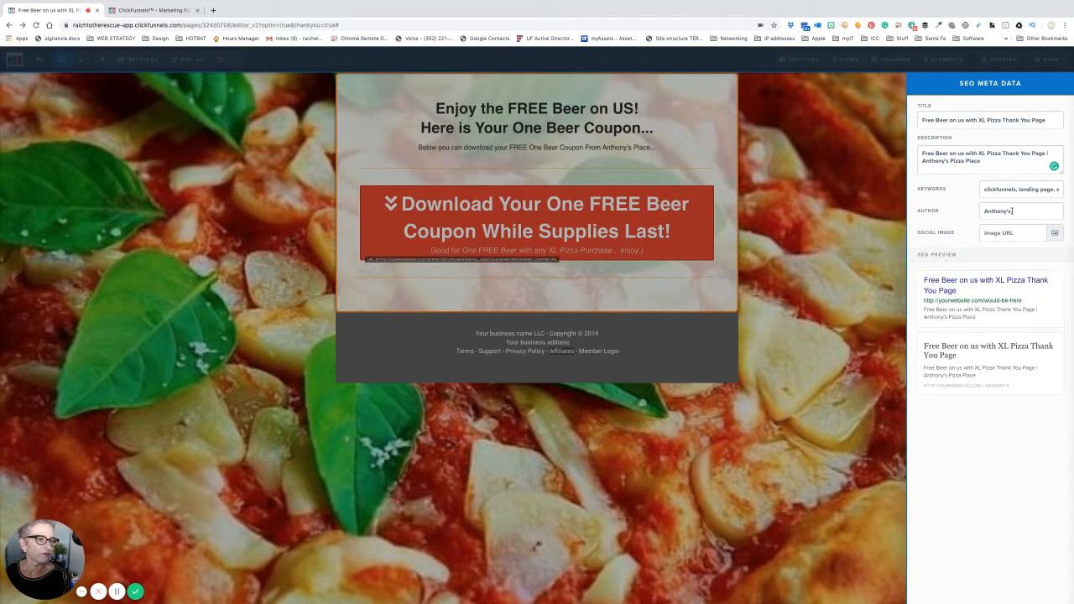
type(" Place Pizza")
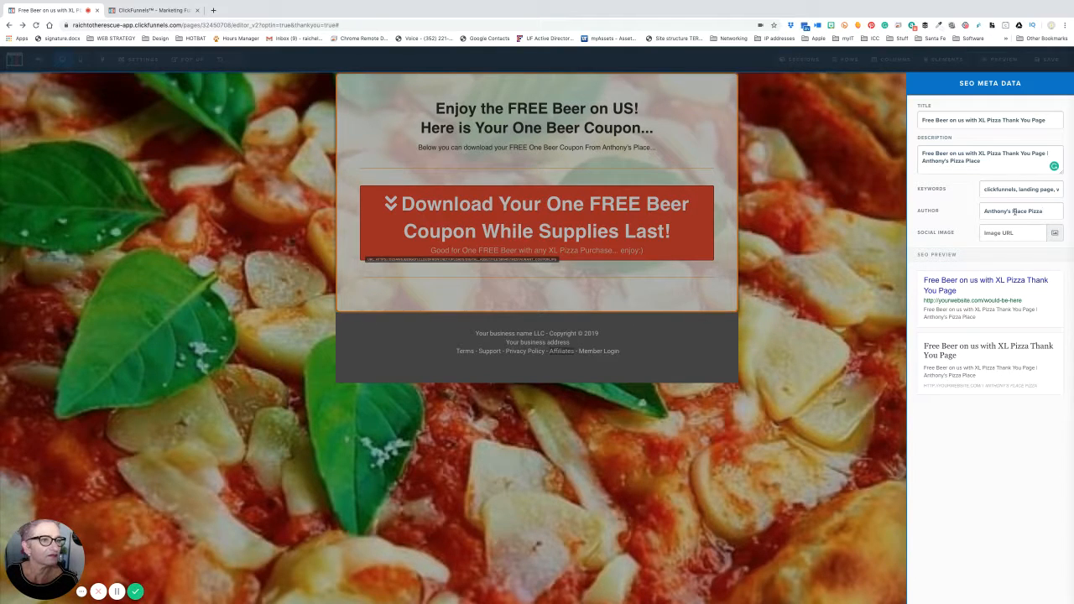
double_click(1015, 212)
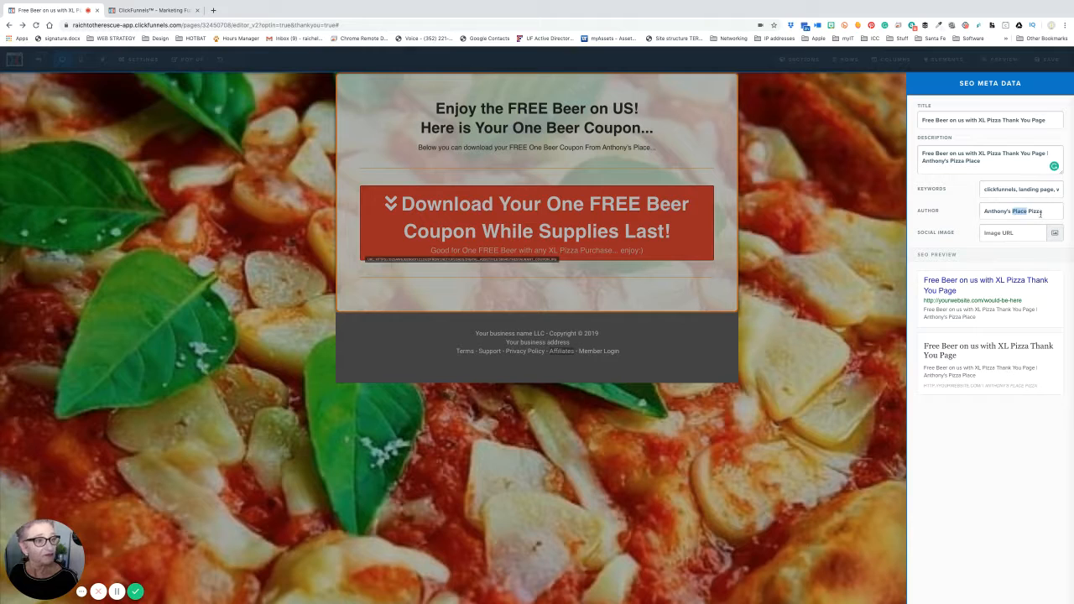
left_click(1044, 212)
double_click(1022, 212)
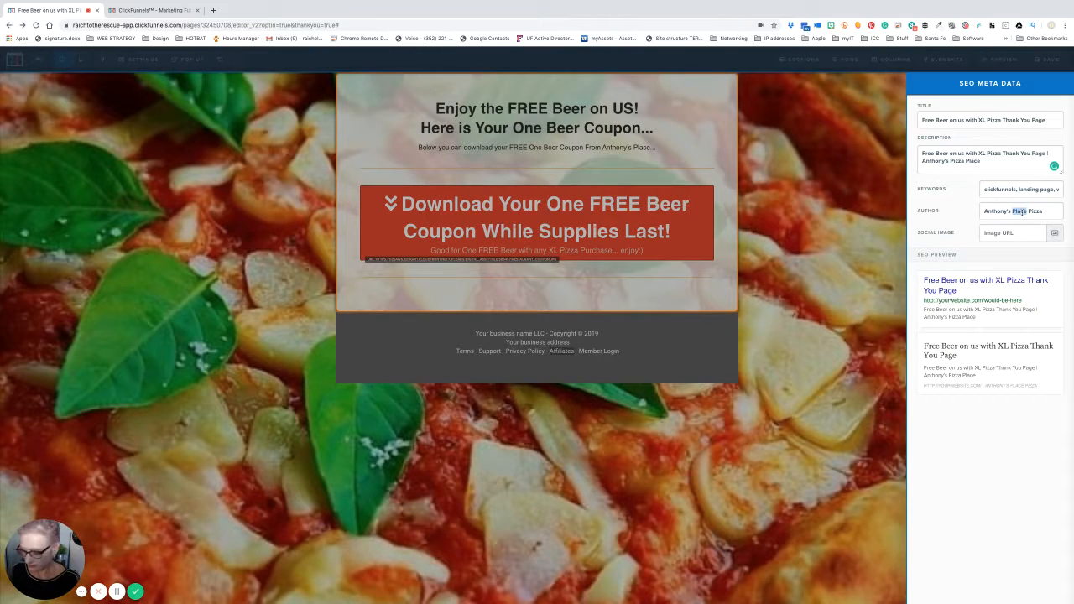
key("BackSpace")
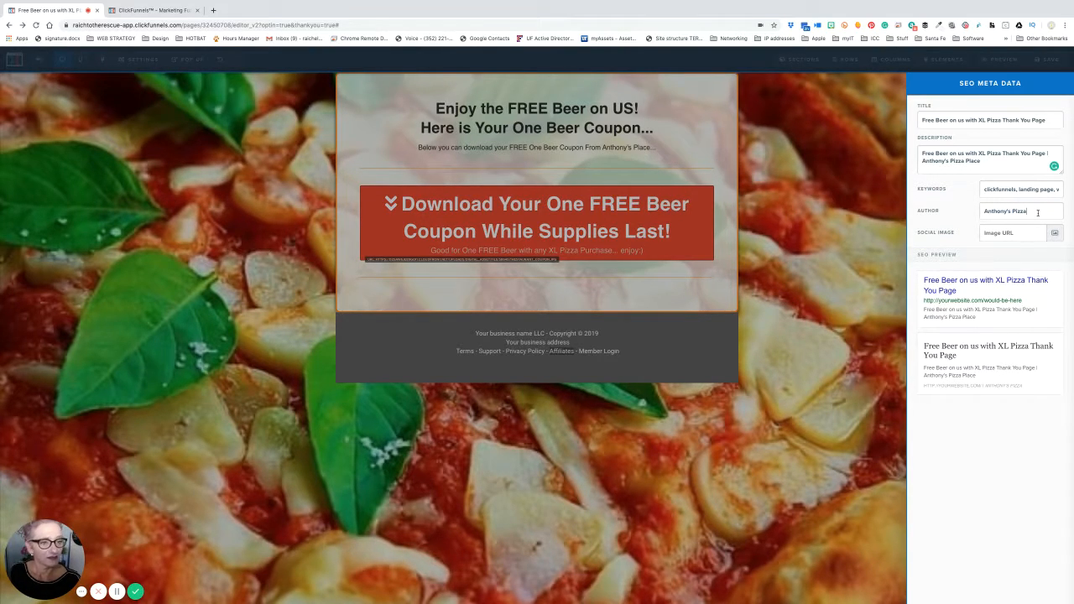
type("Place")
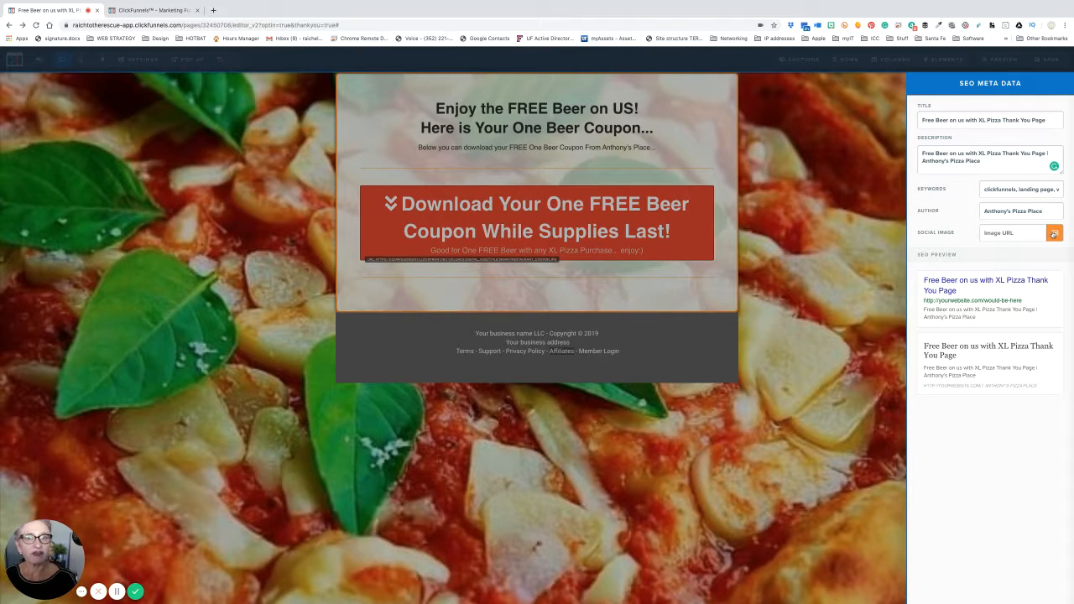
- Set the pizza photo as the social image and drop 'Page' from the end of the SEO title
left_click(1054, 235)
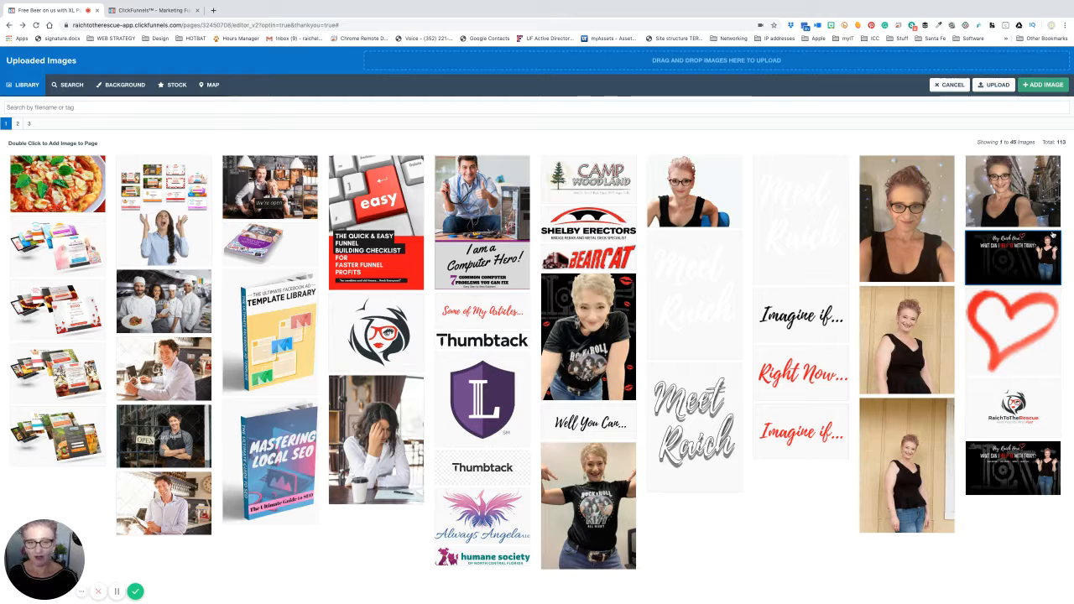
left_click(57, 183)
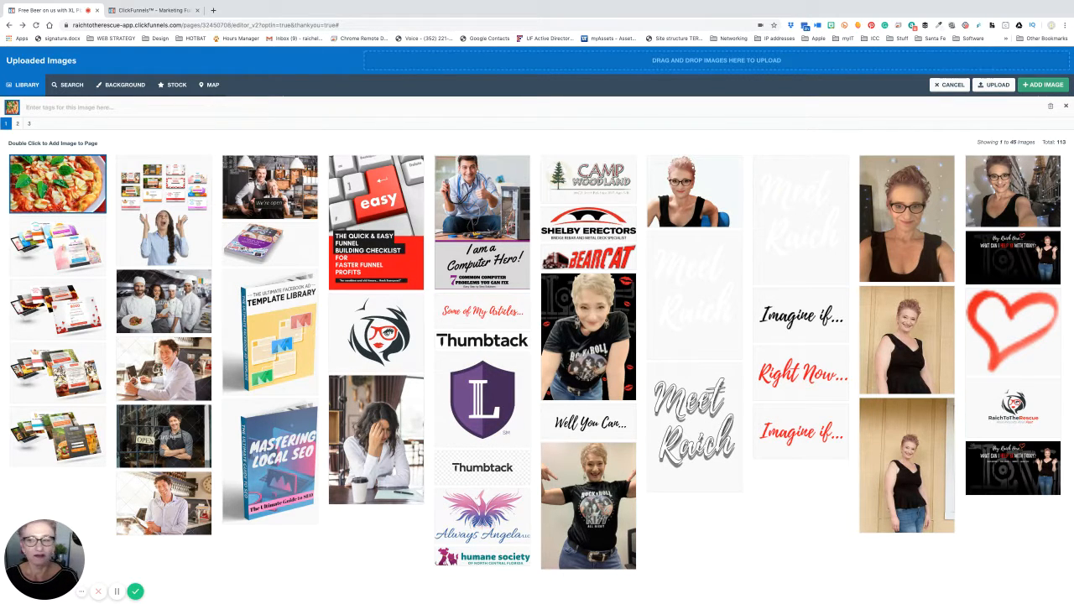
double_click(57, 176)
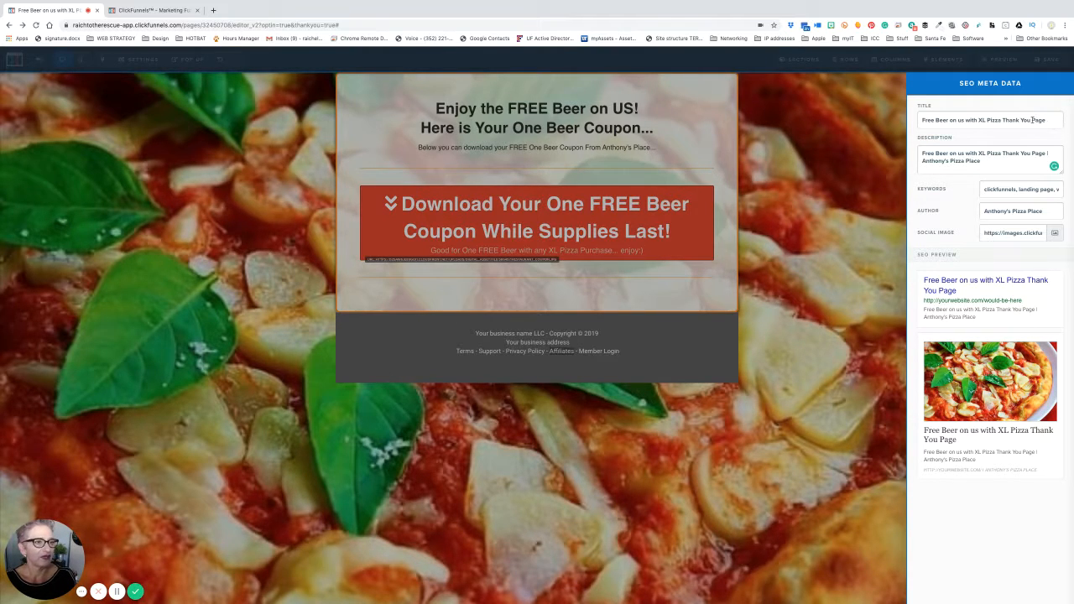
left_click_drag(1032, 120, 1052, 120)
key("BackSpace")
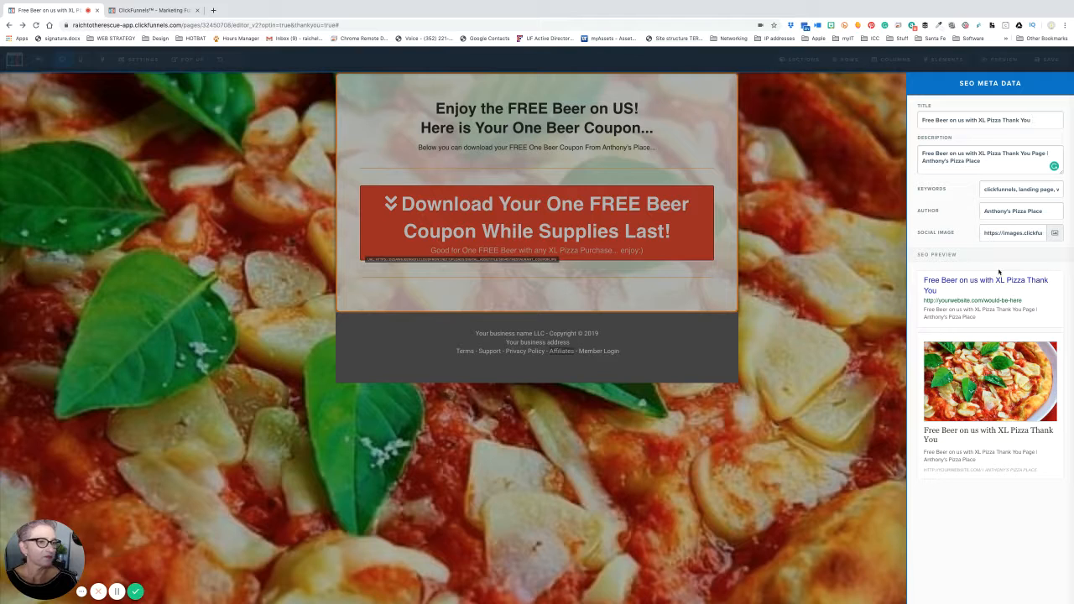
- Save the Thank You page, then view its Tracking Code settings and close them unchanged
left_click(883, 213)
left_click(1047, 59)
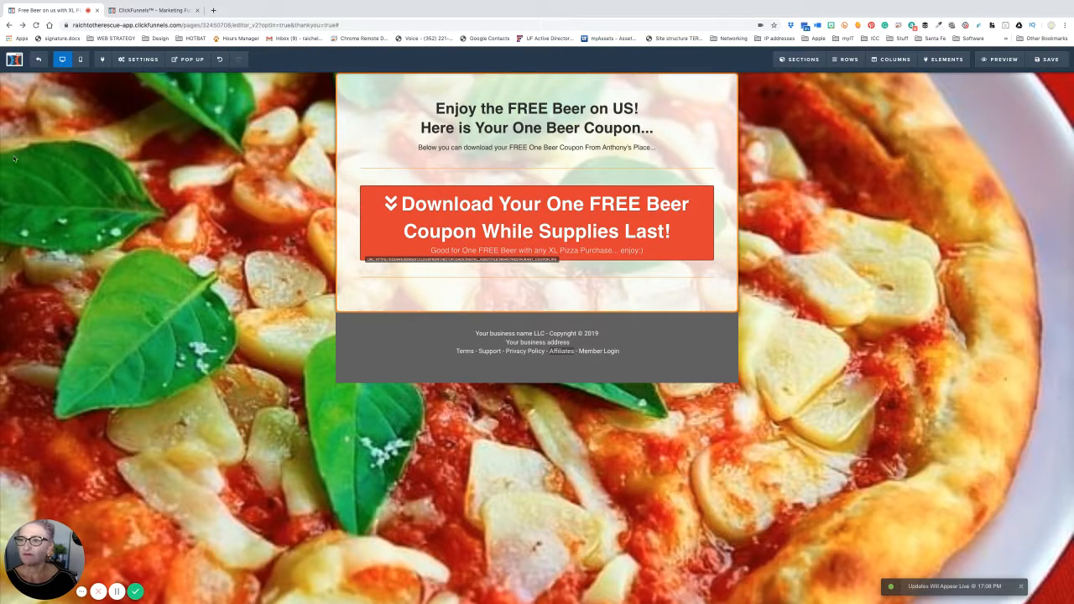
left_click(136, 59)
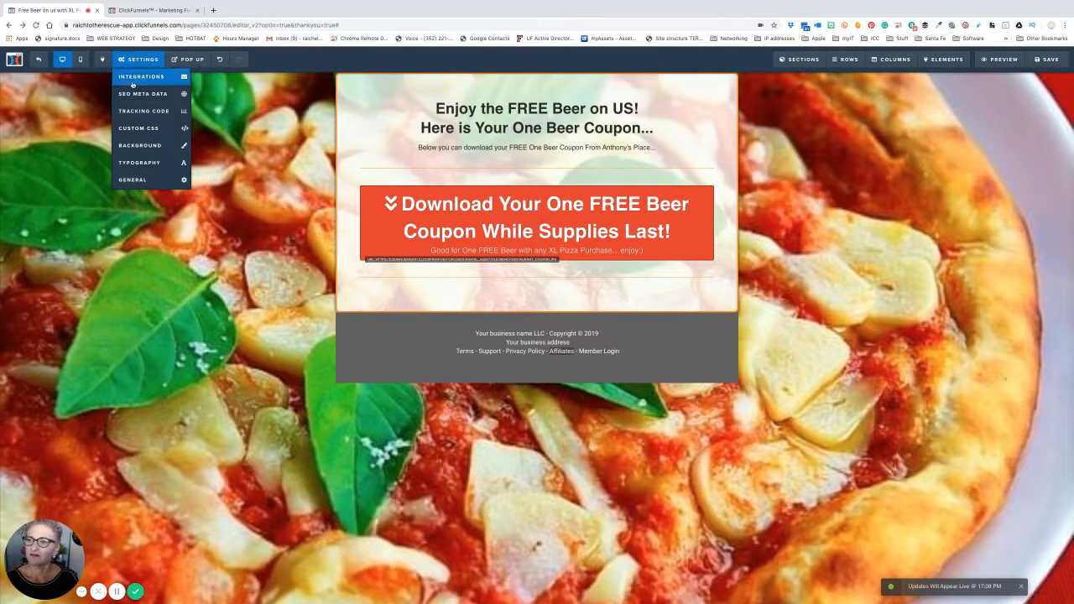
left_click(131, 110)
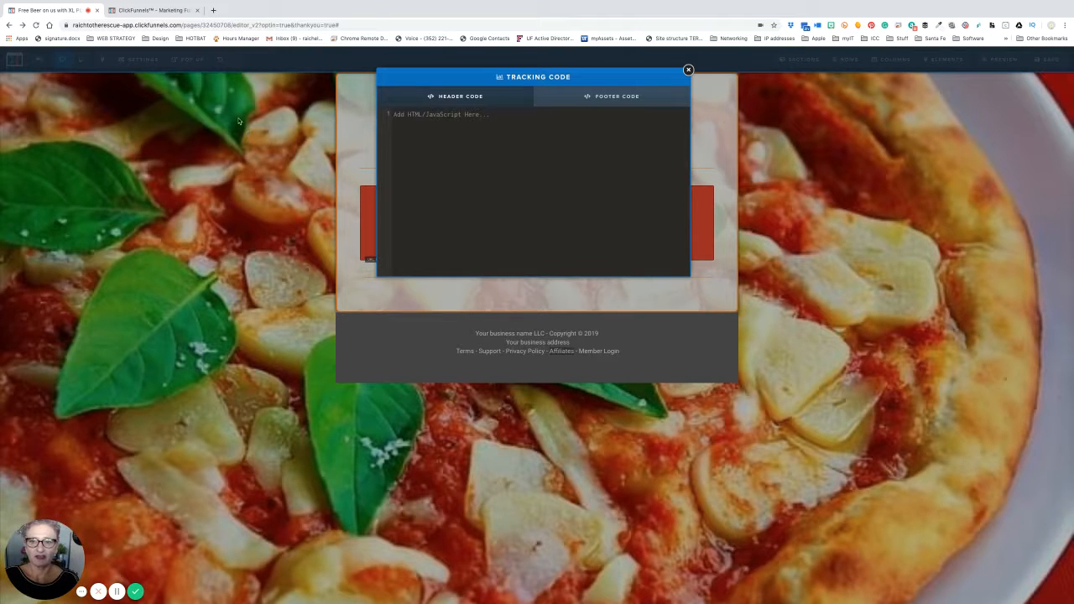
left_click(688, 70)
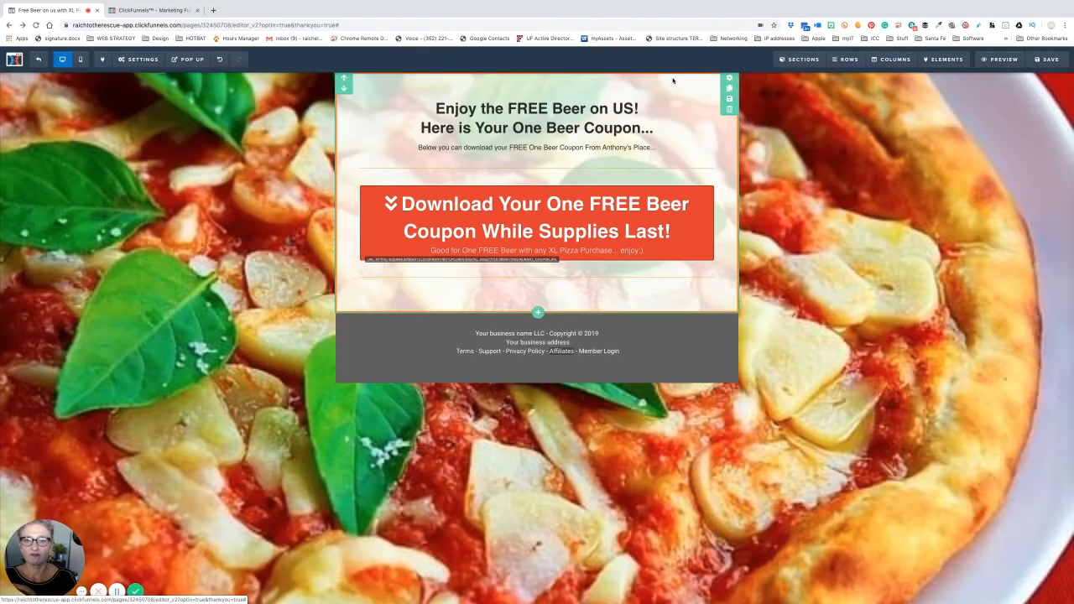
left_click(139, 59)
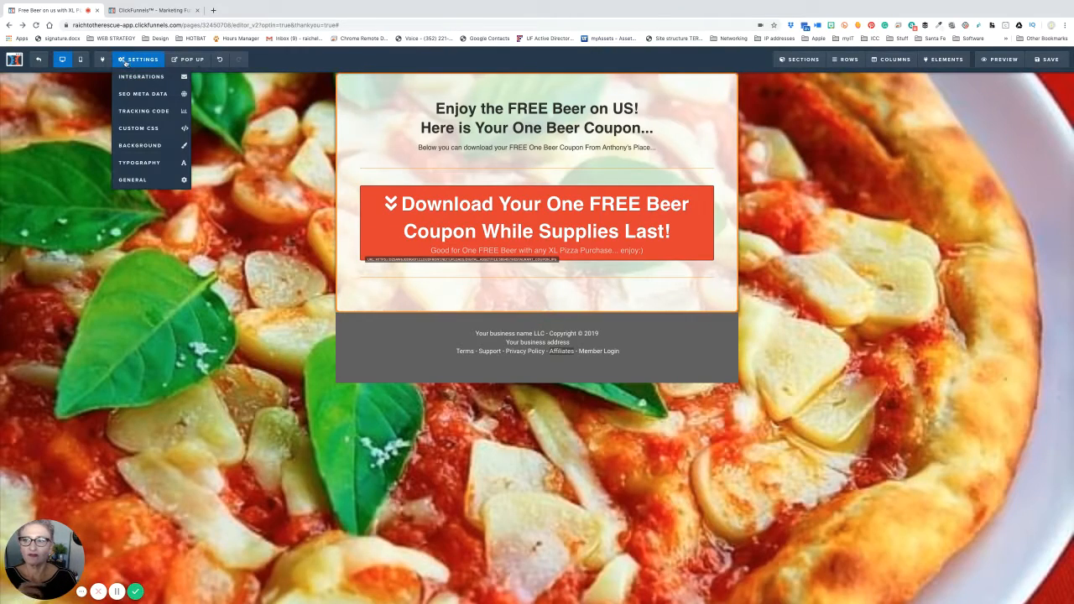
left_click(139, 127)
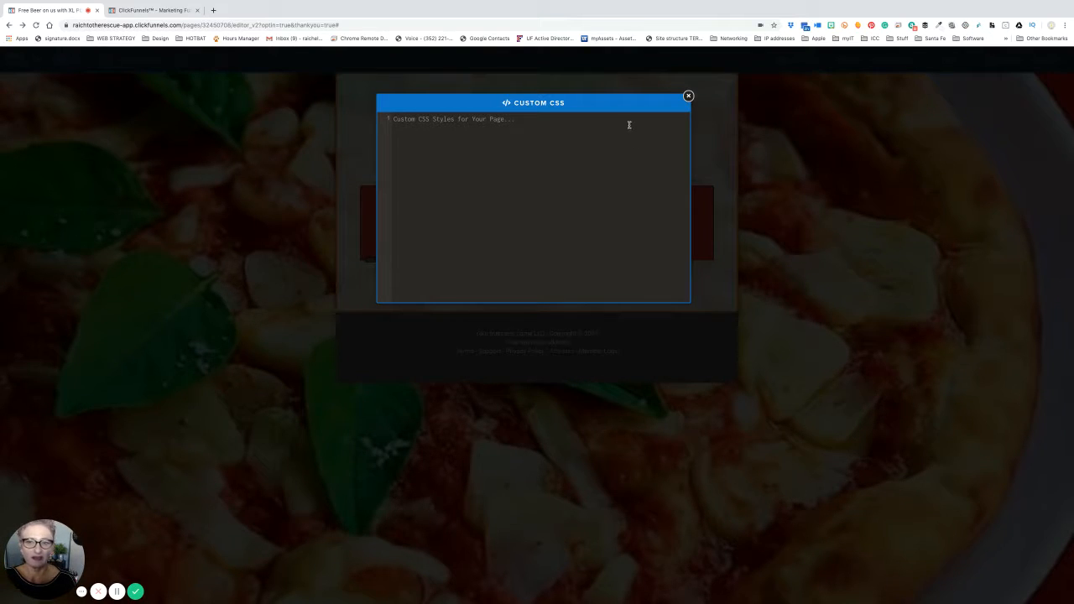
left_click(689, 97)
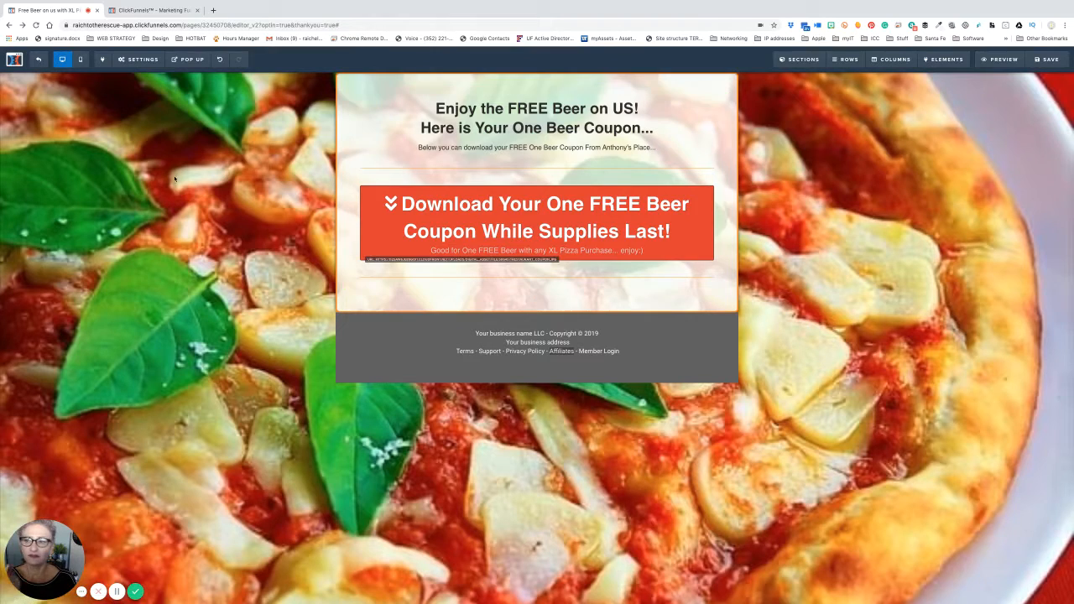
mouse_move(139, 59)
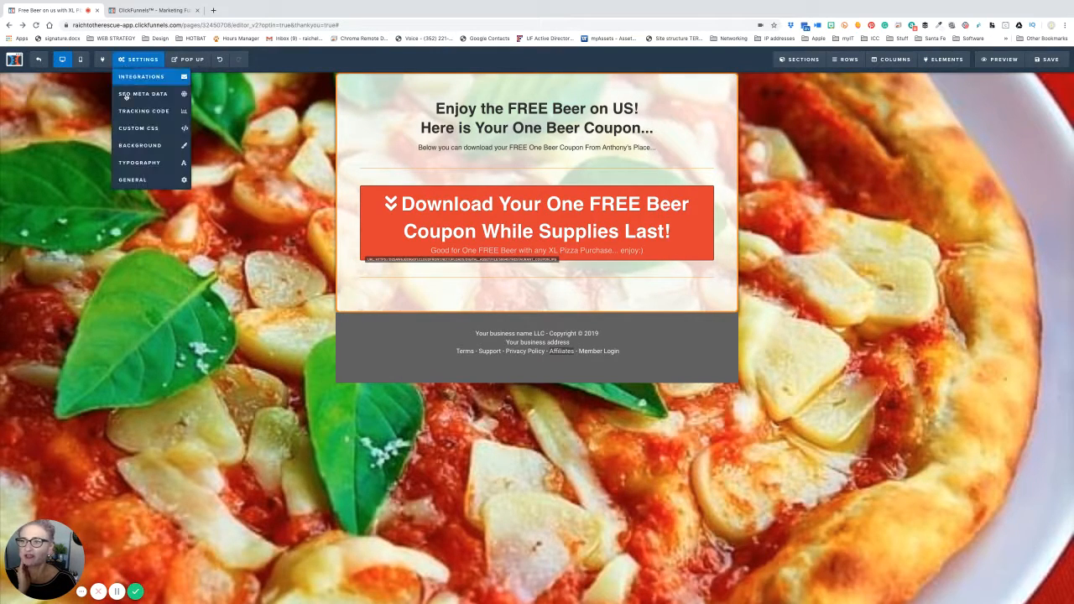
left_click(137, 163)
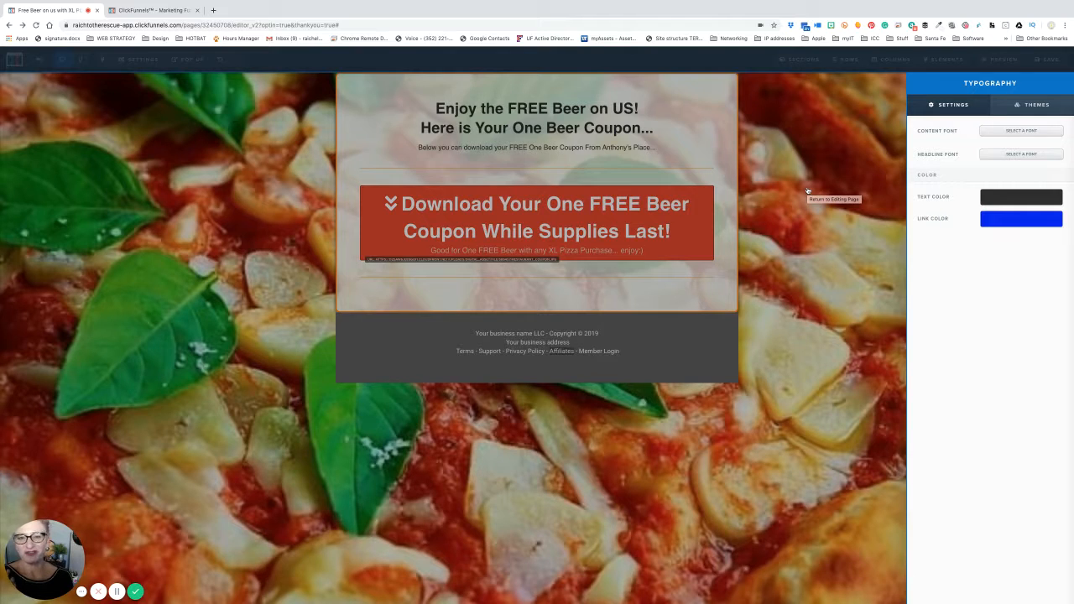
left_click(323, 175)
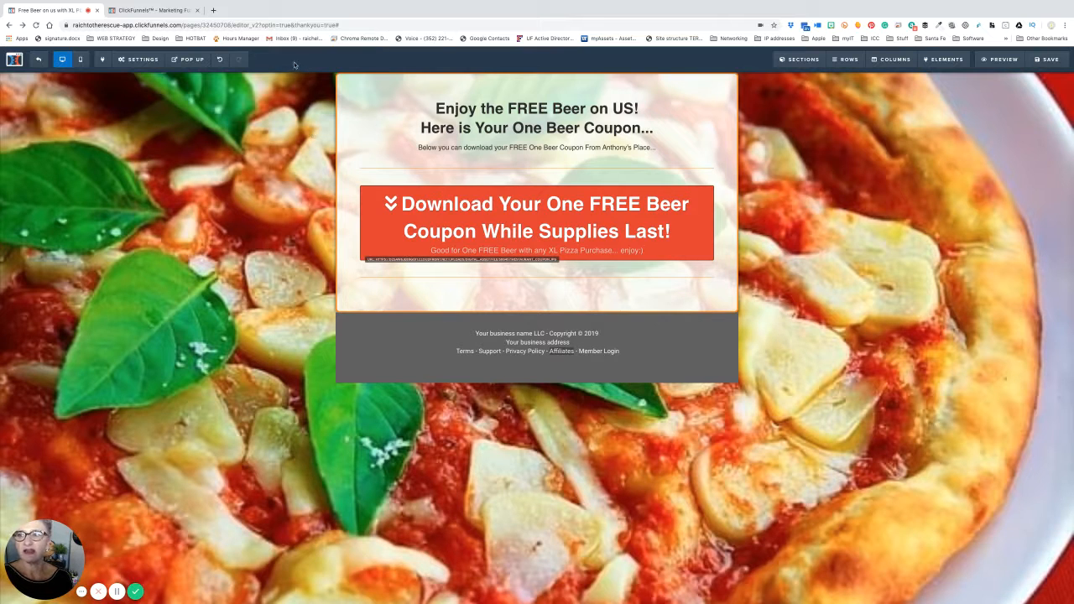
- Open the Thank You page's General settings, then switch to the Digital Assets list tab
left_click(139, 59)
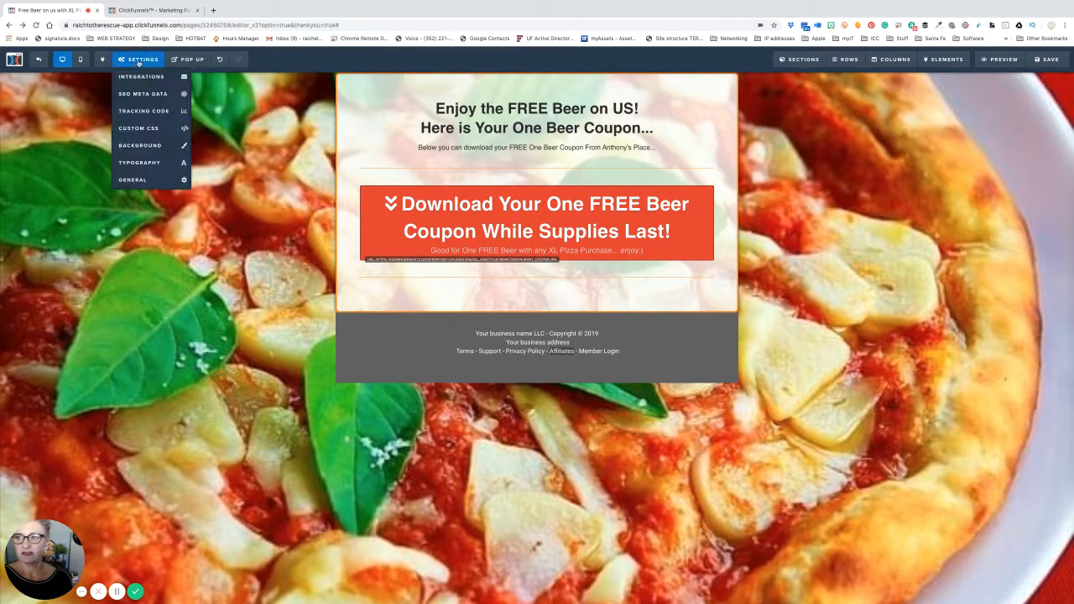
left_click(134, 179)
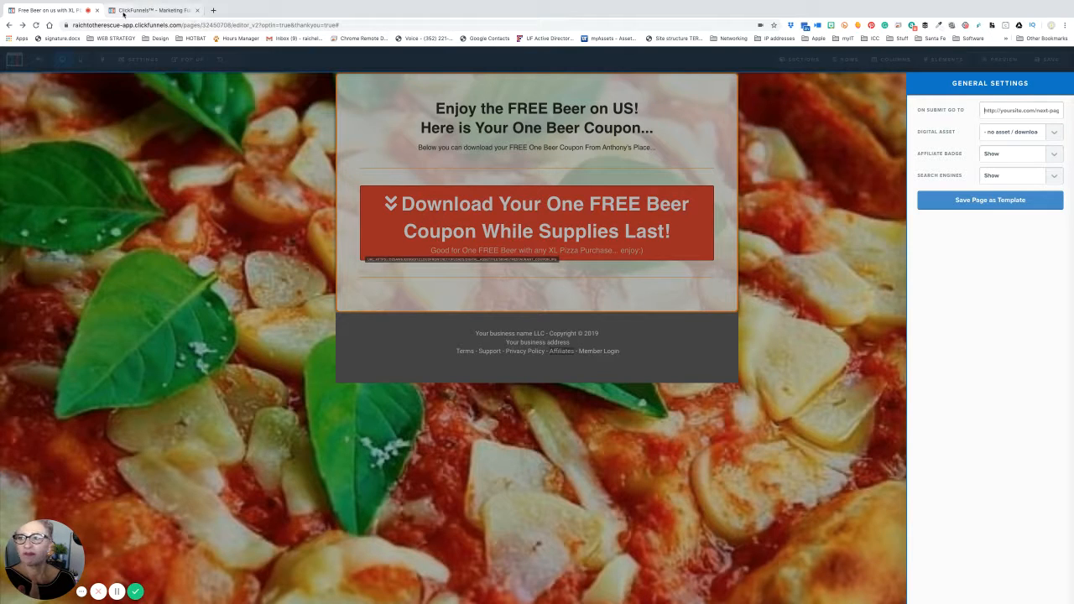
left_click(156, 10)
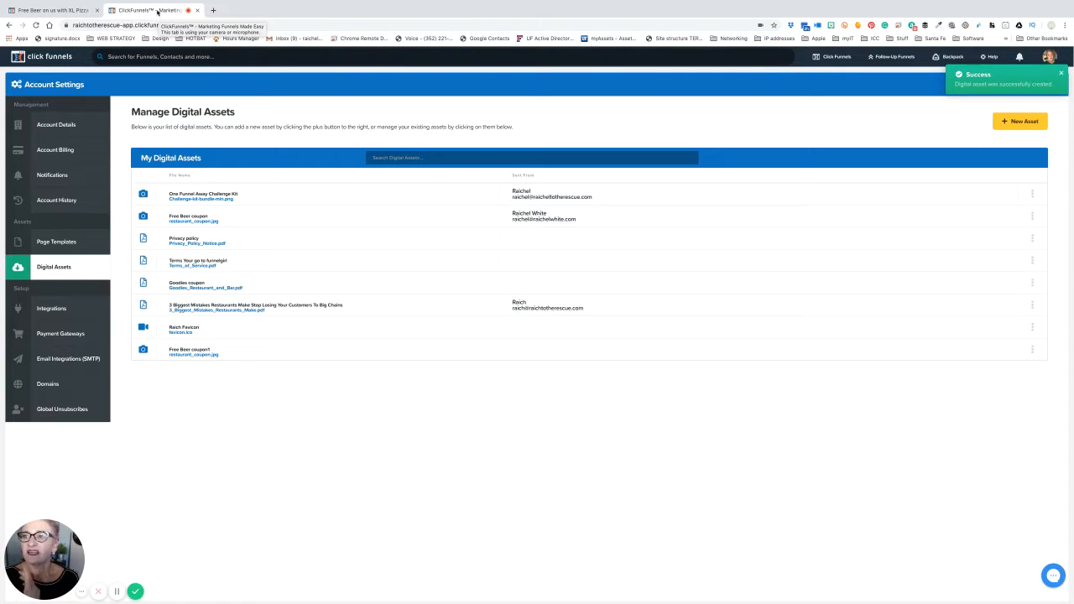
- Copy the Free Beer coupon1 asset path, then reopen the assets tab and return to the editor
right_click(68, 10)
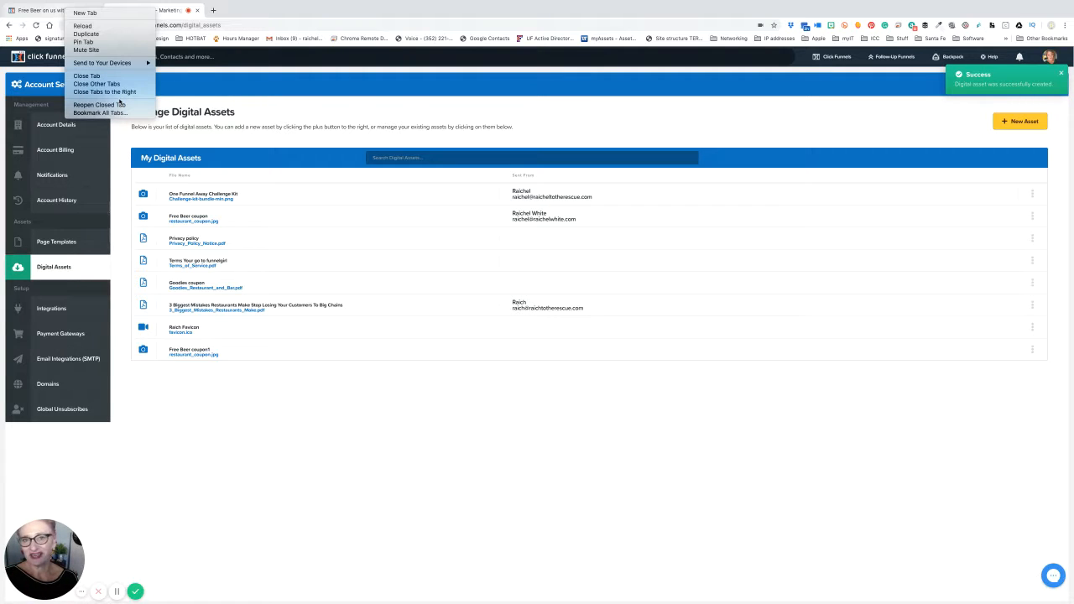
left_click(228, 11)
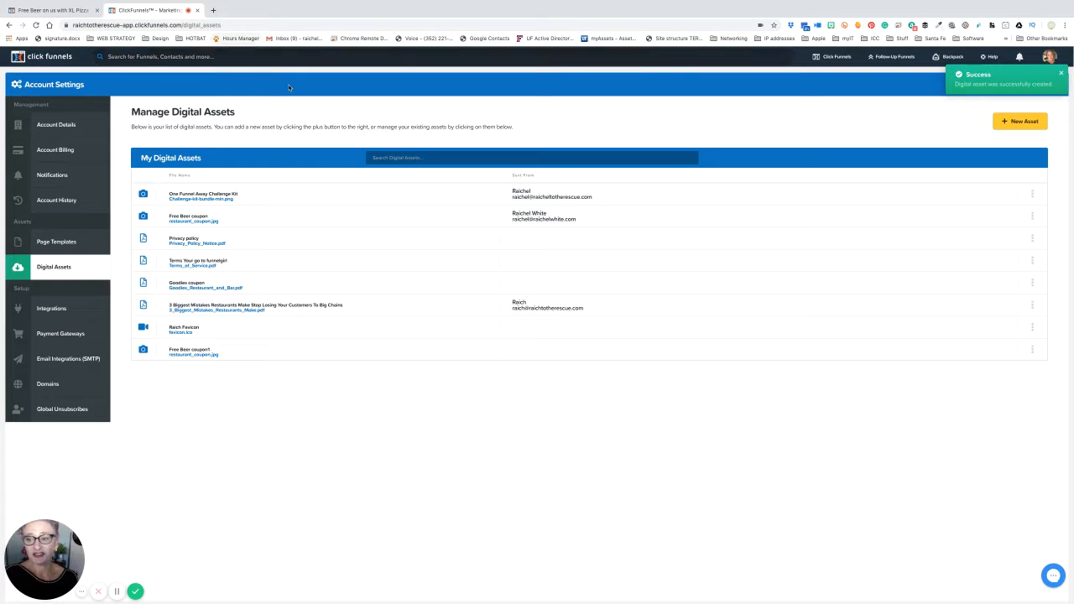
left_click(1032, 351)
left_click(1010, 362)
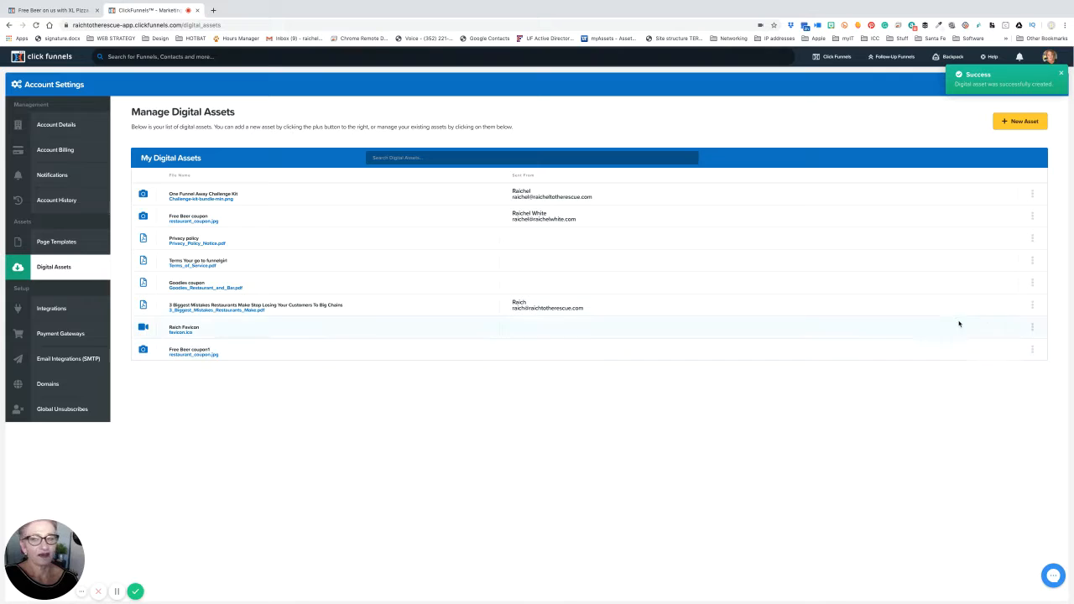
left_click(198, 10)
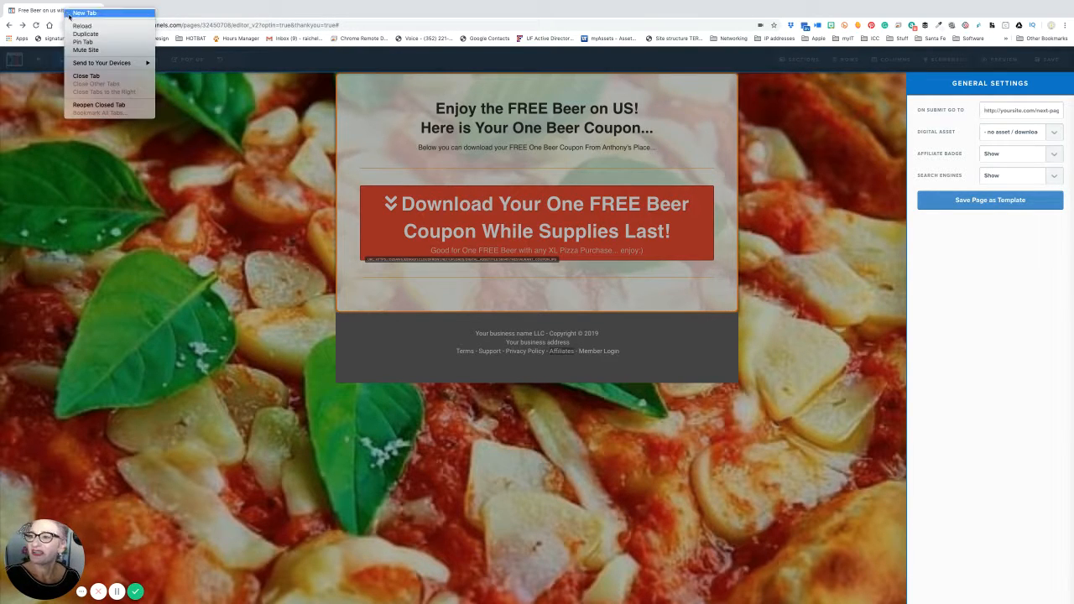
left_click(45, 12)
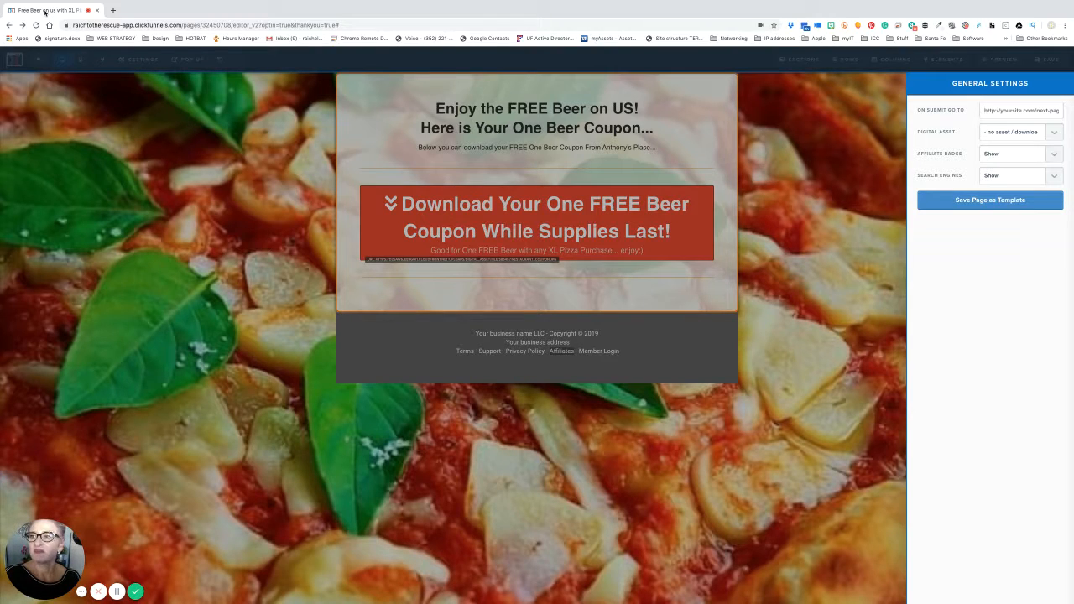
right_click(46, 12)
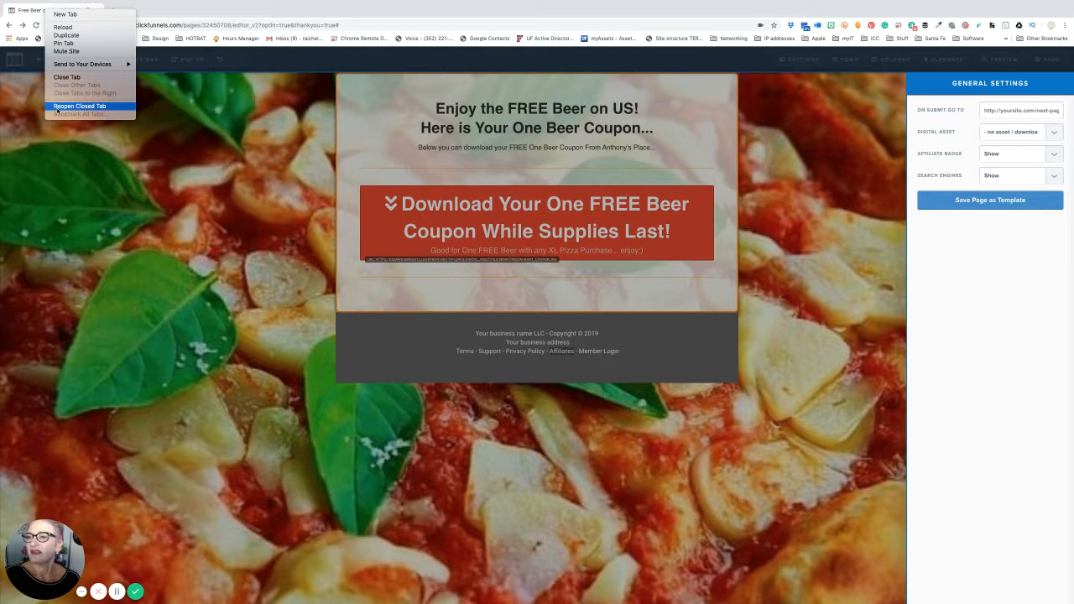
left_click(82, 106)
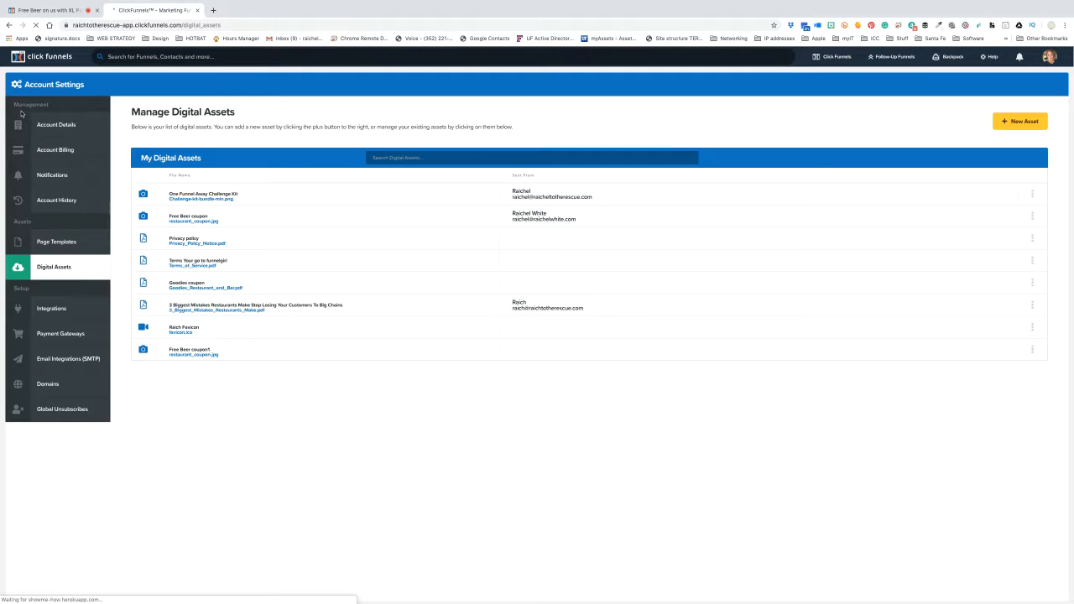
left_click(53, 10)
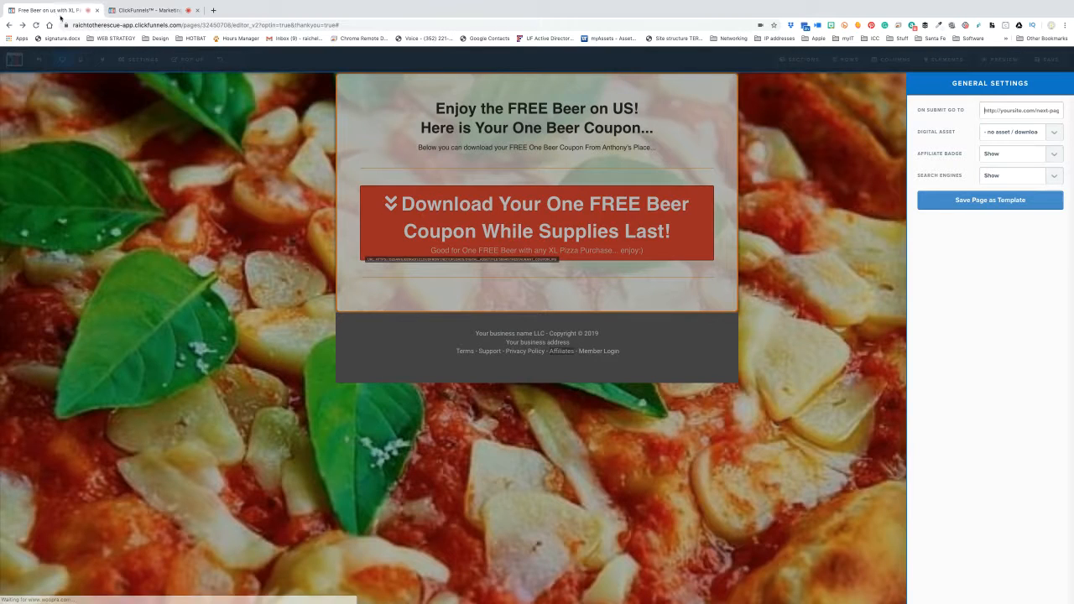
- Paste the restaurant_coupon.jpg URL into On Submit Go To and choose Free Beer coupon1 as digital asset
right_click(1026, 110)
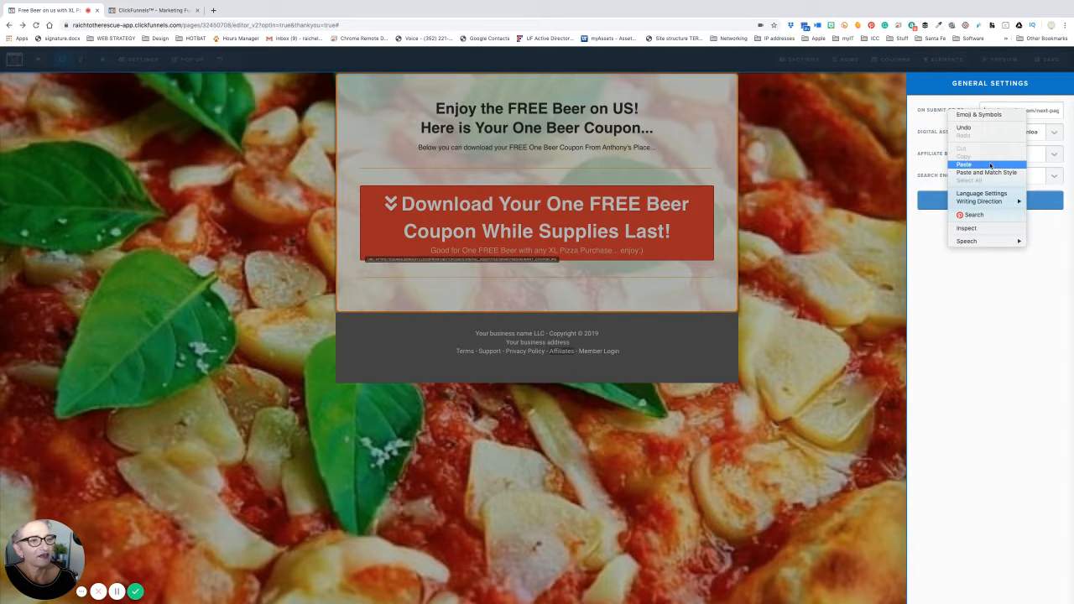
left_click(1050, 104)
right_click(1045, 112)
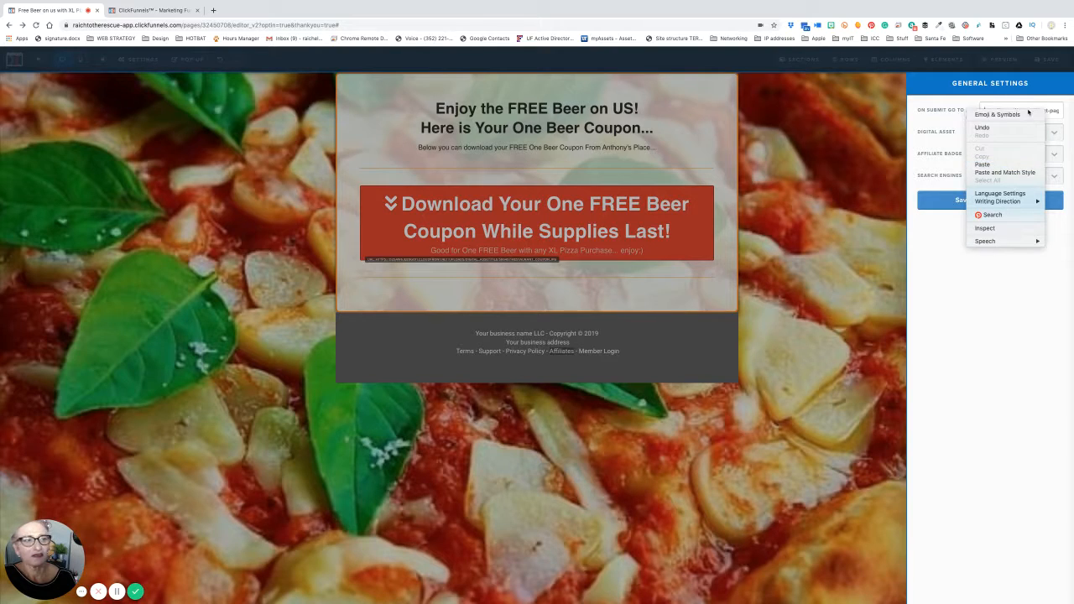
left_click(992, 164)
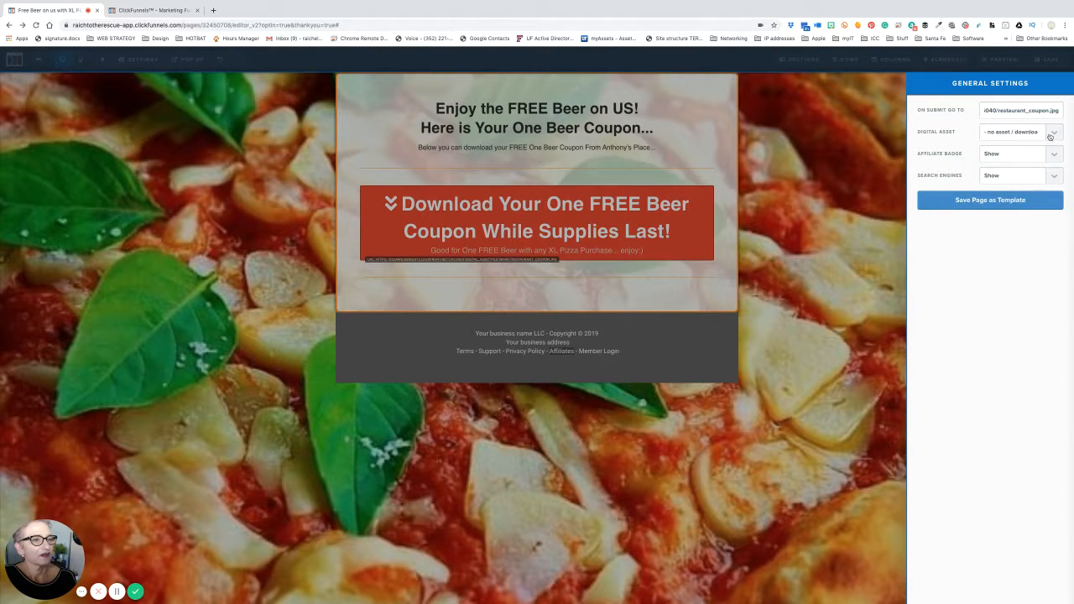
left_click(1051, 134)
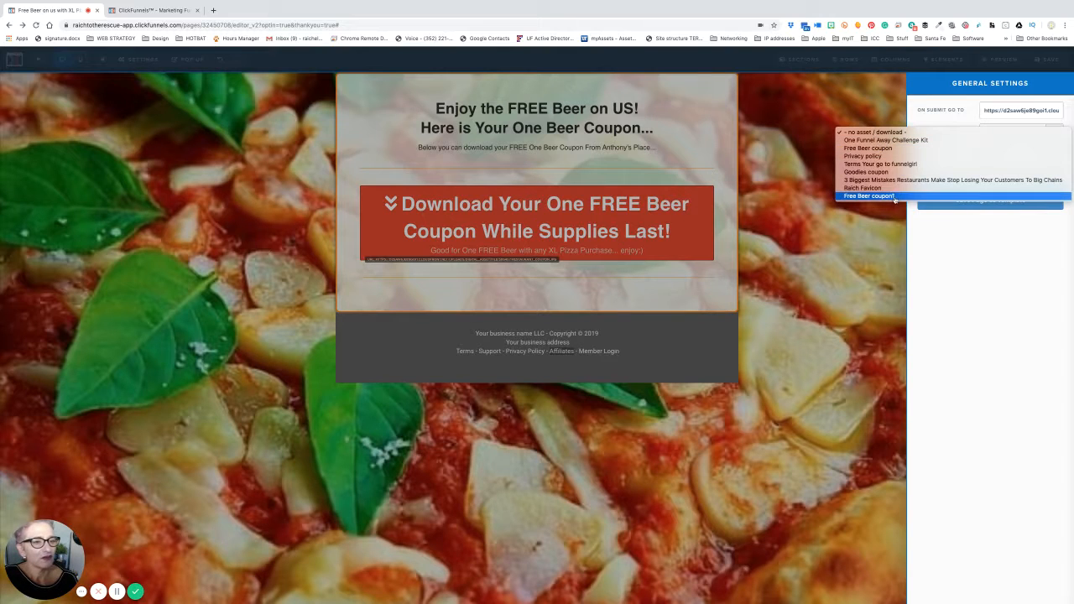
left_click(892, 196)
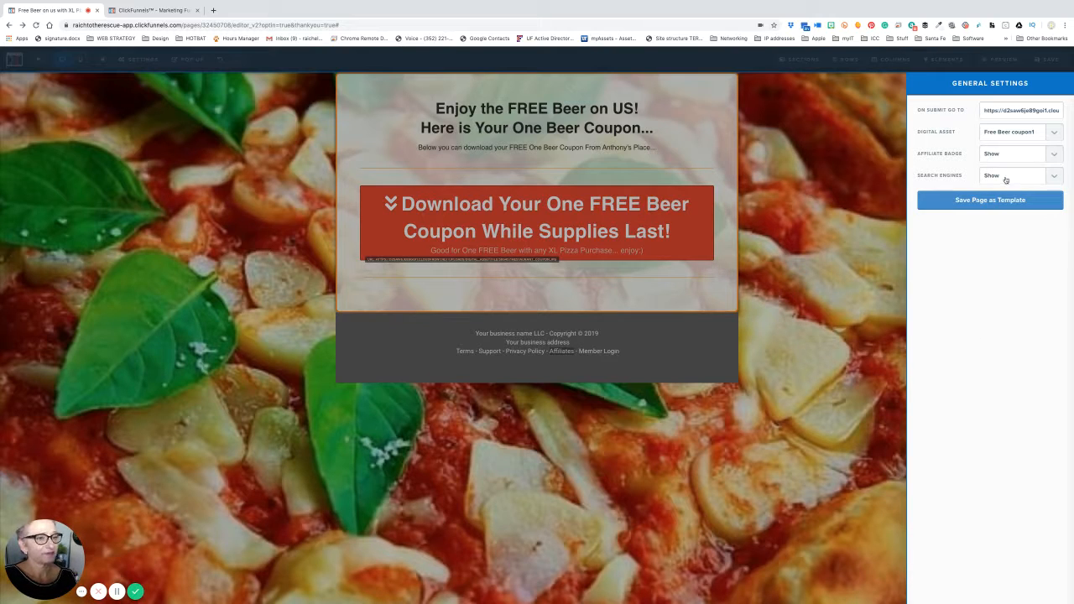
- Leave Search Engines on Show, cancel Save as Template, close General Settings and save the Thank You page
left_click(1056, 178)
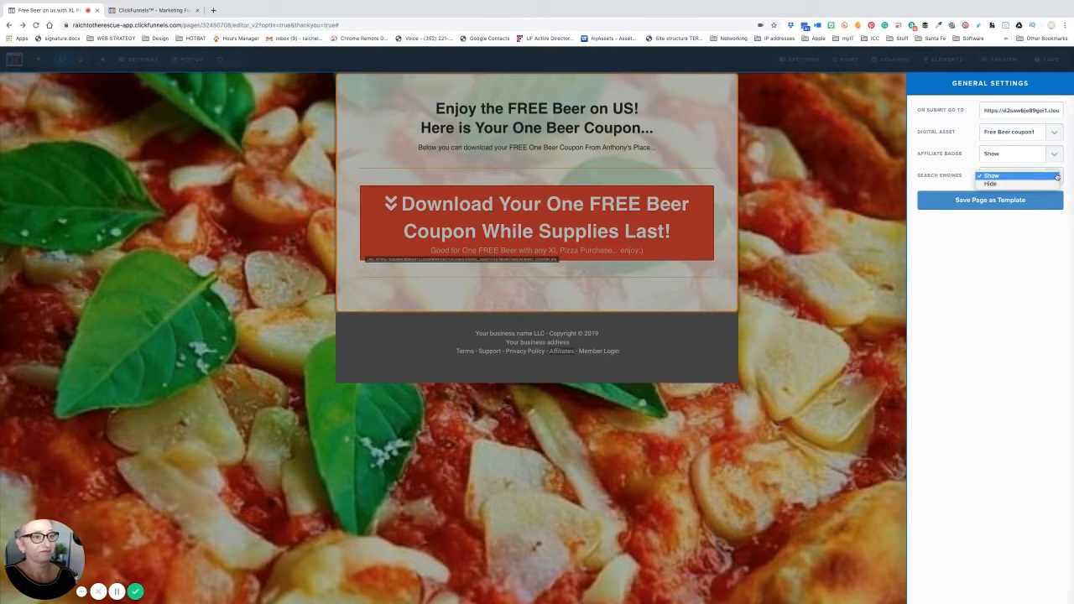
left_click(1056, 177)
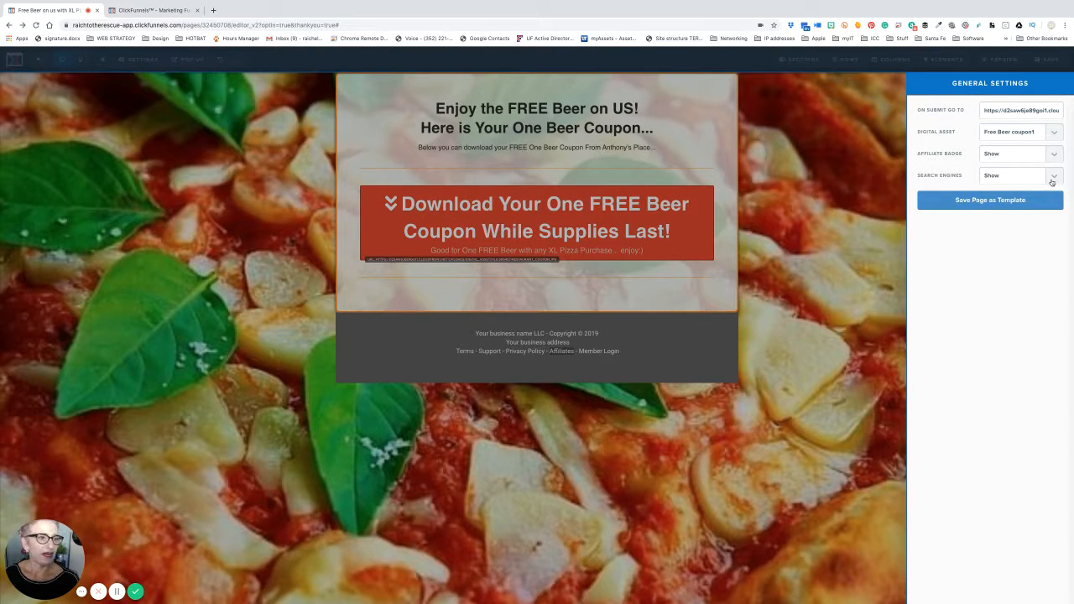
left_click(991, 206)
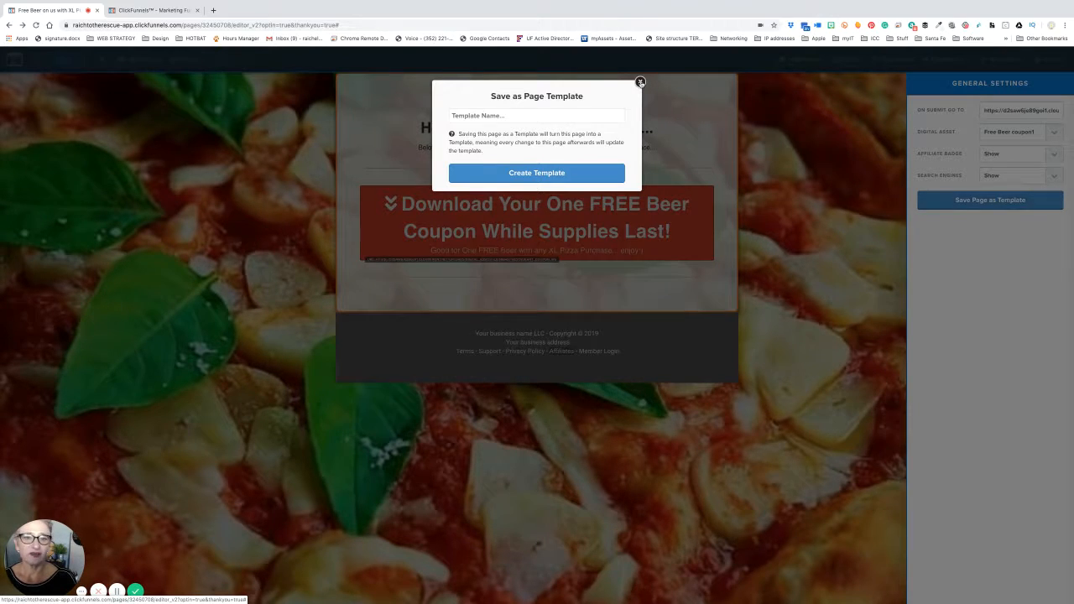
left_click(640, 82)
left_click(896, 119)
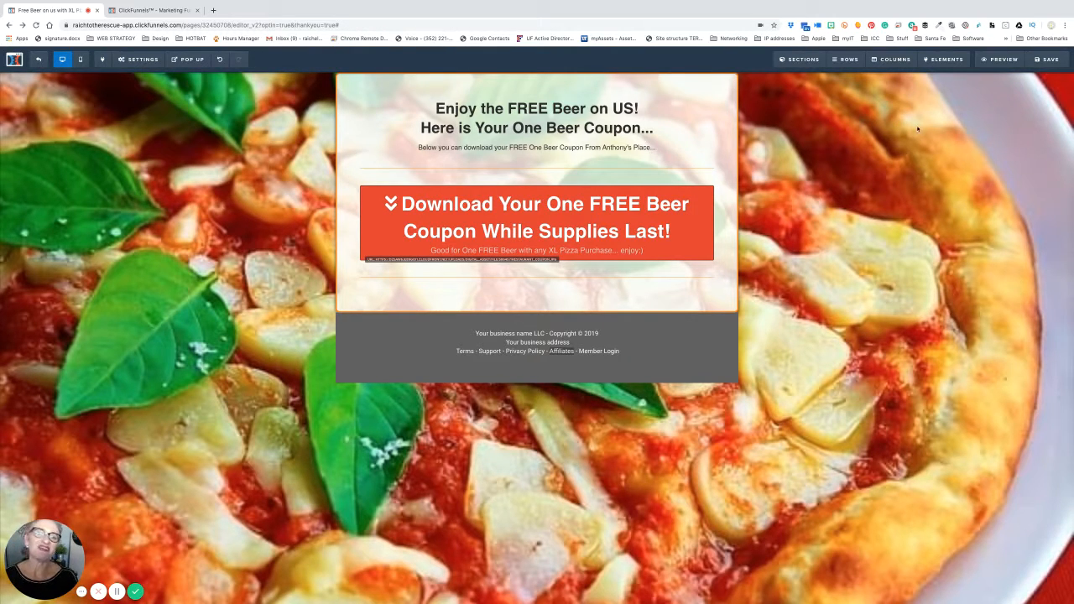
left_click(1047, 60)
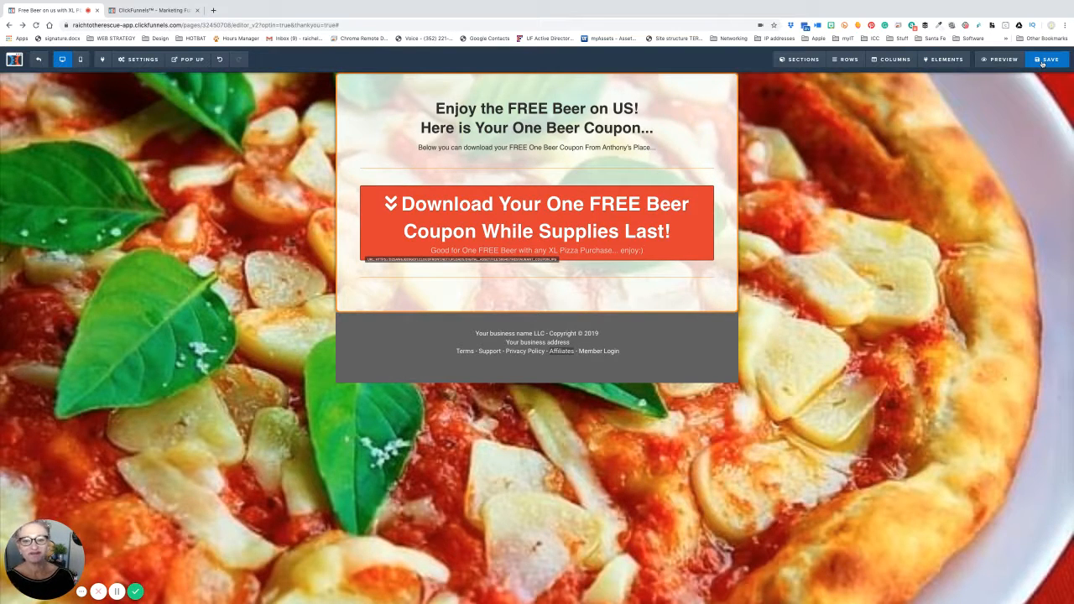
- Copy the funnel's public URL from the step overview and paste-and-go it in a new browser tab
left_click(38, 58)
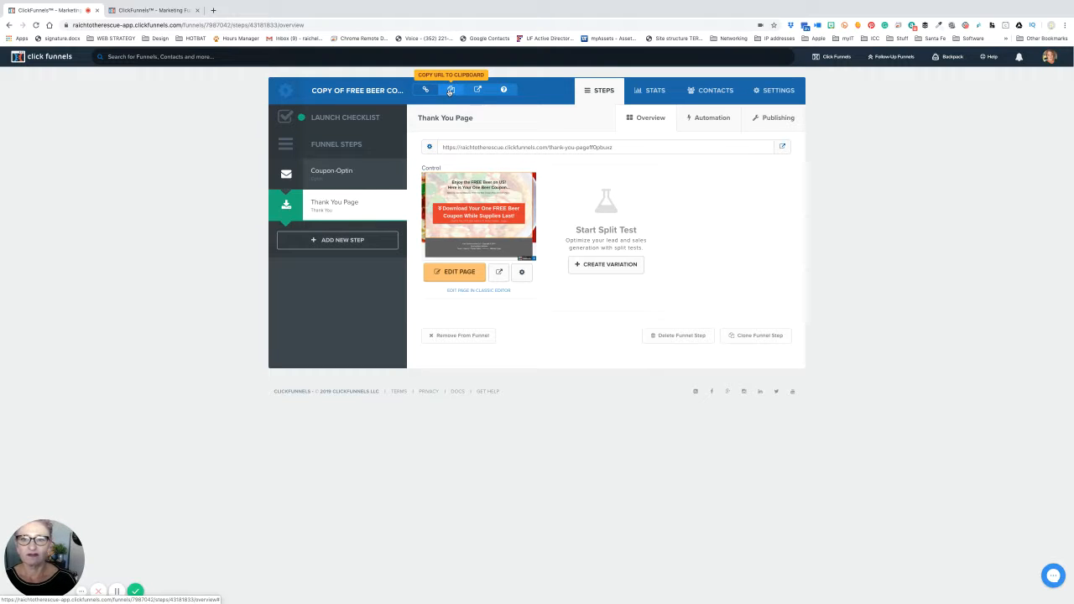
left_click(450, 91)
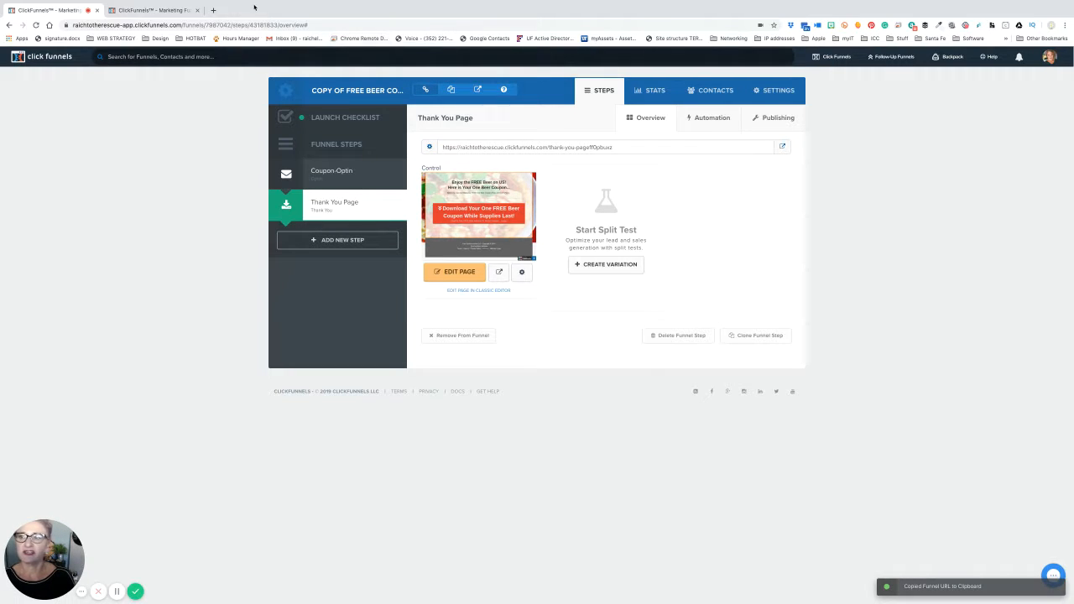
left_click(213, 10)
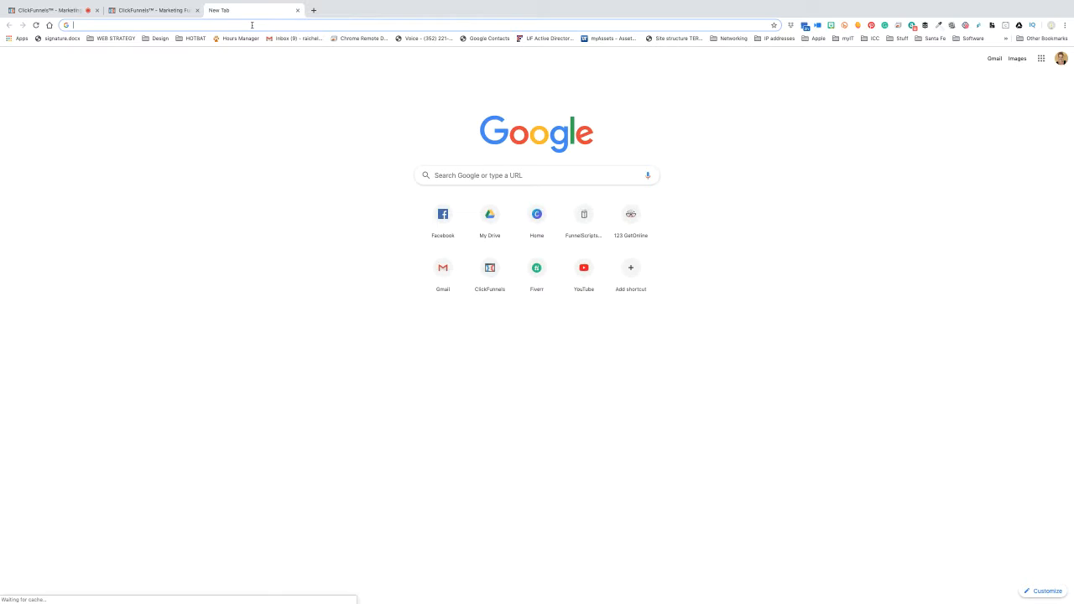
right_click(252, 25)
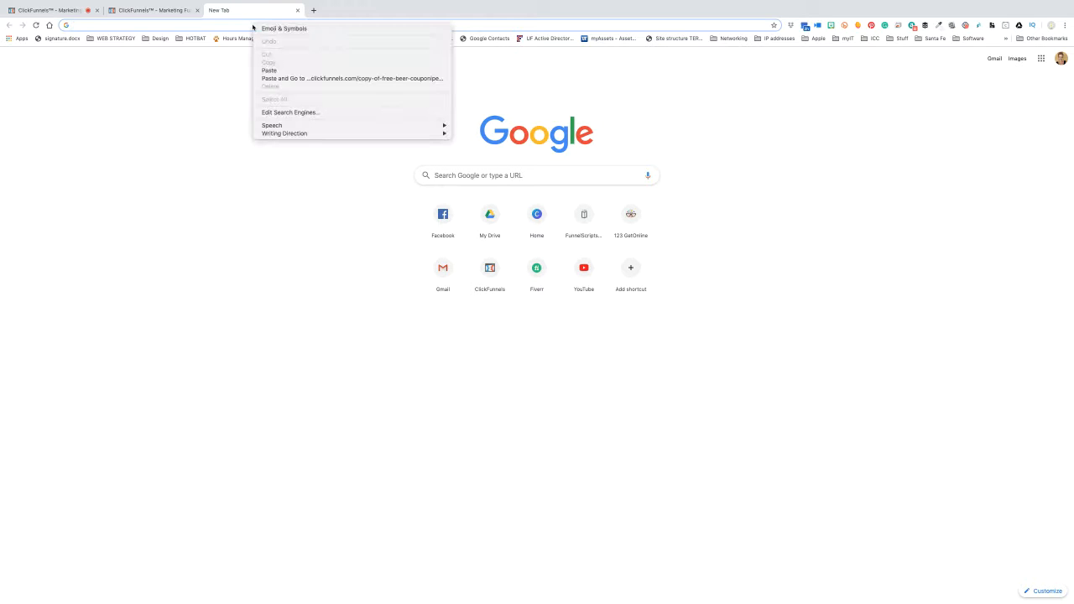
left_click(275, 78)
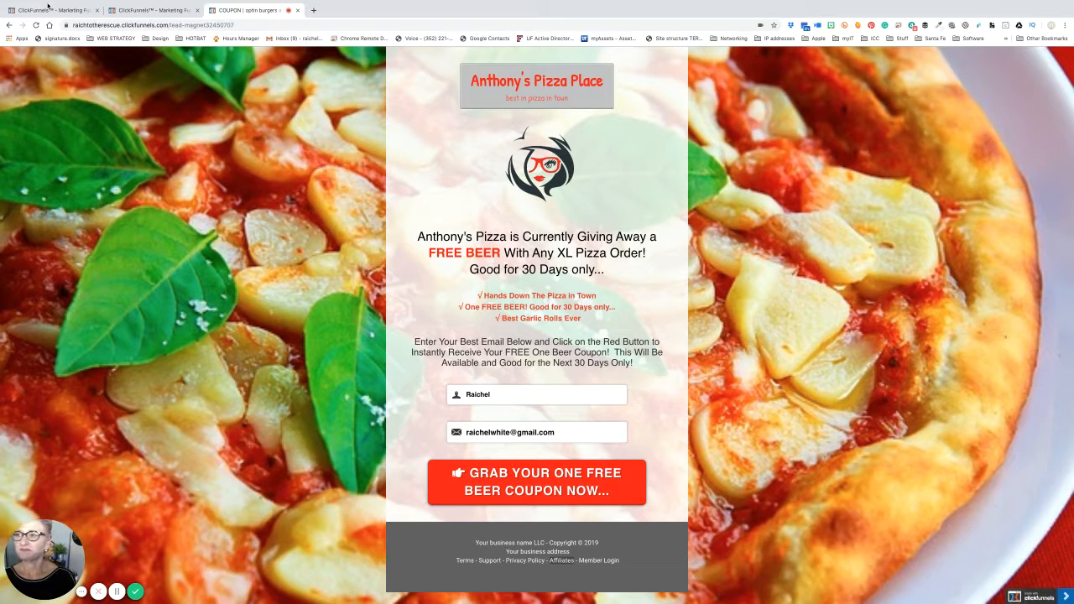
- Reopen the live opt-in page from the funnel tab and fill in the Name field
key("super+1")
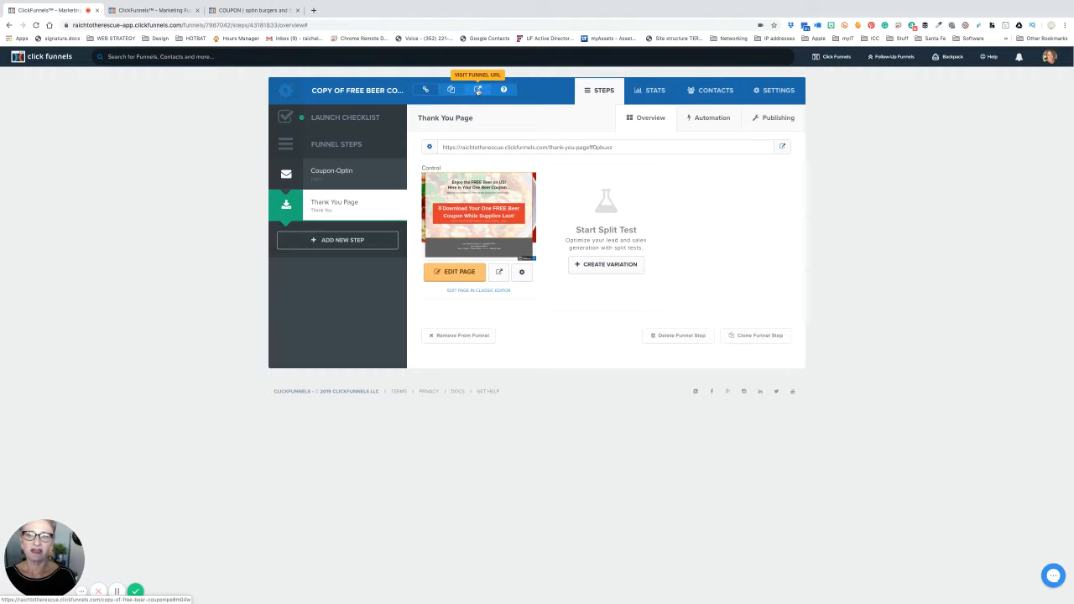
left_click(477, 90)
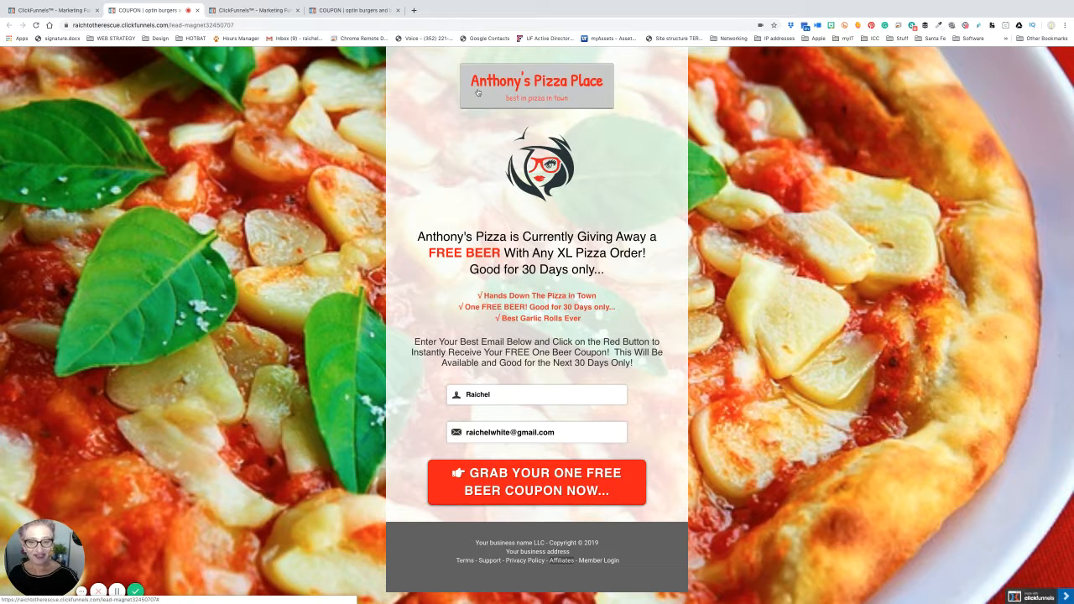
left_click(492, 394)
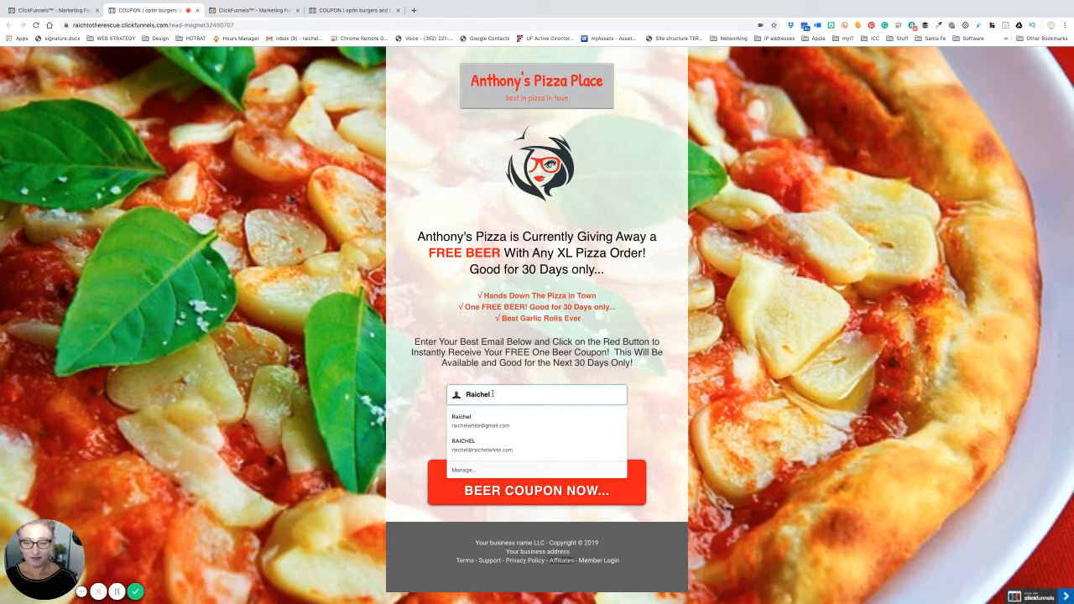
left_click(492, 380)
- Replace the Email field with the tester's email address and submit GRAB YOUR ONE FREE BEER COUPON NOW
left_click(501, 433)
triple_click(502, 433)
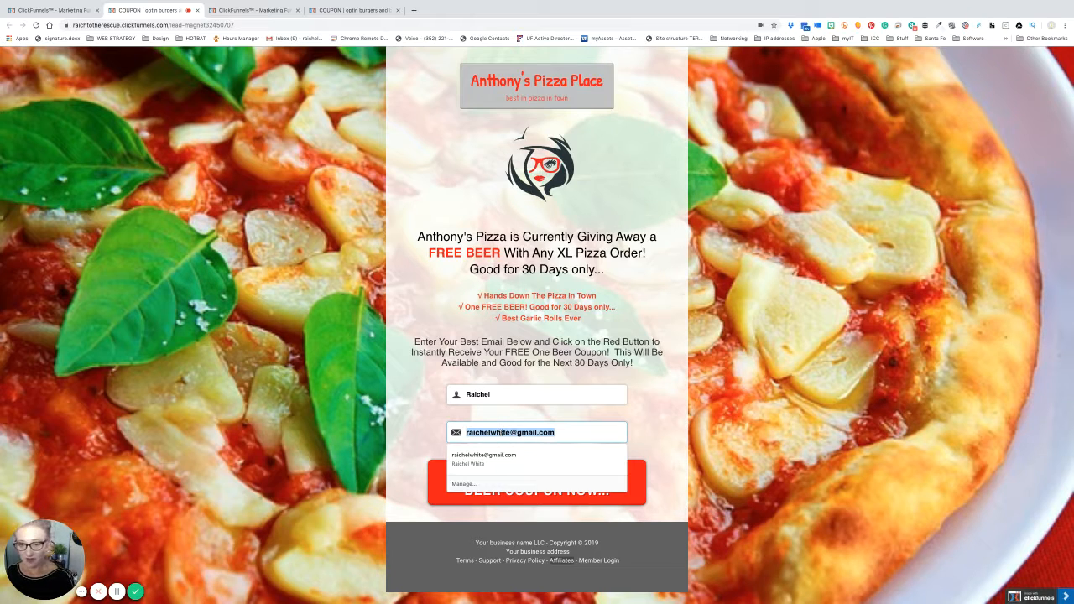
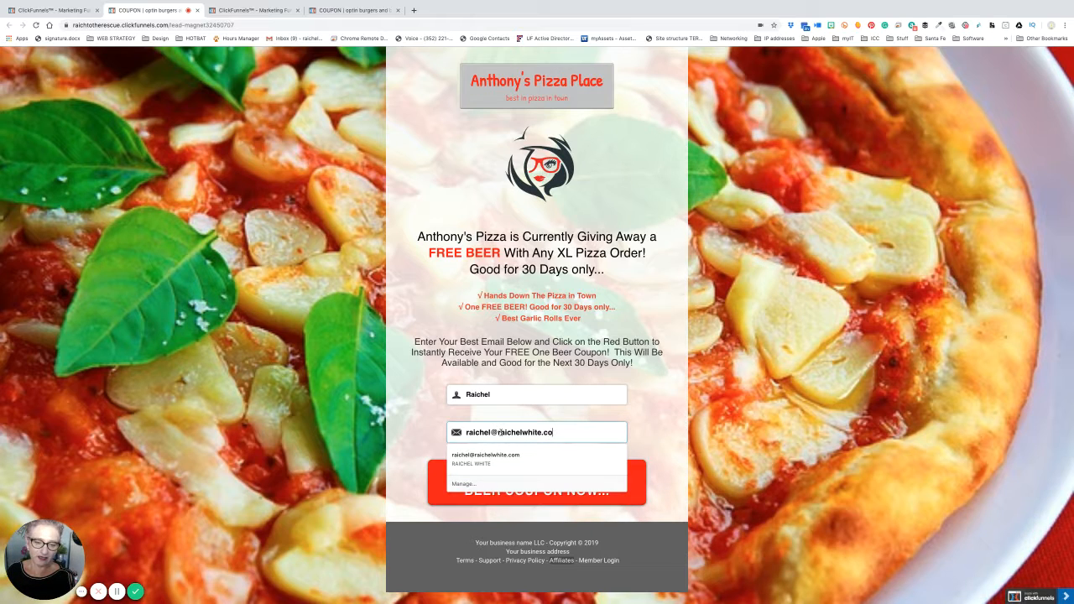
left_click(635, 423)
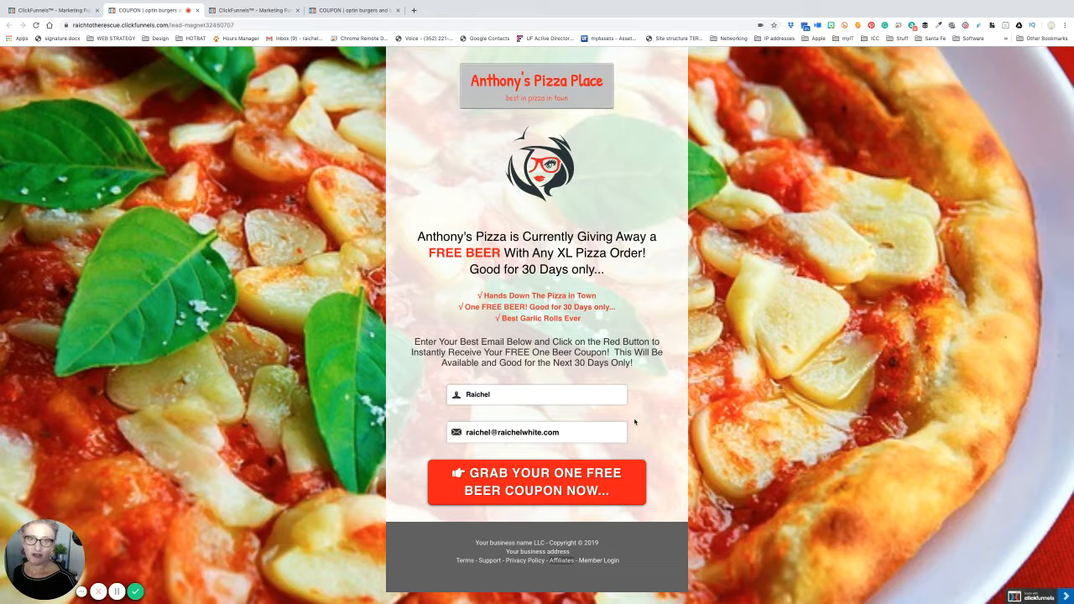
left_click(533, 480)
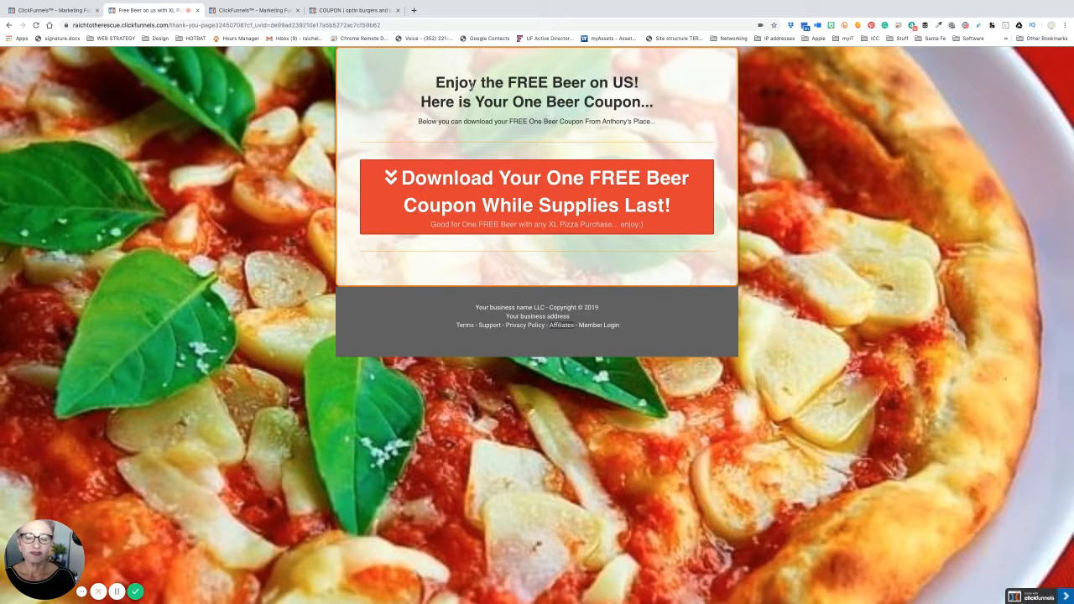
left_click(560, 206)
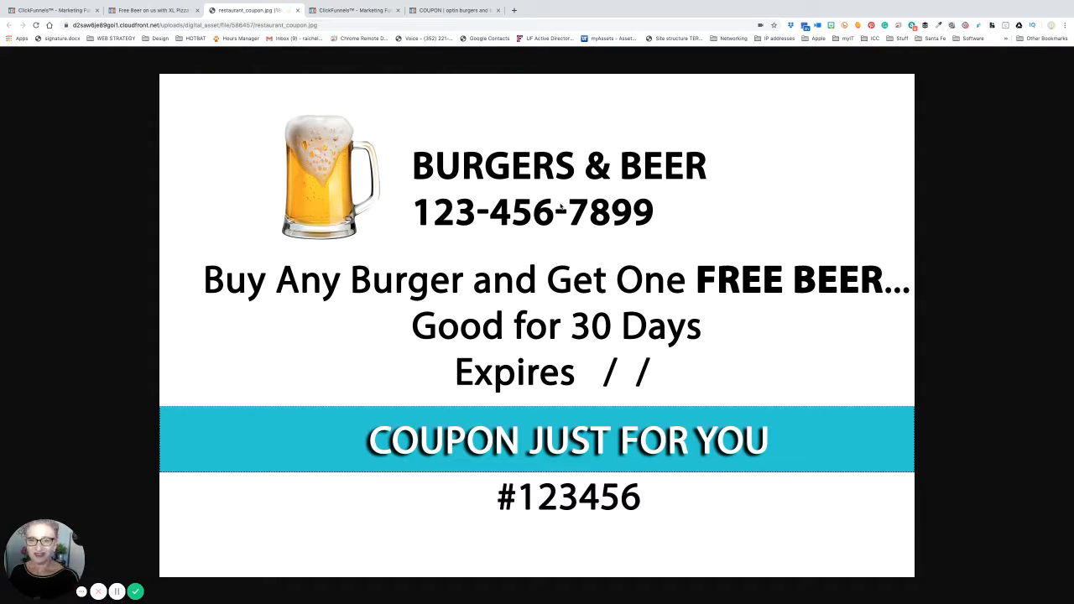
right_click(627, 121)
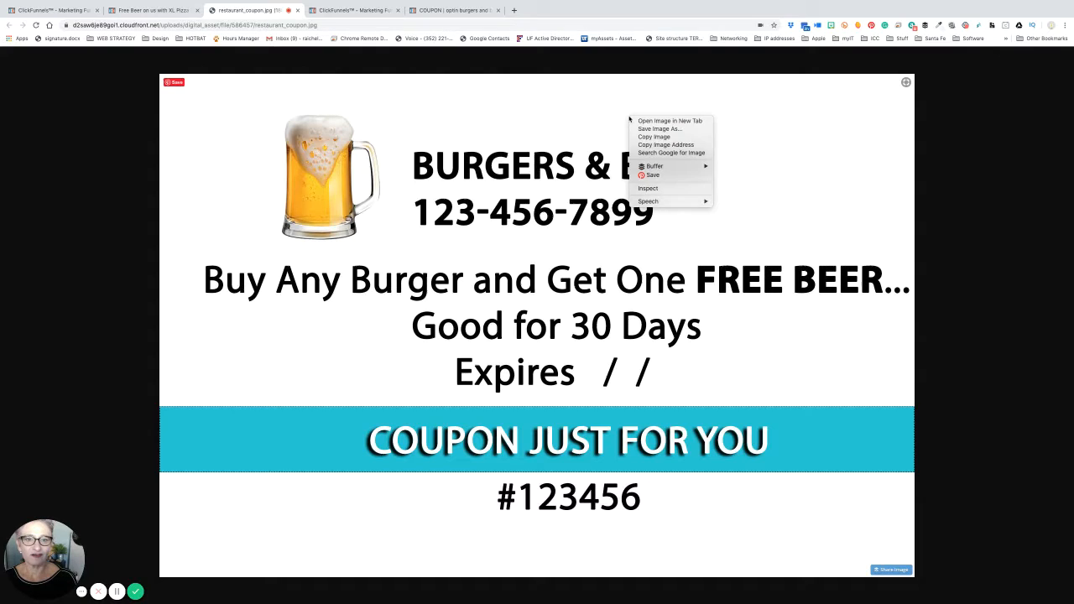
right_click(981, 113)
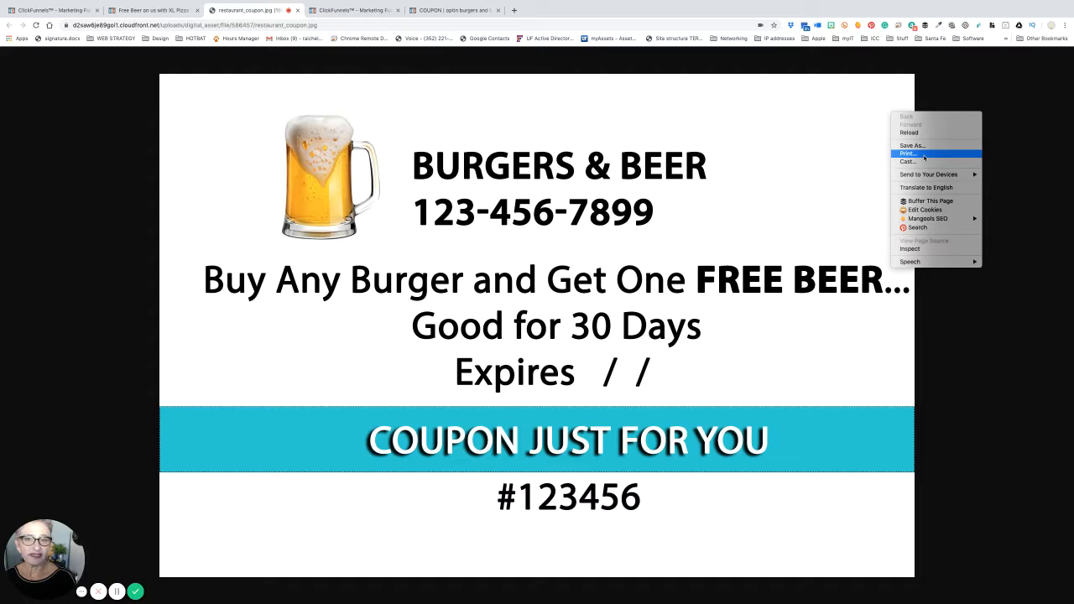
left_click(954, 82)
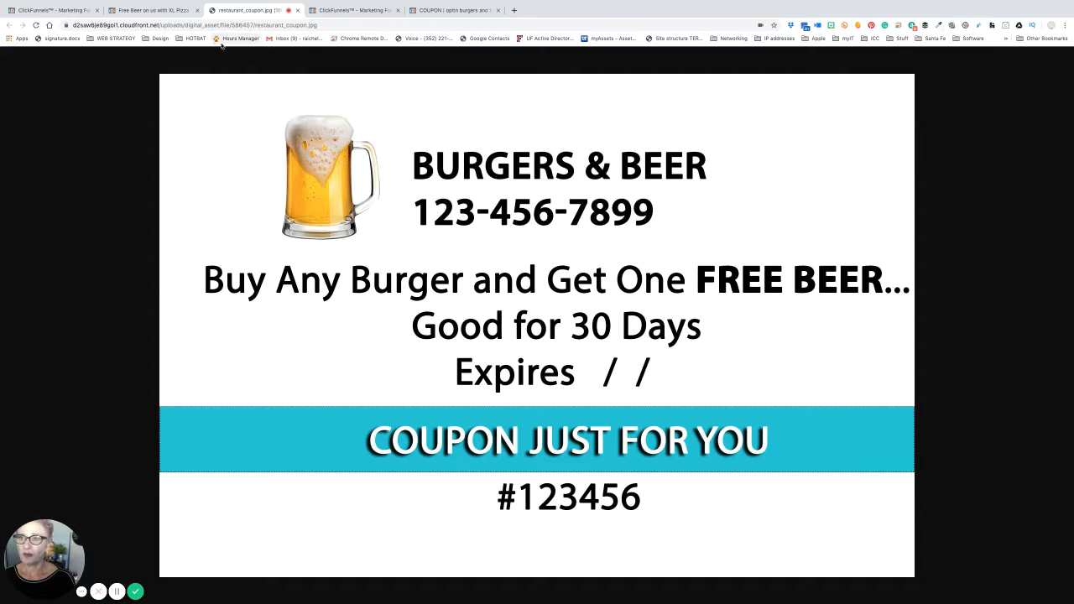
left_click(298, 12)
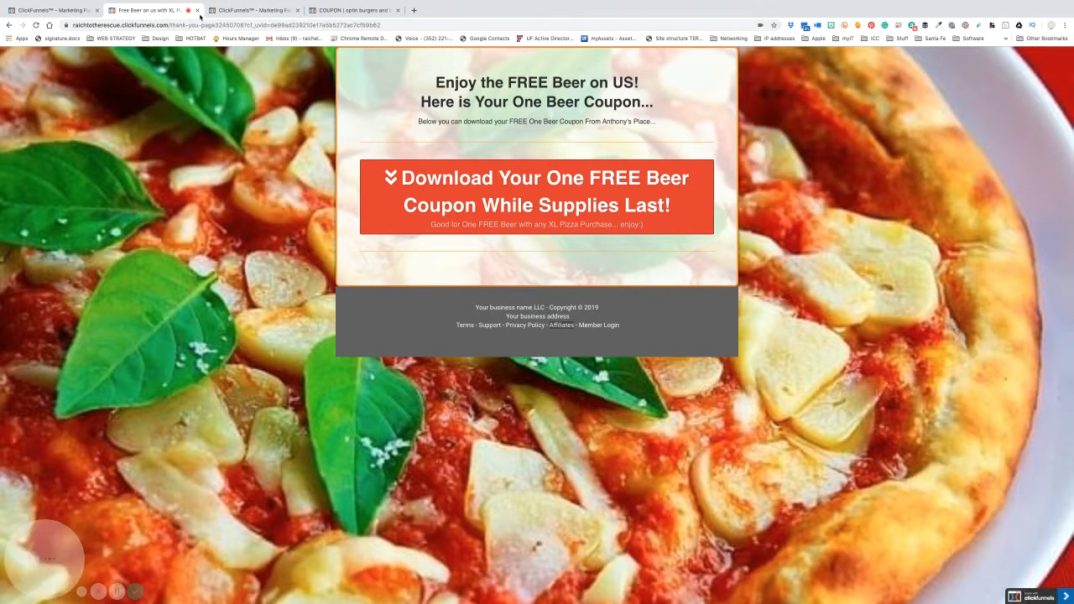
- Close the thank-you tab, review the funnel's Contacts list, then switch to its Stats
left_click(198, 10)
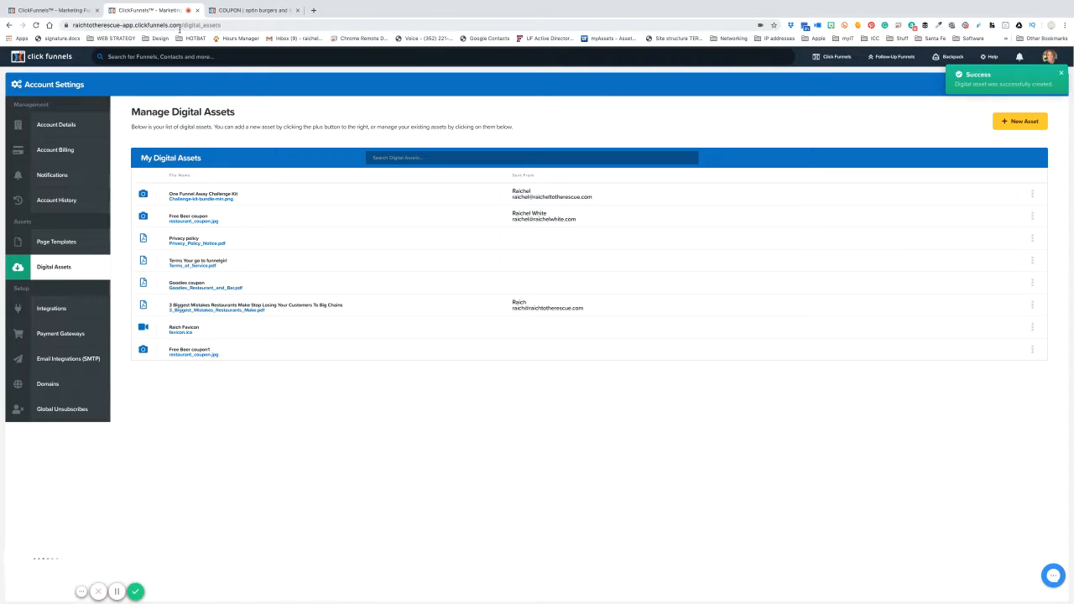
left_click(57, 13)
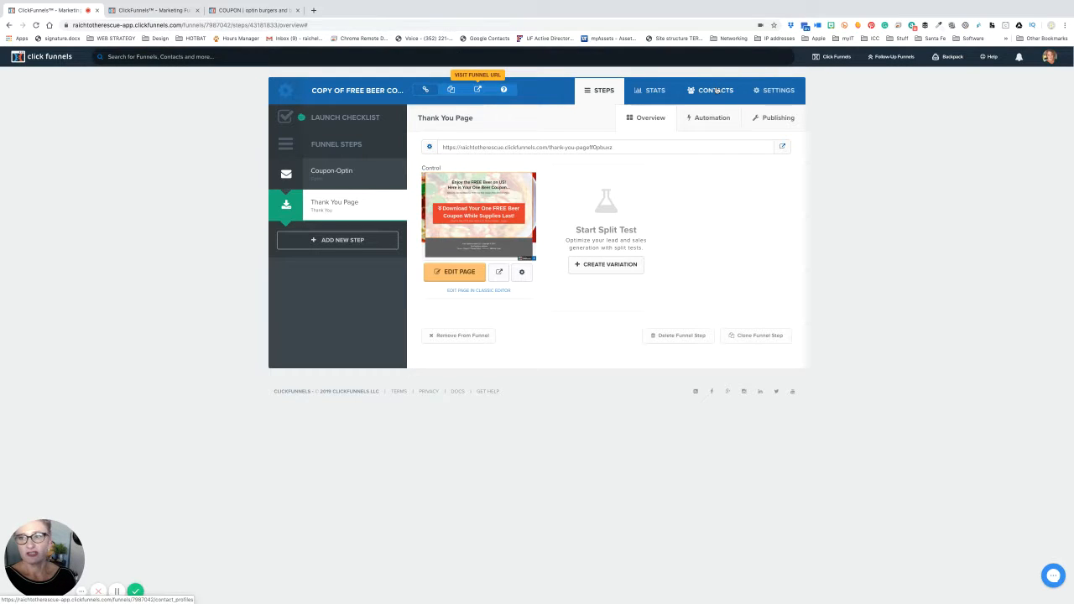
left_click(716, 90)
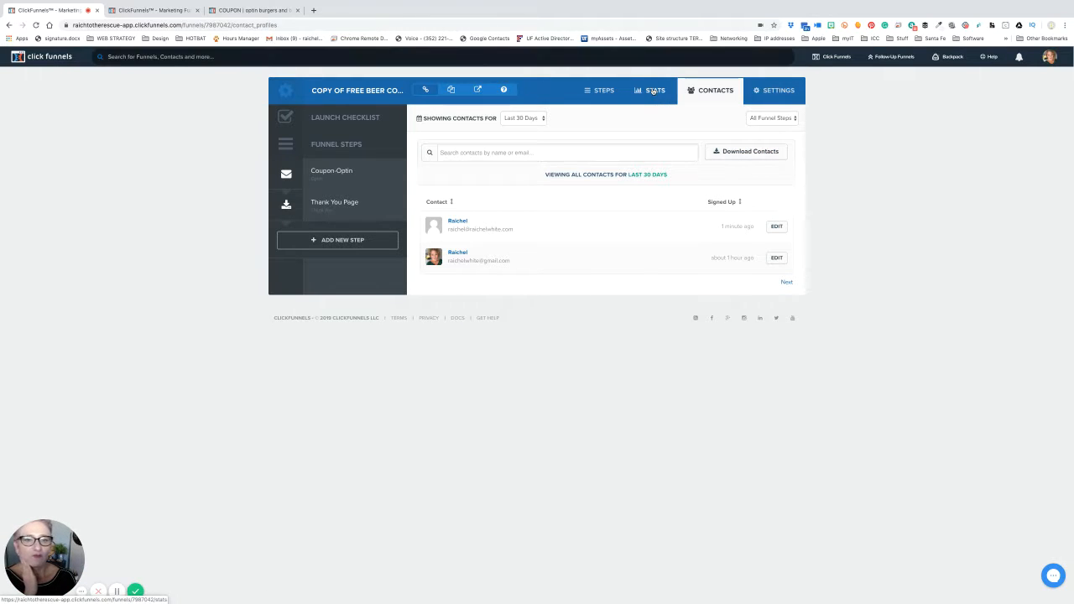
left_click(654, 90)
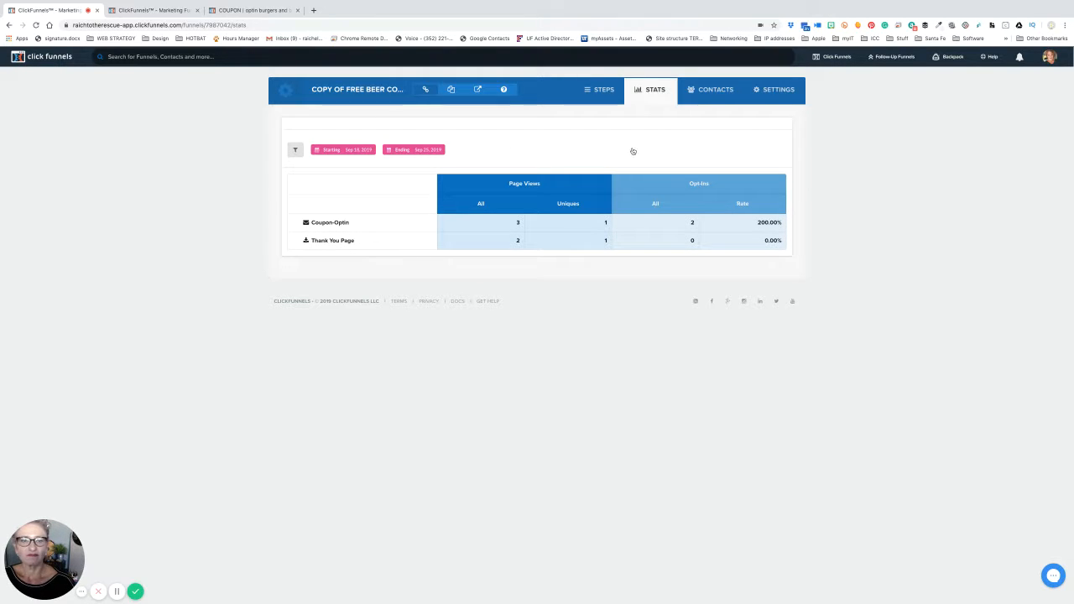
- Return to the funnel's Steps and bring up the Launch Checklist
left_click(603, 92)
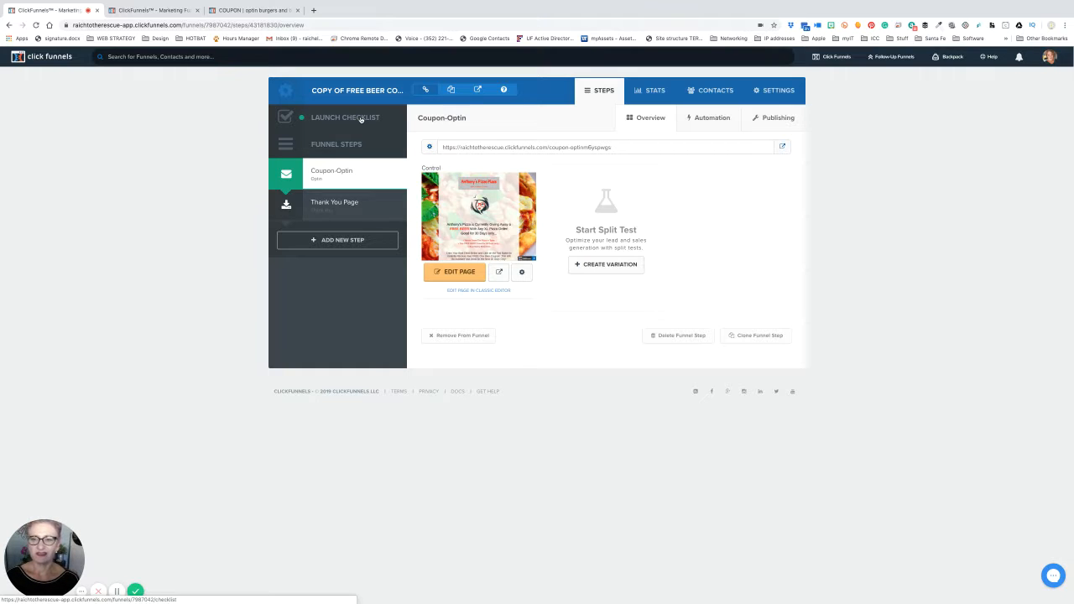
left_click(361, 119)
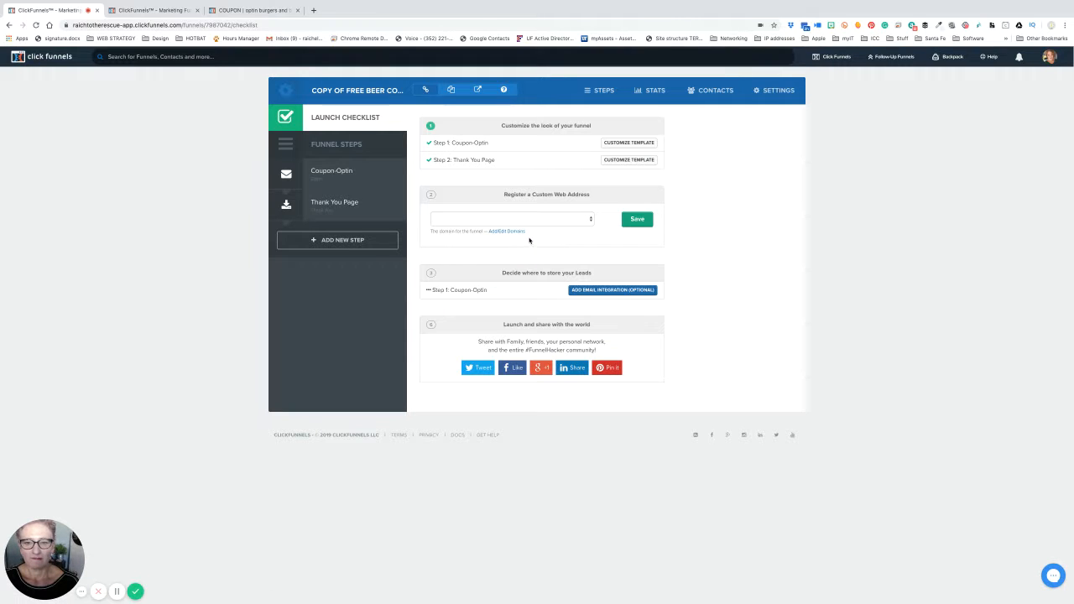
left_click(543, 219)
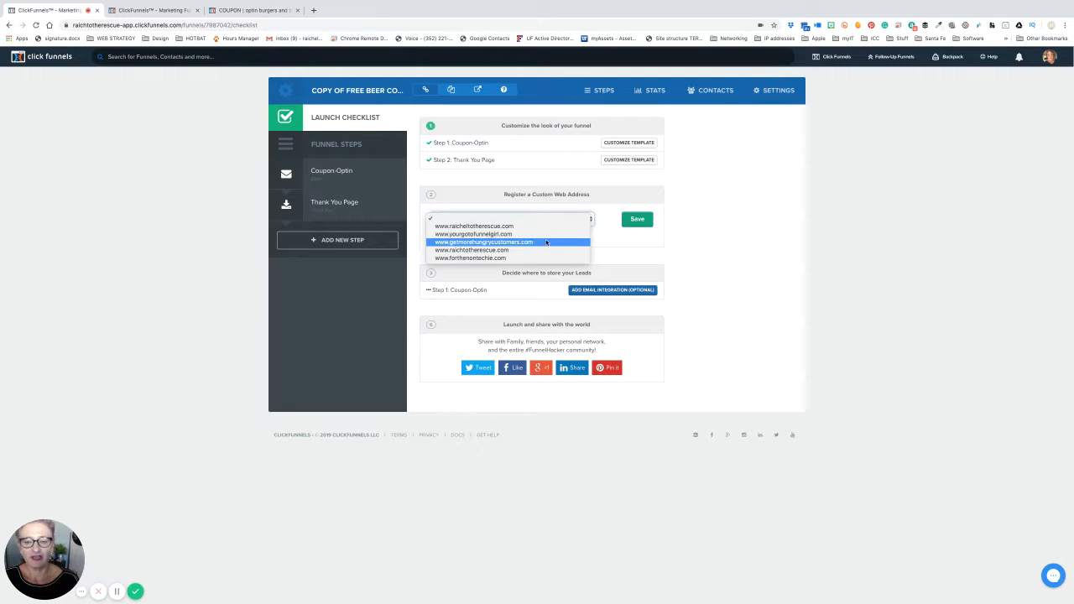
left_click(543, 258)
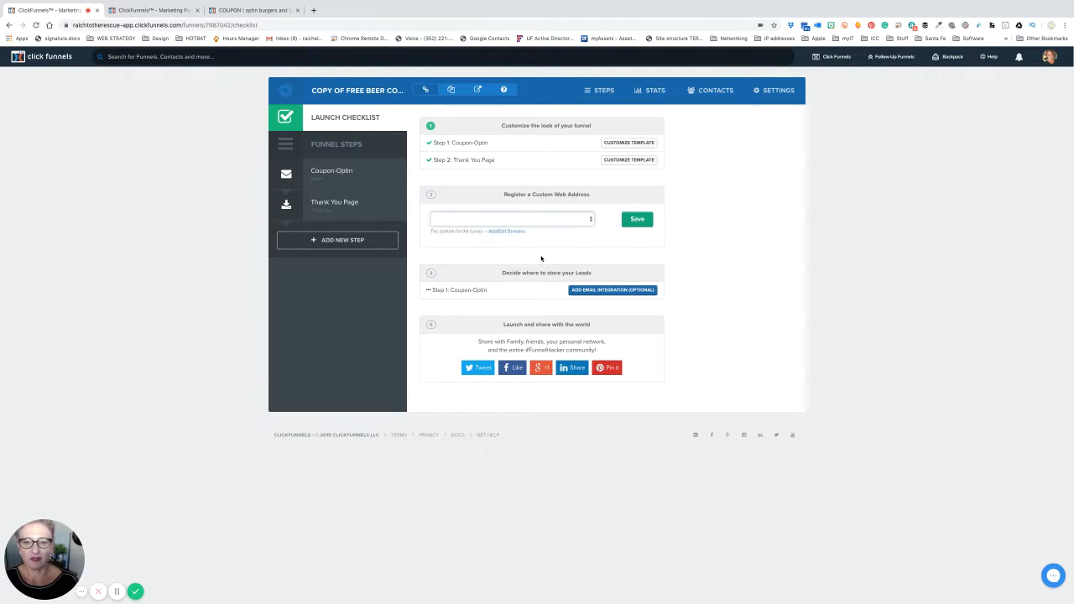
left_click(643, 223)
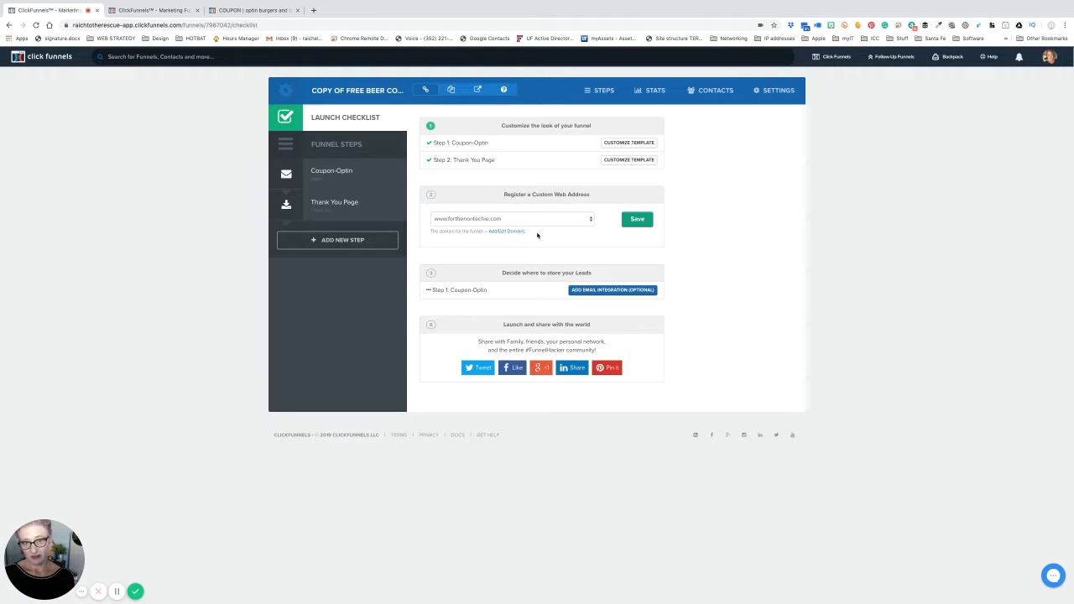
left_click(595, 292)
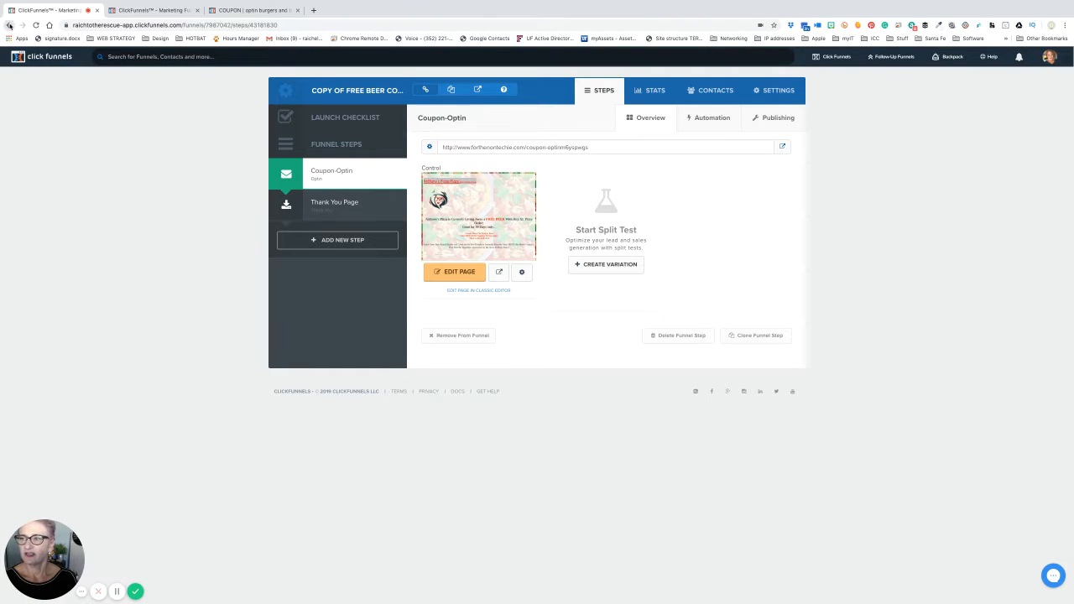
- Go back to the checklist, reach the Coupon-Optin step and view its Automation settings
left_click(9, 25)
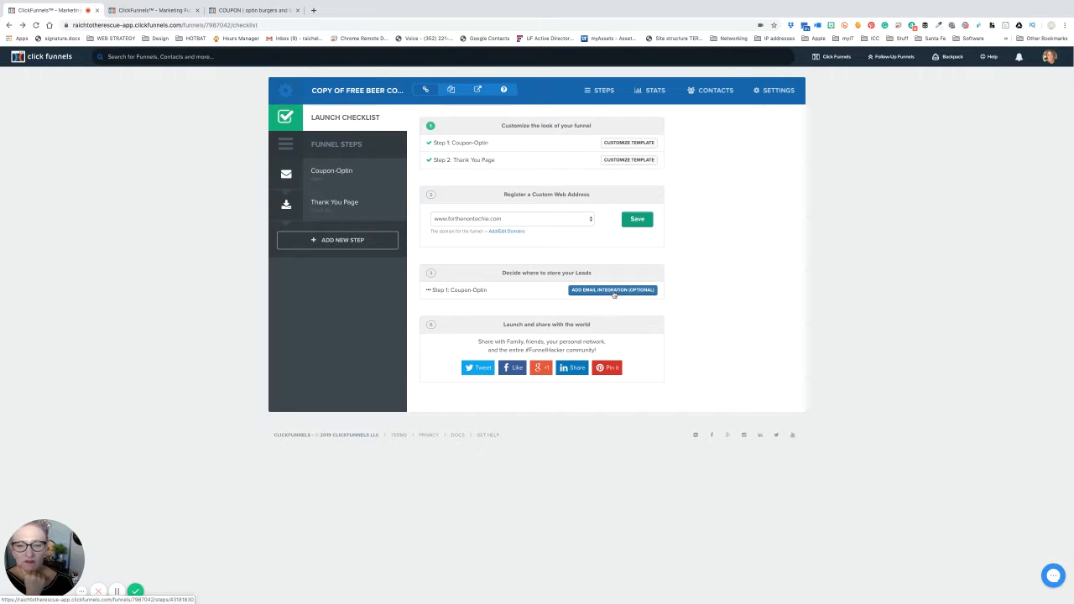
left_click(614, 291)
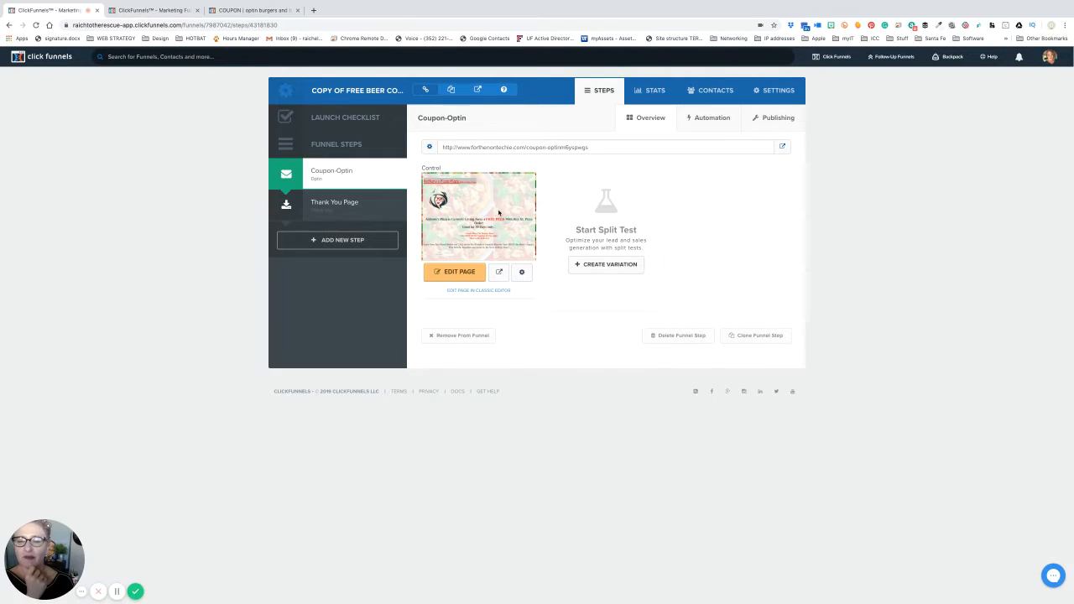
left_click(701, 118)
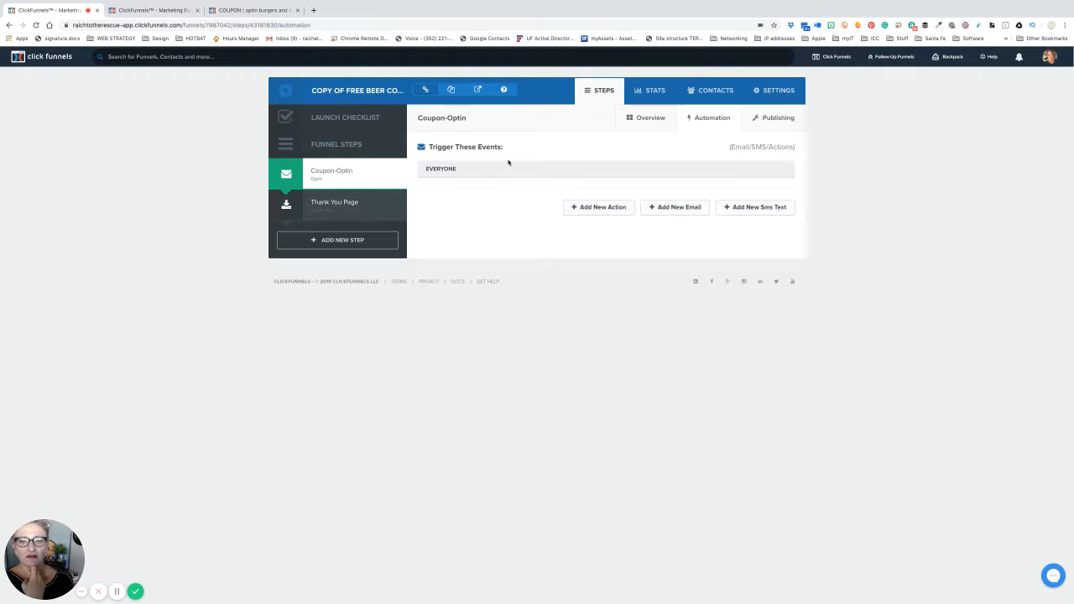
- Start a new funnel action triggered for Everyone with the Add Tag action type
left_click(615, 209)
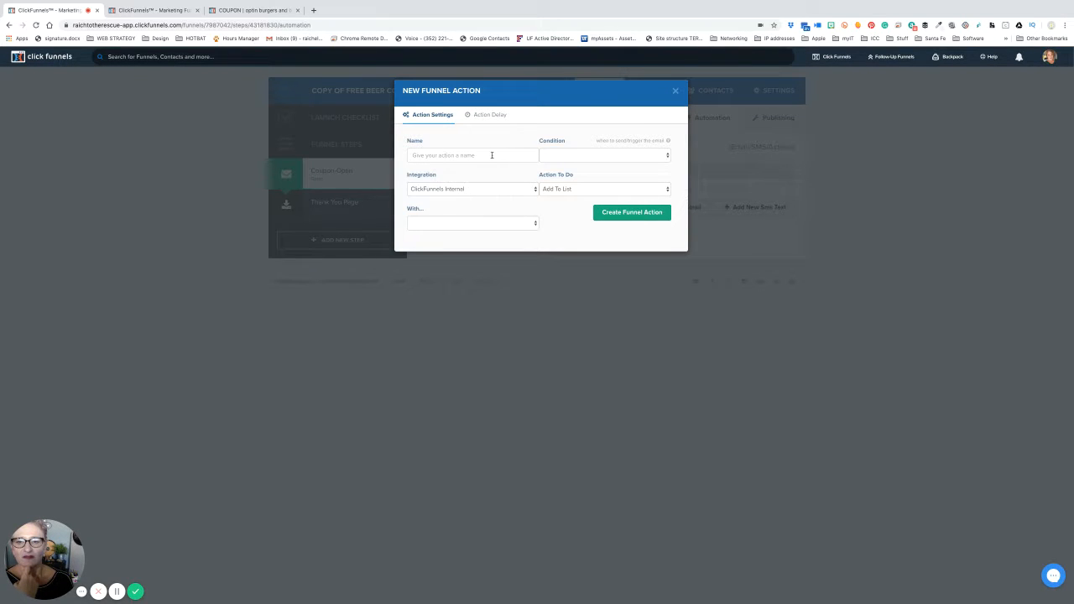
left_click(559, 156)
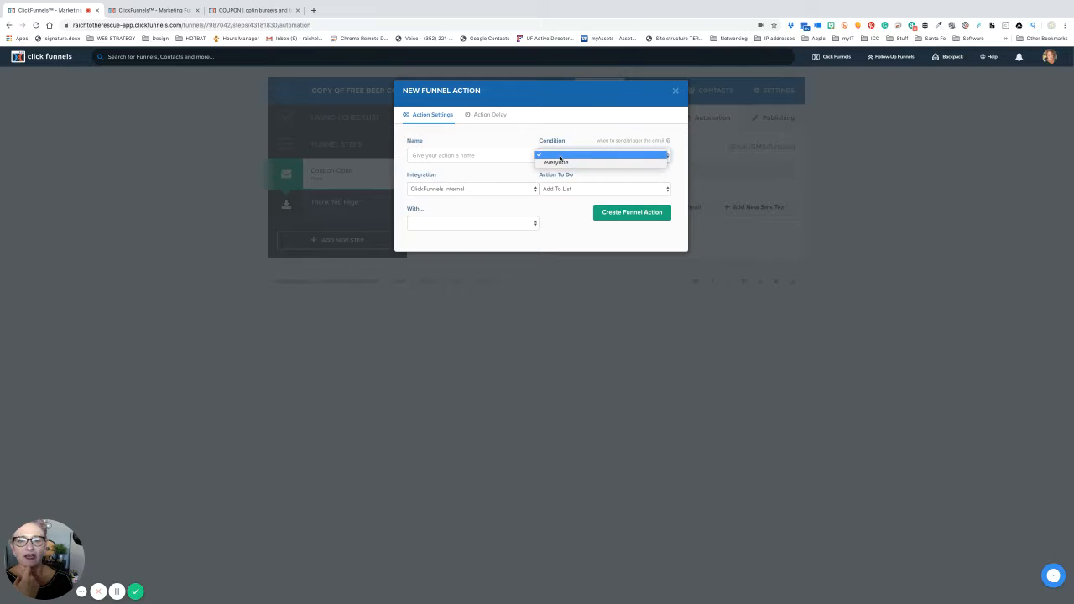
left_click(564, 163)
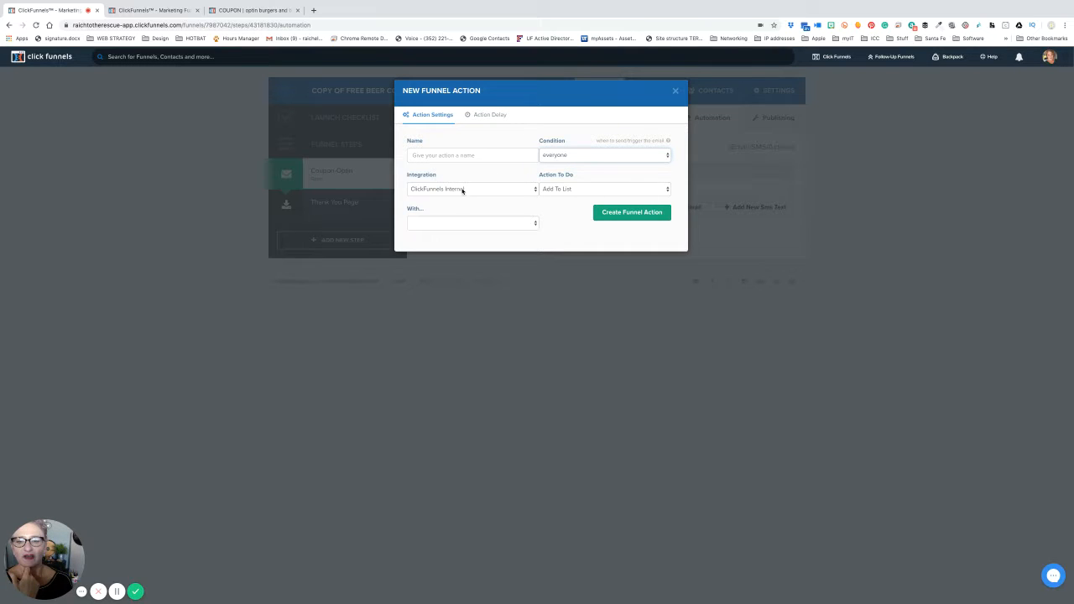
left_click(595, 193)
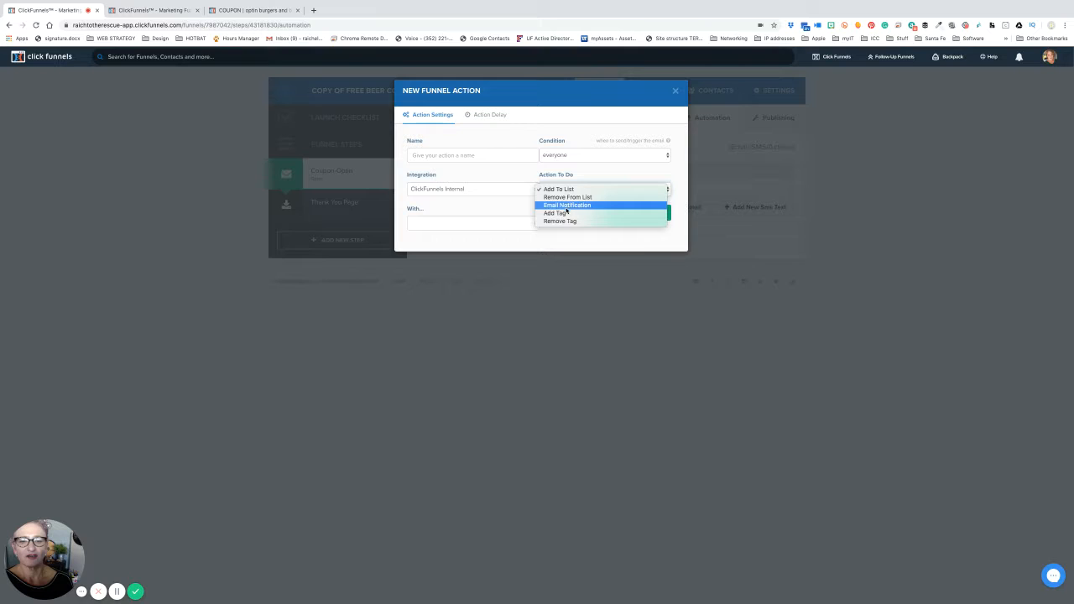
left_click(568, 214)
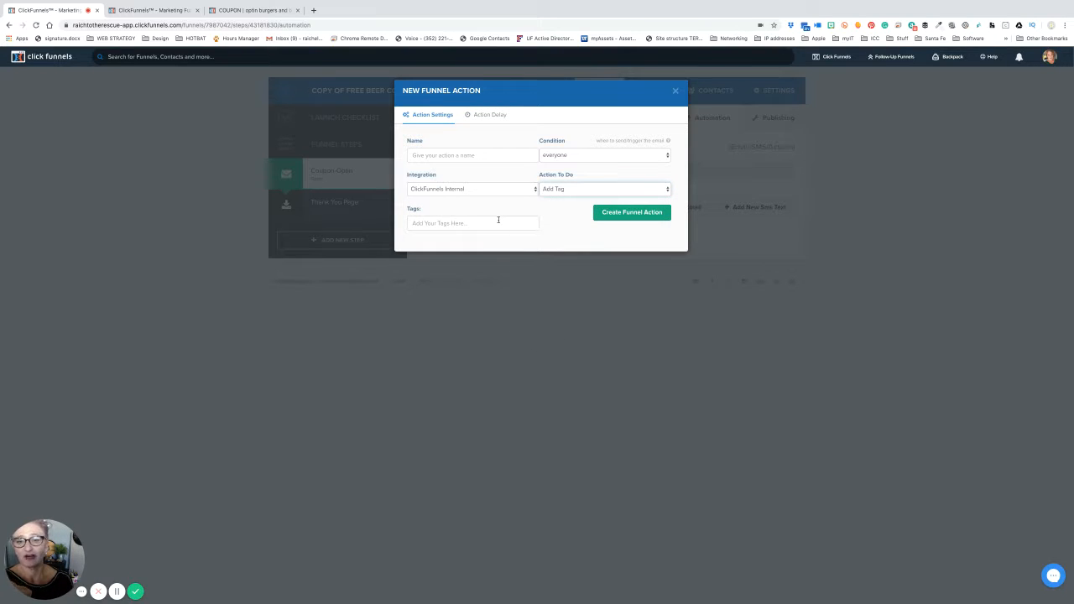
- Enter tag 'restaurant optin', name the action 'restaurant coupon optin' and create it
left_click(498, 221)
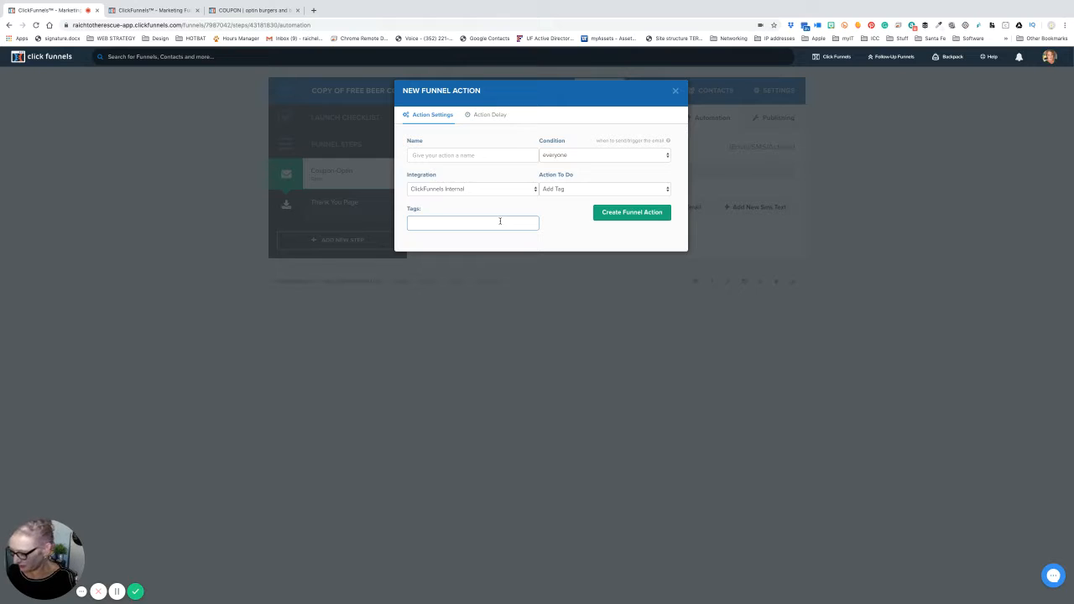
type("res")
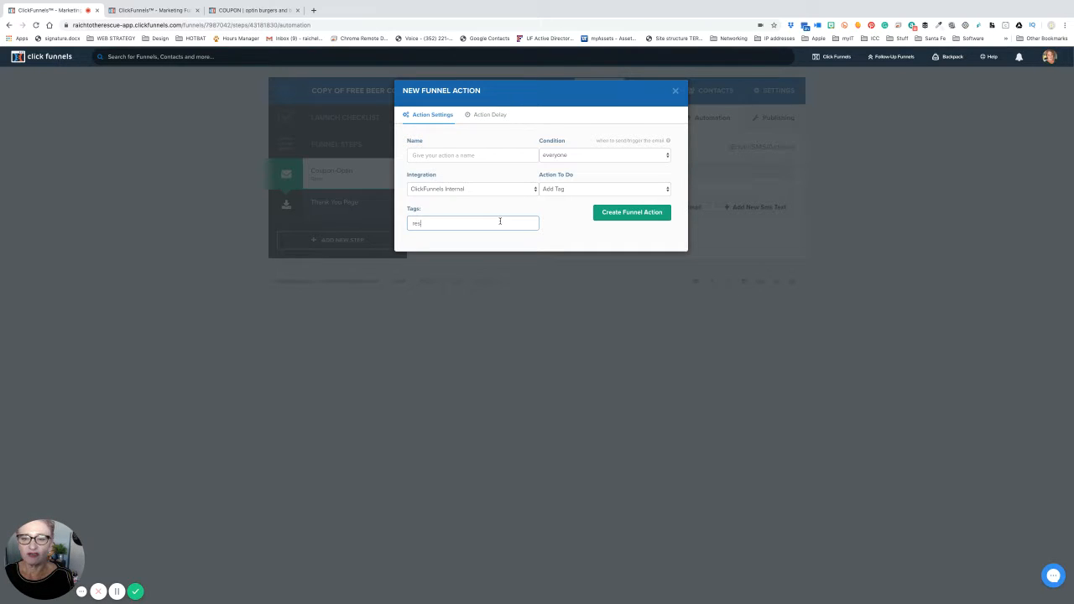
type("taurant o")
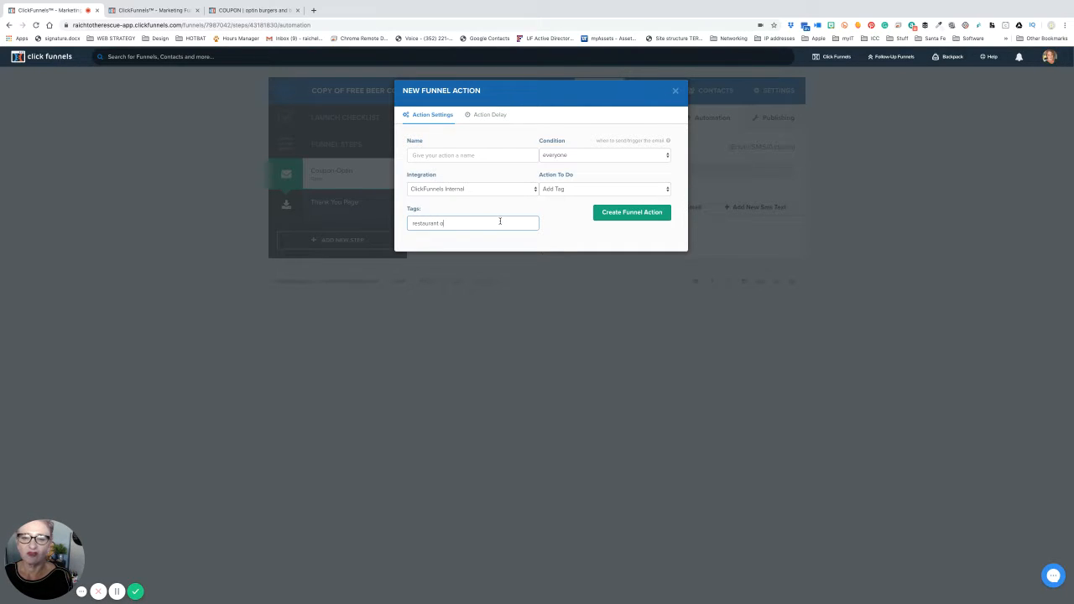
type("ptin")
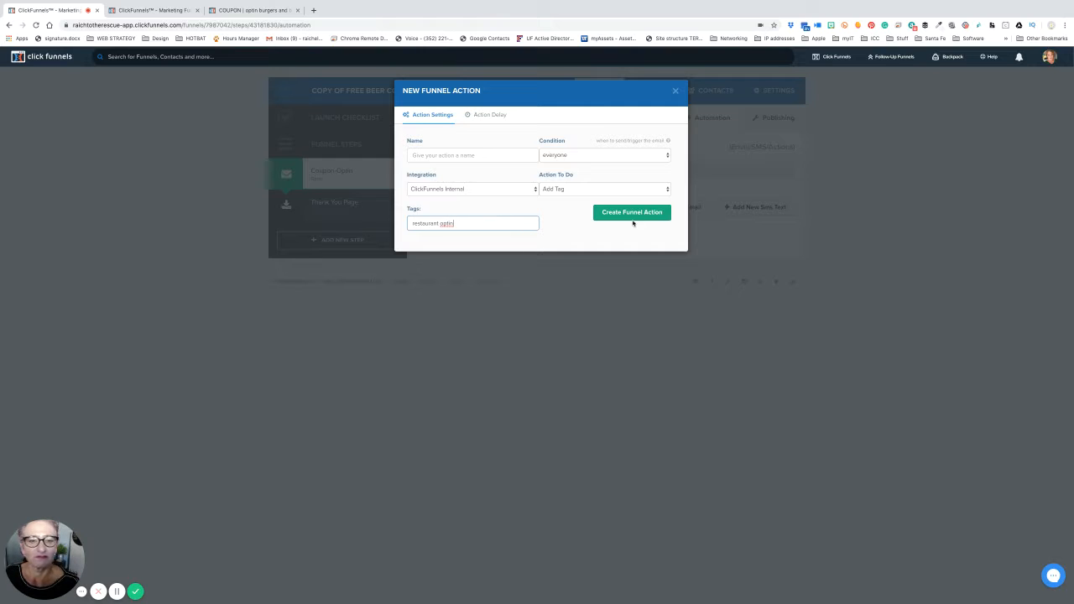
left_click(635, 216)
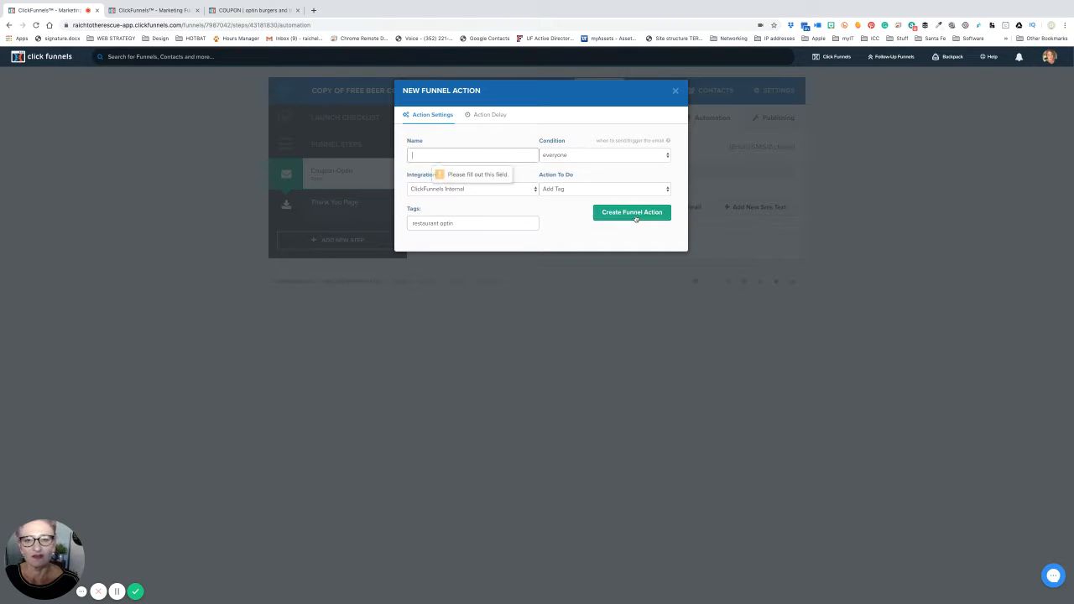
left_click(436, 156)
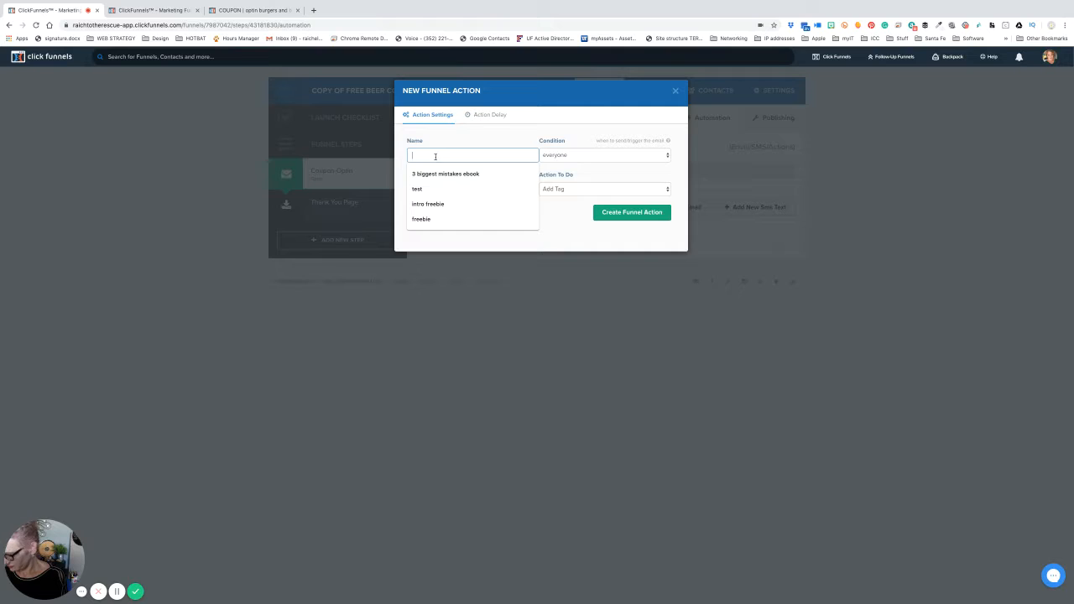
type("restaurant")
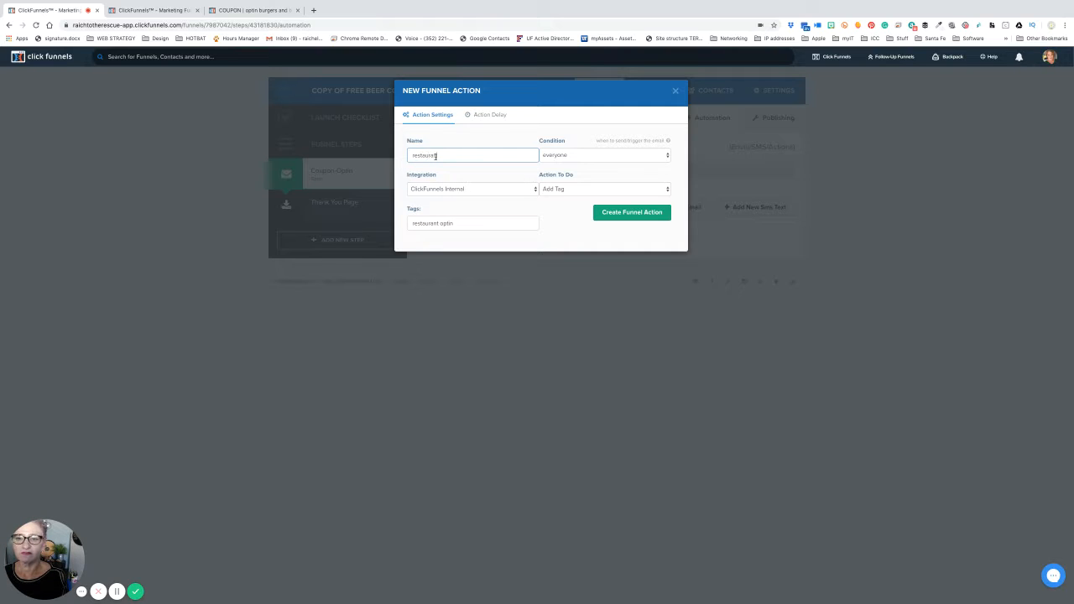
type(" coup")
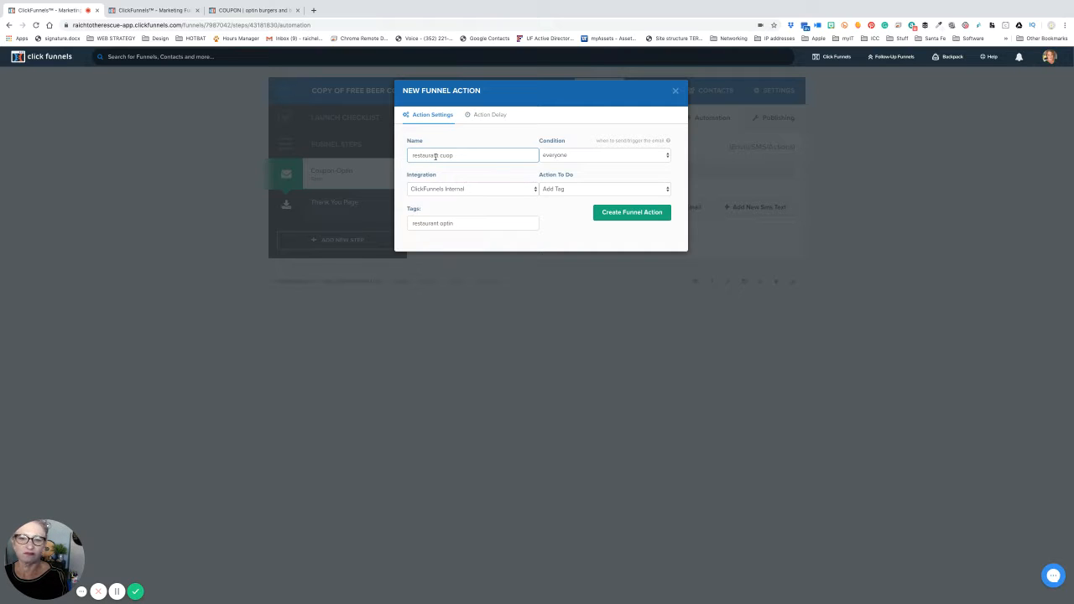
key("BackSpace")
key("BackSpace")
type("up")
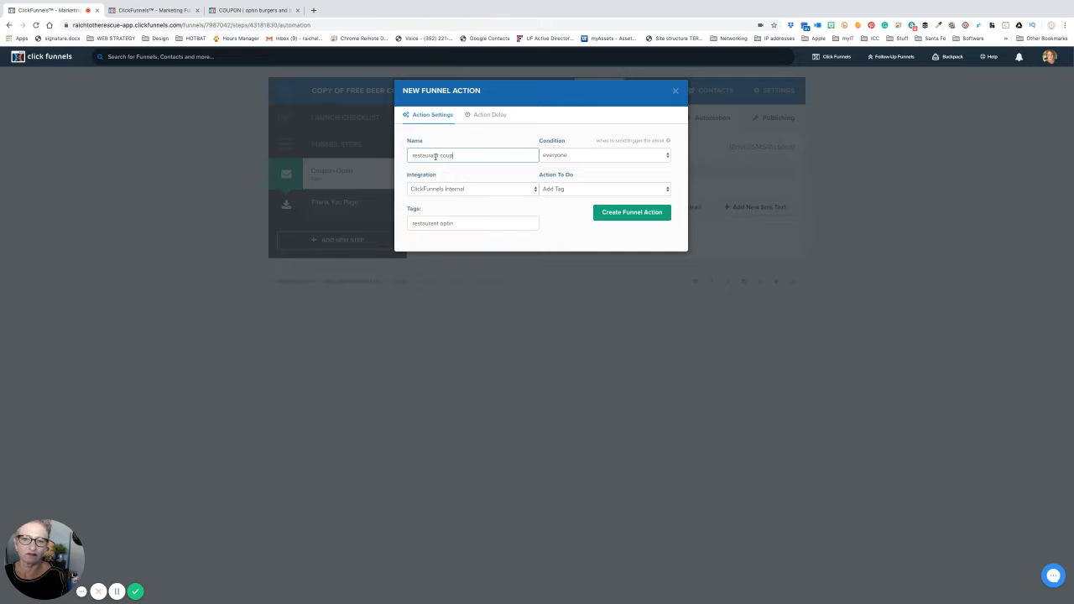
type("on optin")
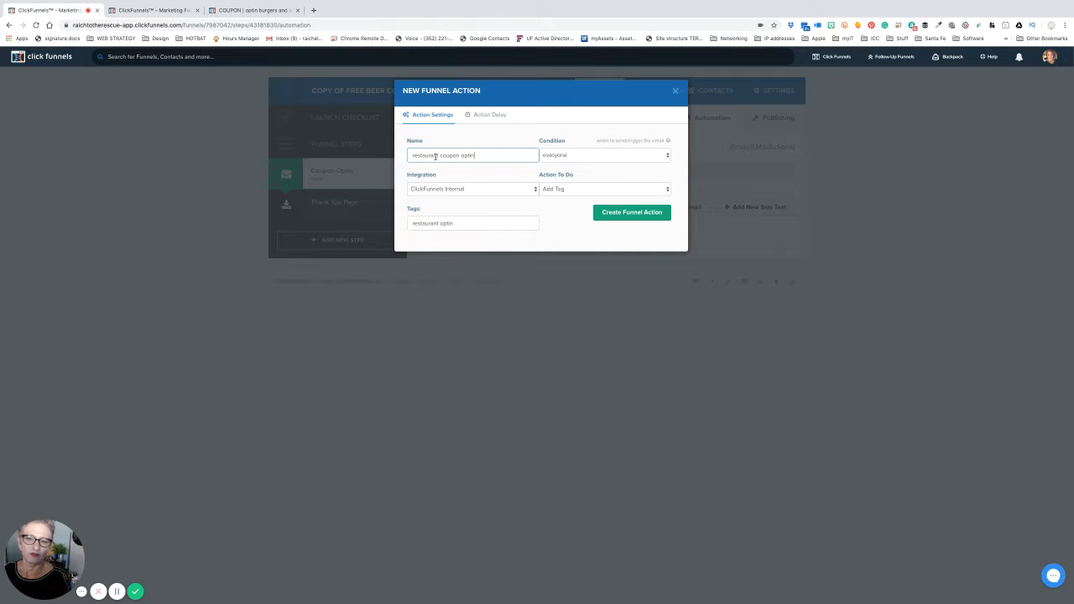
left_click(617, 213)
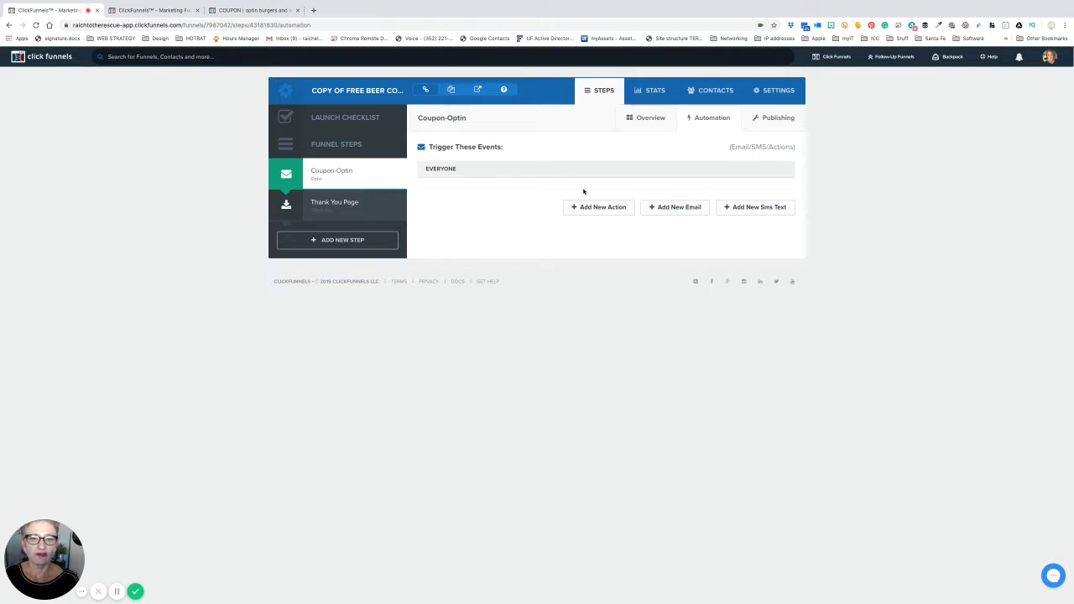
- Dismiss the Create New Email popup and select the Thank You Page step in the sidebar
left_click(680, 210)
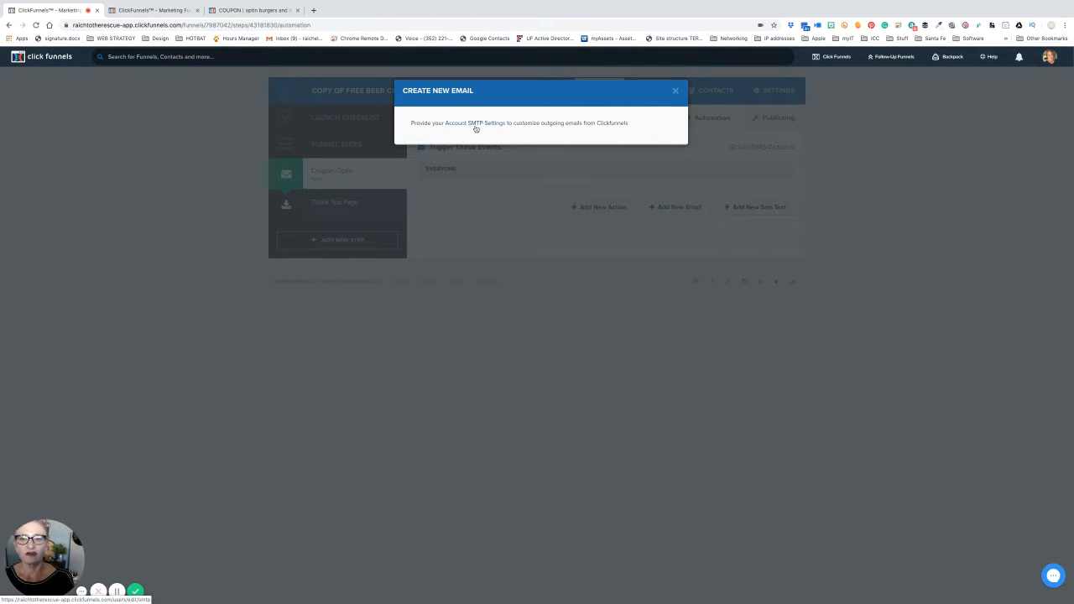
left_click(675, 93)
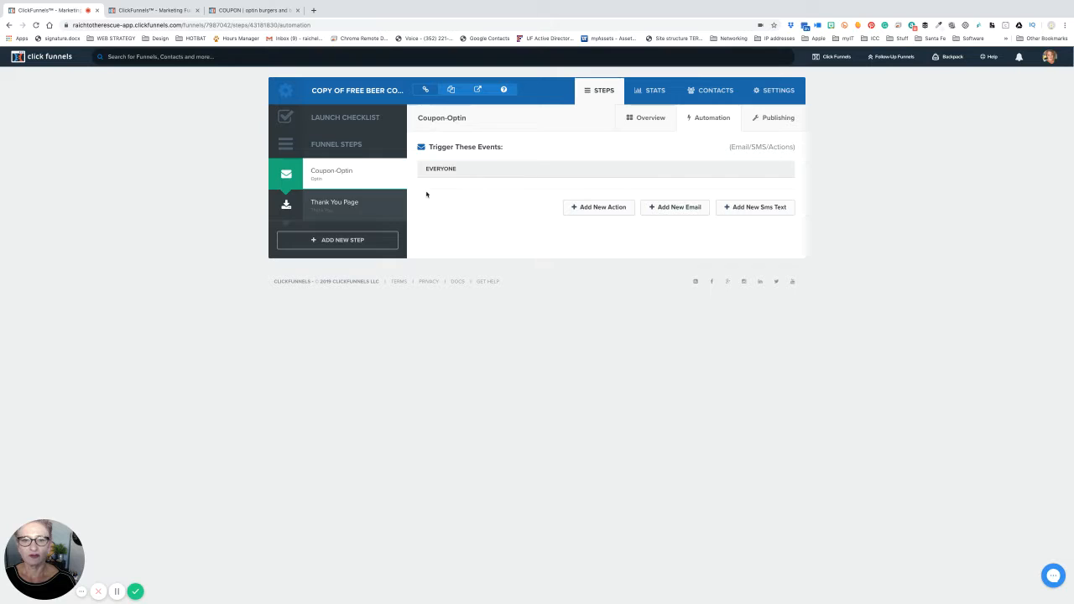
left_click(337, 206)
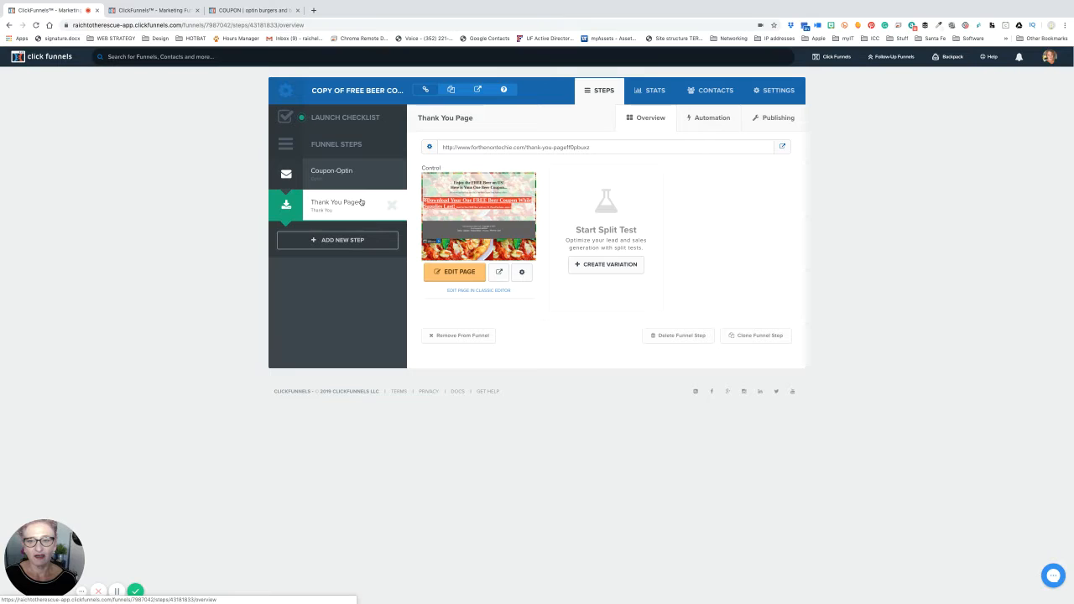
- Open the Thank You Page step and switch to its Automation tab
left_click(361, 202, "super")
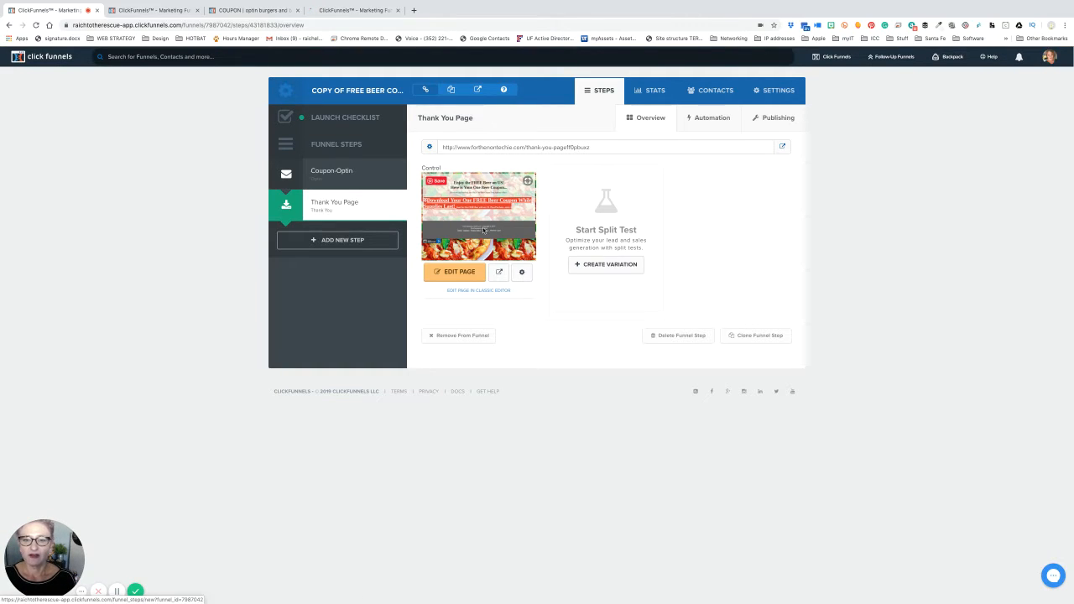
left_click(692, 119)
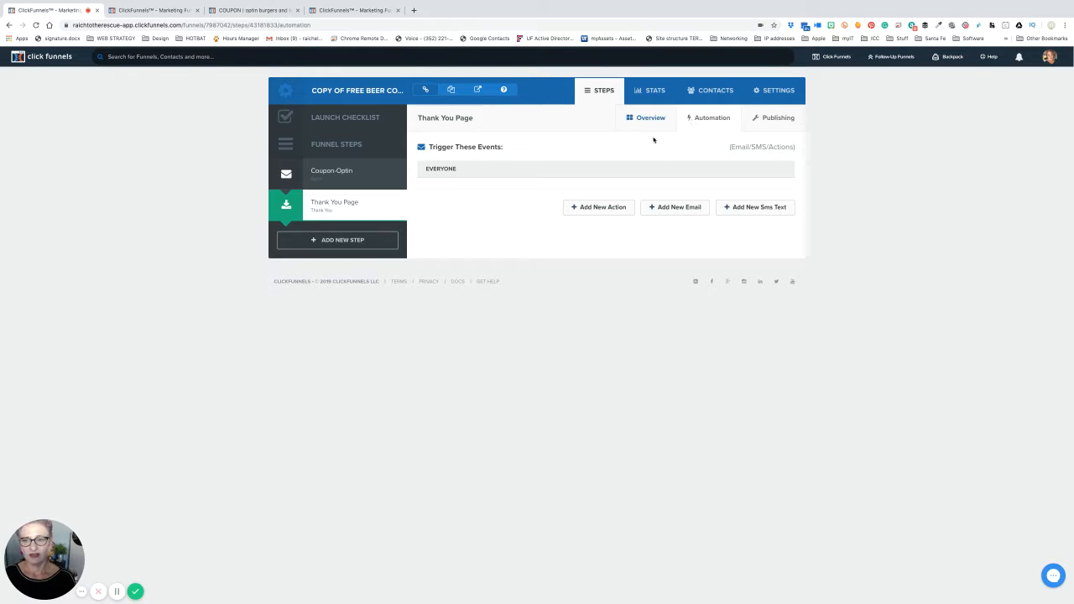
- Start a new Thank You Page action named 'Restaurant coupon thank you'
left_click(597, 208)
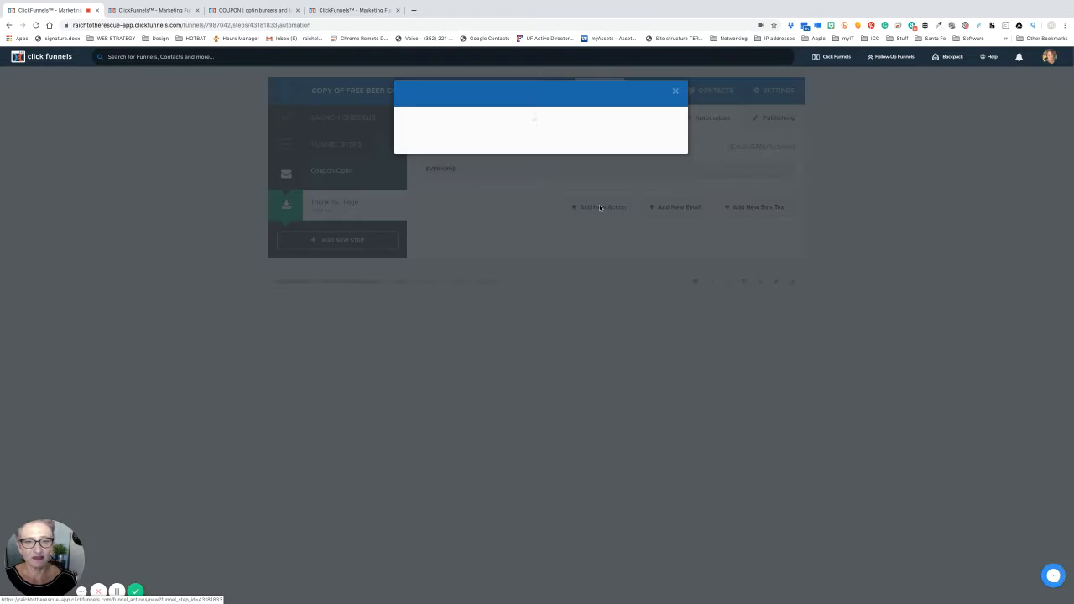
left_click(446, 156)
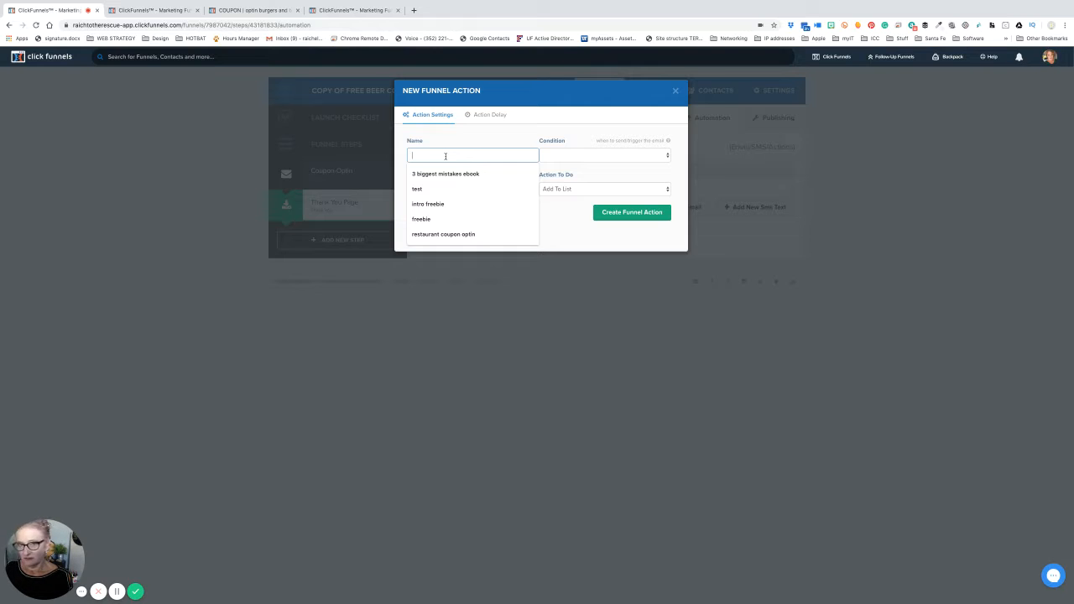
type("Restau")
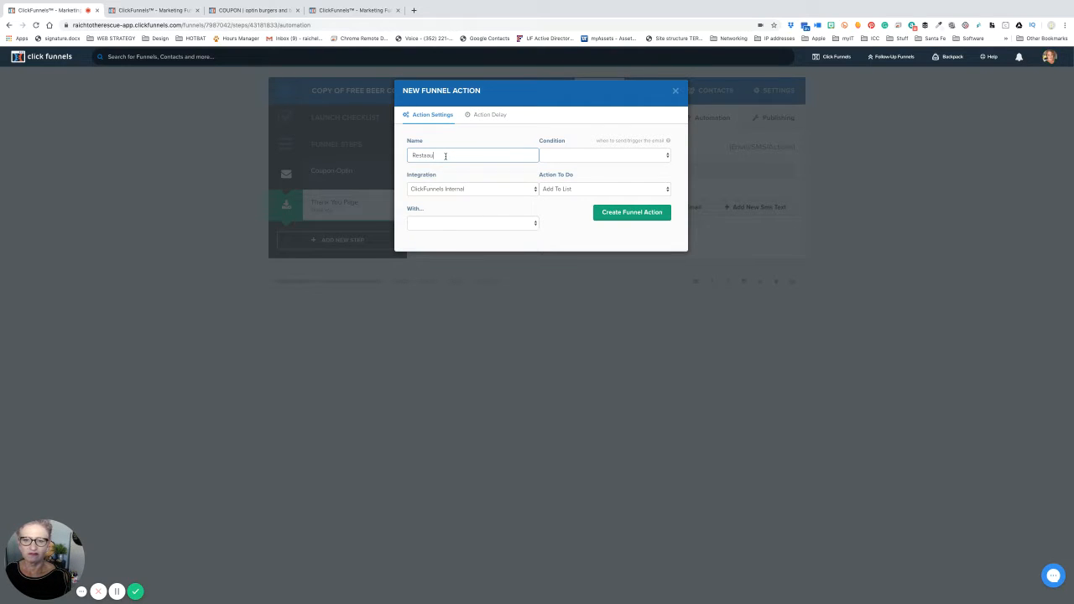
key("BackSpace")
type("urant coup")
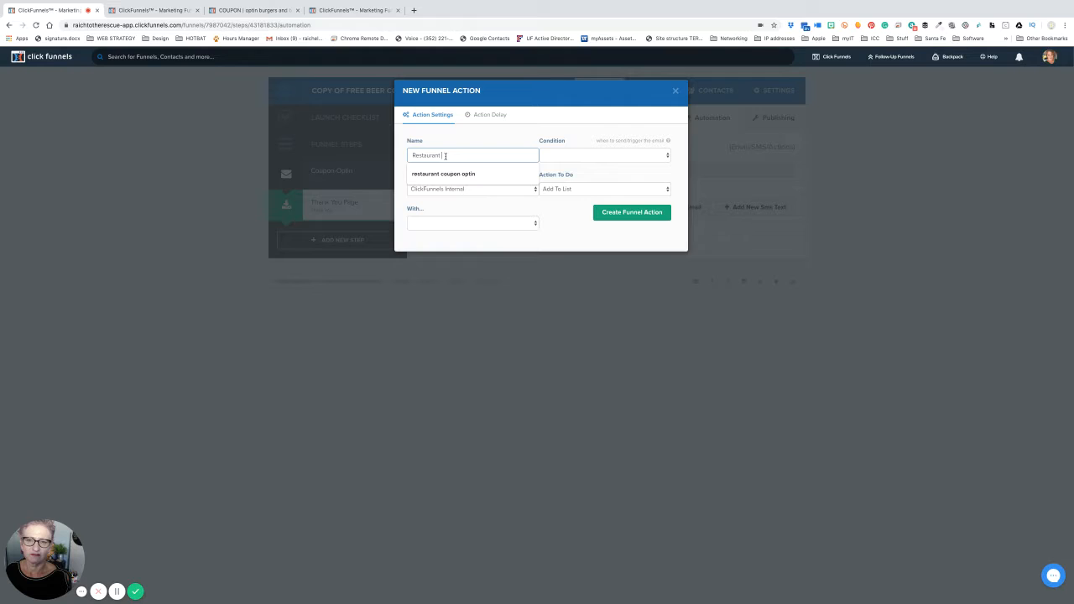
type("thank you")
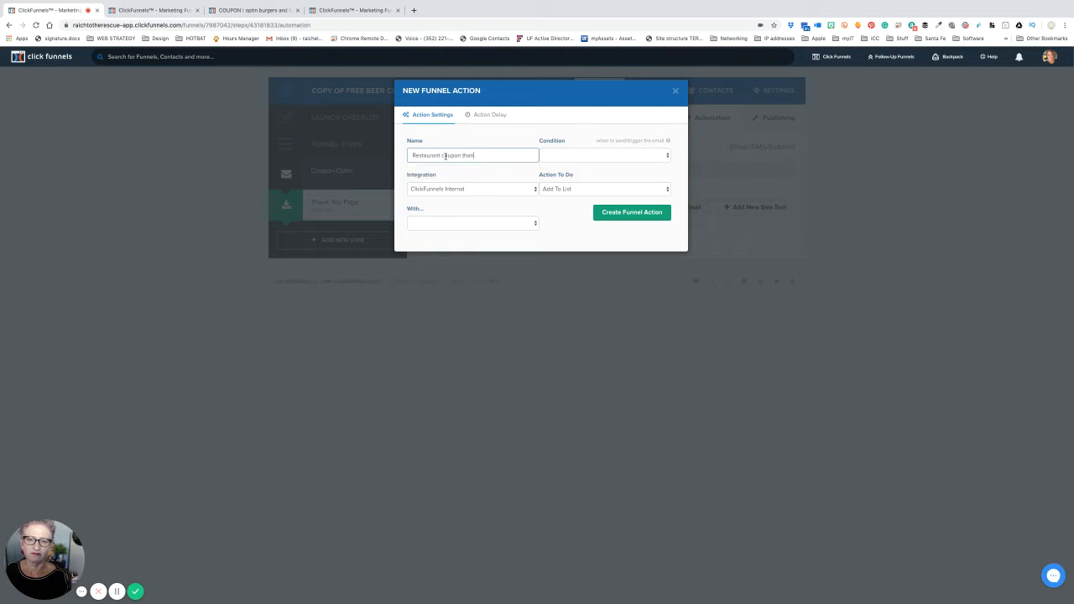
key("Tab")
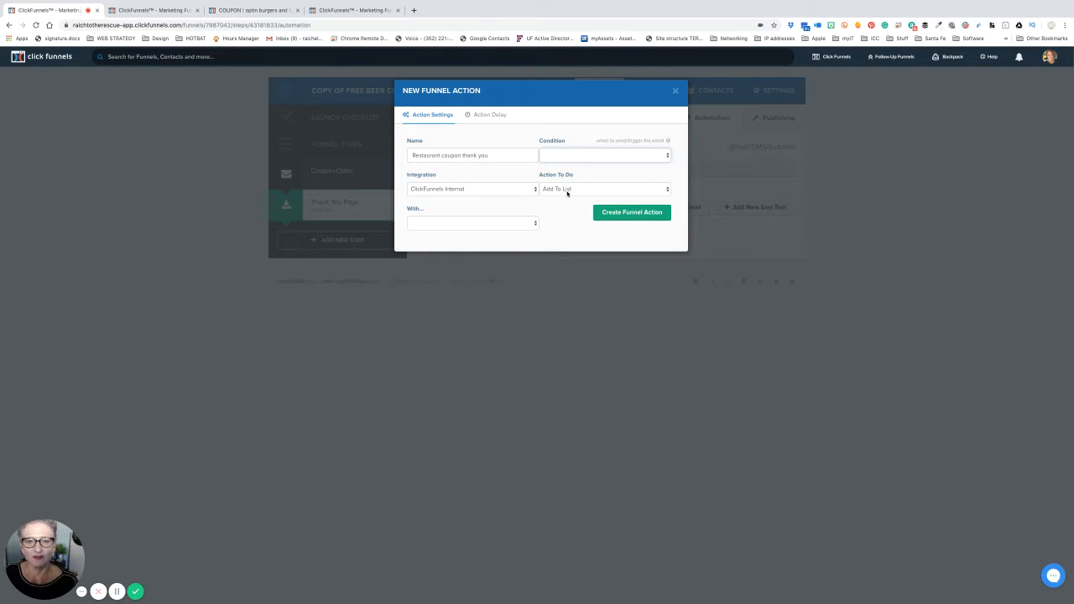
- Make the action add tag 'buy' for everyone, save it, then open the Launch Checklist
left_click(567, 156)
left_click(566, 164)
left_click(568, 189)
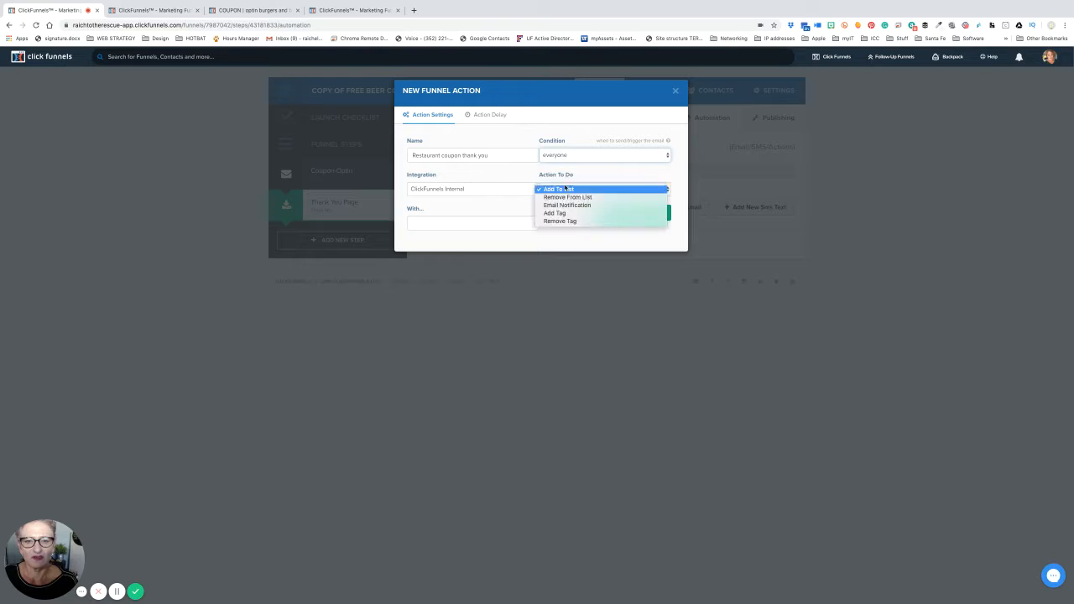
left_click(567, 213)
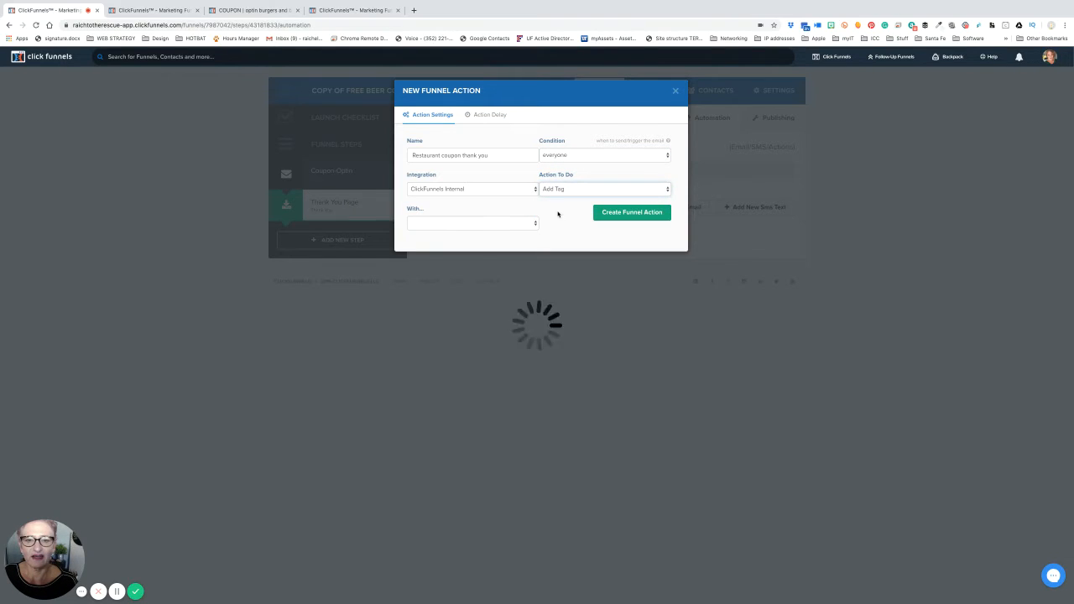
left_click(474, 223)
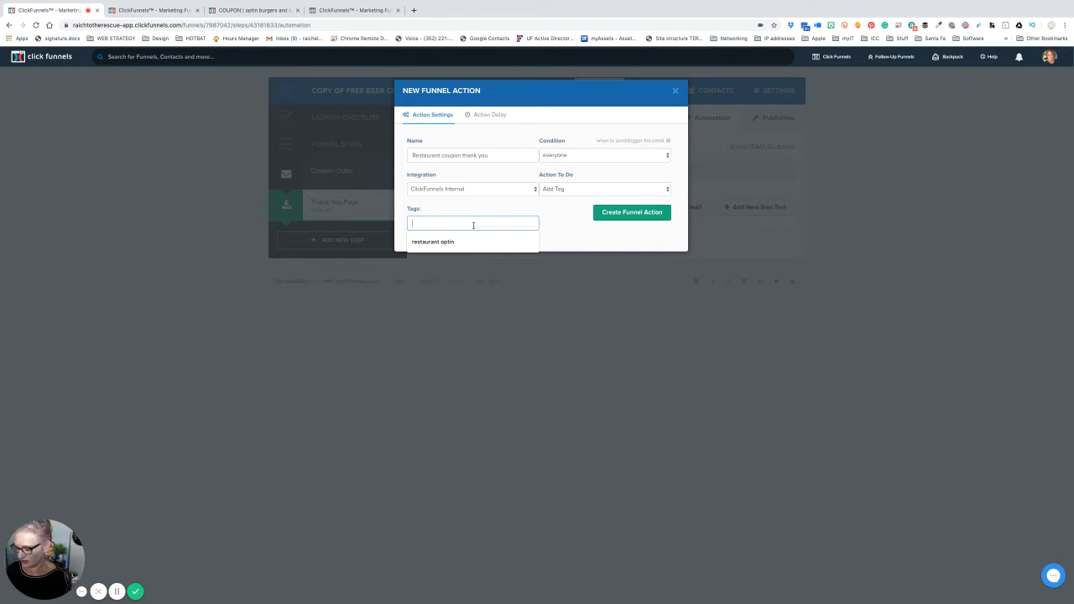
type("buy")
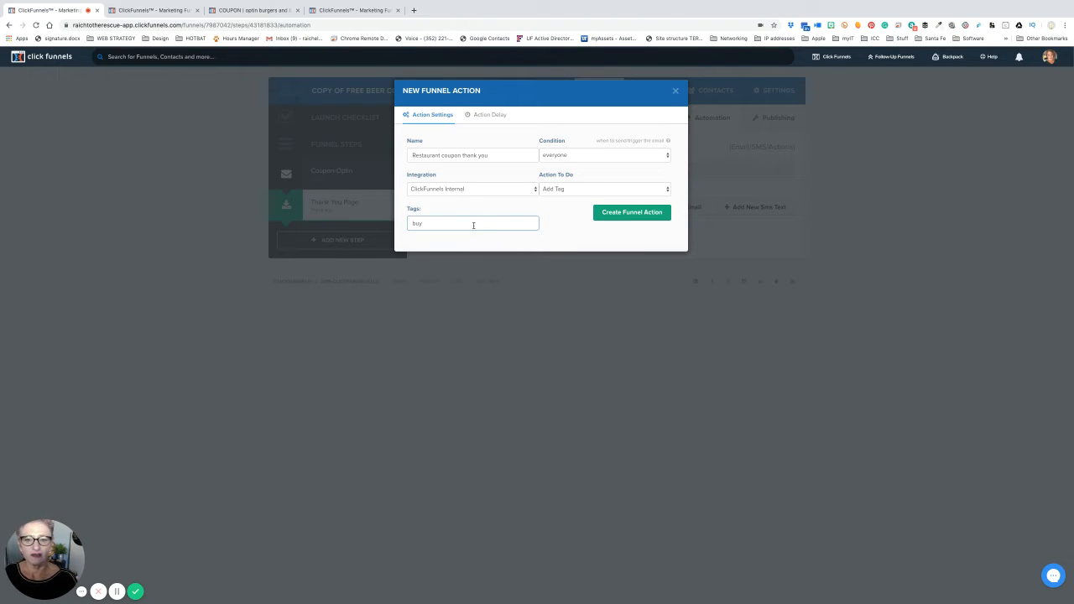
left_click(618, 215)
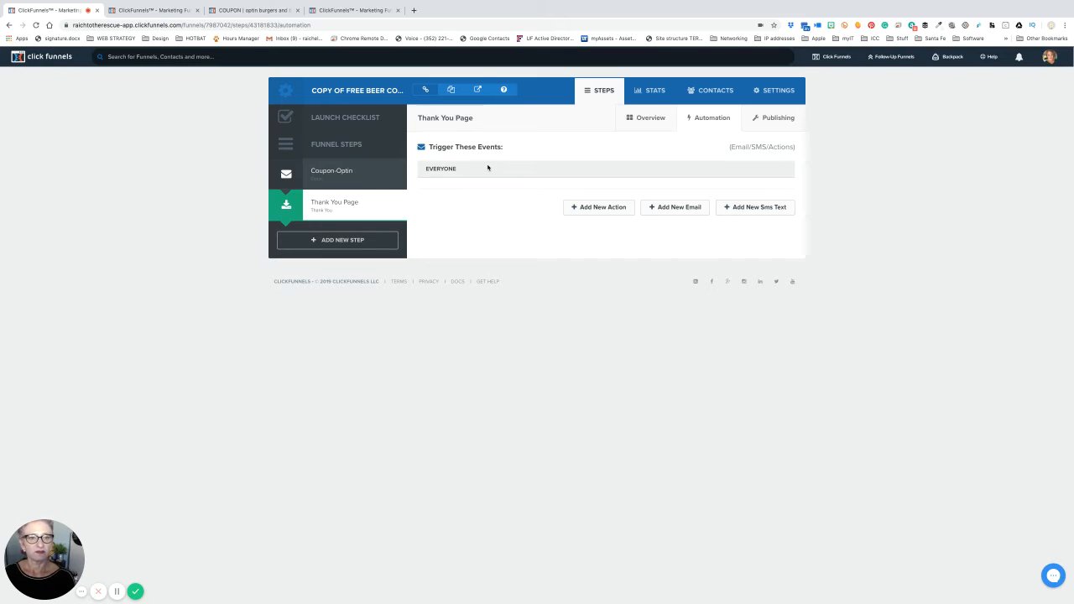
left_click(361, 119)
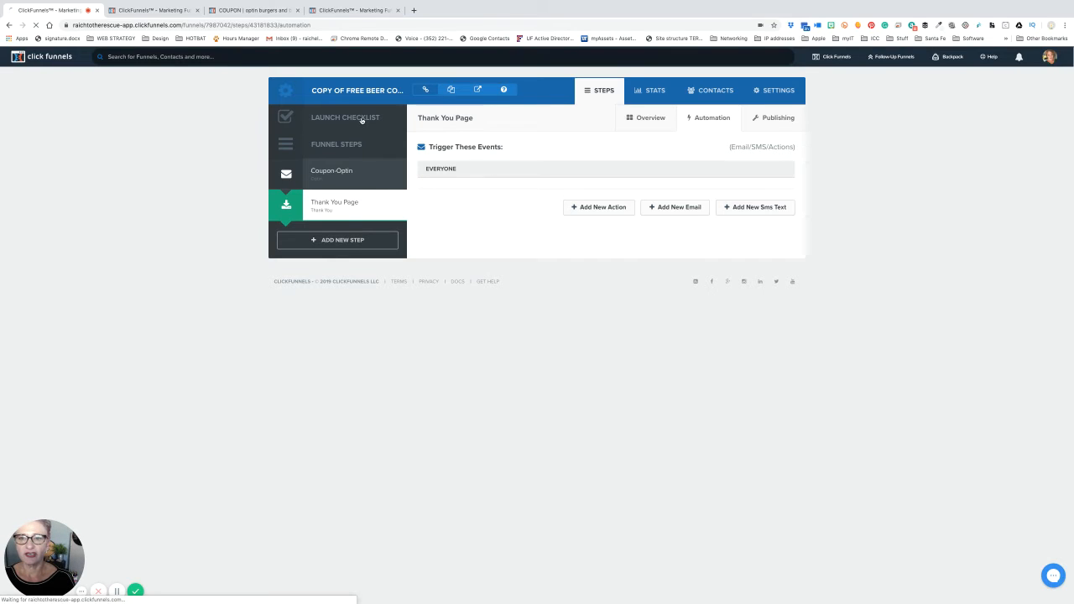